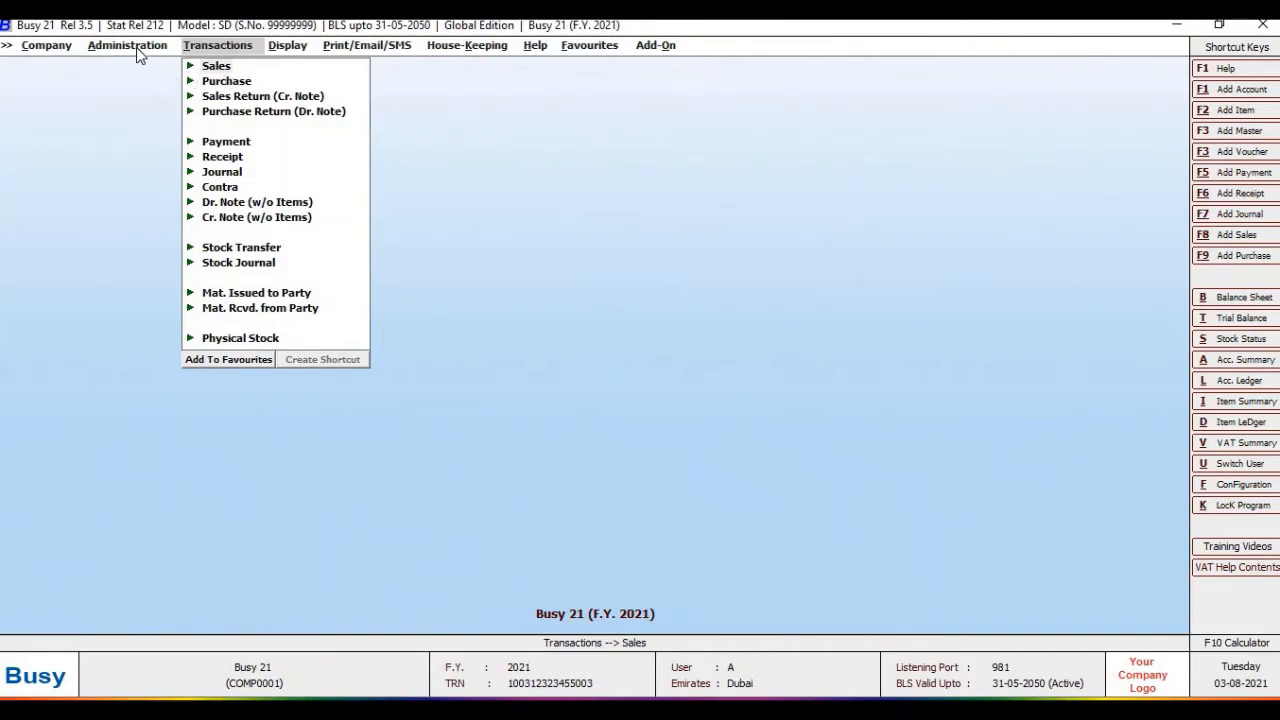
- Enable Sale Quotation in the inventory features configuration, accepting its default options
mouse_move(130, 46)
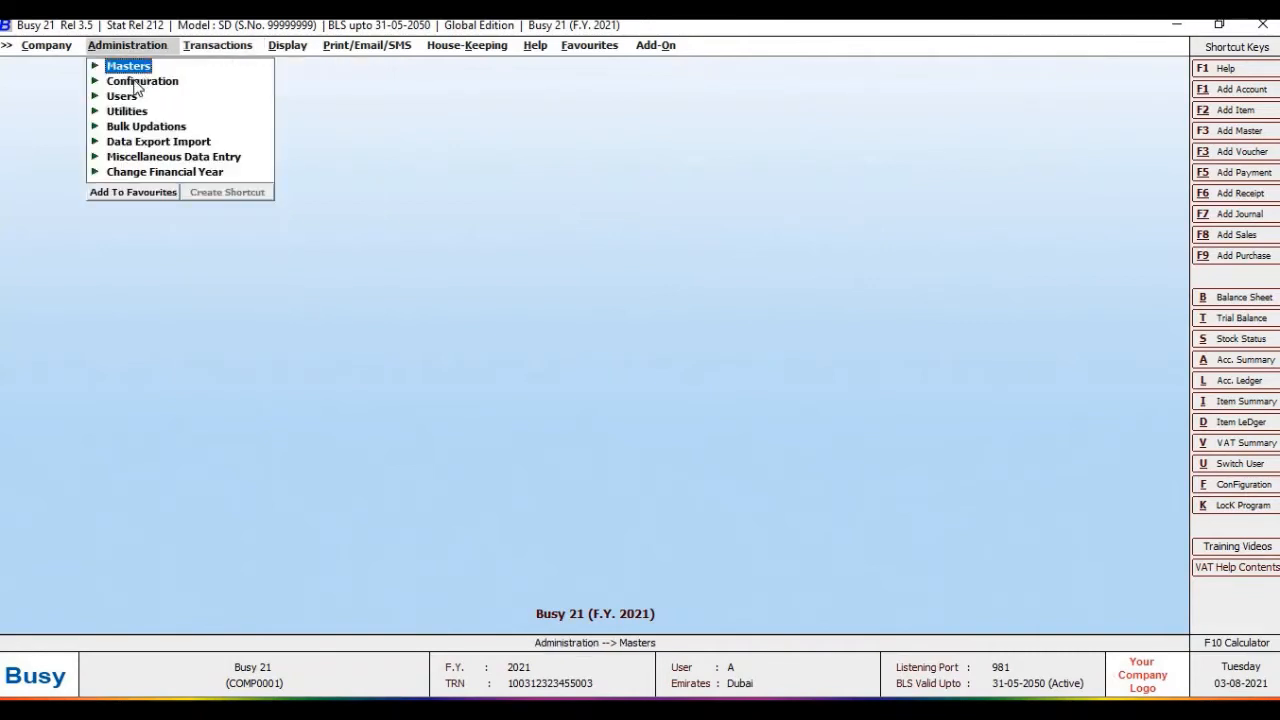
left_click(136, 82)
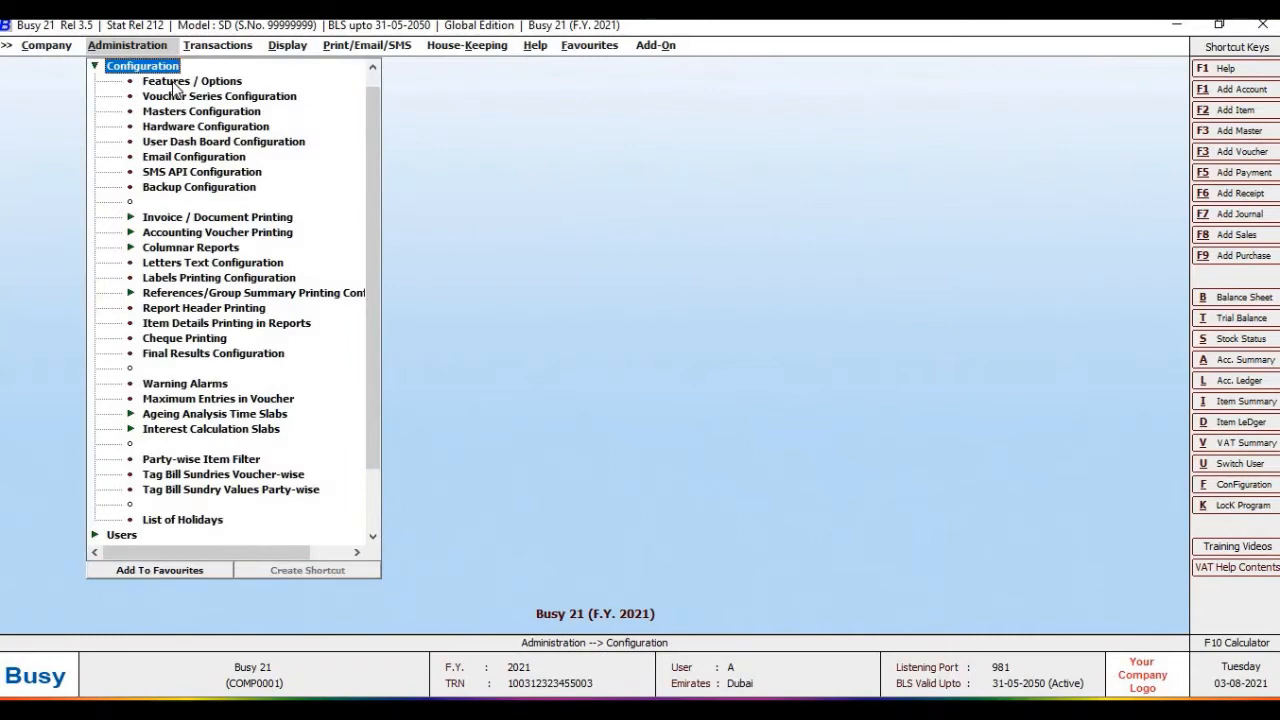
left_click(176, 86)
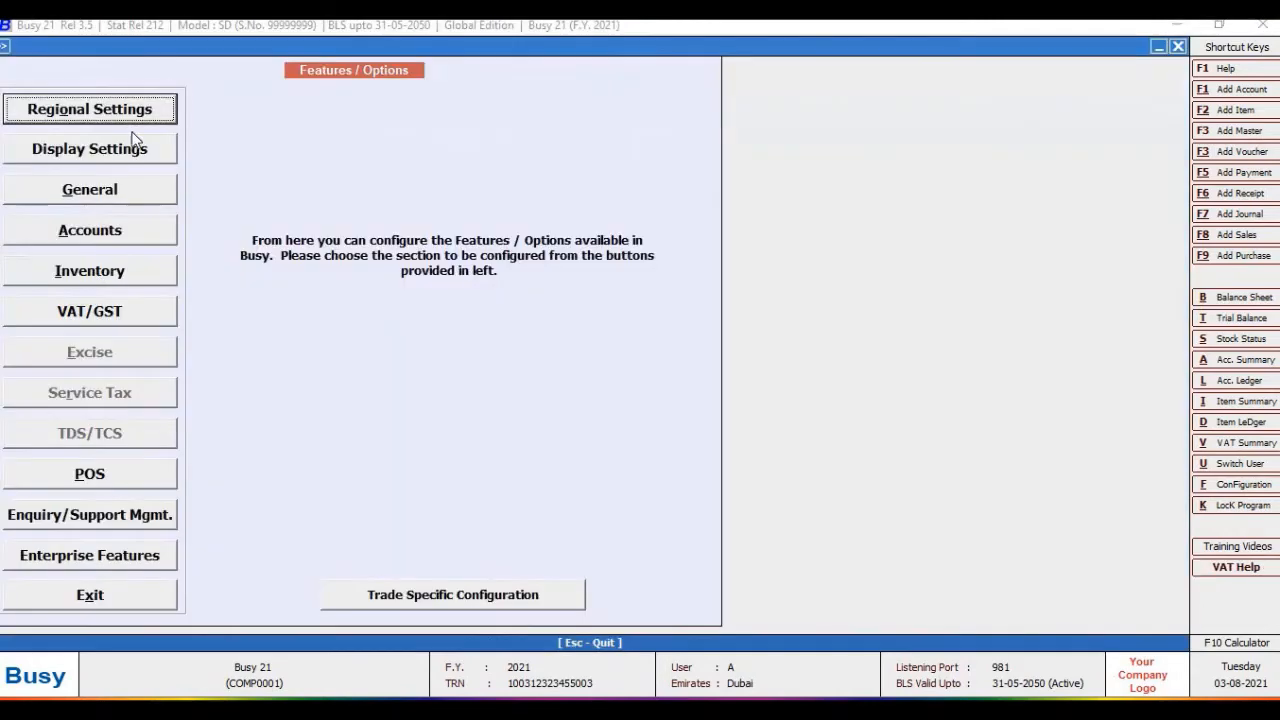
left_click(97, 282)
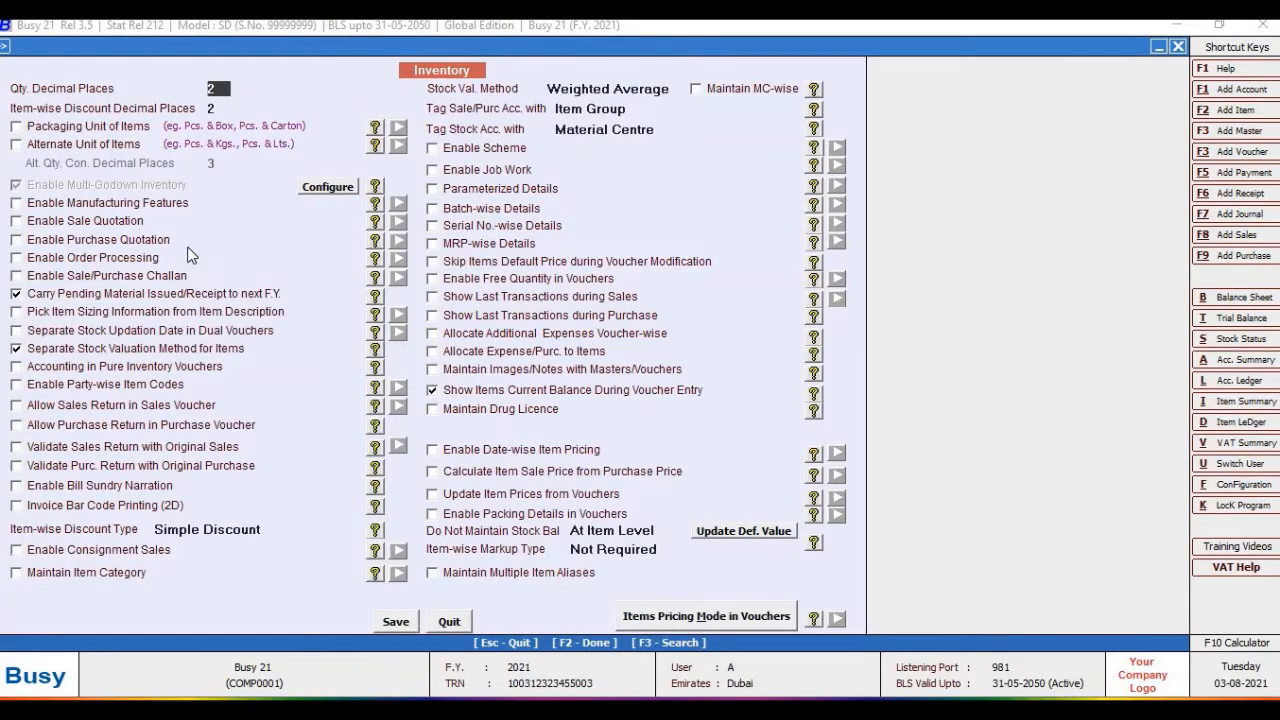
left_click(60, 222)
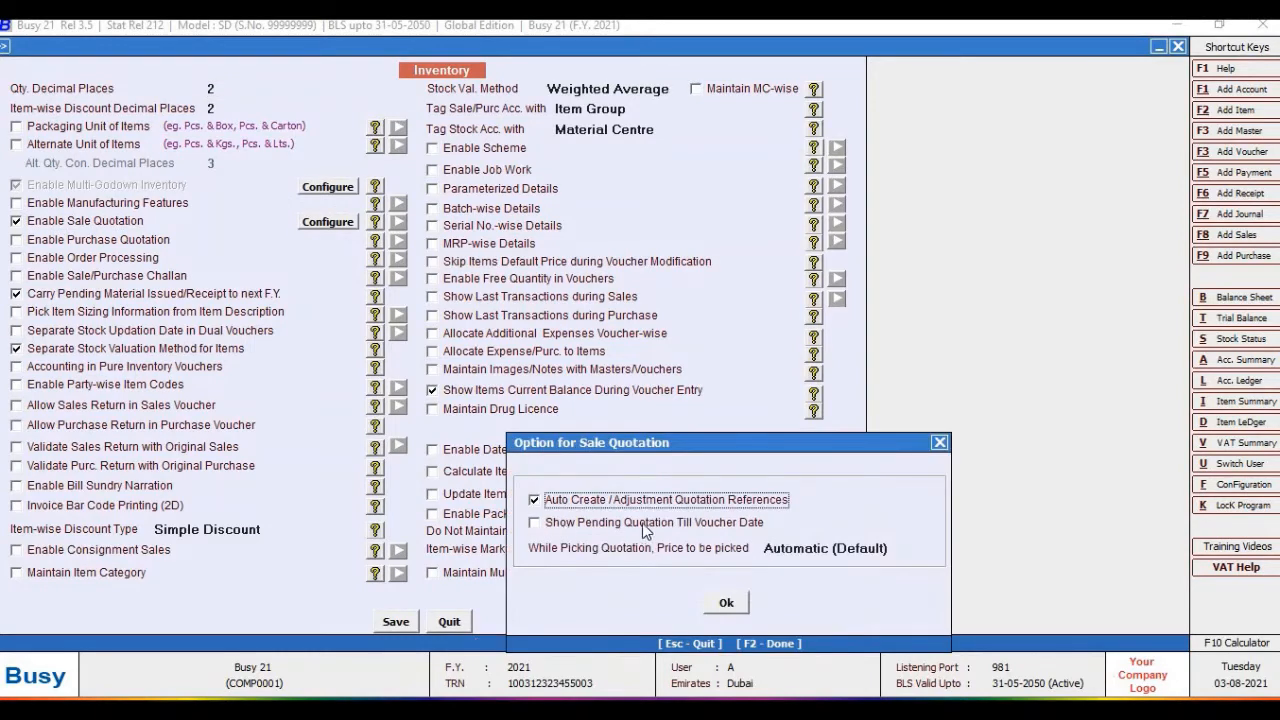
left_click(726, 606)
- Enable Purchase Quotation with its default options, and also enable Order Processing
left_click(88, 243)
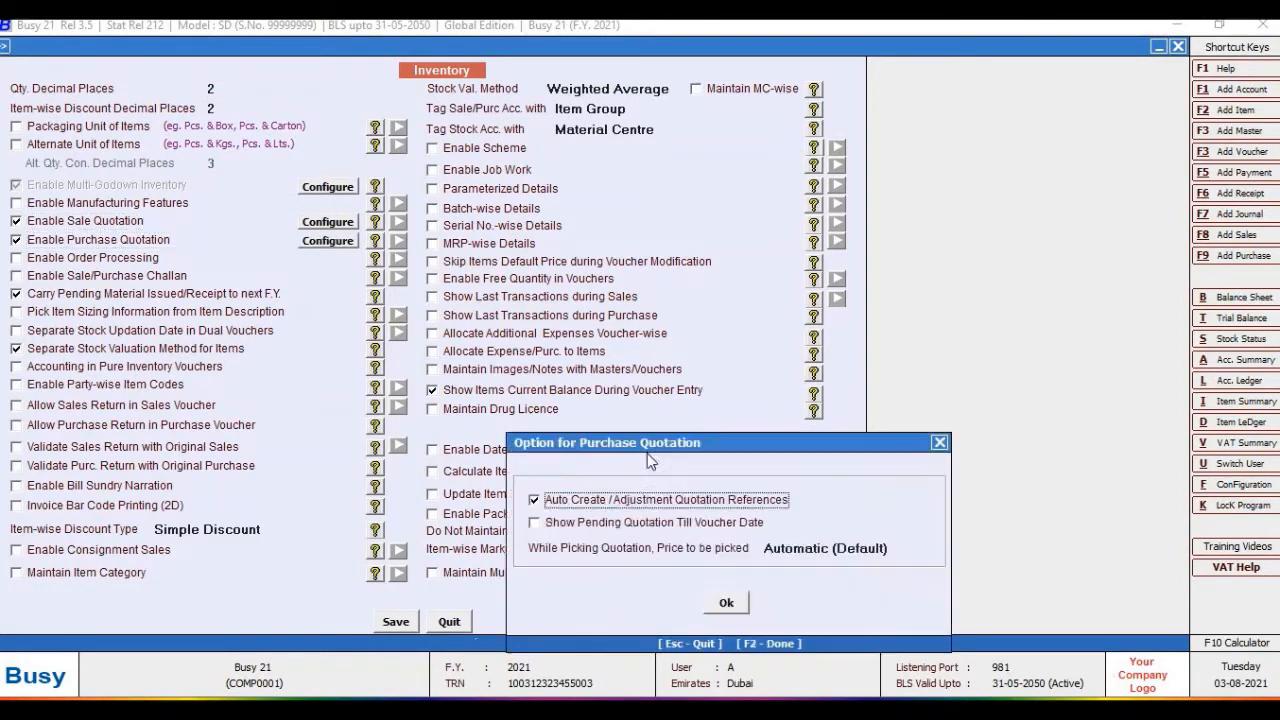
key("Return")
key("Down")
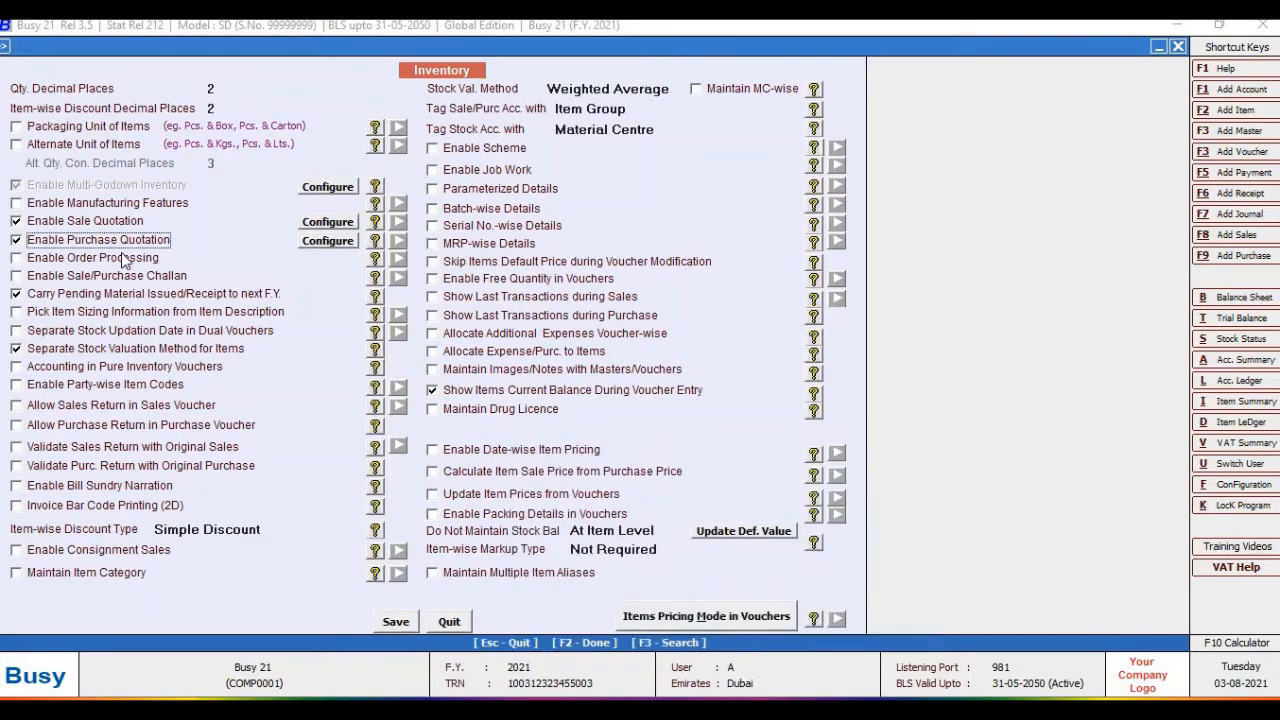
key("space")
key("Return")
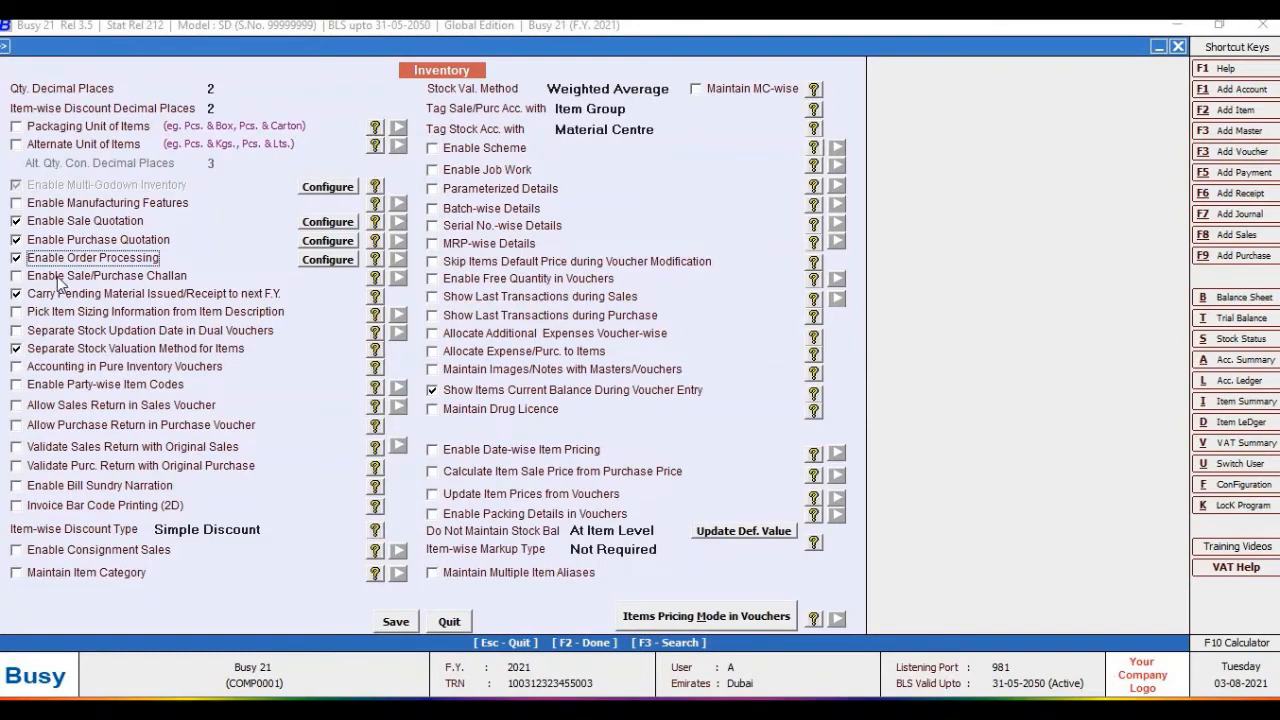
- Enable Sale/Purchase Challan with its default options and save the inventory configuration
left_click(58, 277)
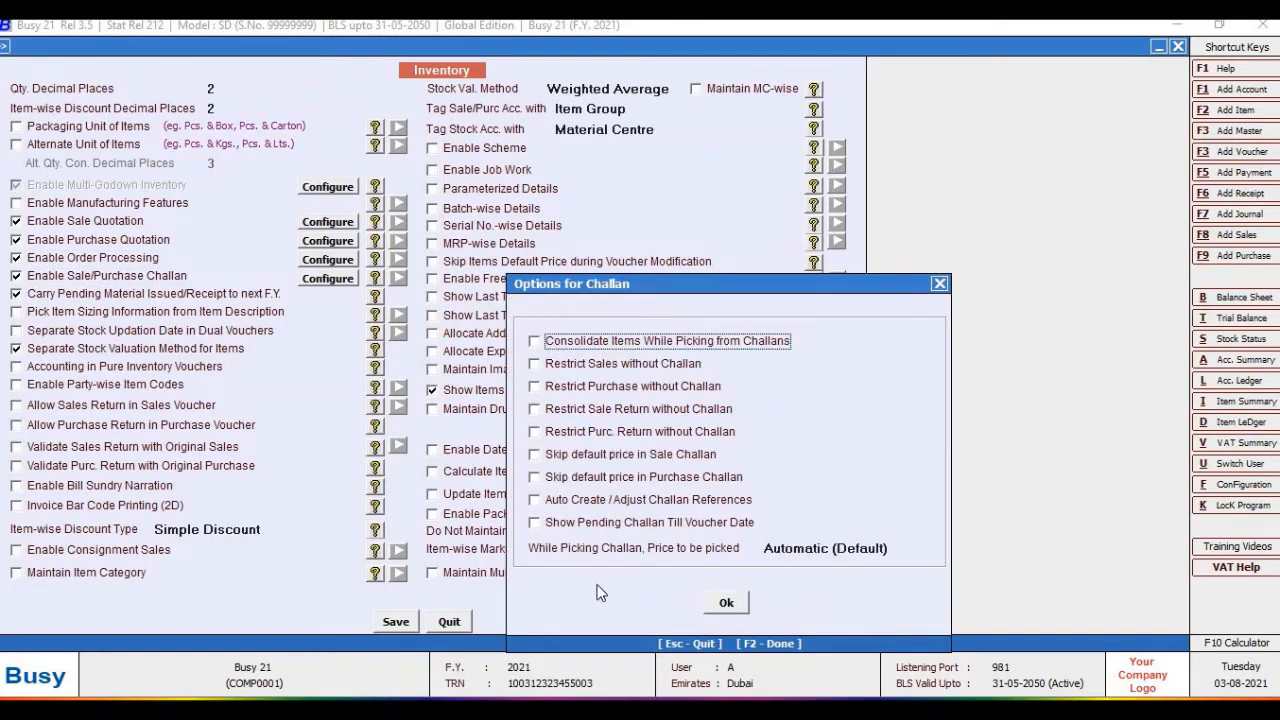
left_click(742, 610)
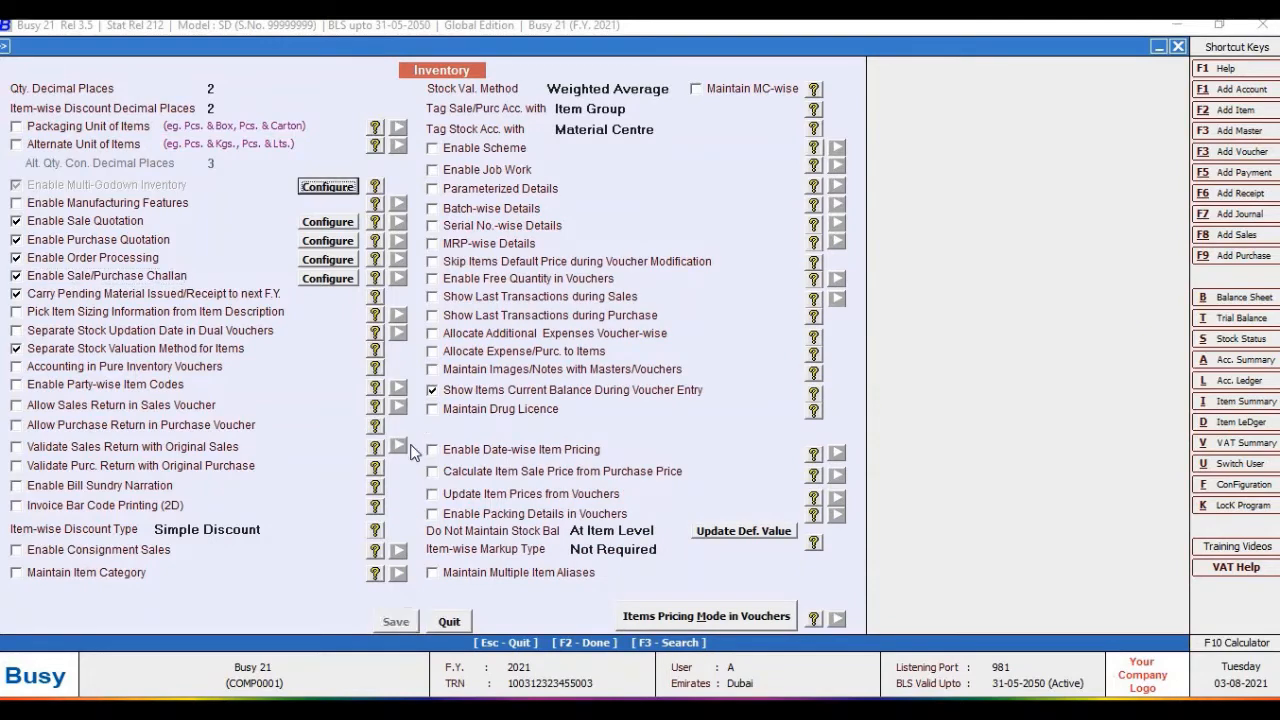
key("F2")
key("Escape")
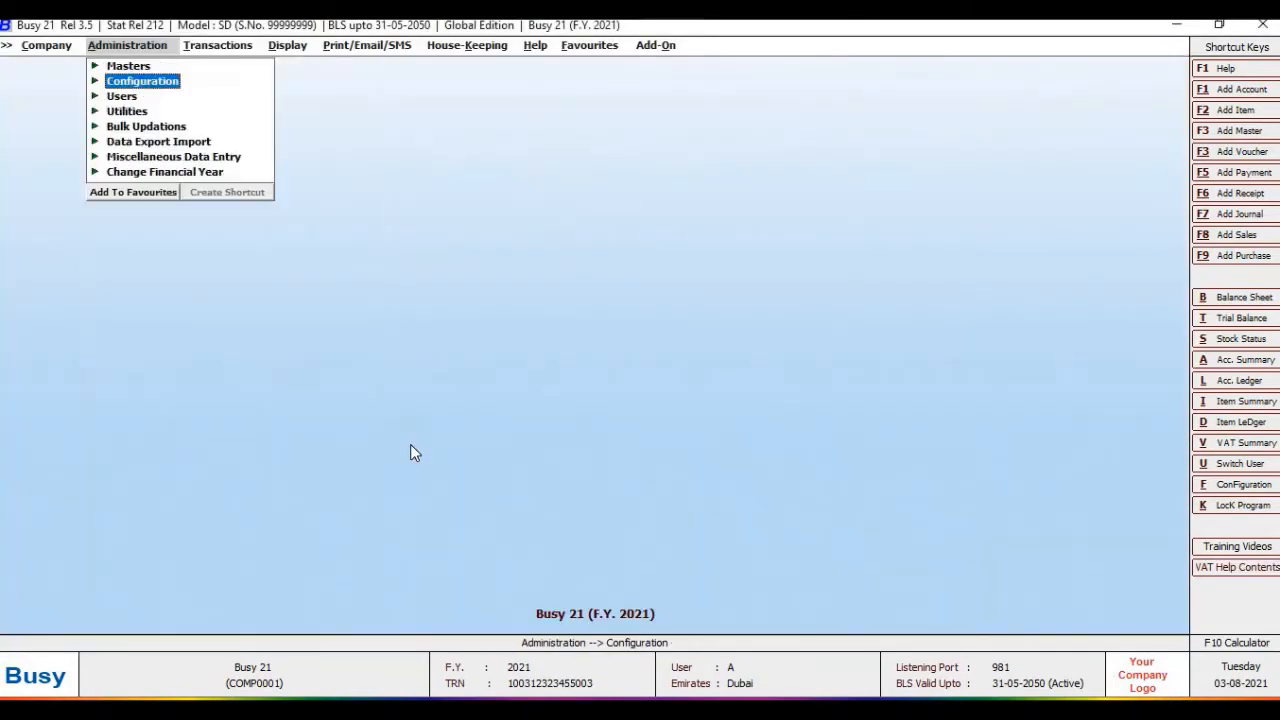
- Review the quotation and order voucher types available among the transactions
key("Right")
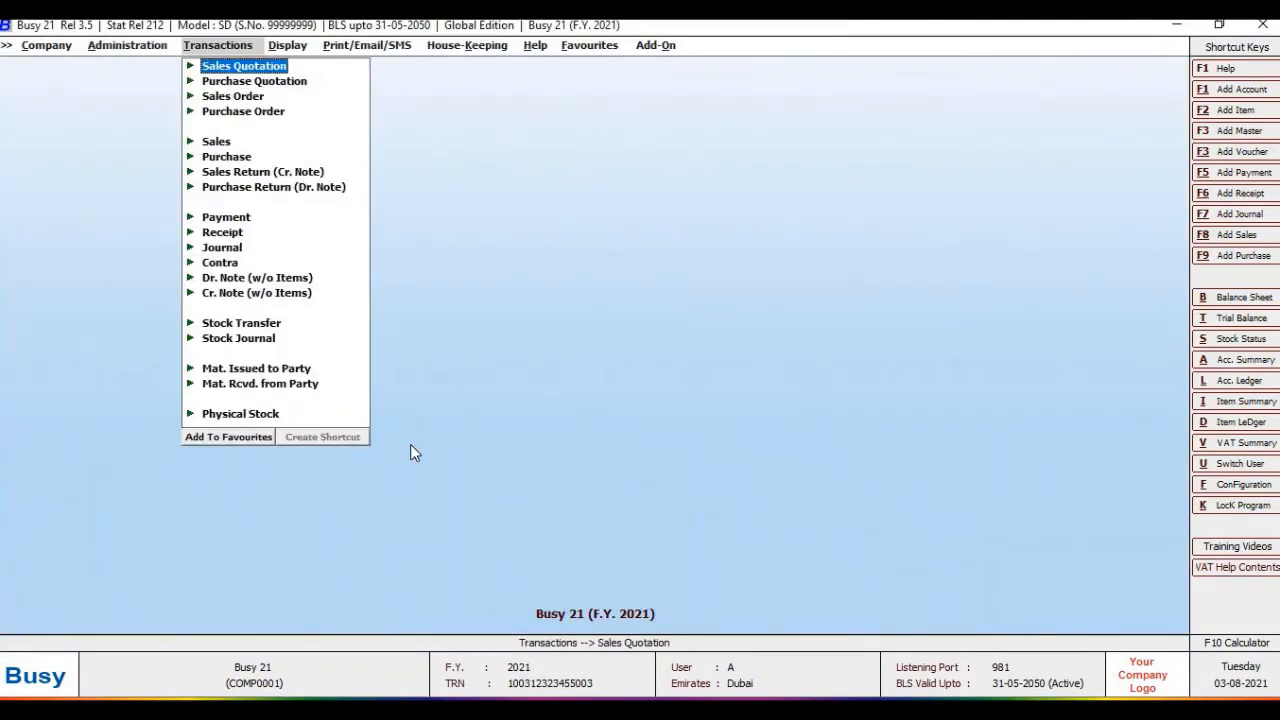
key("Down")
key("Down")
key("Down")
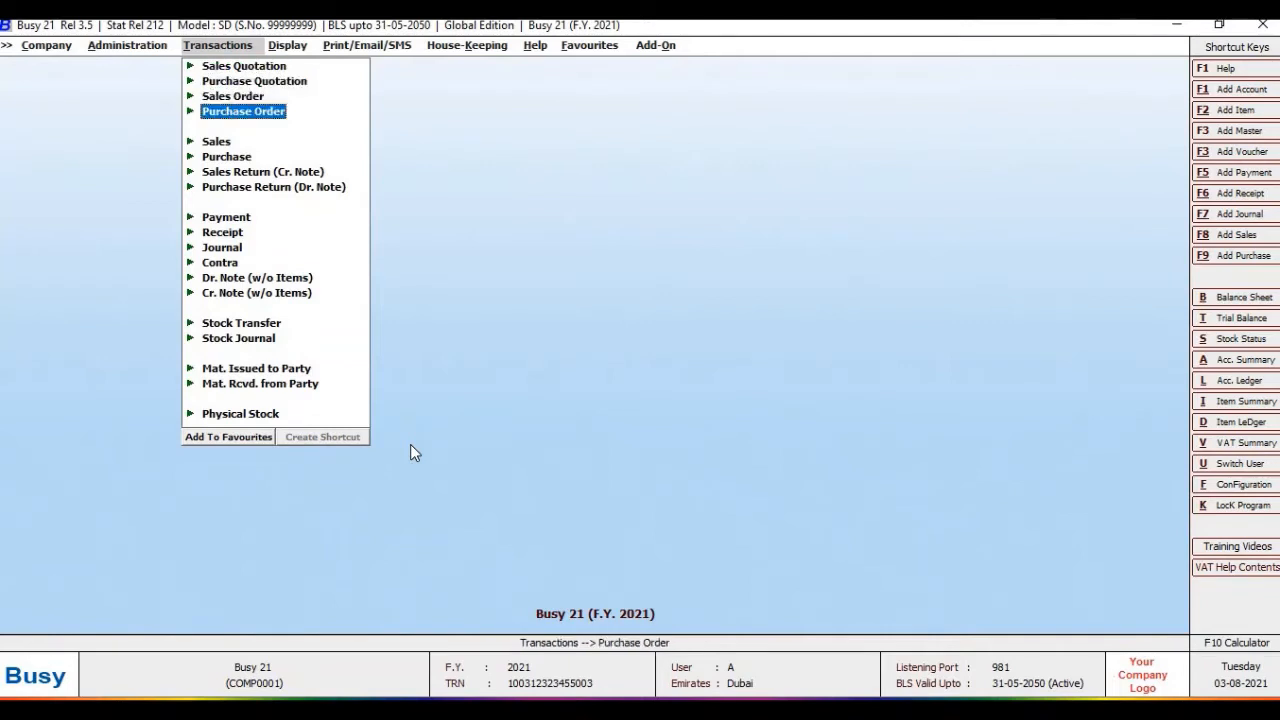
key("Up")
key("Up")
key("Up")
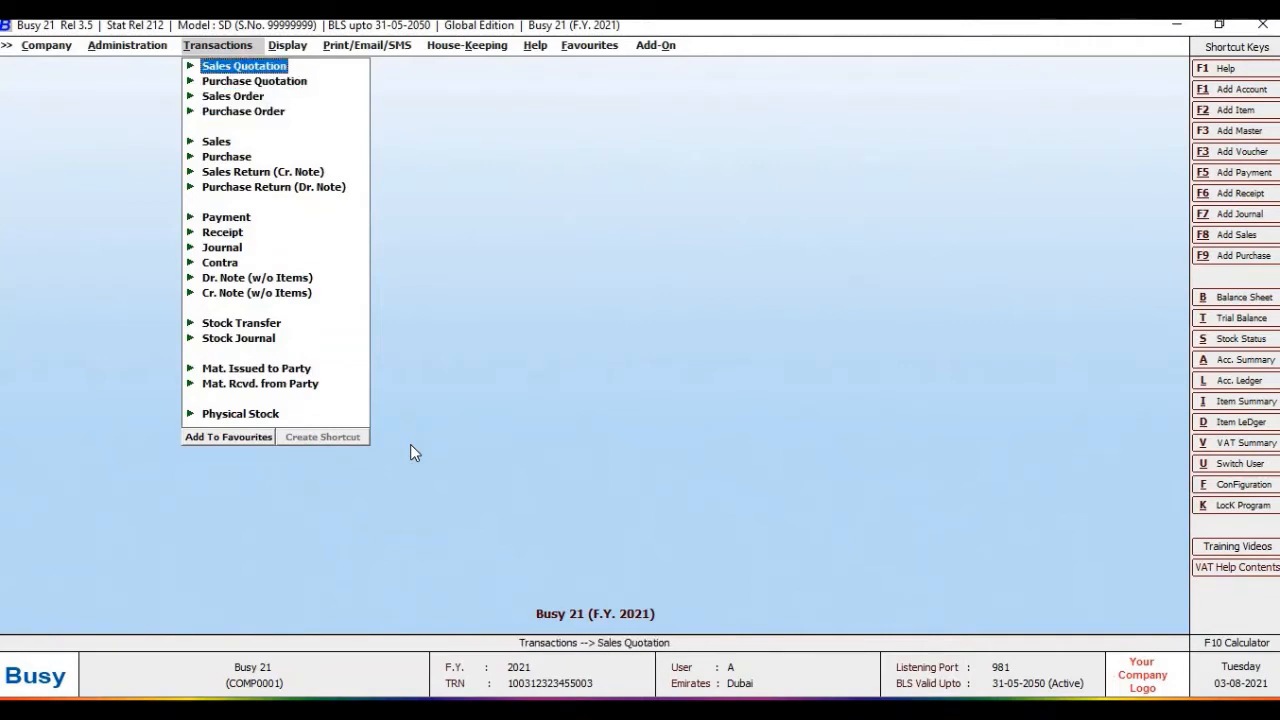
key("Down")
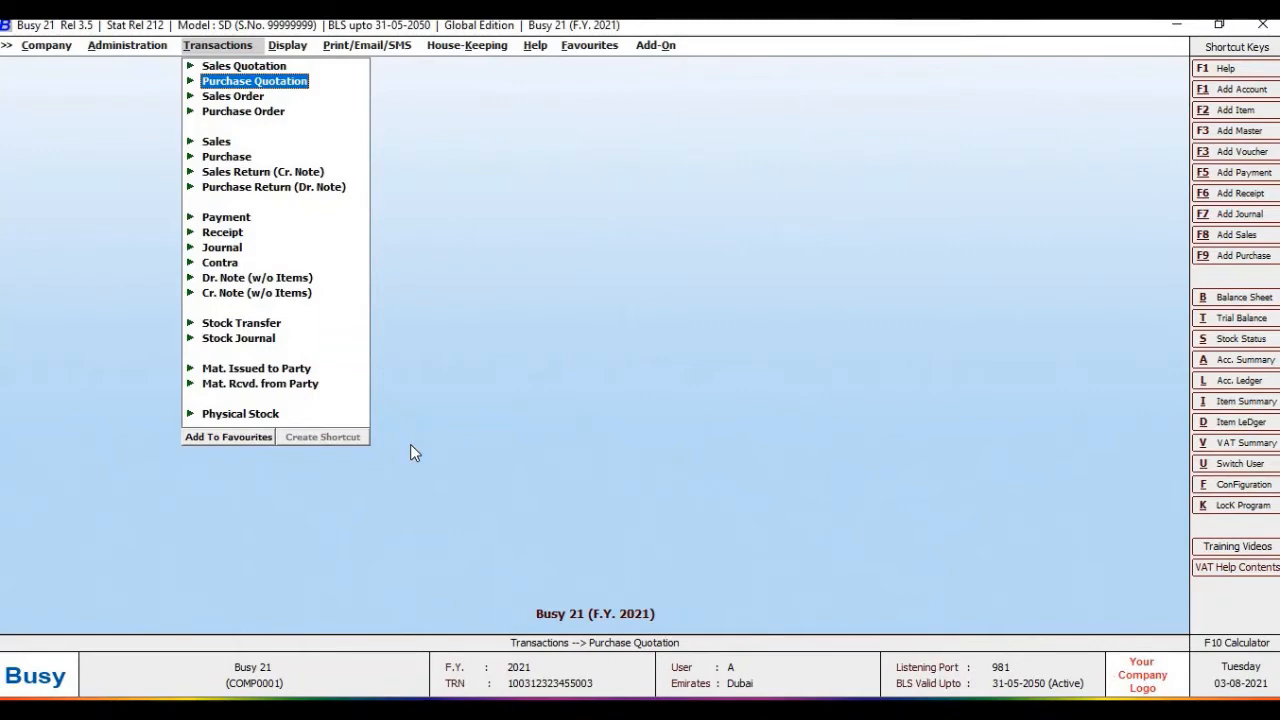
- Open the account masters list in standard format for a single account group
key("Left")
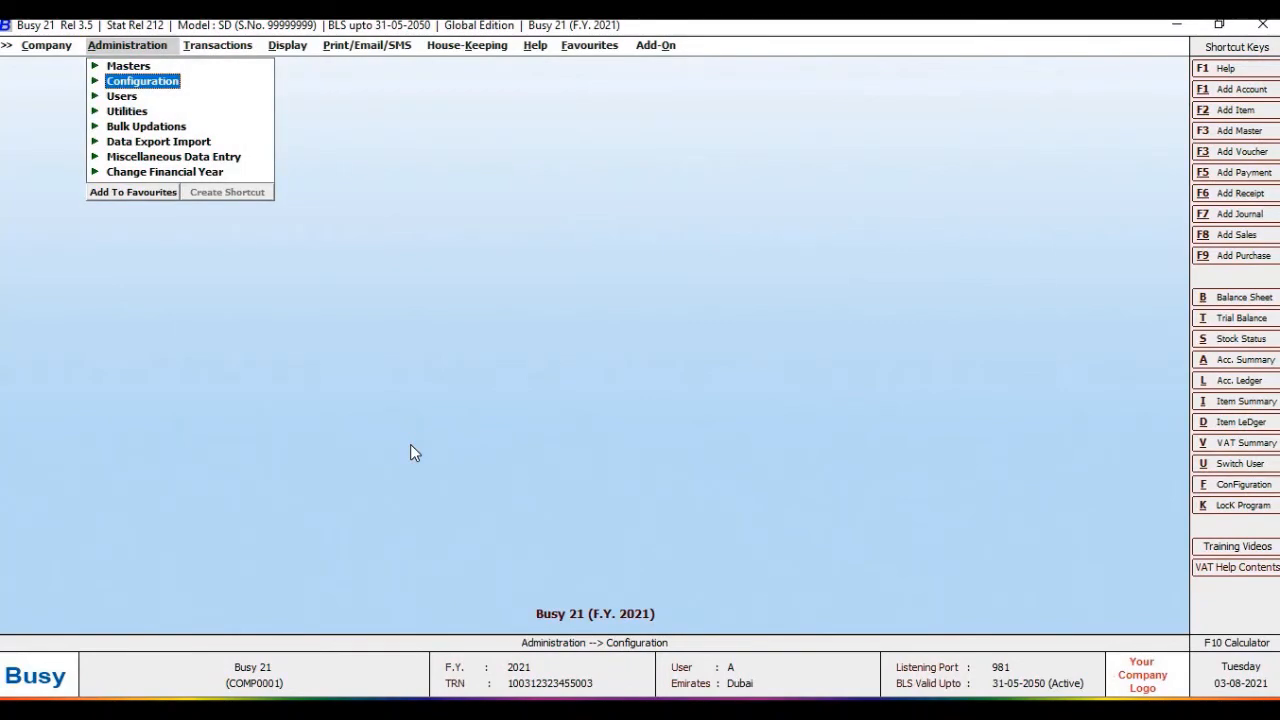
key("Up")
key("Right")
key("Right")
key("Down")
key("Down")
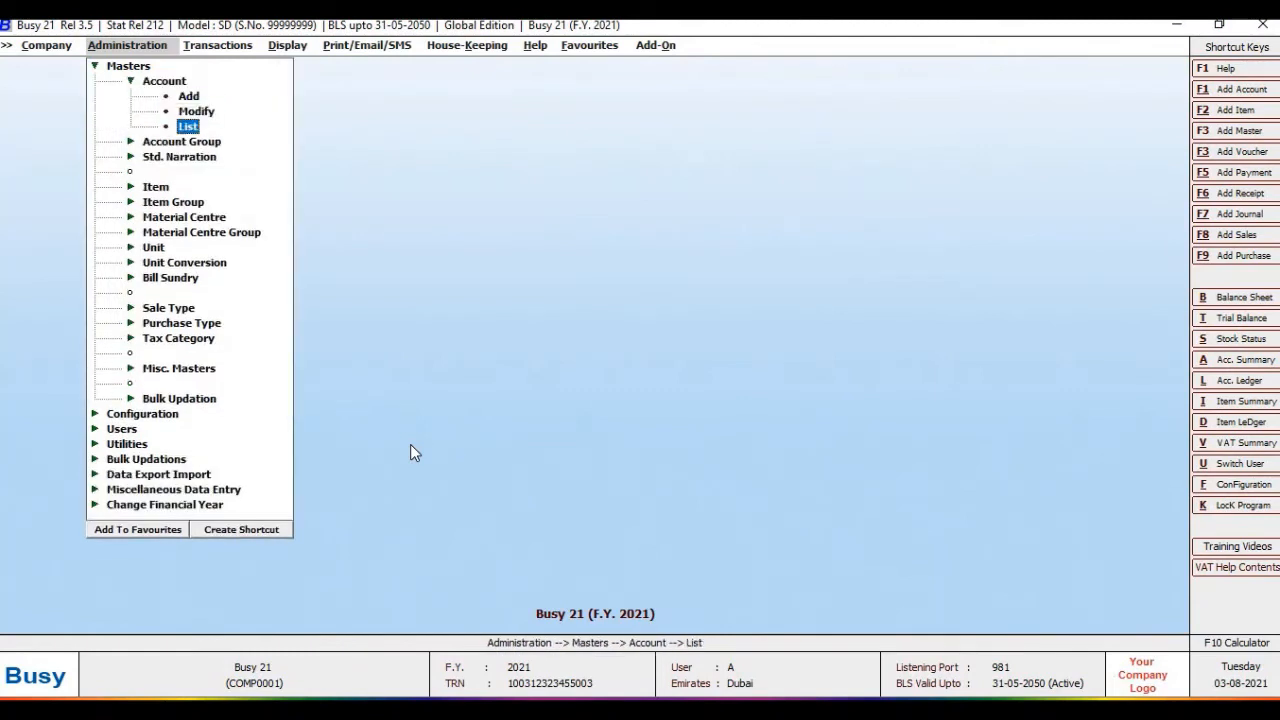
key("Return")
key("Return")
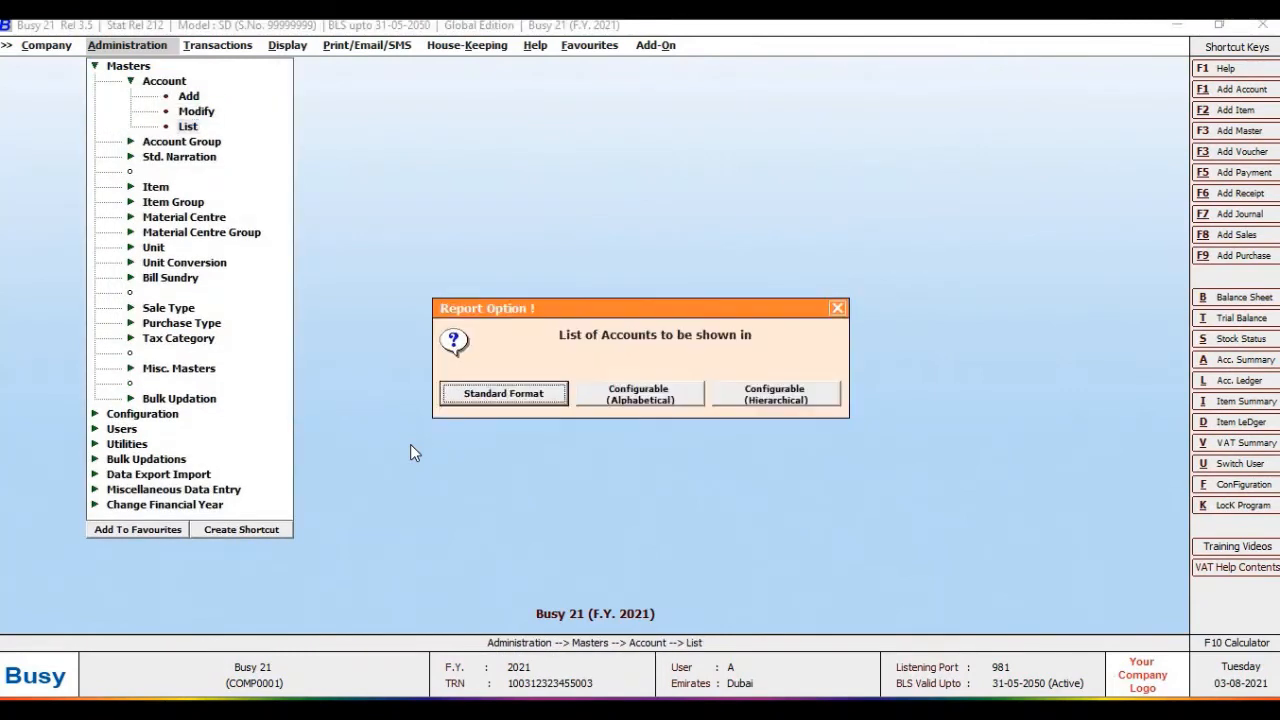
key("Return")
key("Right")
key("Return")
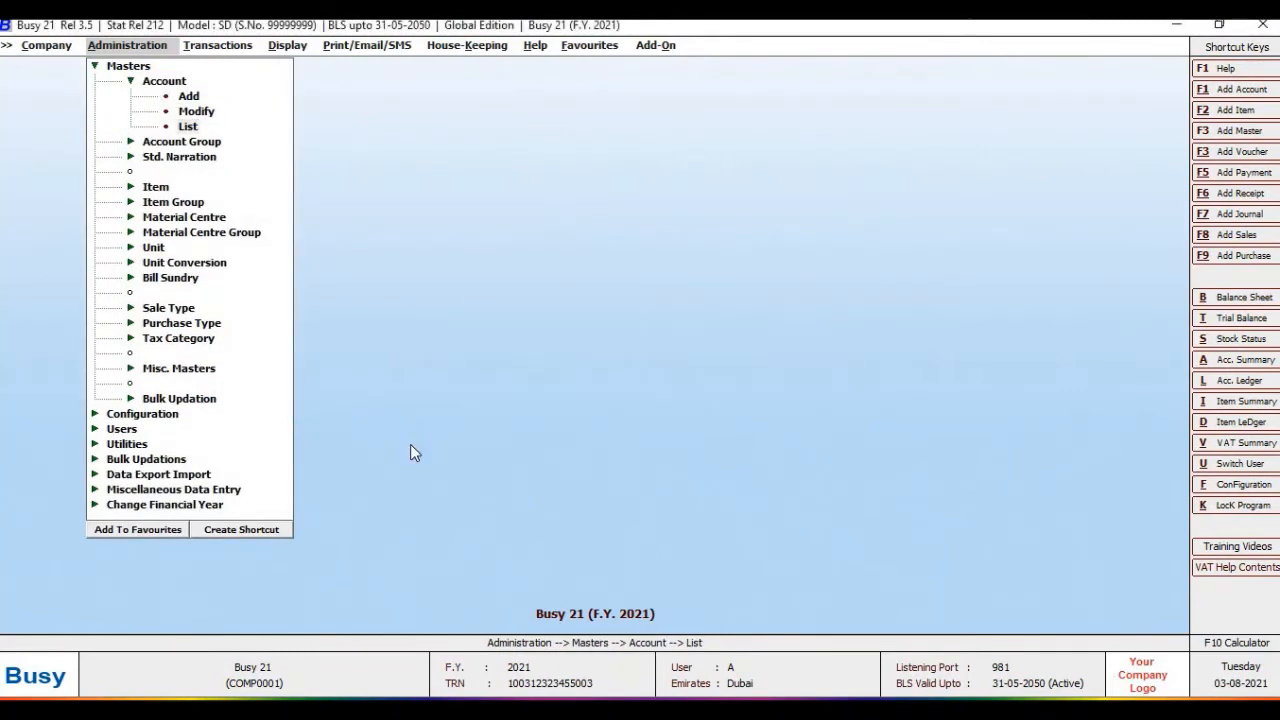
- List the accounts of the Sundry Creditors group and look through its entries
type("cre")
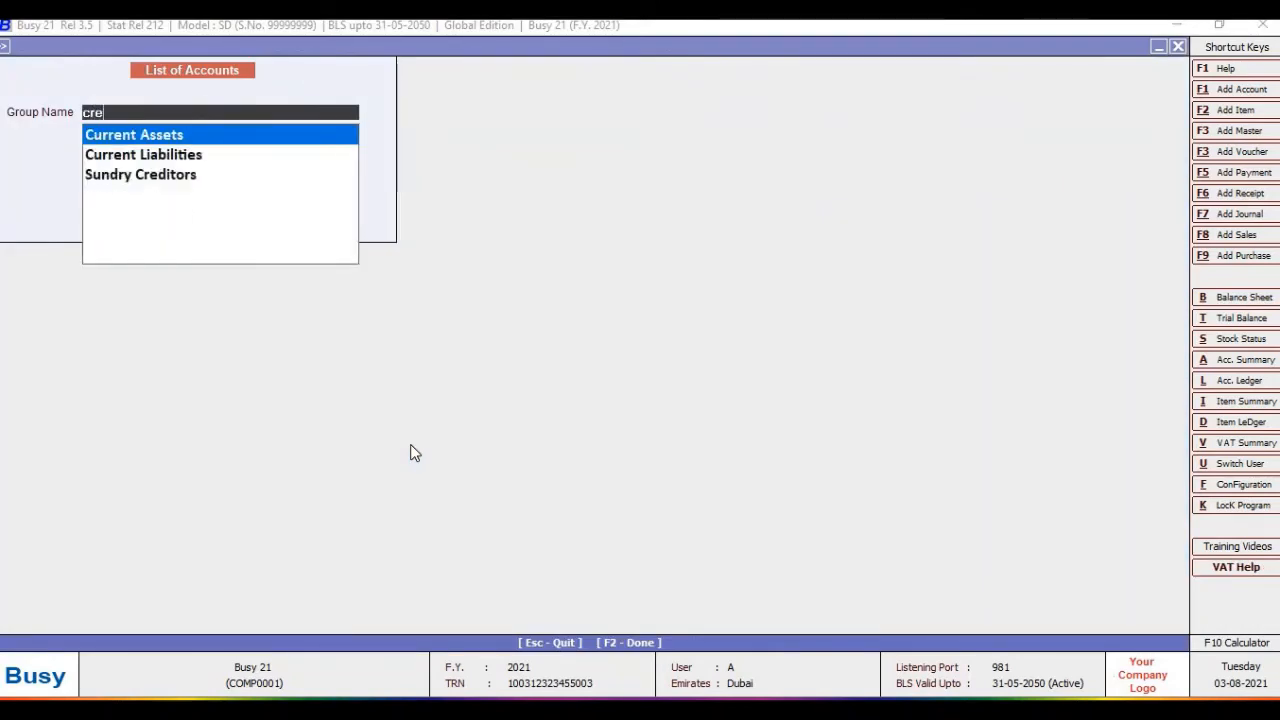
key("Down")
key("Down")
key("Return")
key("Return")
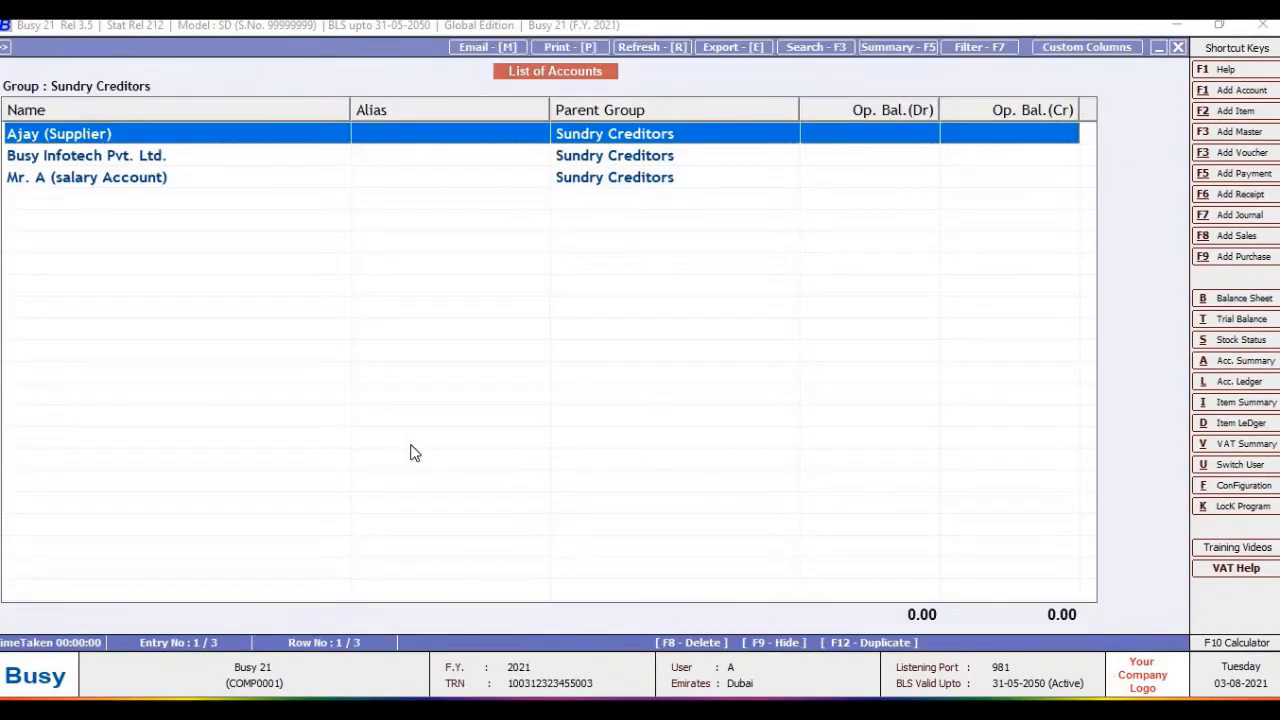
key("Down")
key("Up")
key("Down")
key("Down")
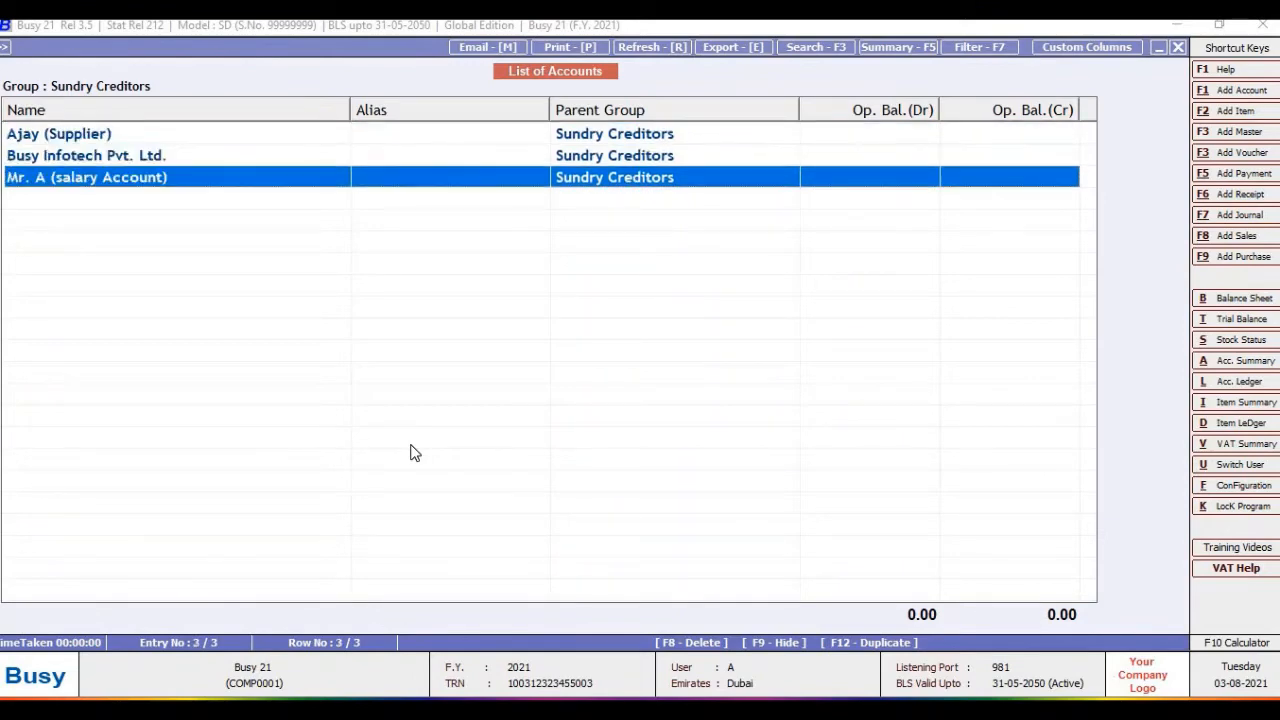
key("Up")
key("Up")
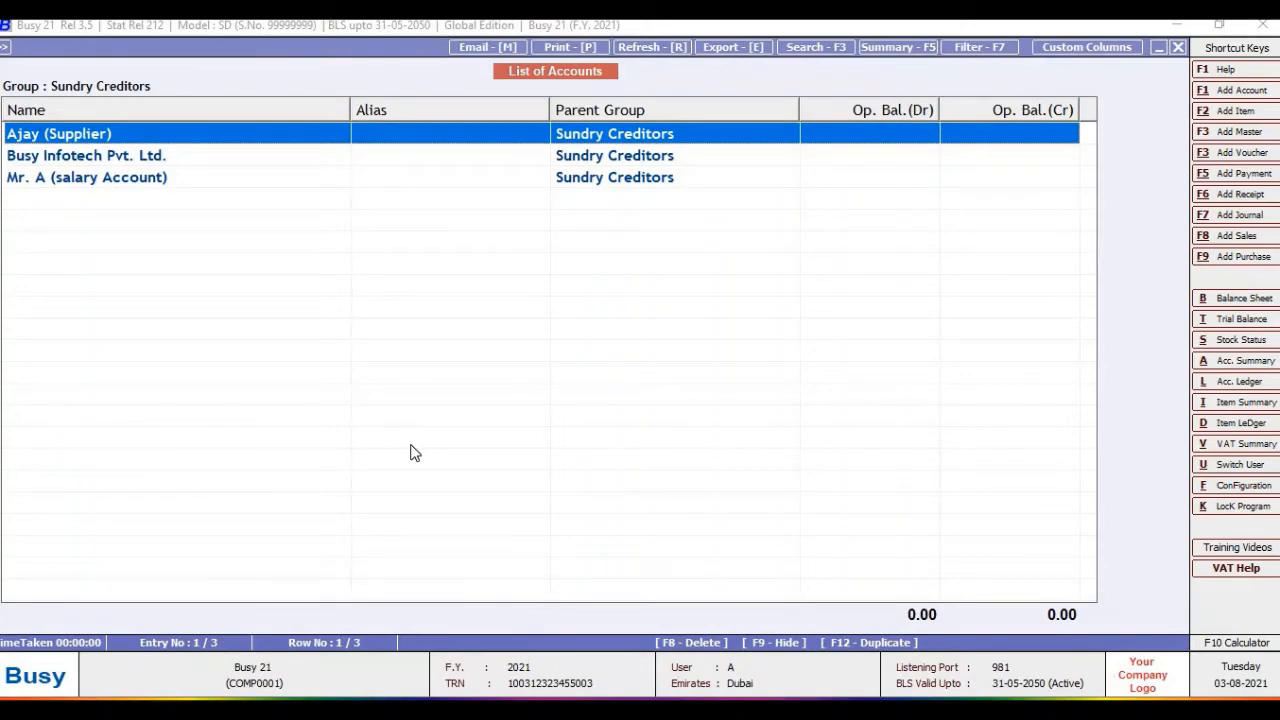
key("Escape")
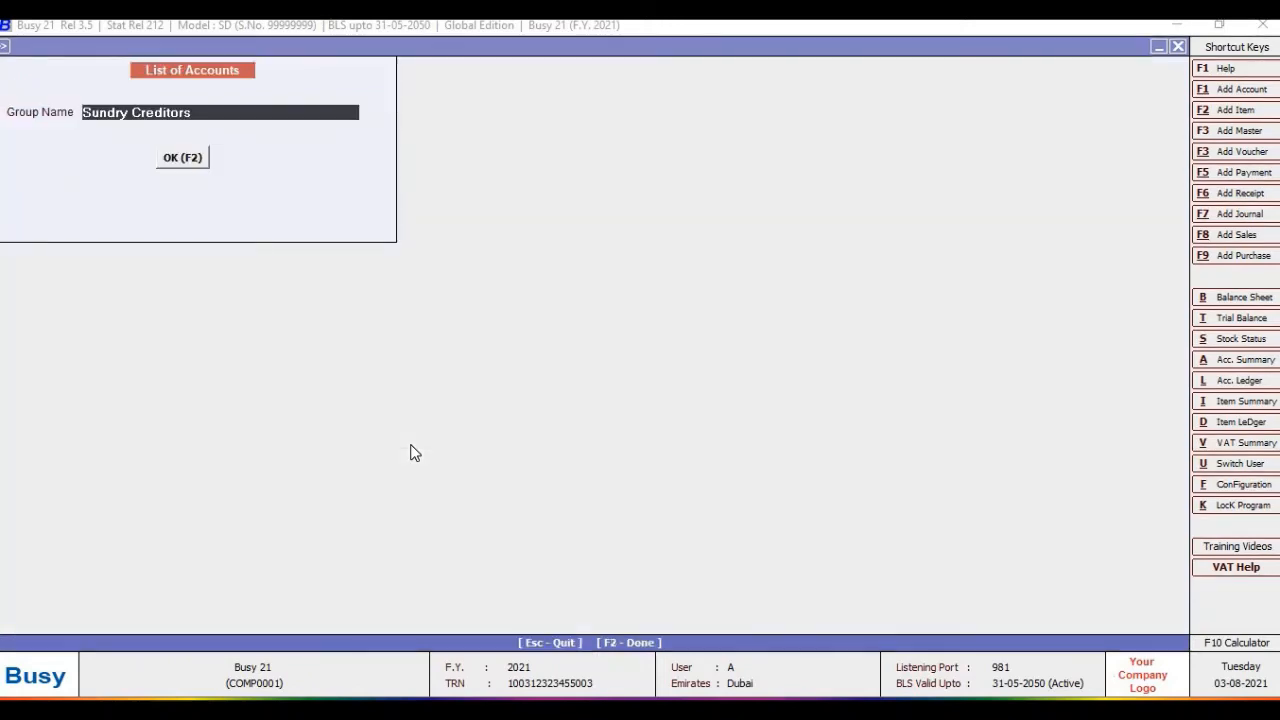
- List the accounts of the Sundry Debtors group, then close the list
type("su")
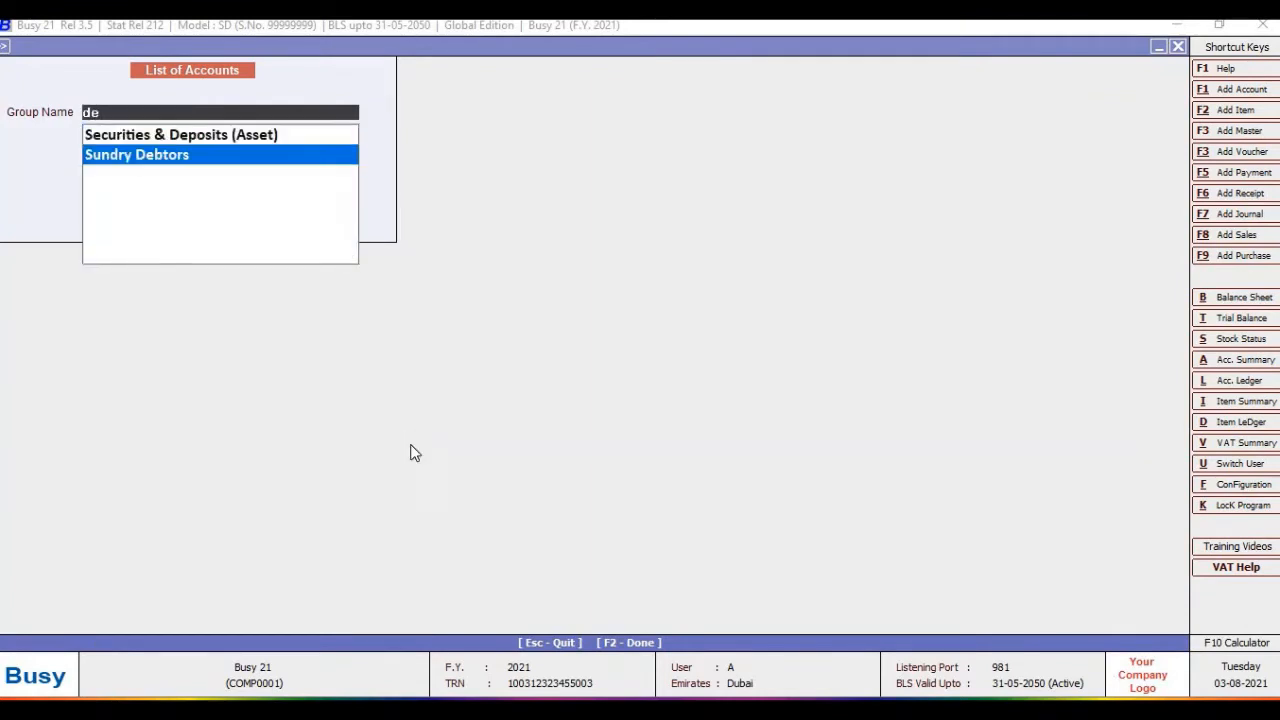
key("Return")
key("Return")
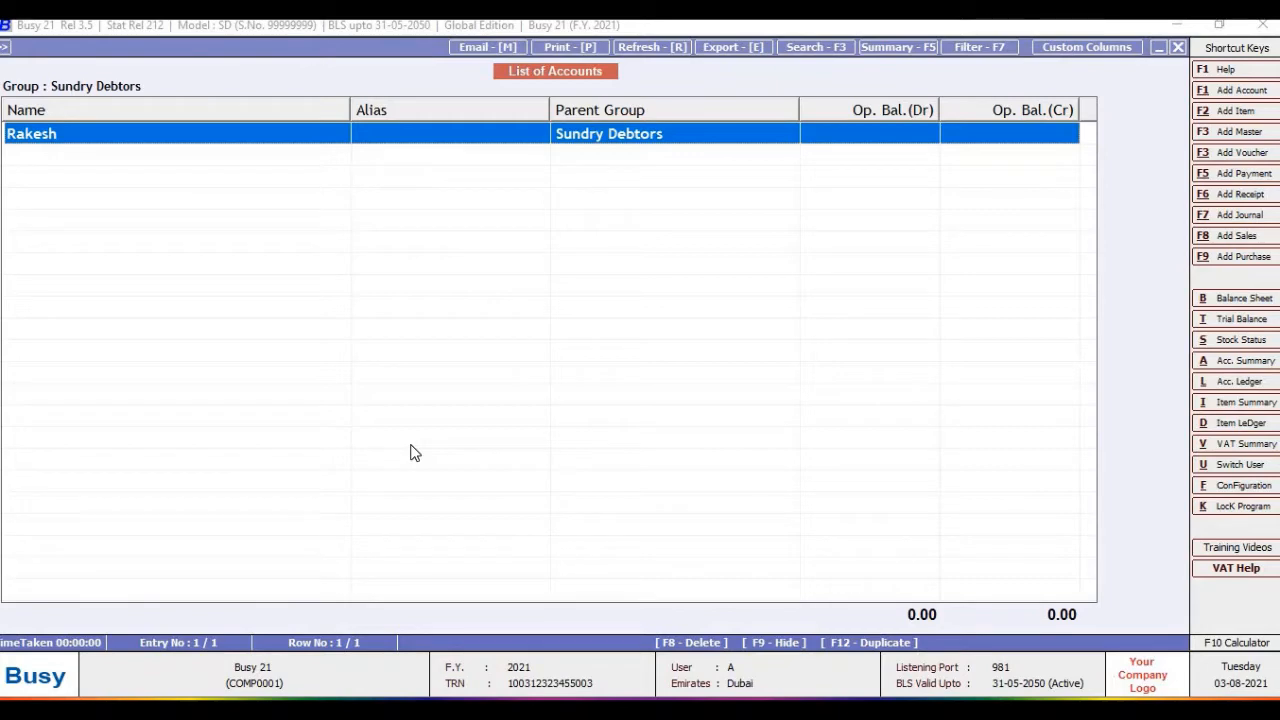
key("Escape")
- Open the list of item masters with the output on screen, keeping the default filter options
key("Down")
key("Down")
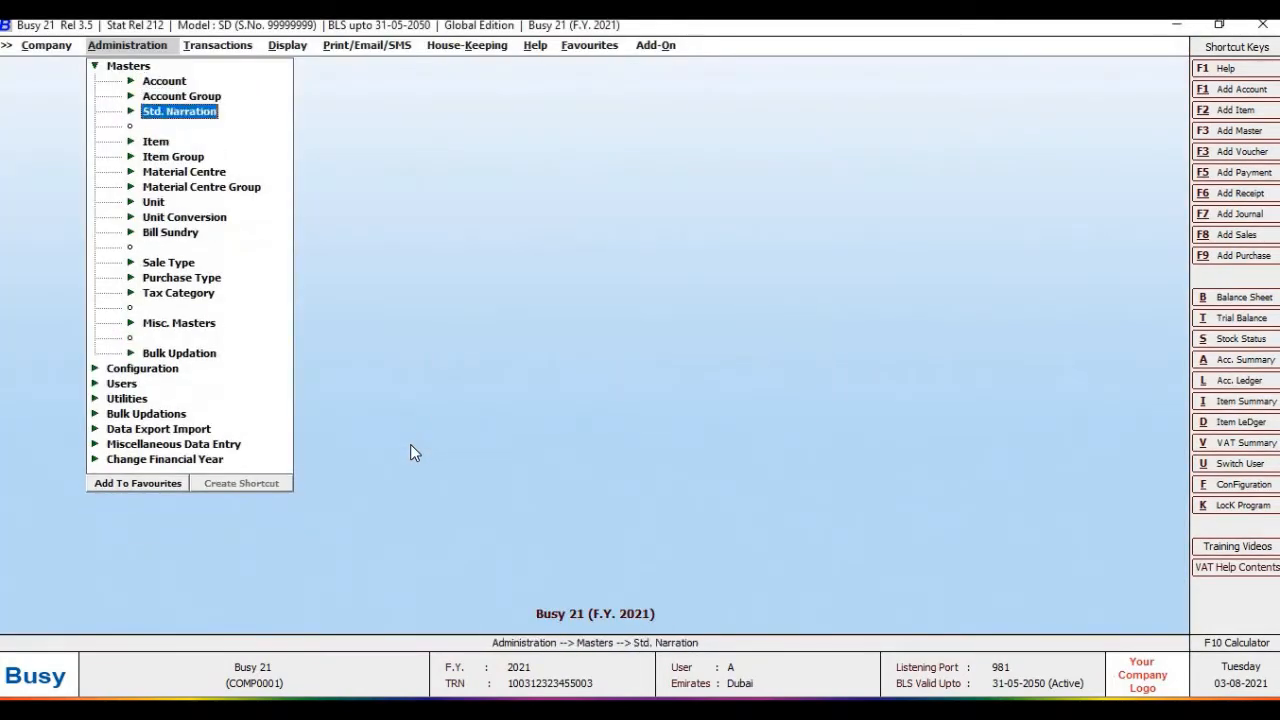
key("Down")
key("Return")
key("Down")
key("Down")
key("Down")
key("Return")
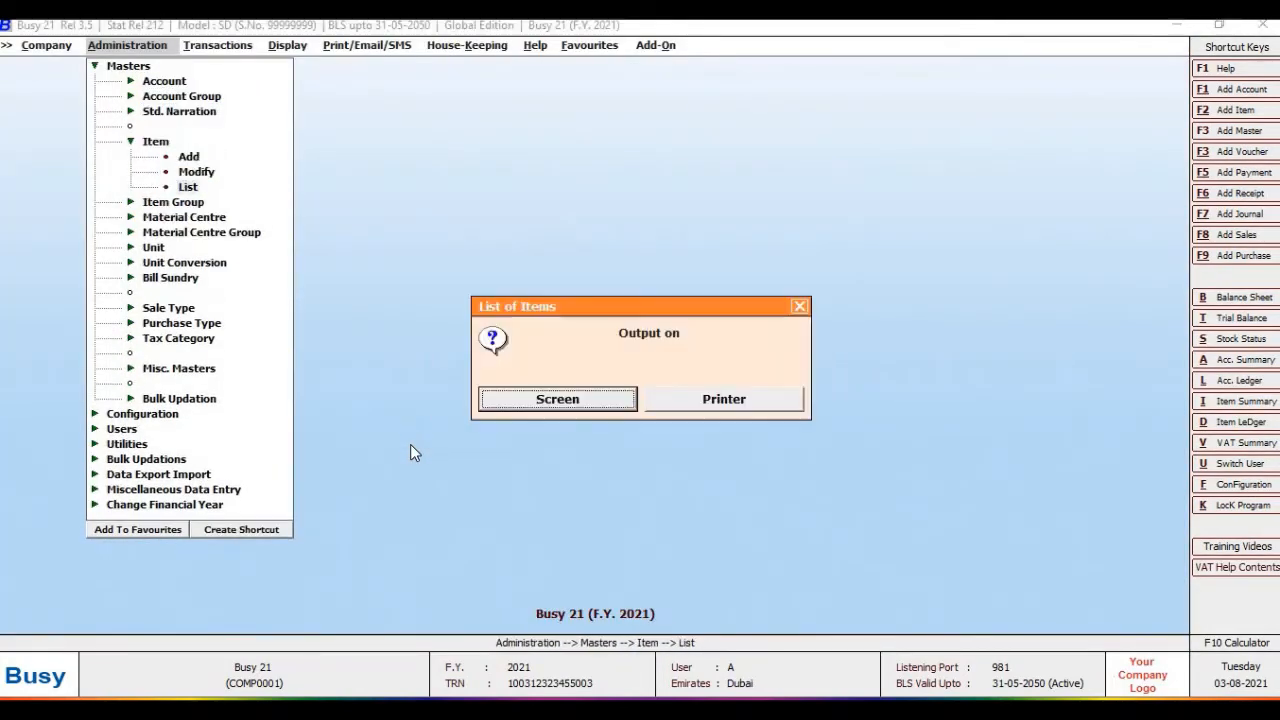
key("Return")
key("Return")
key("Return")
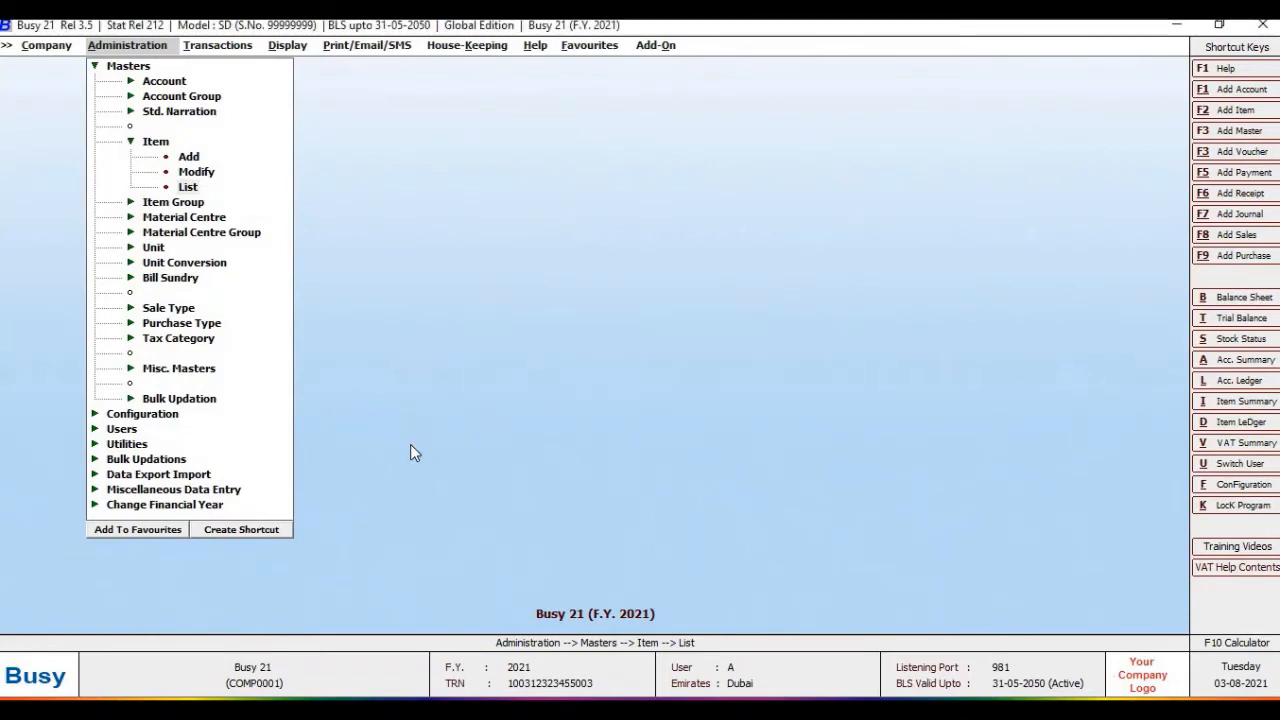
key("F2")
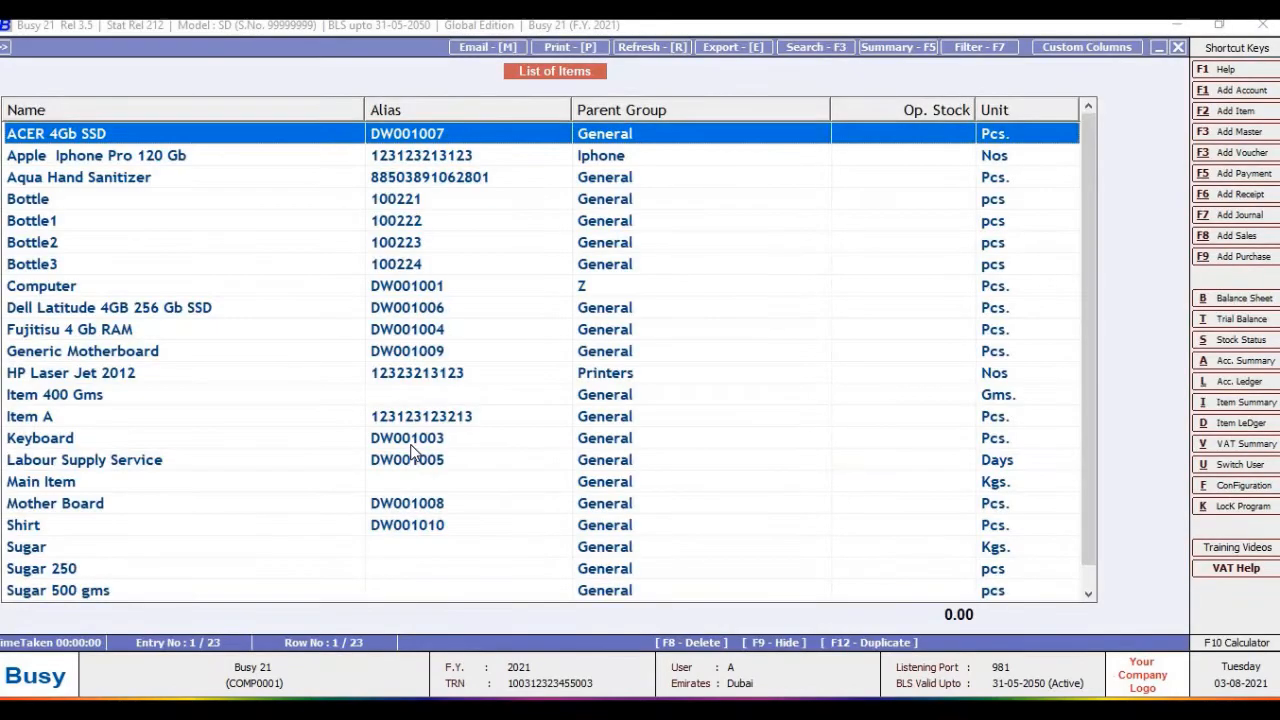
- Look through the item masters from first to last, then close the list of items
key("Down")
key("Down")
key("Down")
key("Down")
key("Down")
key("Down")
key("Down")
key("Down")
key("Down")
key("Down")
key("Down")
key("Down")
key("Down")
key("Down")
key("Down")
key("Down")
key("Down")
key("Down")
key("Down")
key("Down")
key("Down")
key("Down")
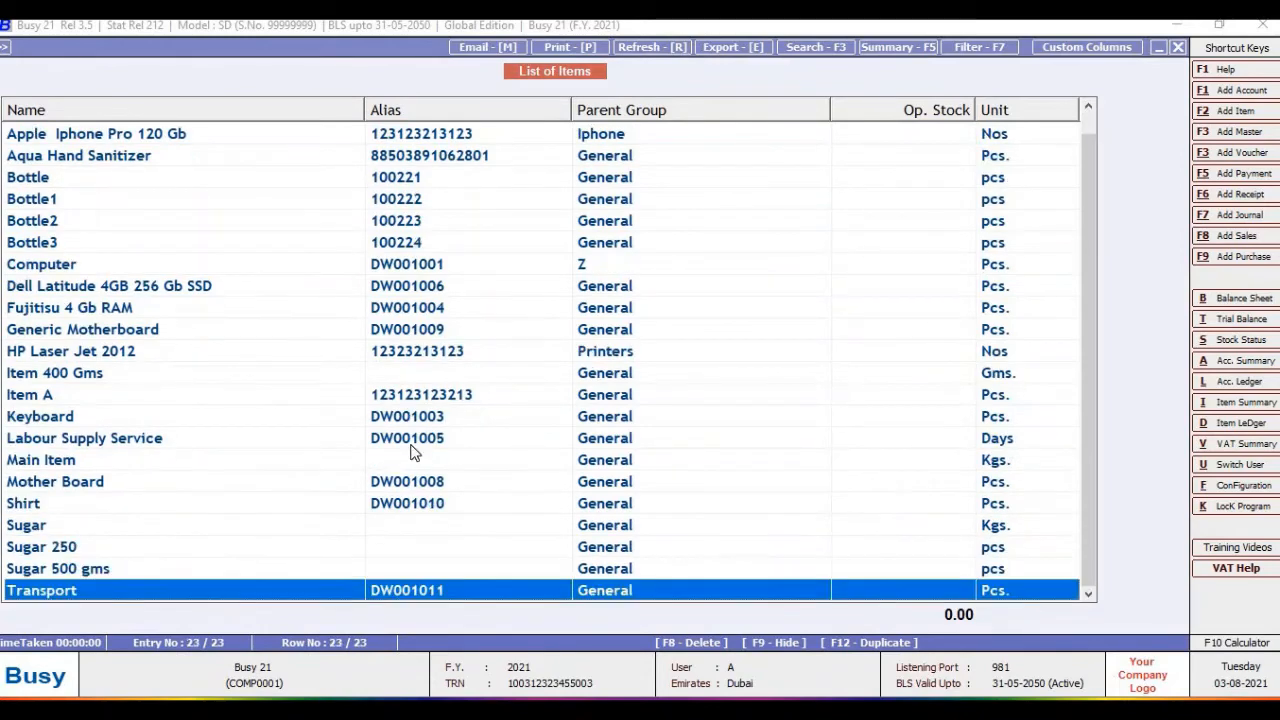
key("Up")
key("Up")
key("Up")
key("Up")
key("Up")
key("Up")
key("Up")
key("Up")
key("Up")
key("Up")
key("Up")
key("Up")
key("Up")
key("Up")
key("Up")
key("Up")
key("Up")
key("Up")
key("Up")
key("Up")
key("Up")
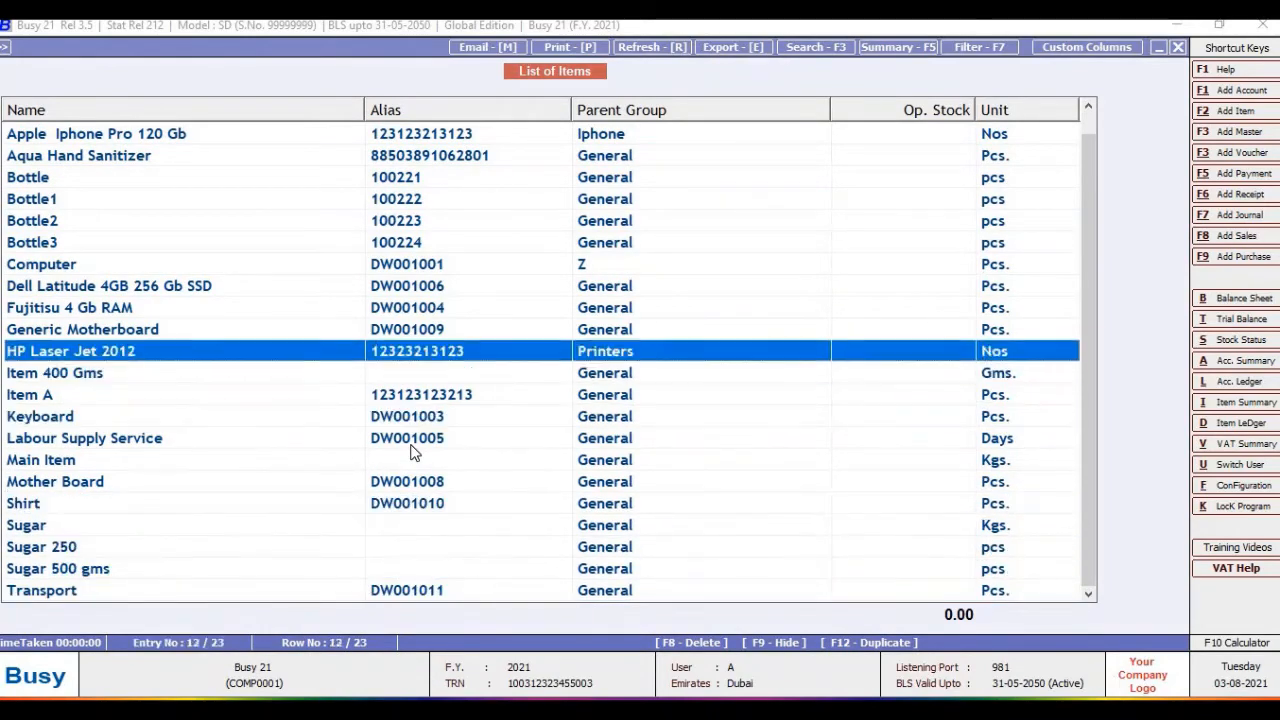
key("F7")
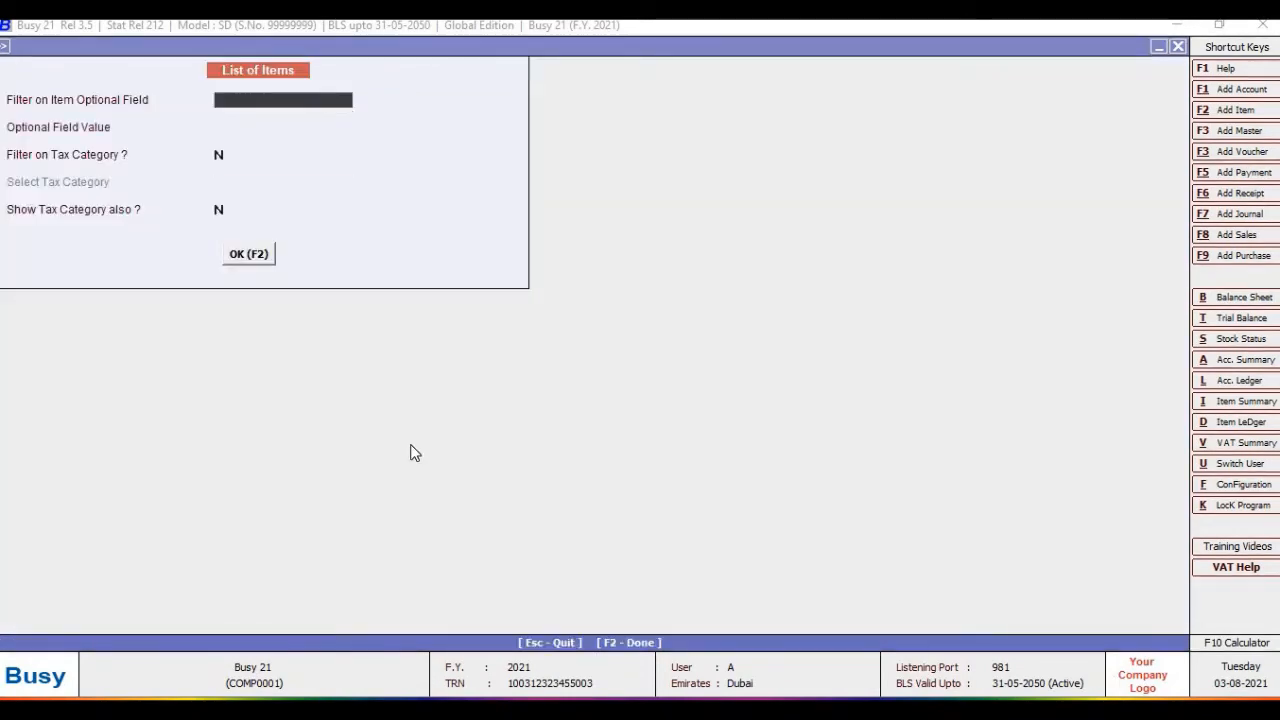
key("Escape")
key("Escape")
key("Escape")
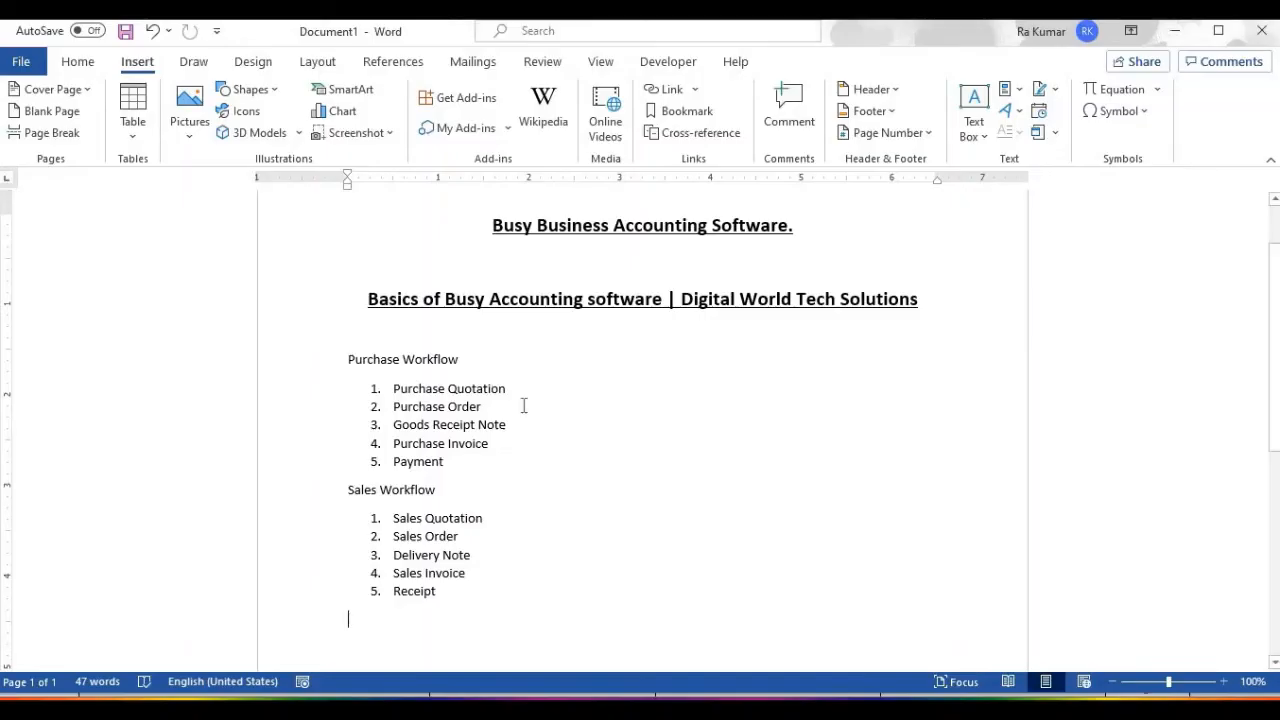
- Switch to the Word document and highlight Purchase Quotation in the Purchase Workflow list
mouse_move(393, 388)
left_mouse_down()
mouse_move(510, 388)
mouse_move(393, 407)
left_mouse_up()
left_click(521, 424)
left_click_drag(529, 384, 398, 386)
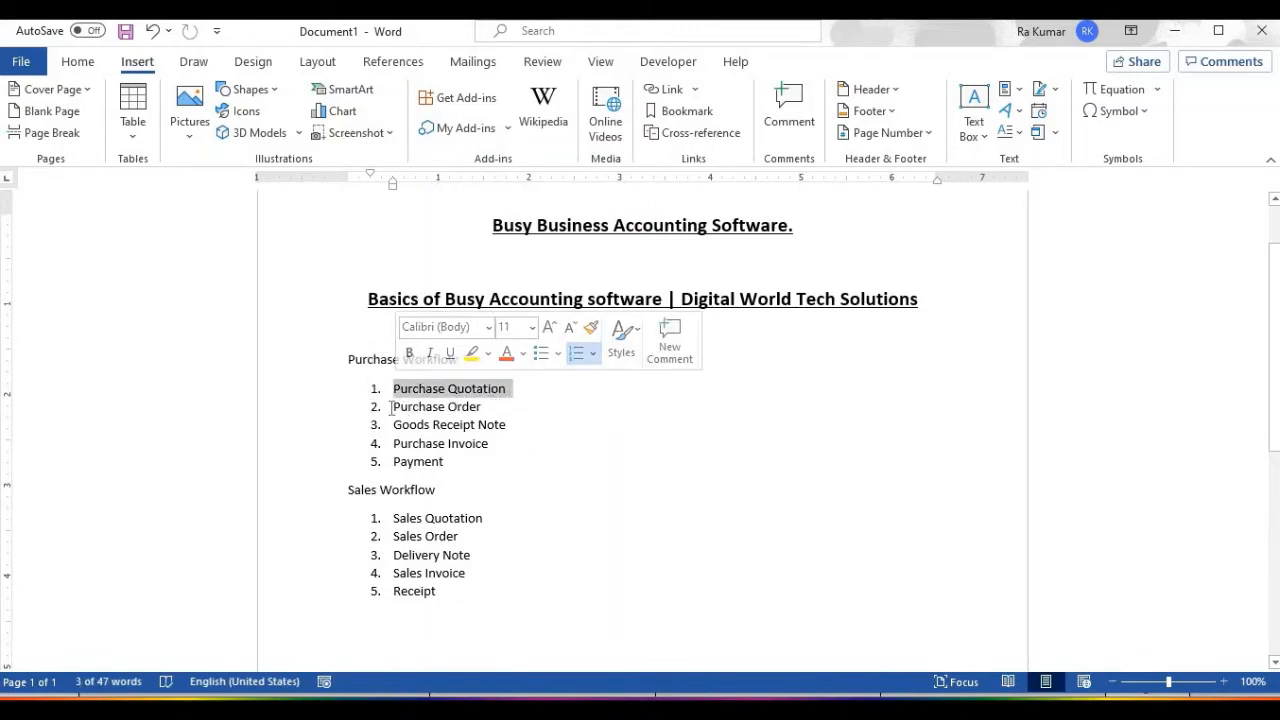
- Highlight Purchase Quotation and Purchase Order in turn in the Purchase Workflow list
left_click_drag(493, 407, 380, 410)
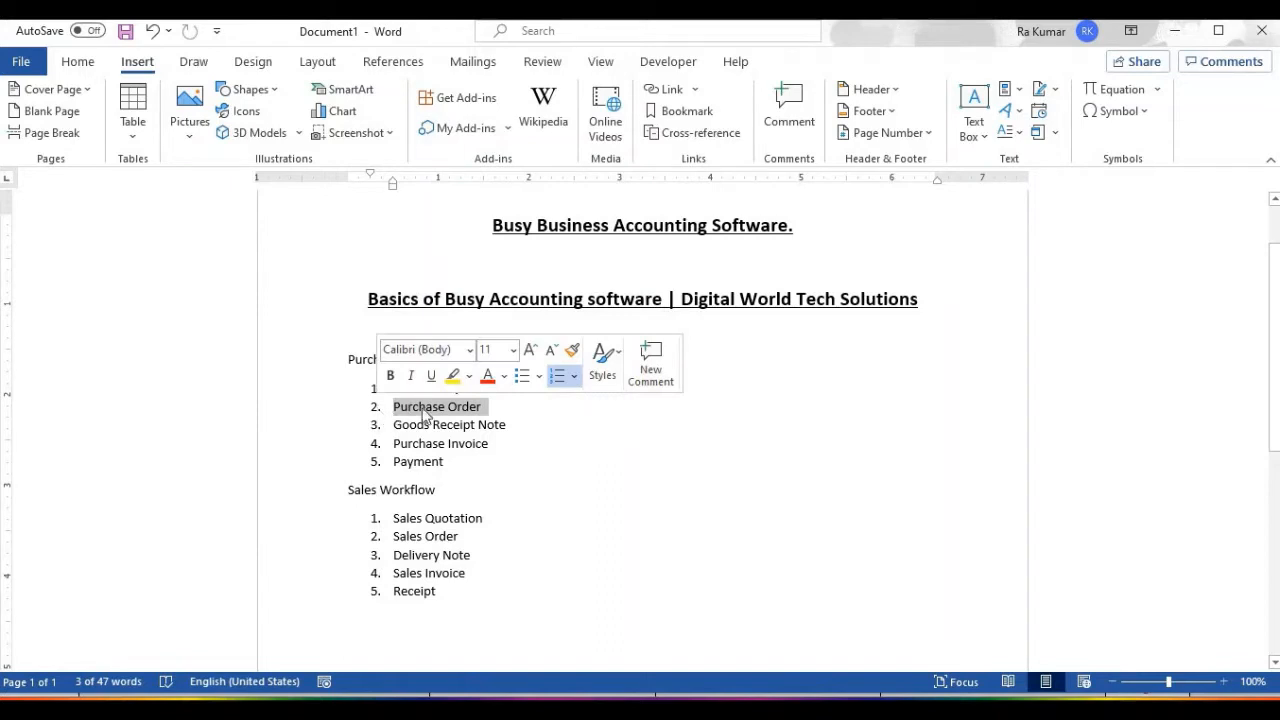
left_click(424, 408)
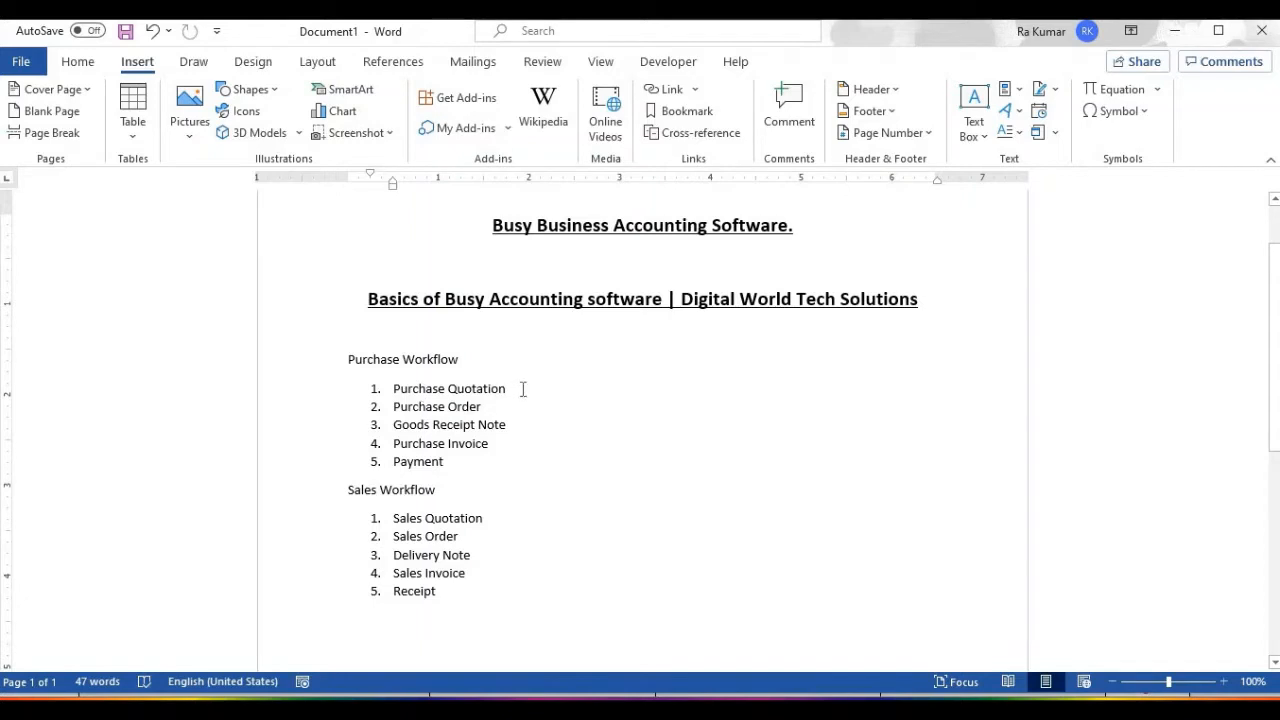
left_click_drag(522, 388, 370, 395)
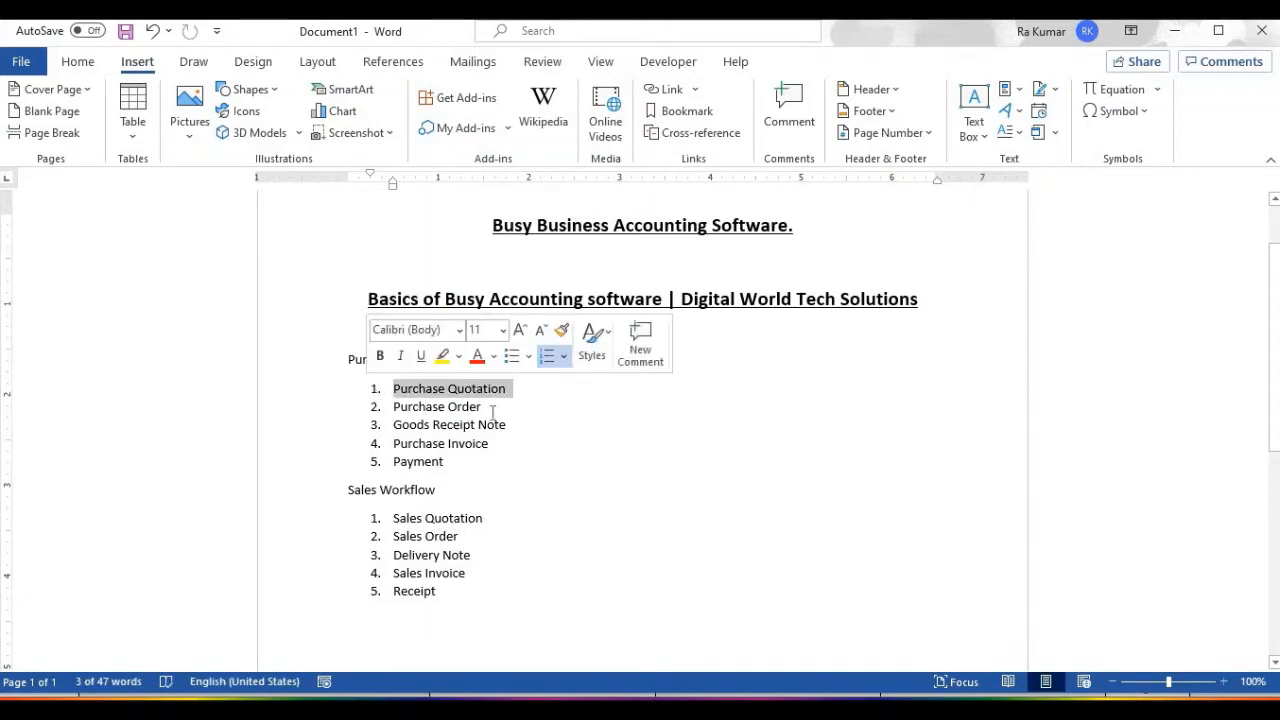
left_click_drag(490, 406, 378, 415)
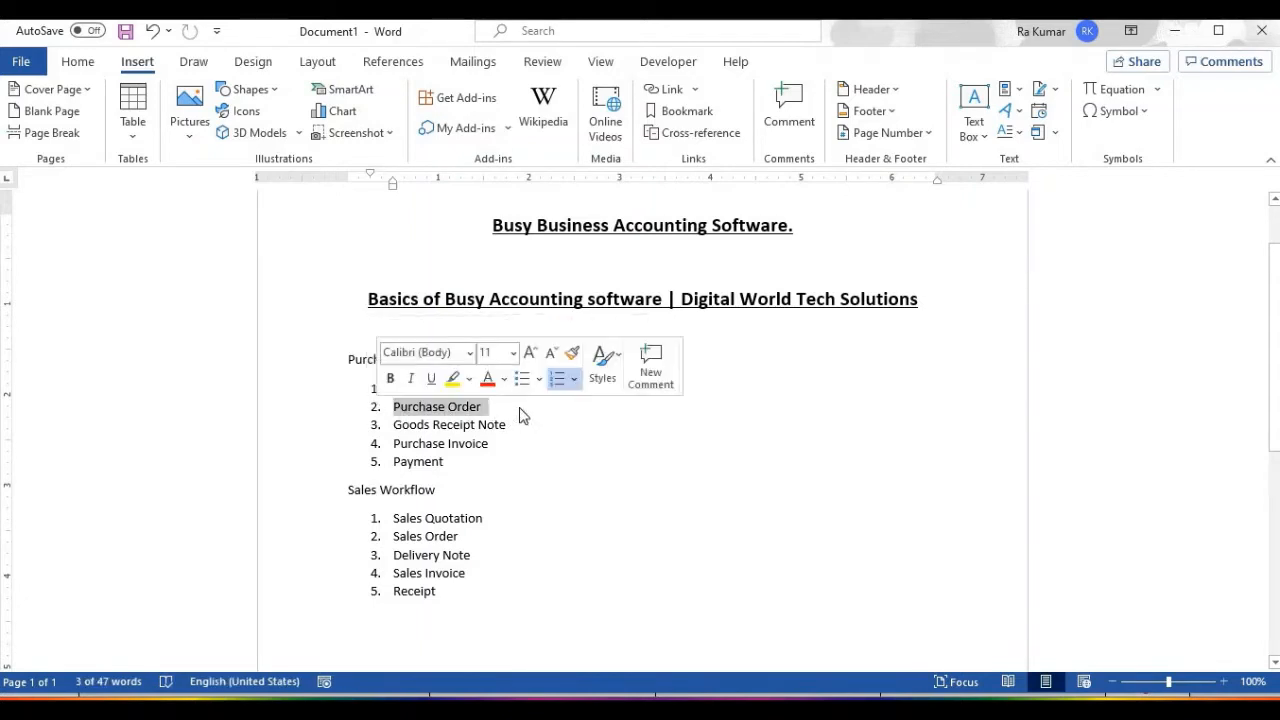
left_click(522, 389)
triple_click(392, 388)
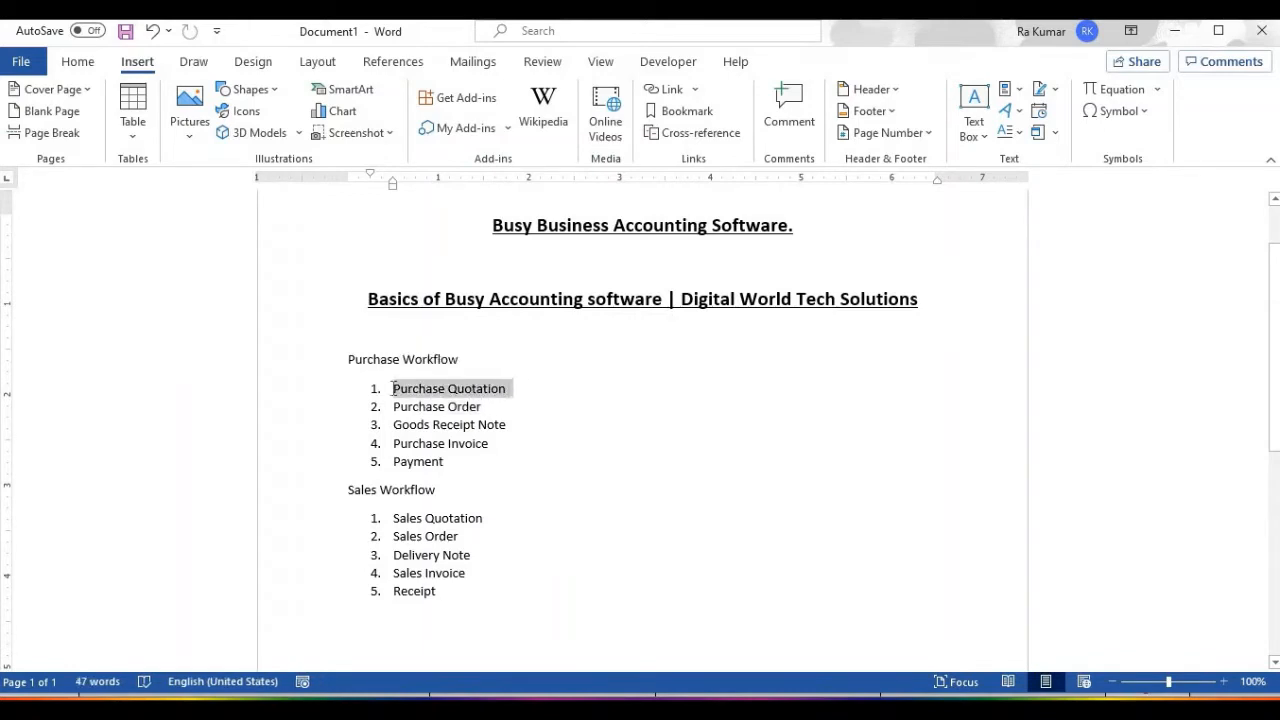
left_click_drag(484, 406, 378, 415)
left_click_drag(510, 391, 384, 391)
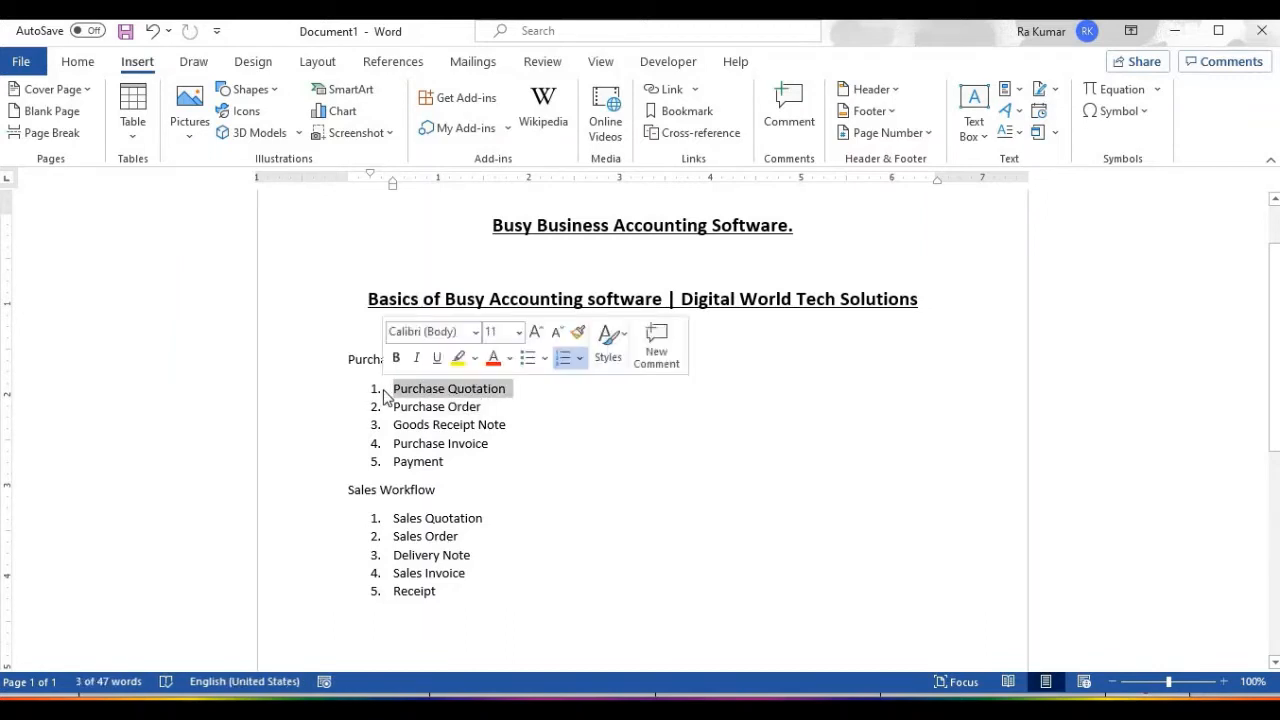
left_click(410, 394)
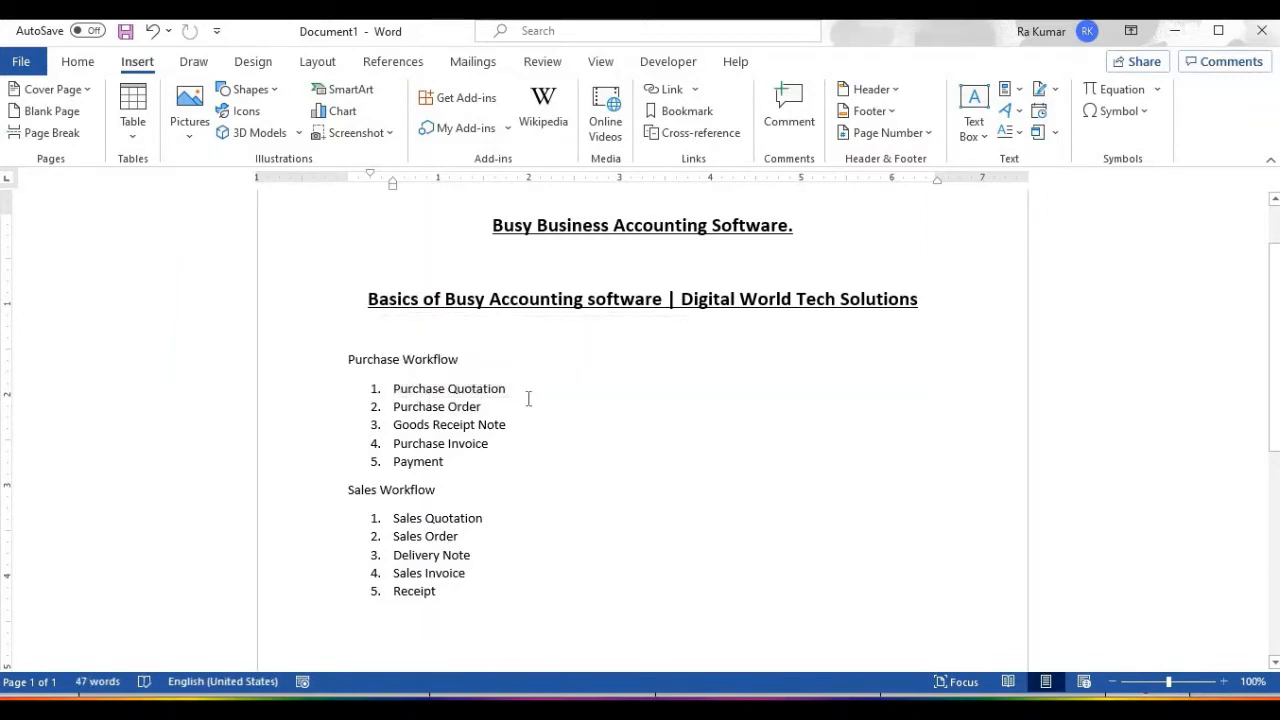
- Add the note "( Complimentory Vouchers)" after Purchase Quotation in the Purchase Workflow list
left_click(583, 393)
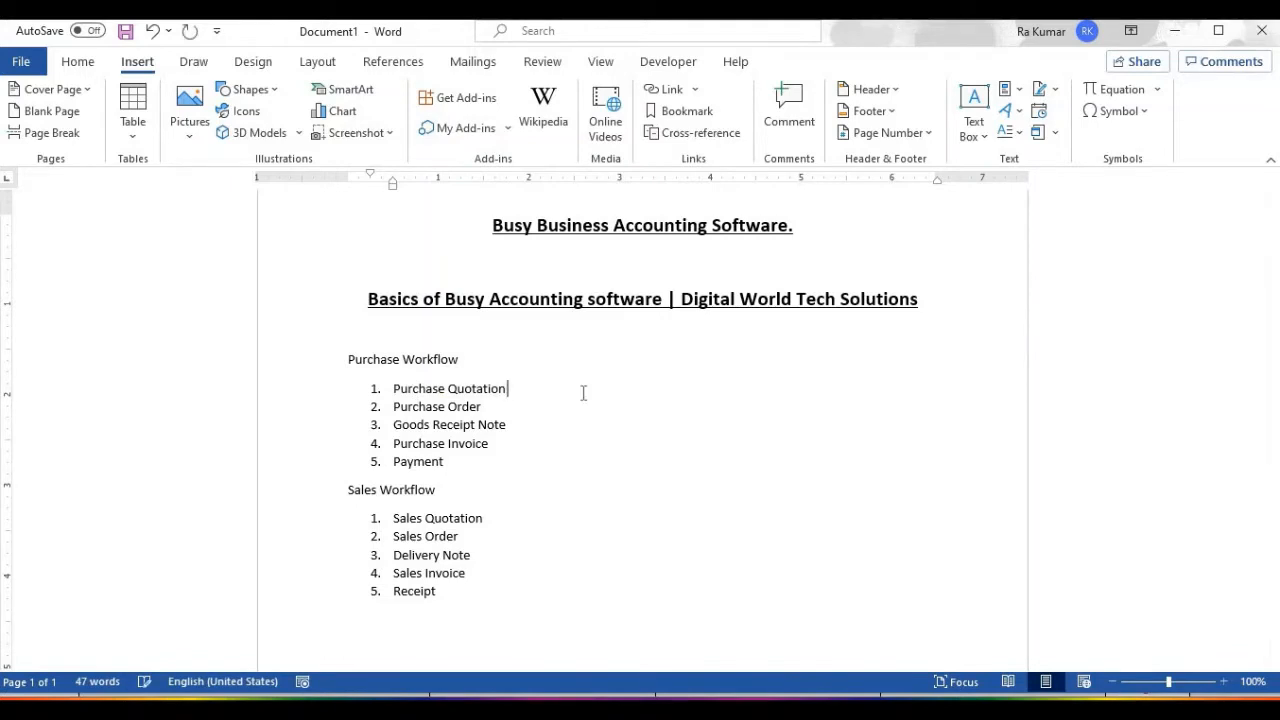
type("(  Complimentory VOuchers")
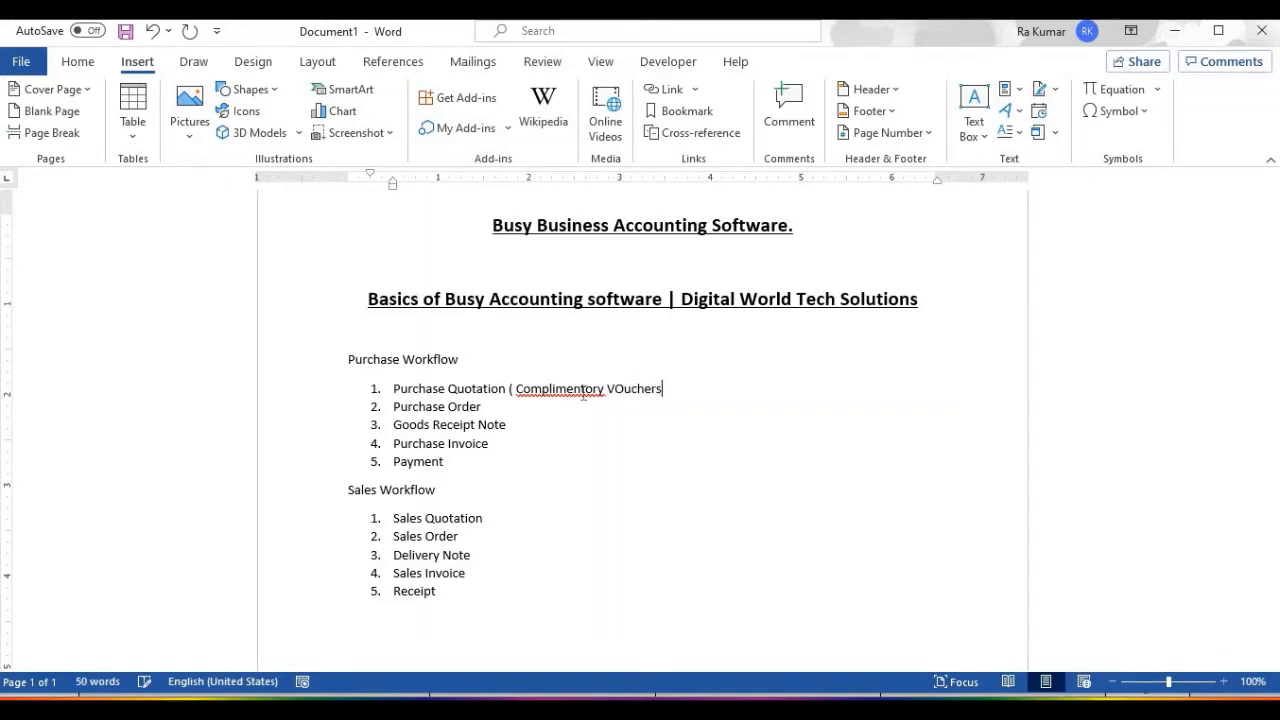
type(")")
- Copy the "( Complimentory Vouchers)" note from Purchase Quotation to the end of the Purchase Order line
key("shift+Left")
key("shift+Left")
key("shift+Left")
key("shift+Left")
key("shift+Left")
key("shift+Left")
key("shift+Left")
key("shift+Left")
key("shift+Left")
key("shift+Left")
key("shift+Left")
key("shift+Left")
key("shift+Left")
key("shift+Left")
key("shift+Left")
key("shift+Left")
key("shift+Left")
key("shift+Left")
key("shift+Left")
key("shift+Left")
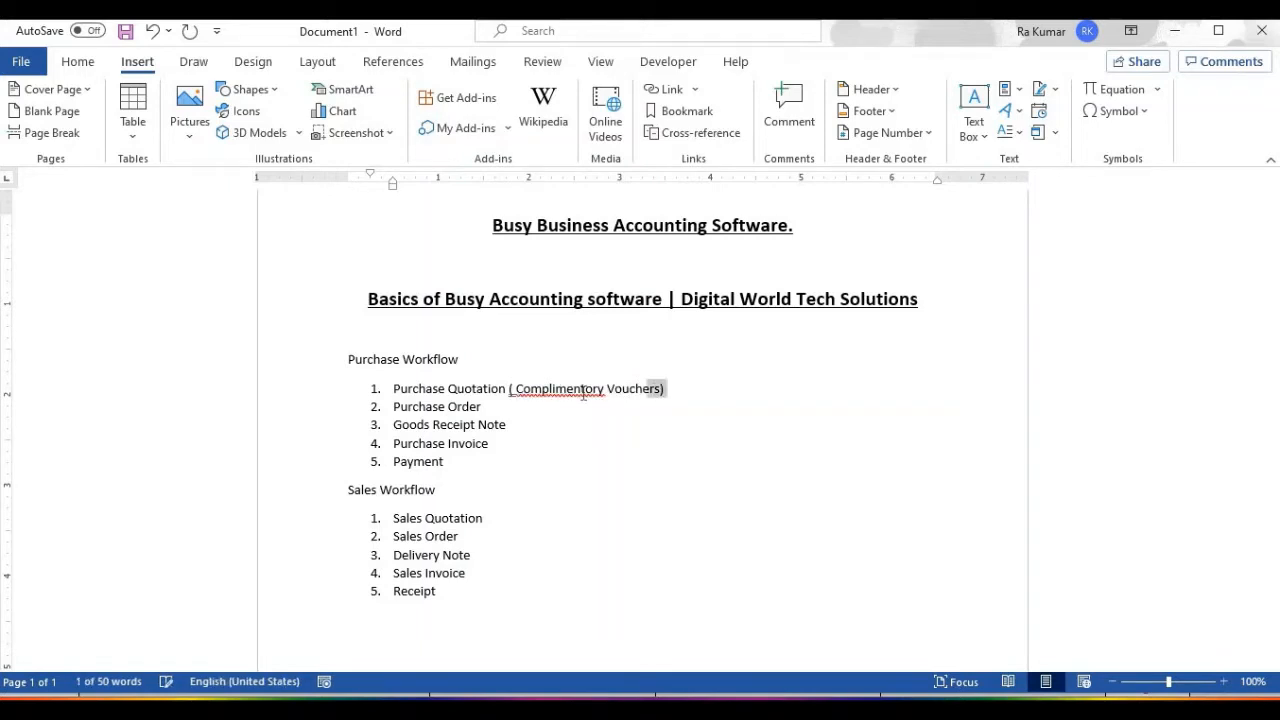
key("ctrl+c")
key("Down")
key("ctrl+v")
- Add the note "(Inventory Voucher)" after Goods Receipt Note, correcting the misspelled word Inventory
key("Down")
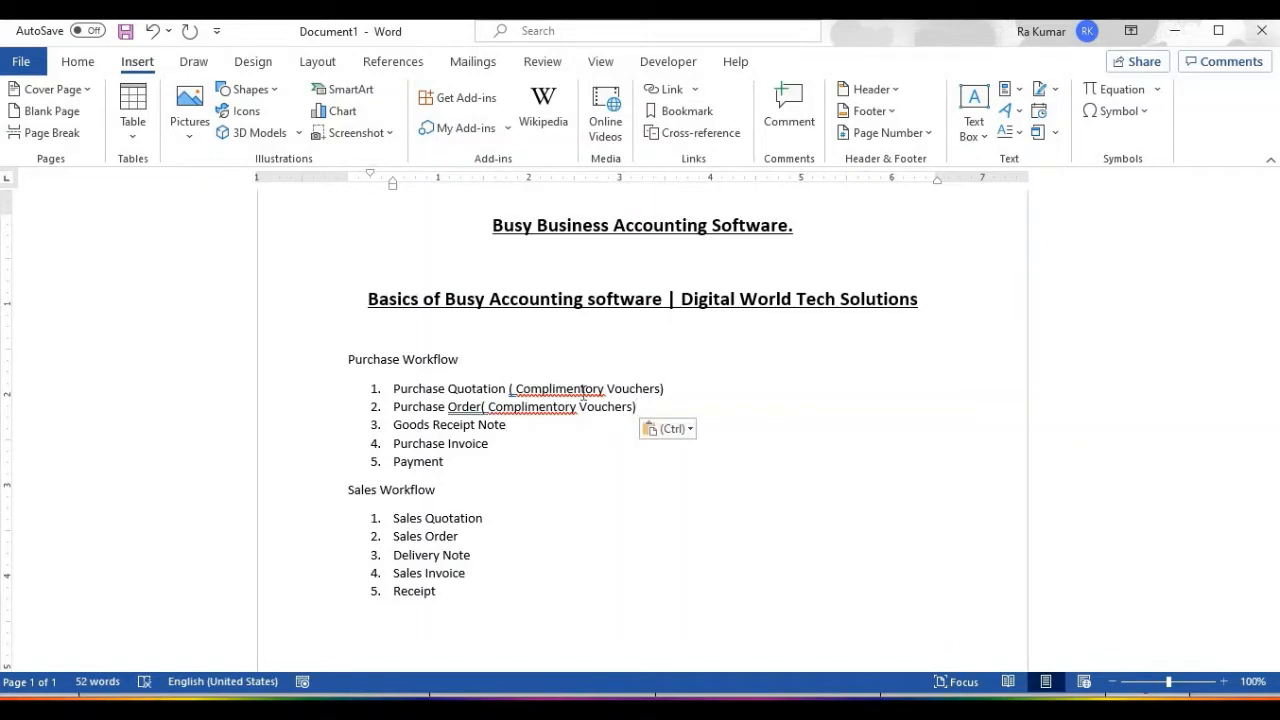
type("(")
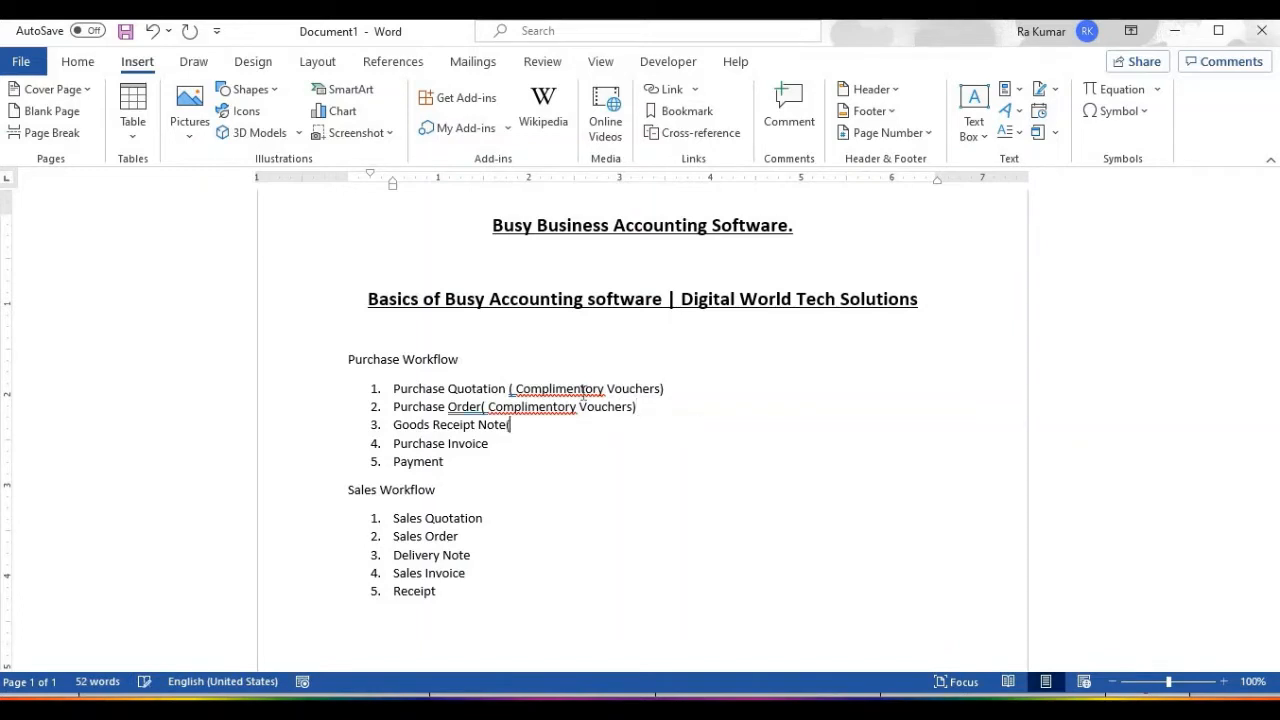
type("Invenotry ")
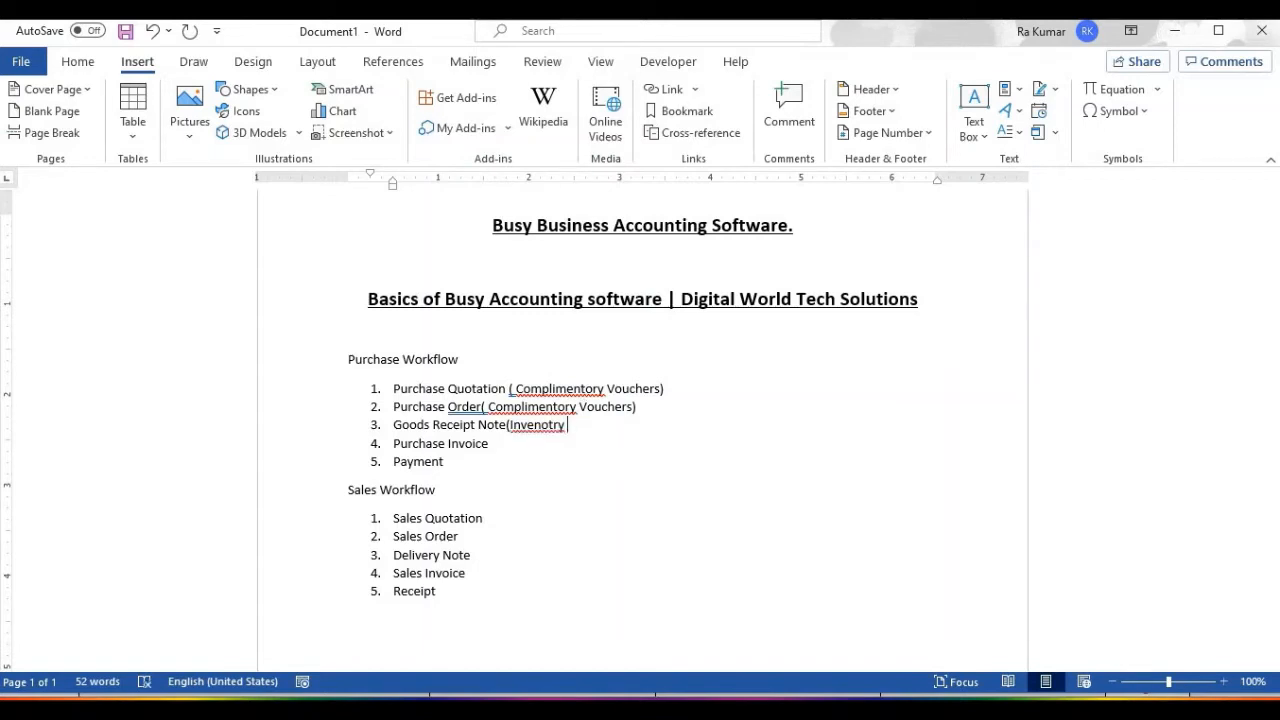
type("Voucher")
right_click(552, 427)
left_click(636, 455)
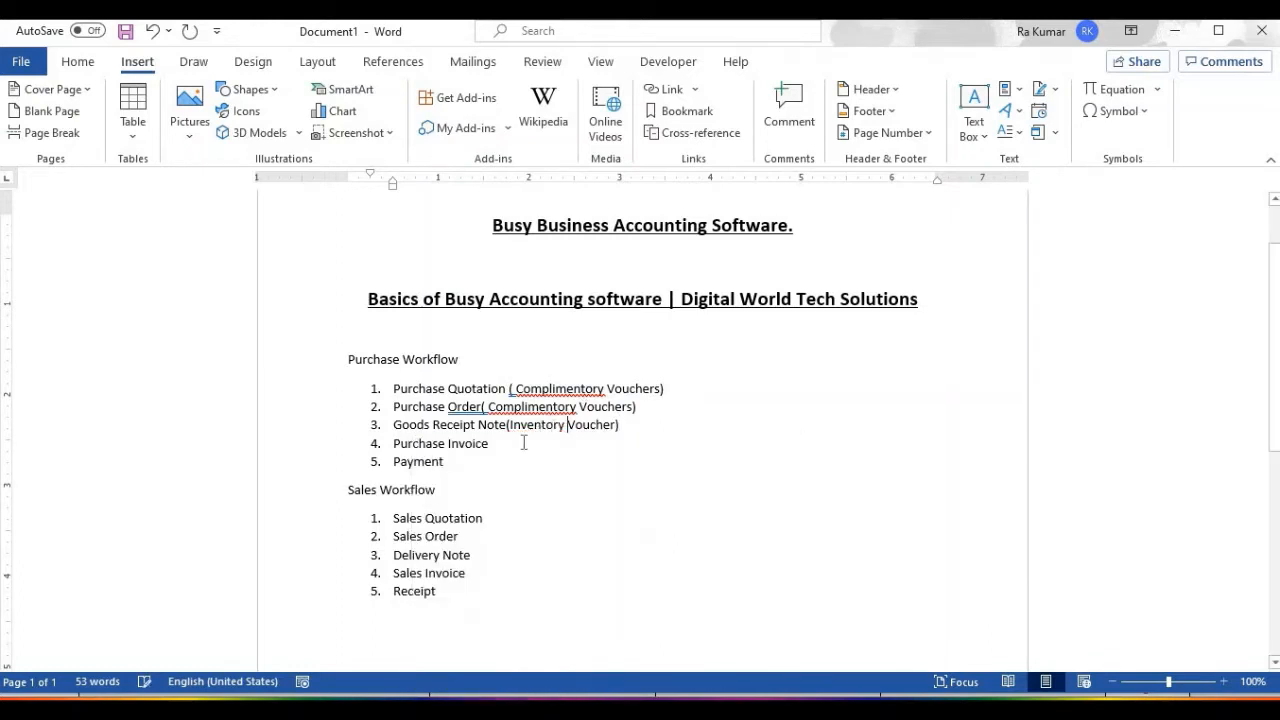
- Add the note "(Accounting & Inventory)" after Purchase Invoice in the Purchase Workflow list
left_click(521, 442)
type("(Acco")
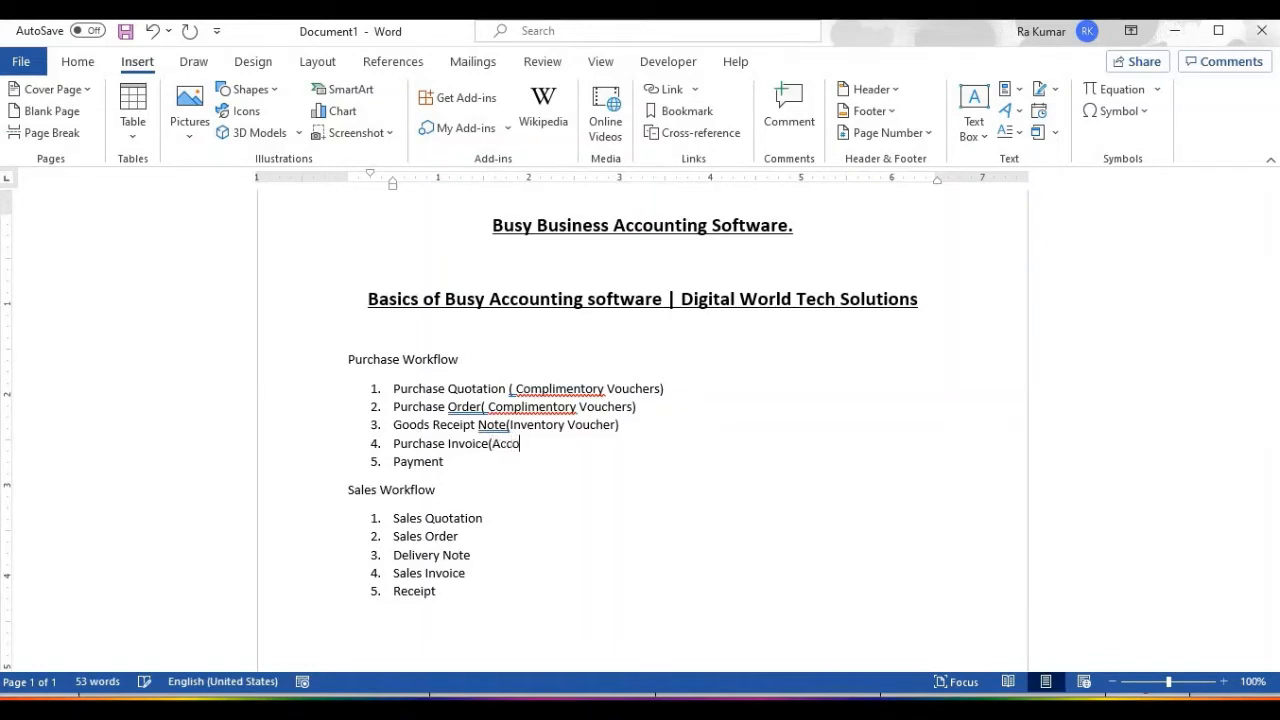
type("unting & Invenotyr")
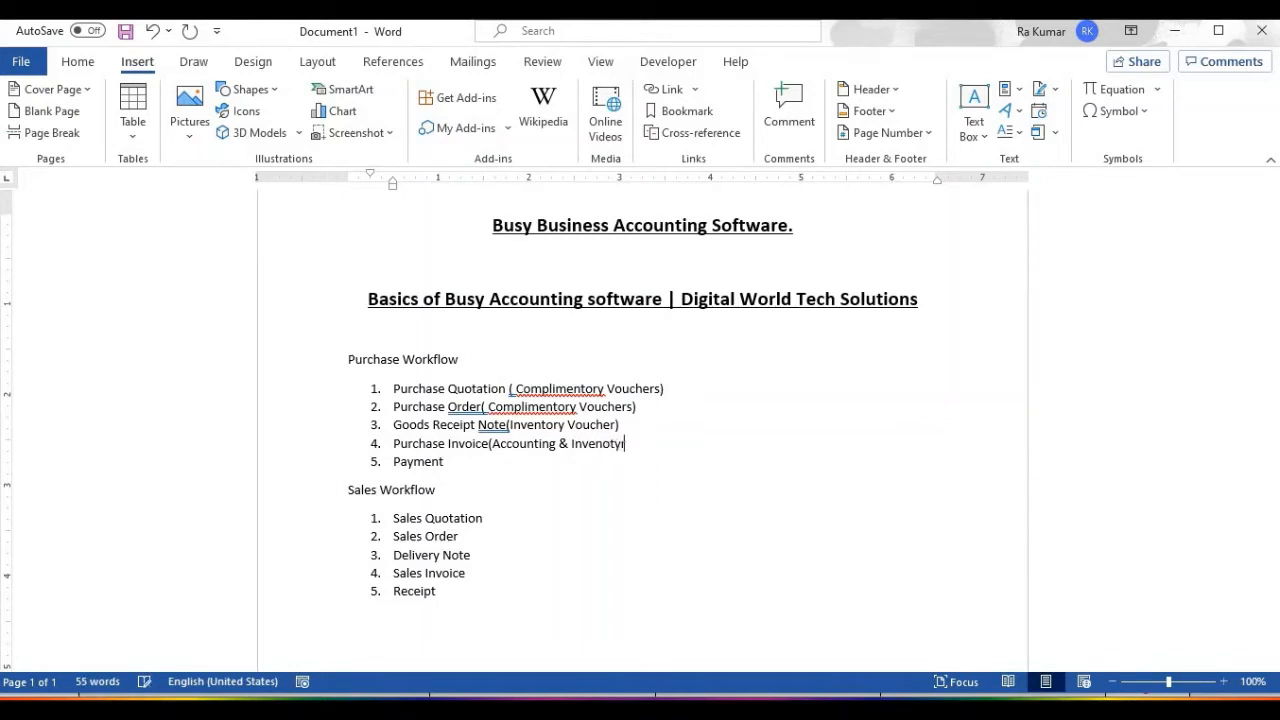
key("BackSpace")
key("BackSpace")
key("BackSpace")
key("BackSpace")
type("tory)")
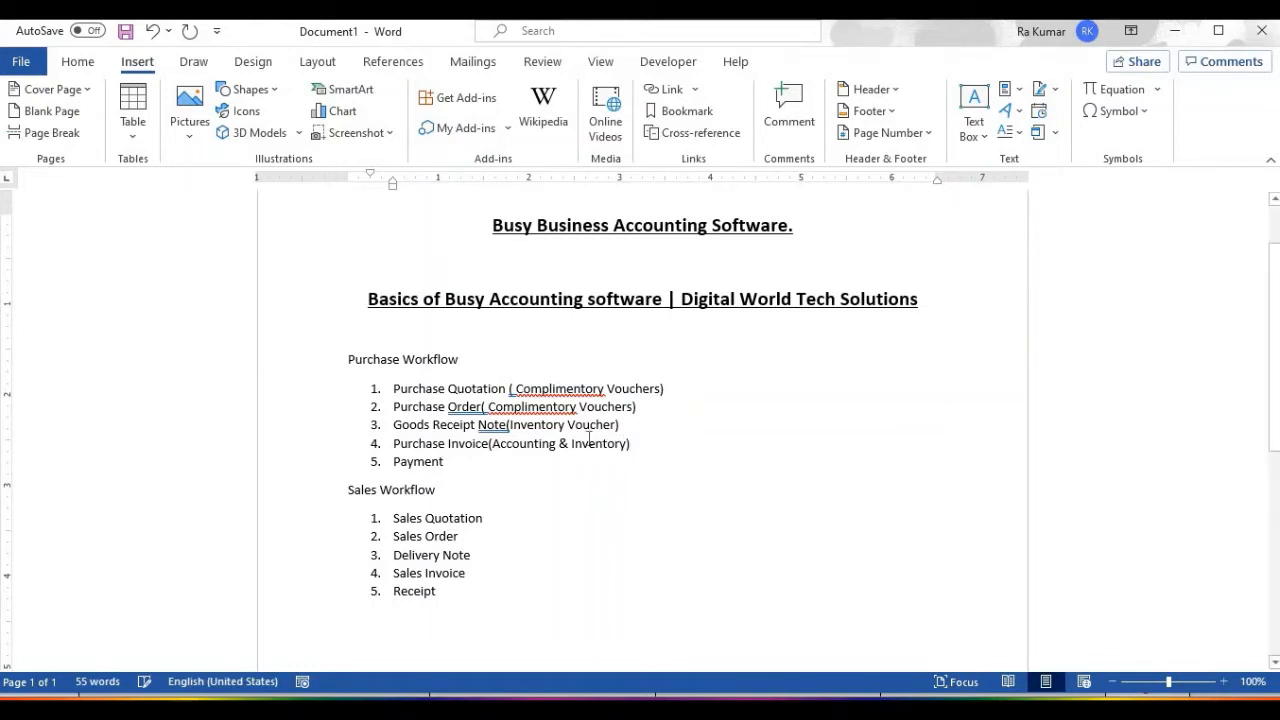
- Copy the "( Complimentory Vouchers)" note to the Sales Quotation and Sales Order lines of the Sales Workflow list
left_click_drag(603, 388, 512, 398)
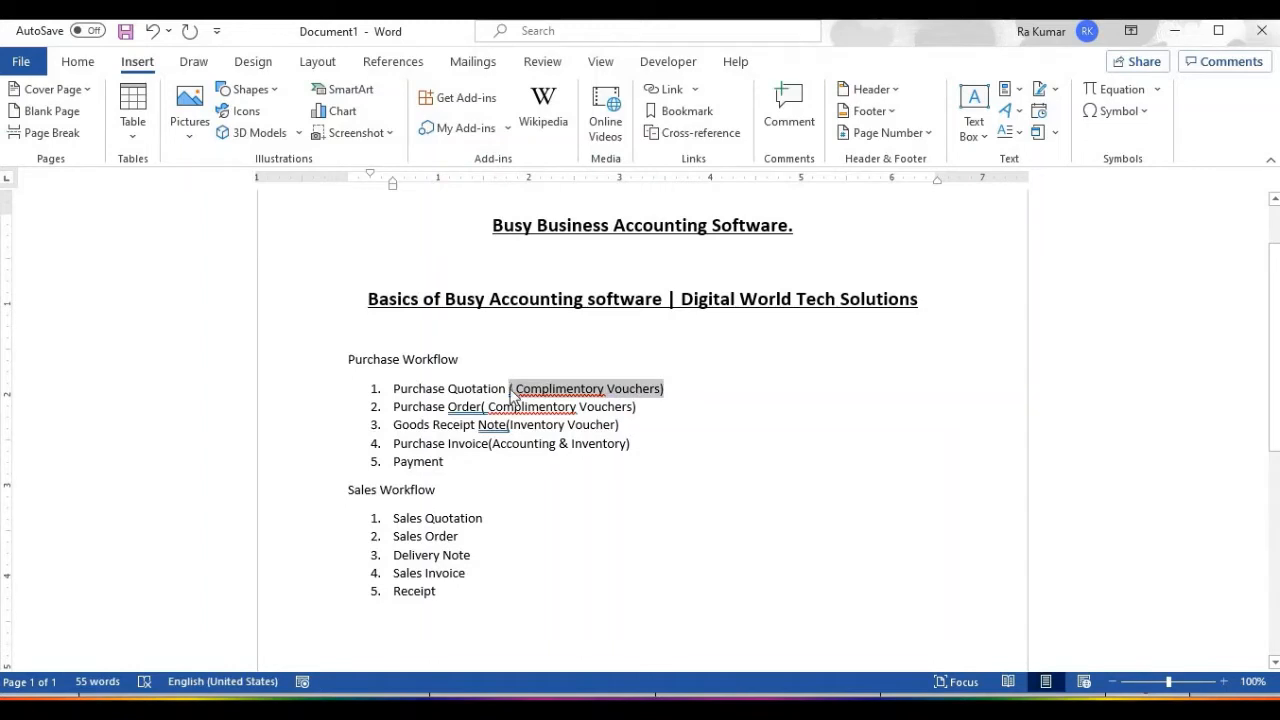
left_click(523, 518)
key("ctrl+v")
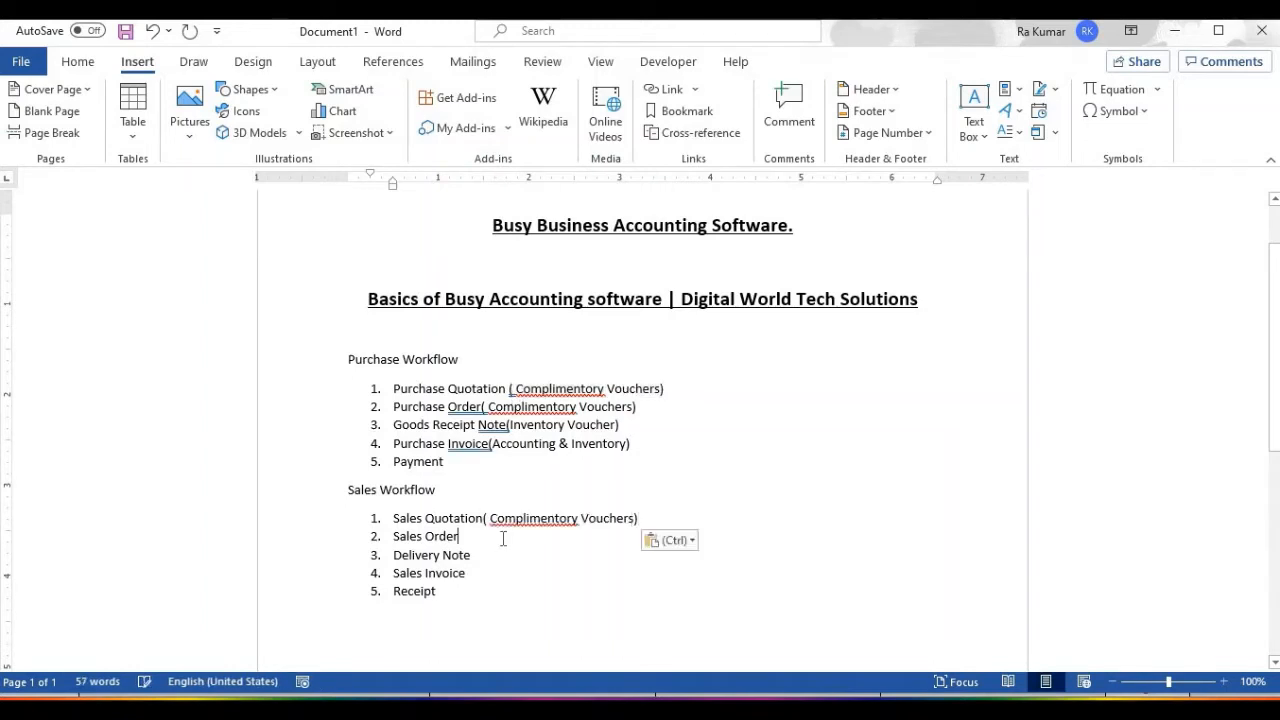
key("ctrl+v")
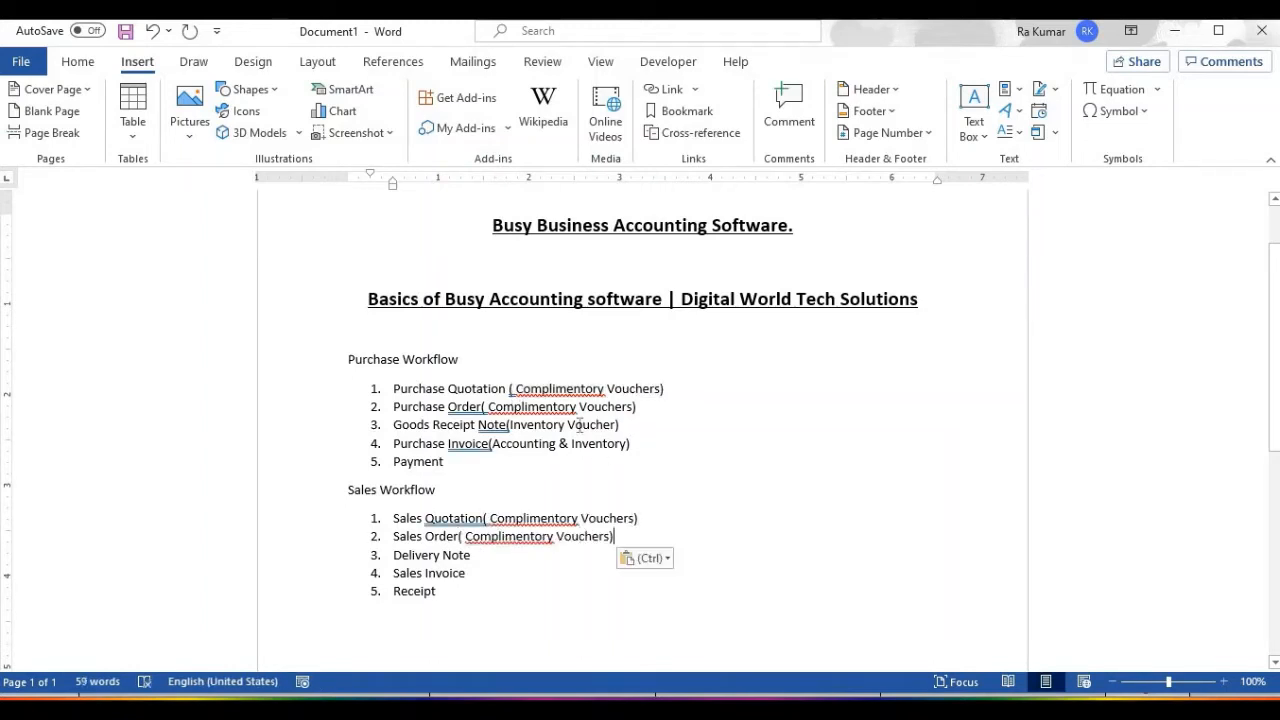
- Copy the "(Inventory Voucher)" note from Goods Receipt Note to the end of the Delivery Note line
left_click_drag(620, 425, 507, 427)
key("ctrl+c")
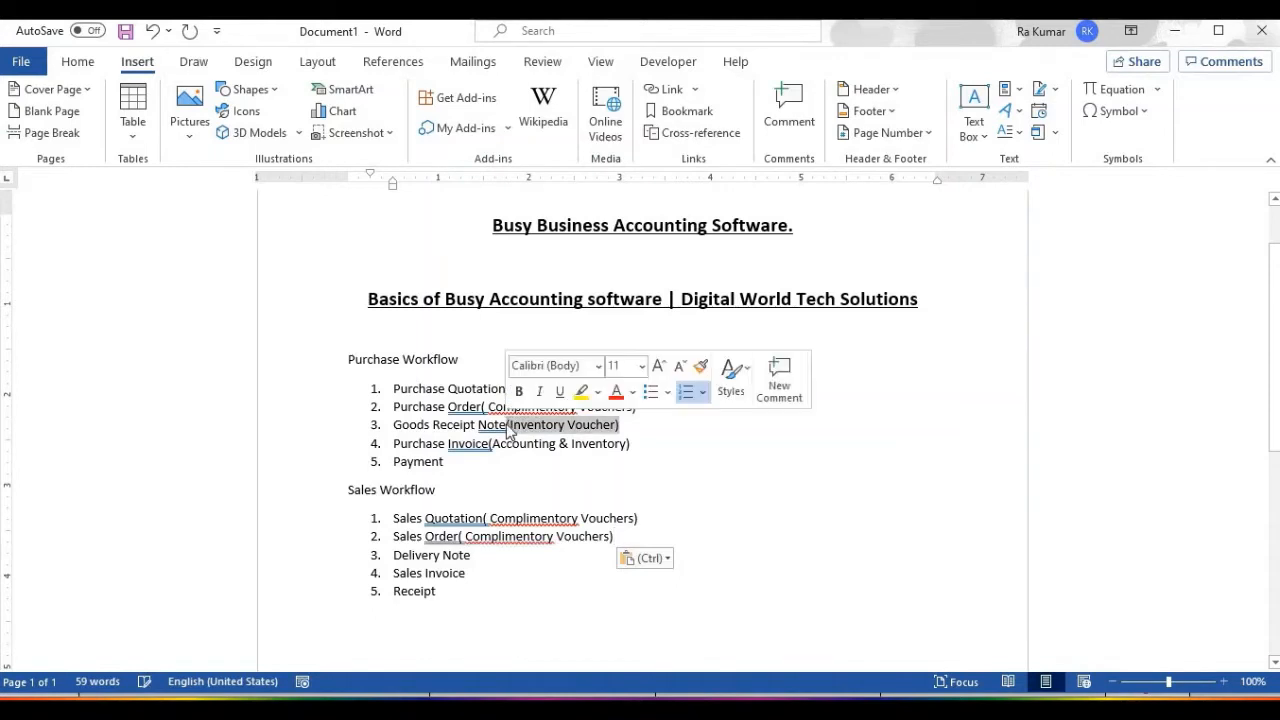
left_click(613, 557)
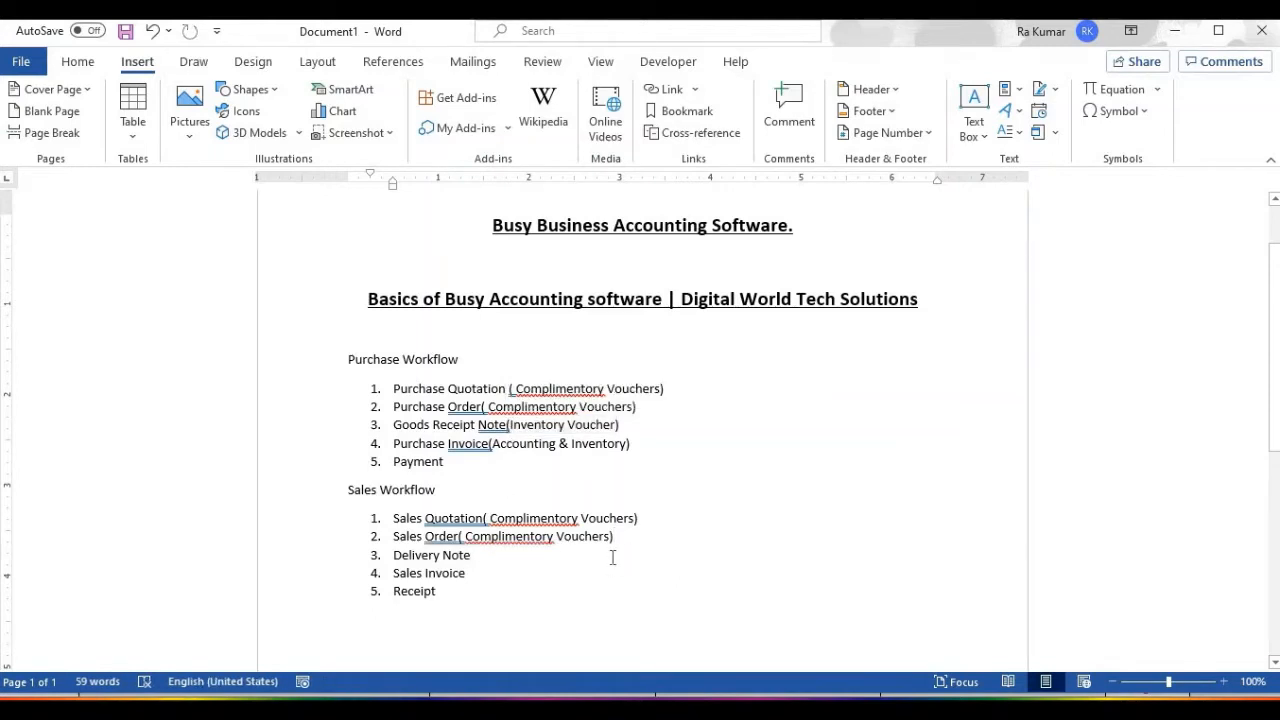
key("ctrl+v")
- Copy the "(Accounting & Inventory)" note from Purchase Invoice to the end of the Sales Invoice line
left_click_drag(631, 444, 490, 444)
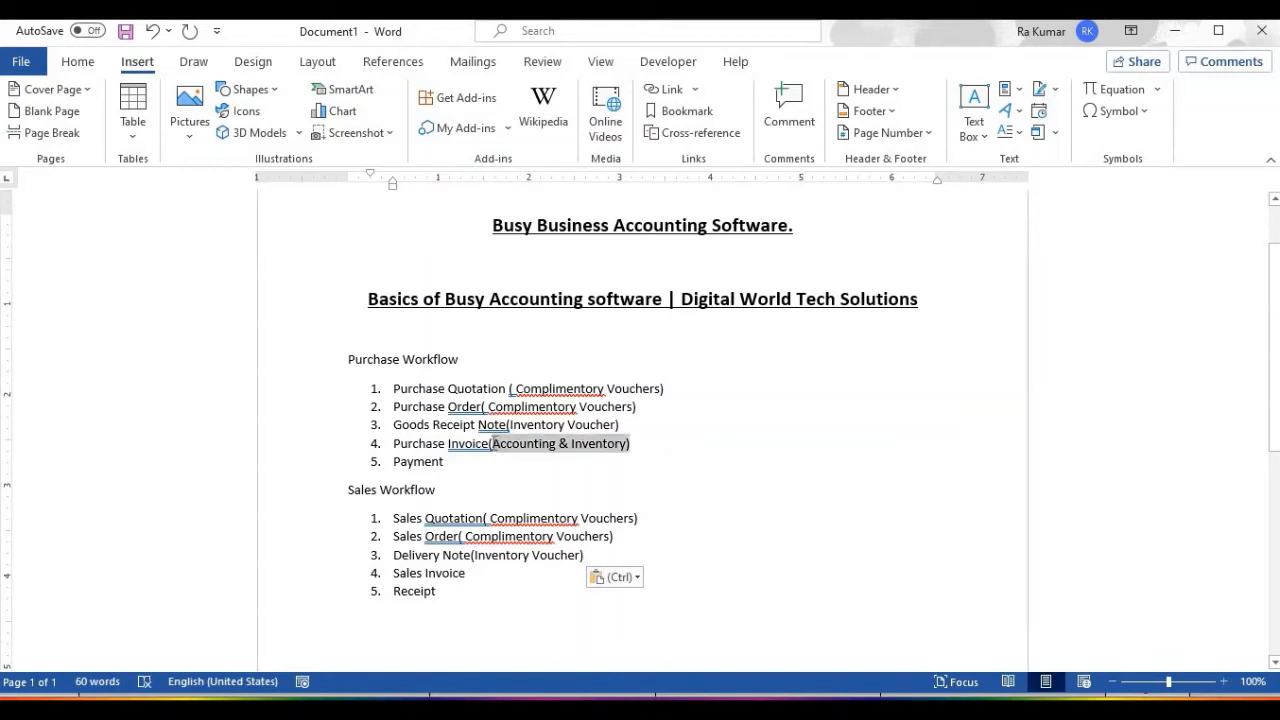
left_click(494, 580)
type("(Accounting & Inventory)")
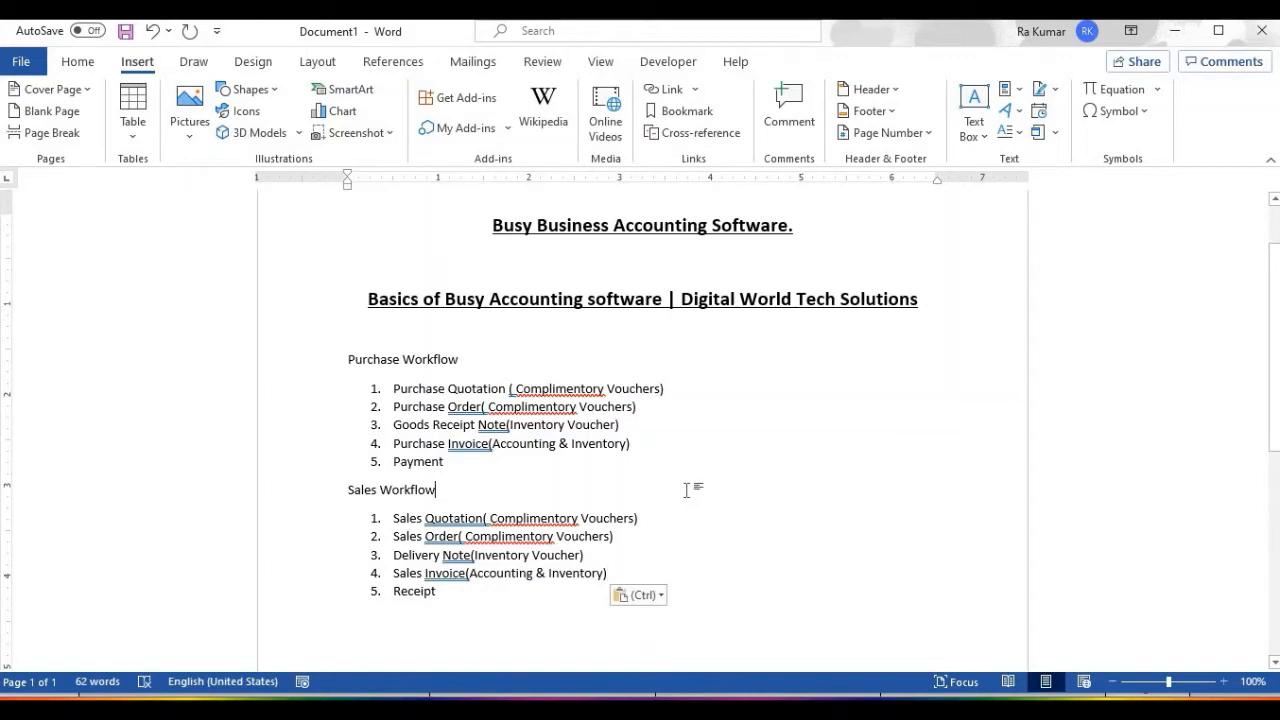
- Highlight Purchase Quotation in the document, then switch to Busy 21 and go to the Purchase Quotation transactions
left_click_drag(394, 389, 516, 392)
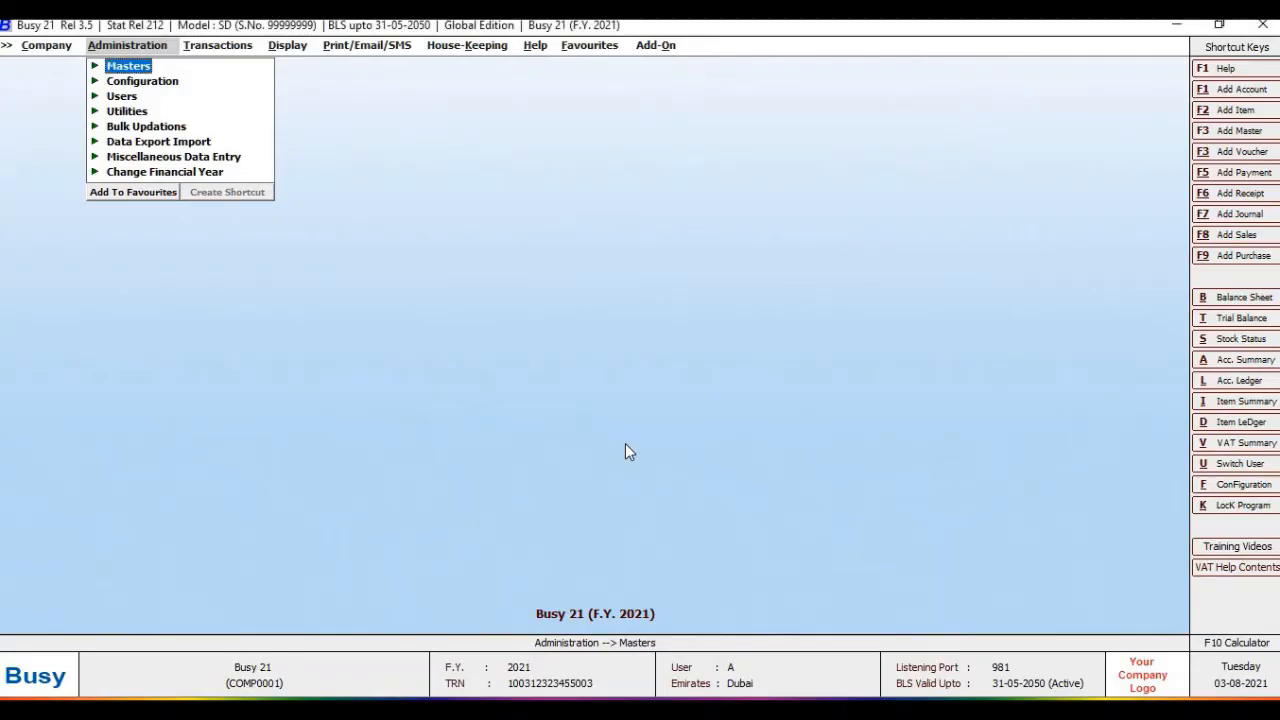
key("Right")
key("Down")
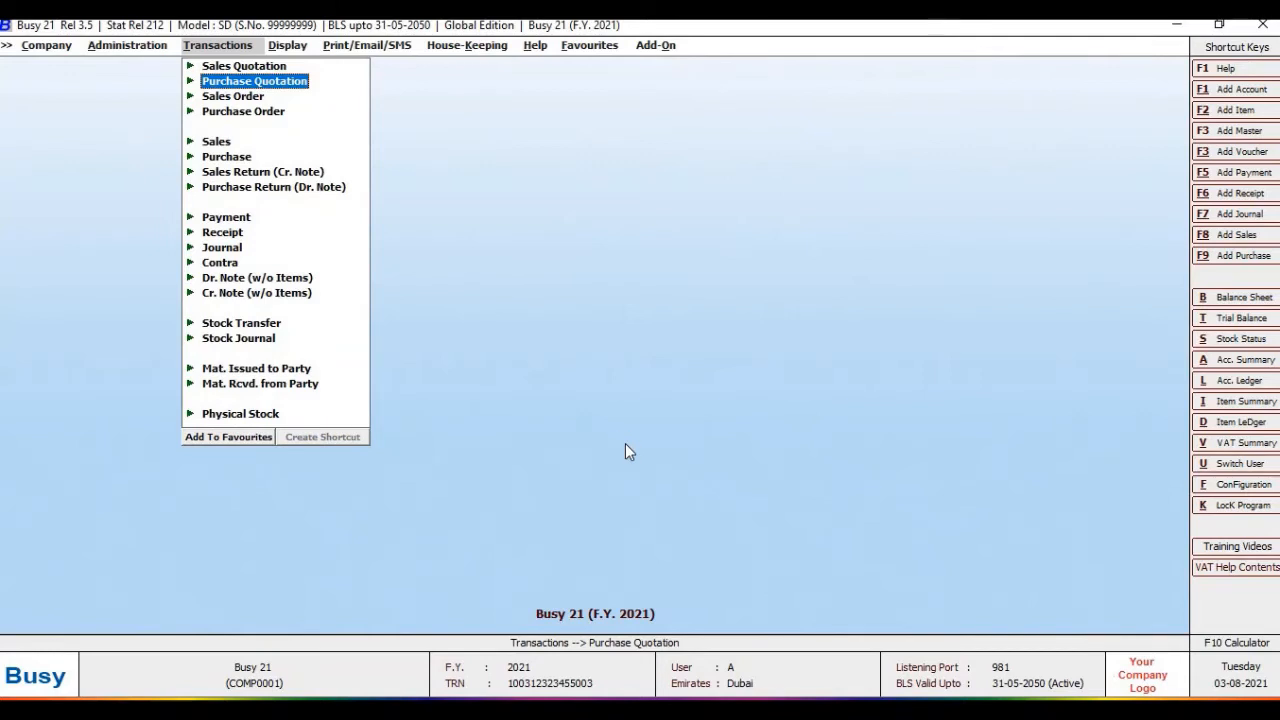
- Show the stock status of all item groups in the STANDARD format as of 01-01-2021, then close the report
key("alt+s")
key("Return")
key("Return")
key("Return")
key("Return")
key("Return")
key("Return")
key("Return")
key("Return")
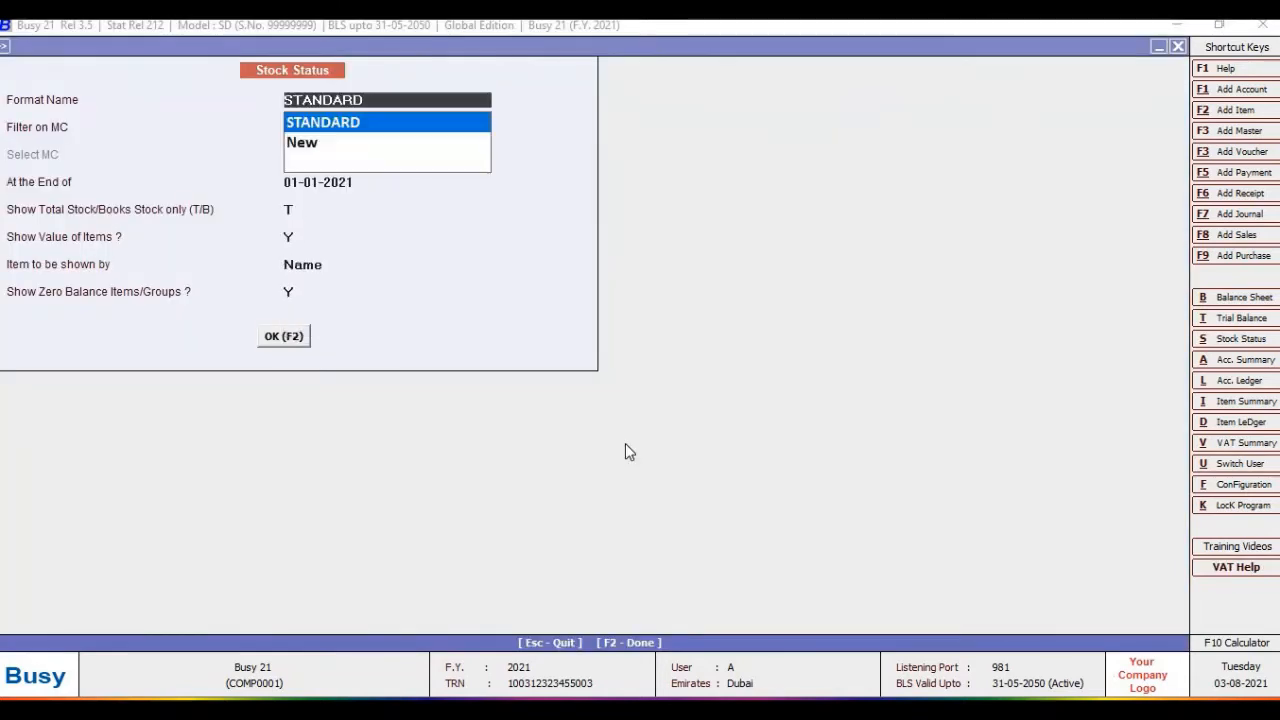
key("Return")
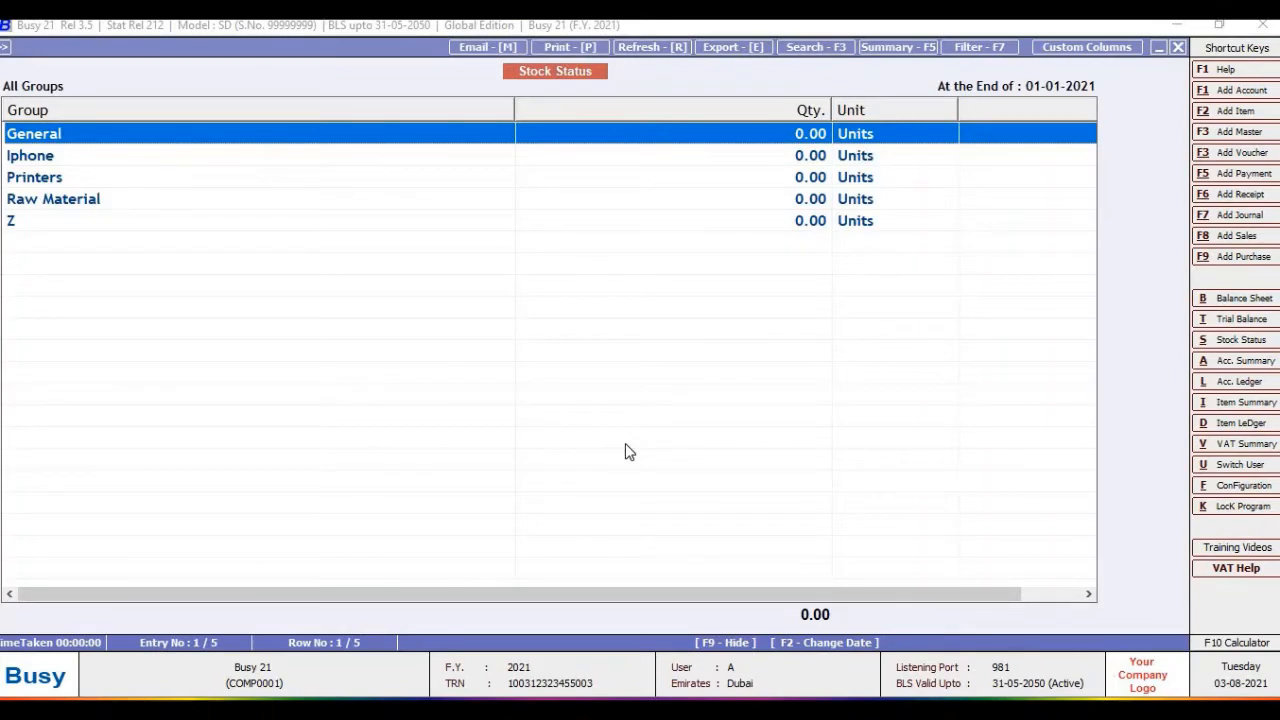
key("Escape")
key("Escape")
key("Escape")
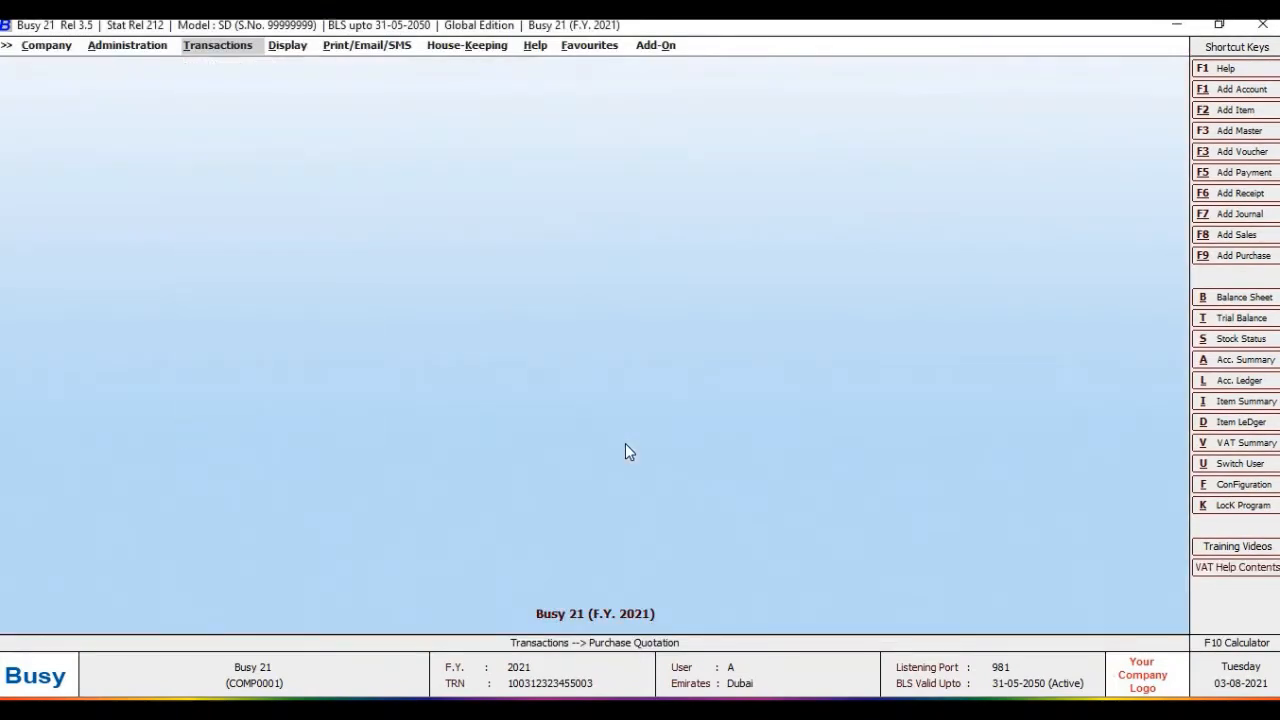
- Start a new purchase quotation voucher
key("Return")
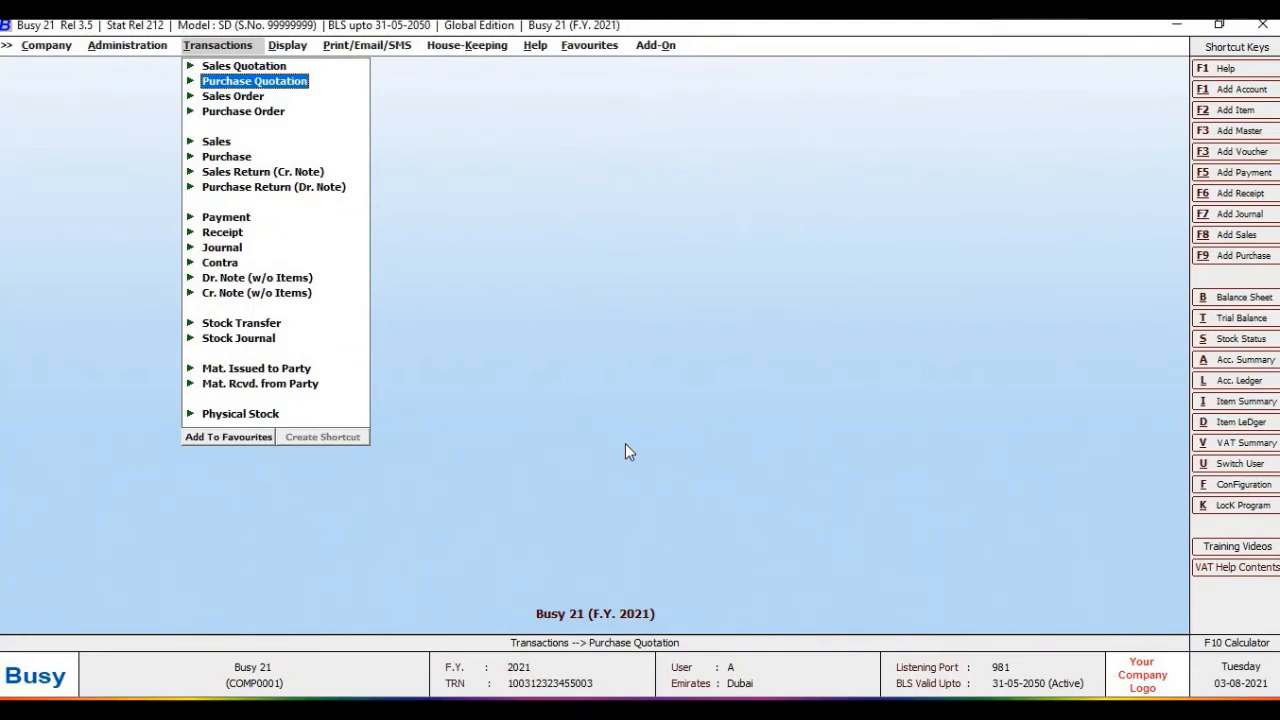
key("Return")
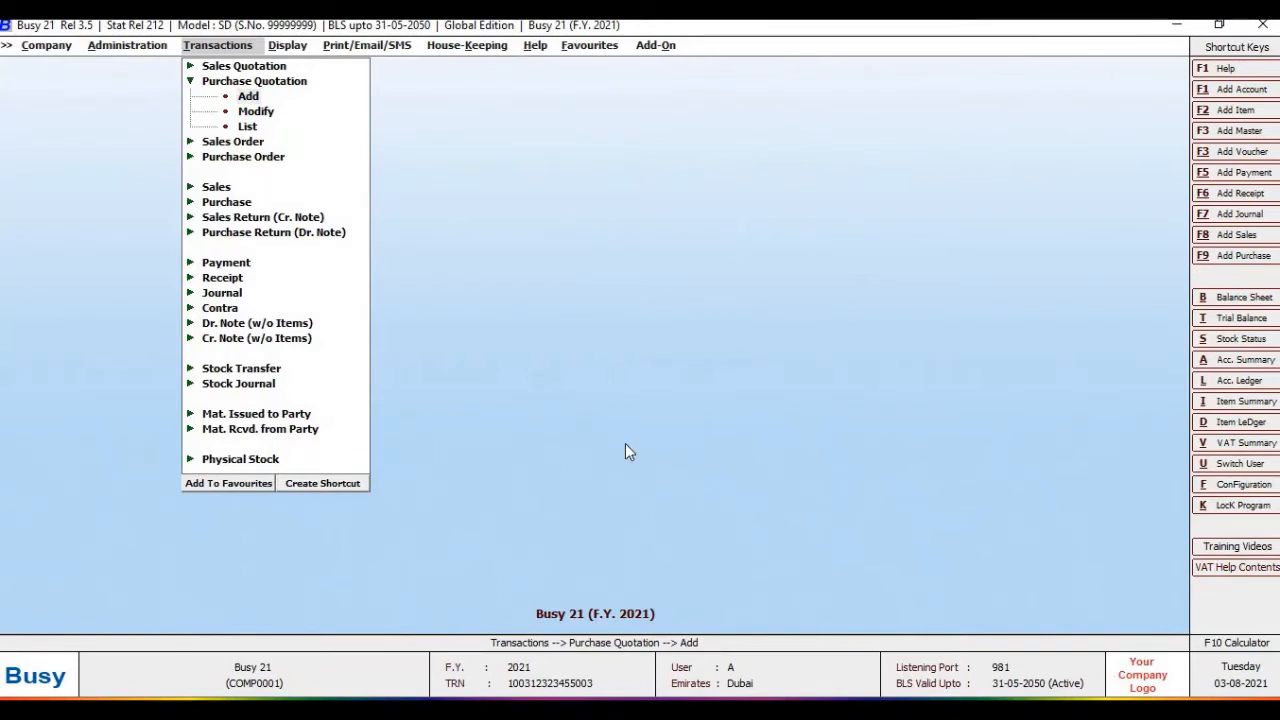
key("Return")
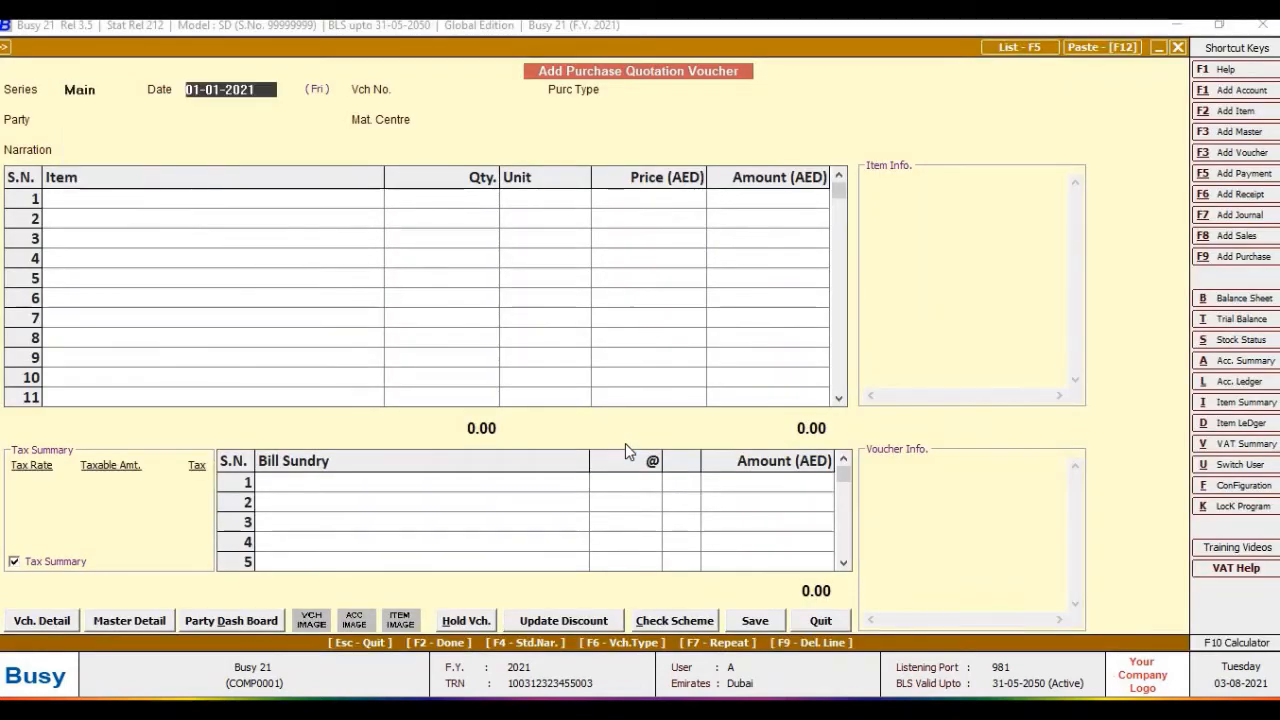
- Keep the voucher date 01-01-2021 and set the voucher number to V1212
key("Return")
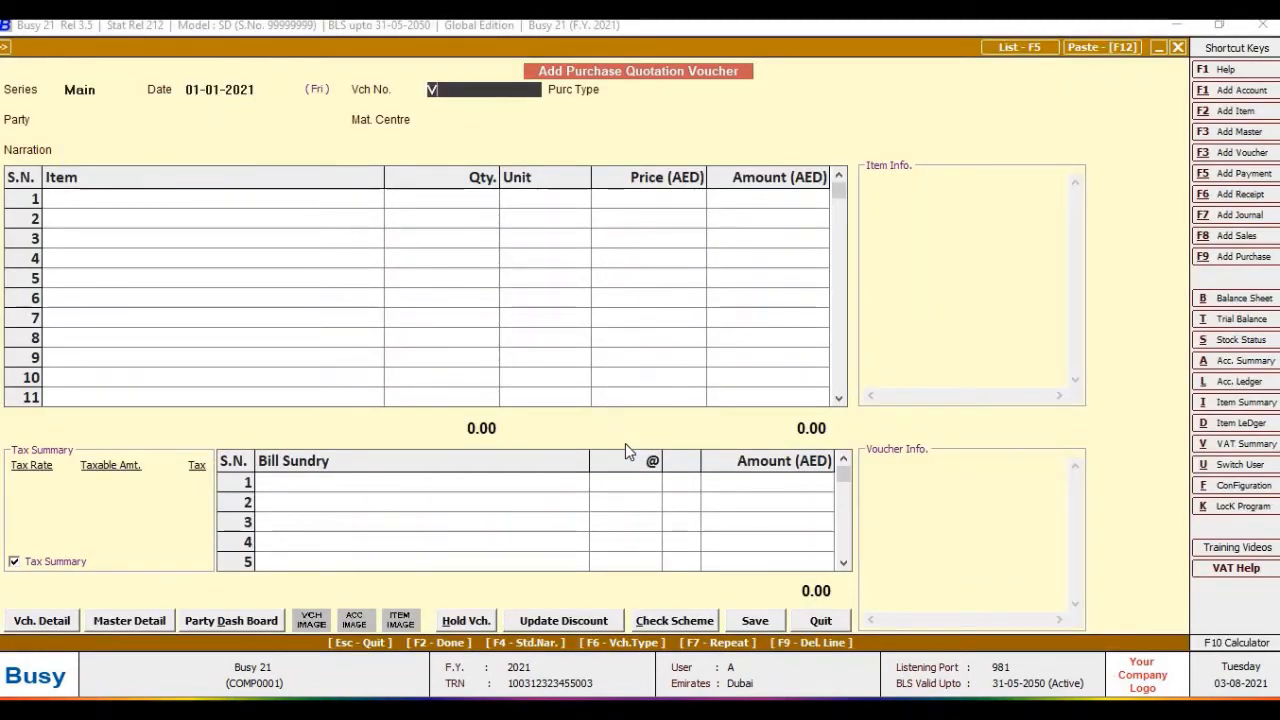
key("Return")
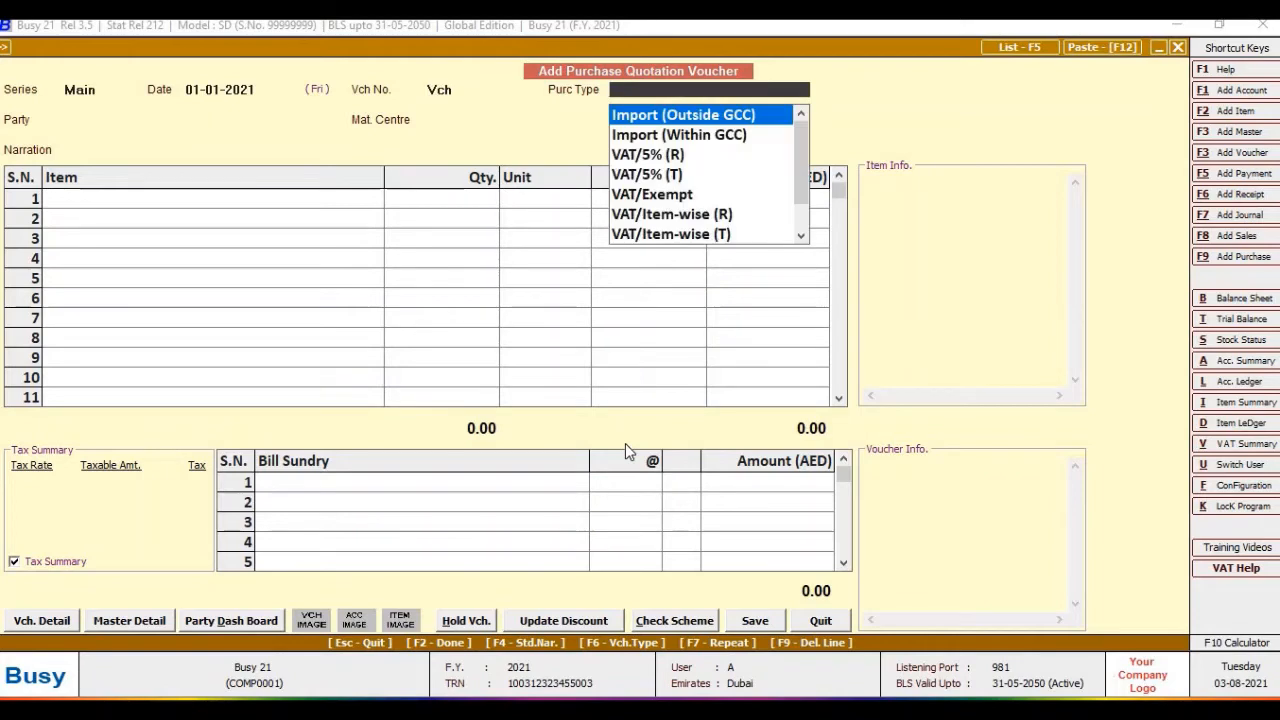
key("Escape")
type("V1212")
key("Return")
- Set the voucher's purchase type to VAT/Exempt
key("Down")
key("Down")
key("Down")
key("Down")
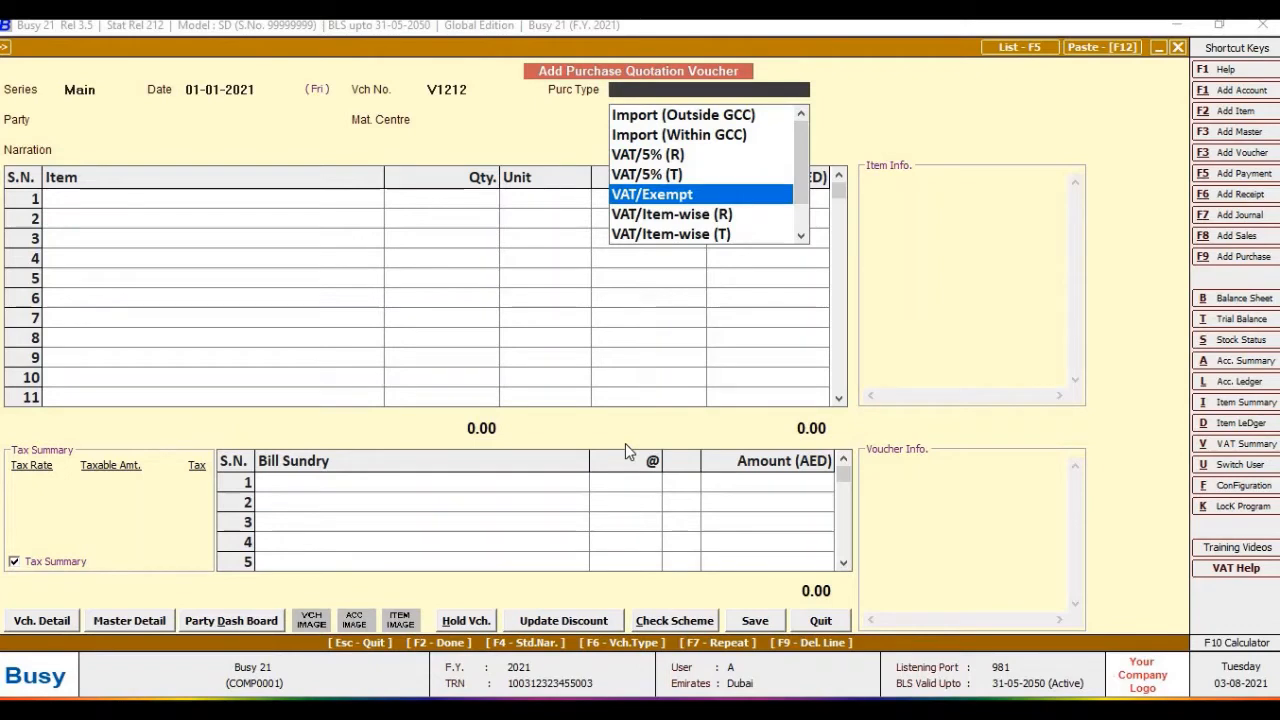
key("Return")
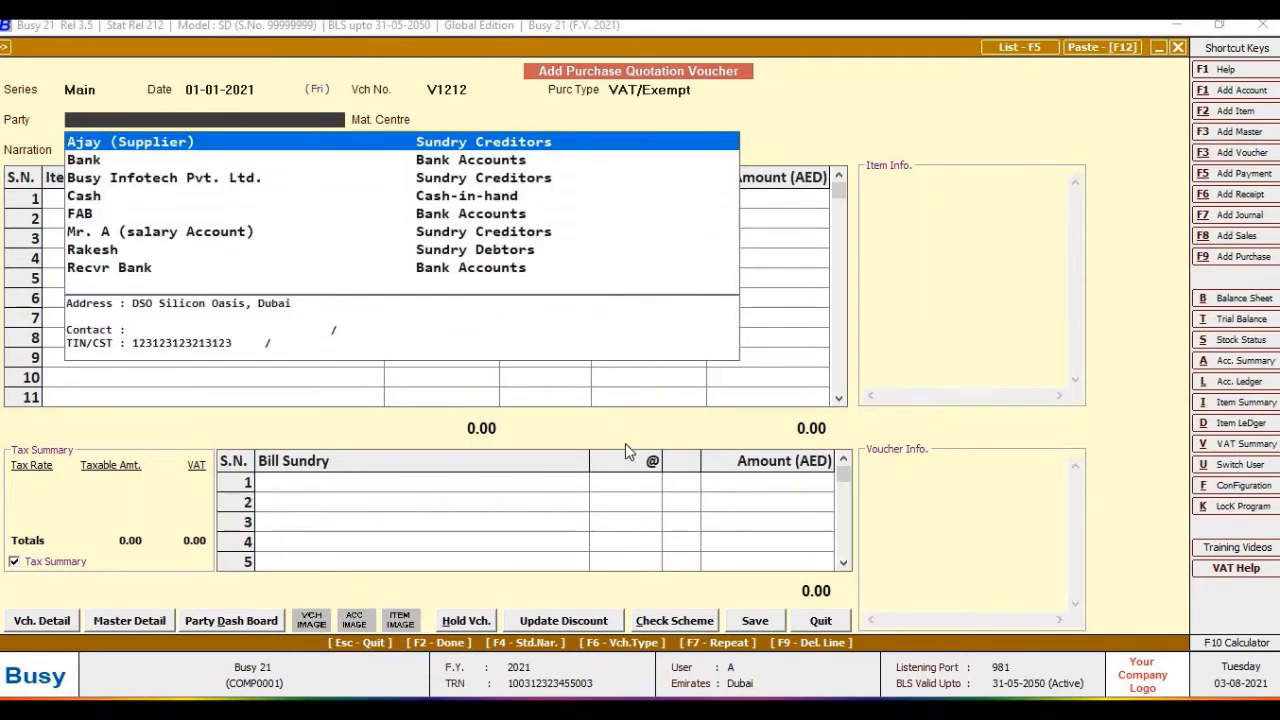
- Choose the supplier account as the party and Main Store as the material centre, leaving the narration blank
key("Return")
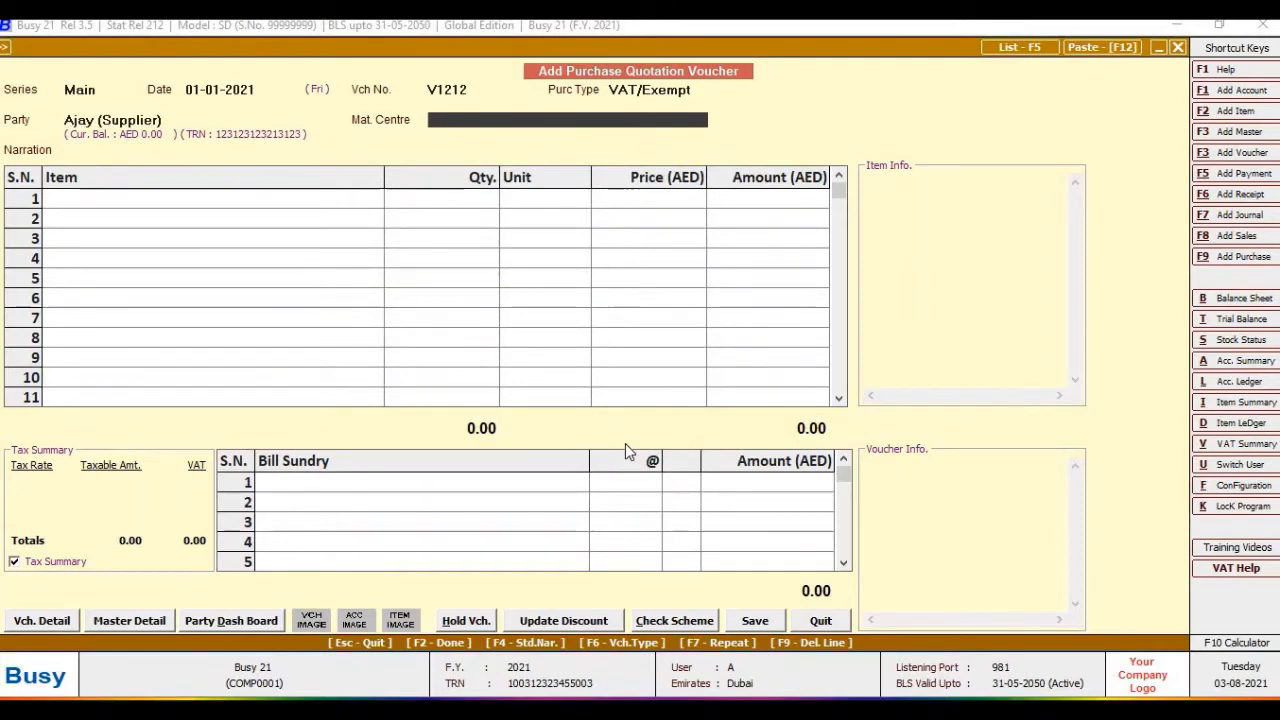
key("Return")
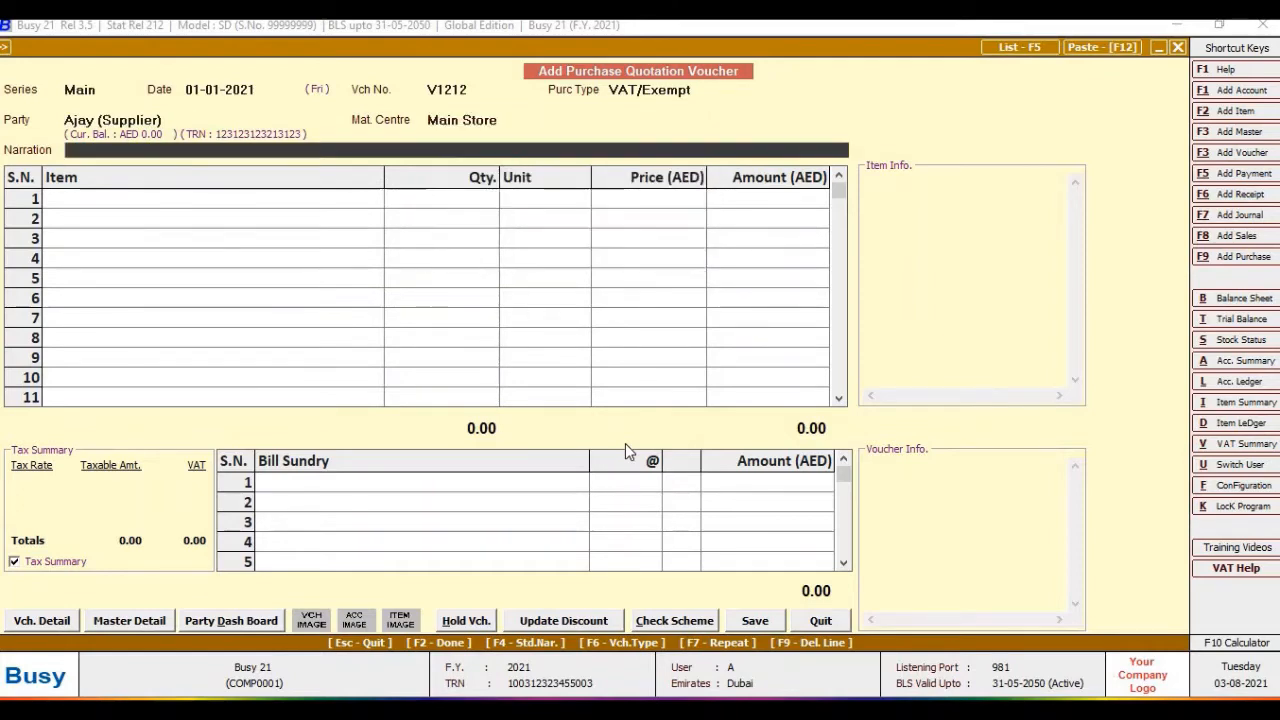
key("Return")
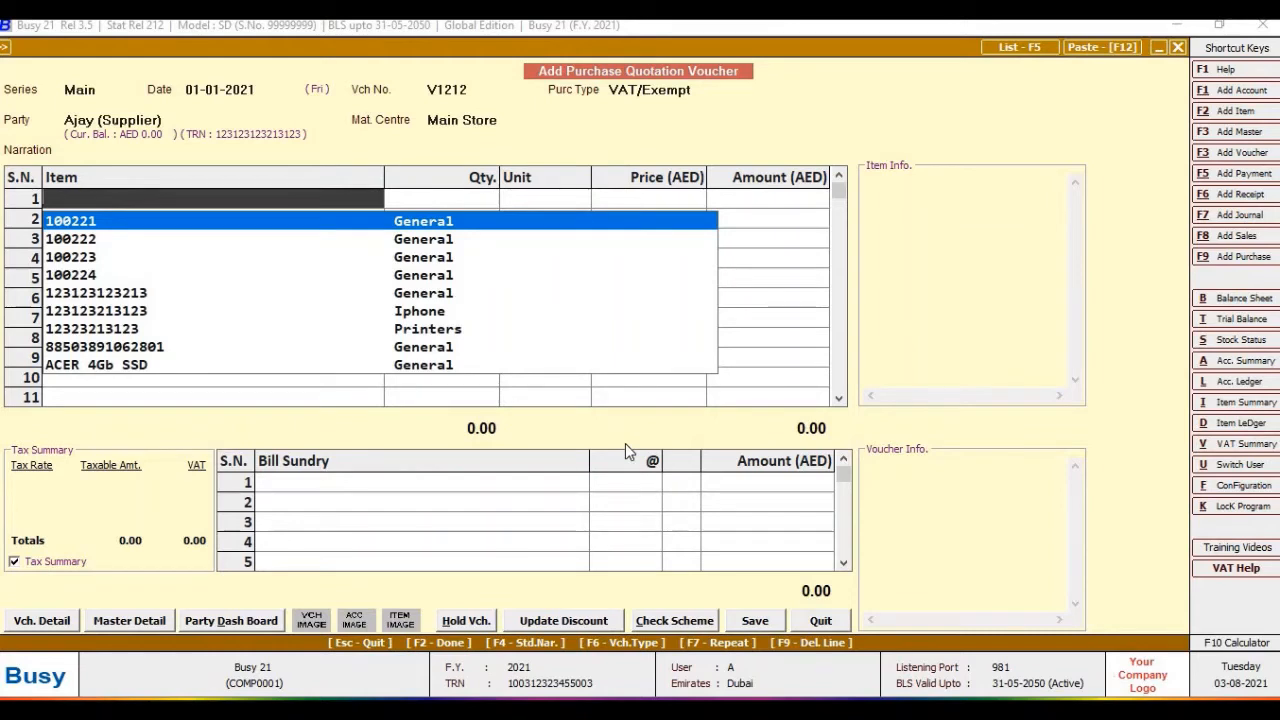
- Add Apple Iphone Pro 120 Gb as the first item with a quantity of 10, no description and the default price
type("pr")
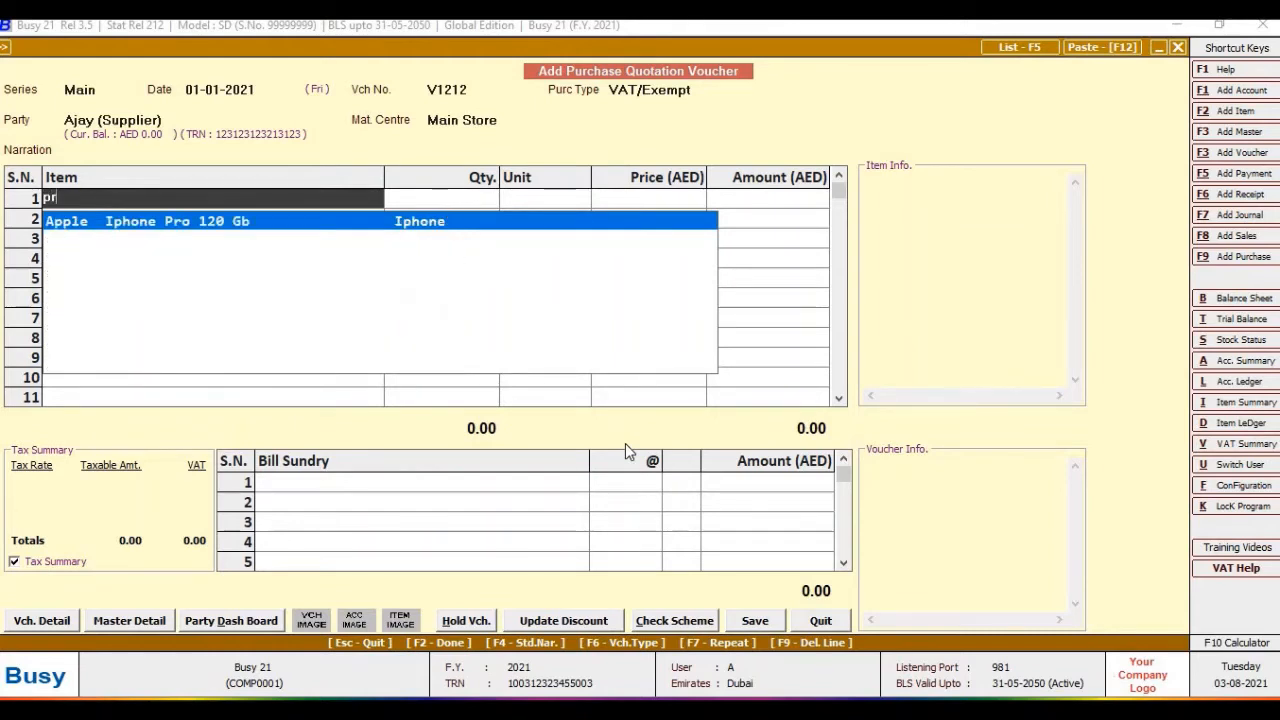
key("Return")
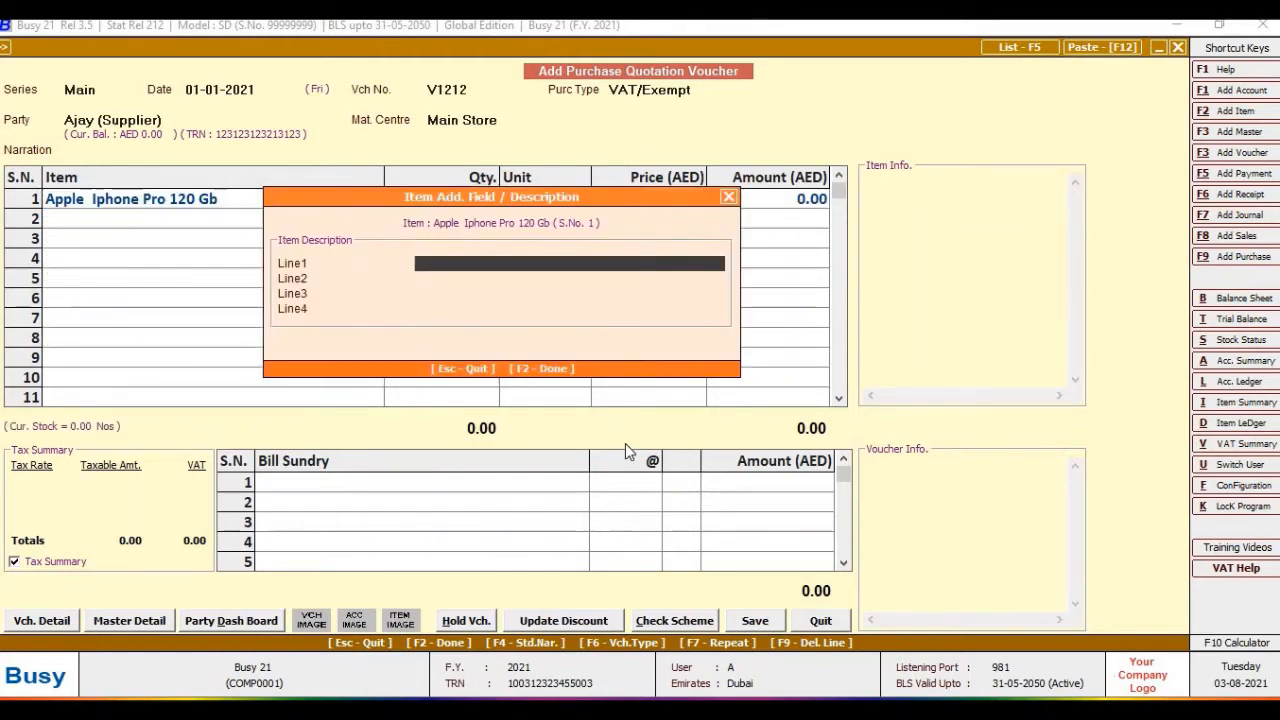
key("Return")
key("Return")
key("Return")
key("Return")
type("10")
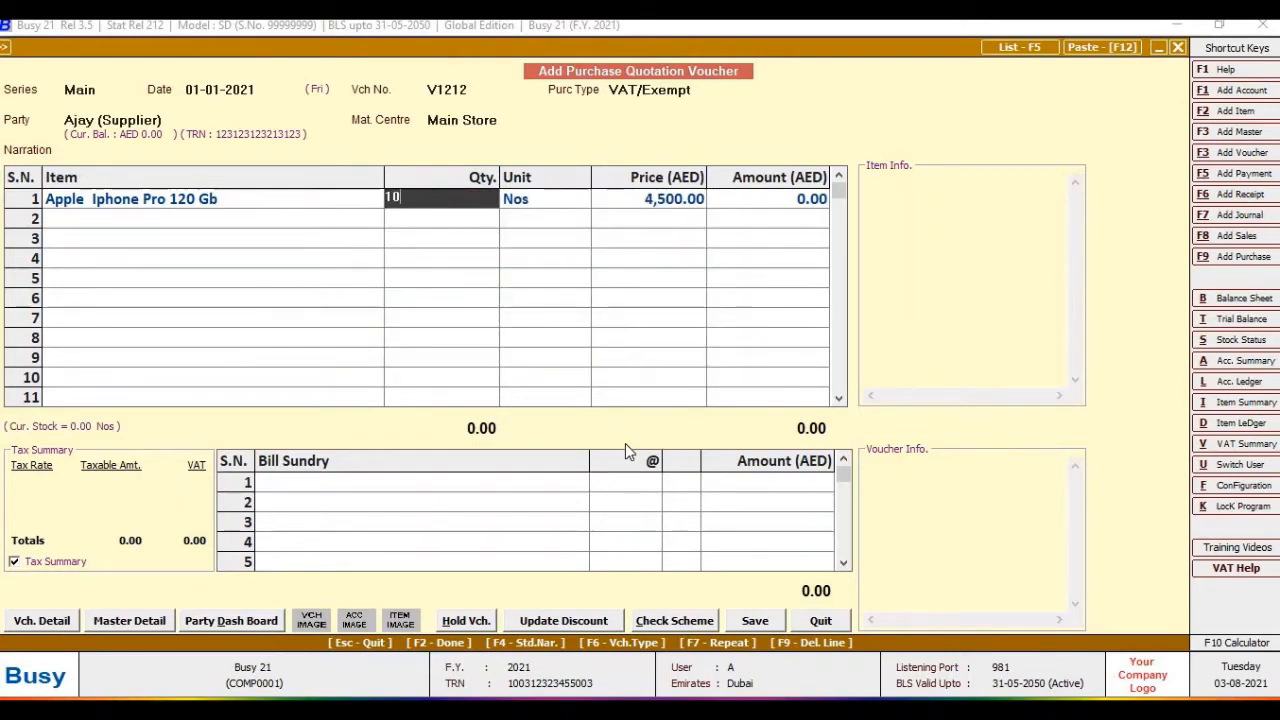
key("Return")
key("Return")
key("Return")
key("Return")
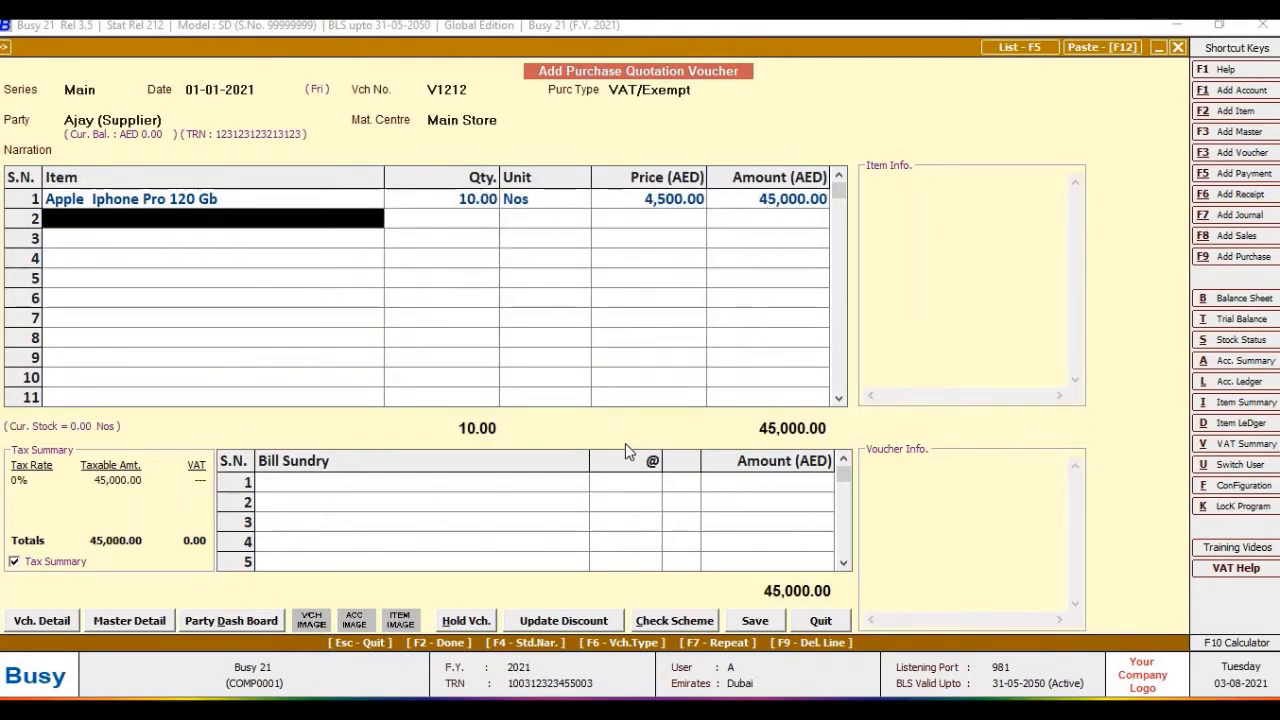
- Add HP Laser Jet 2012 as the second item with a quantity of 10, no description and the default price
type("las")
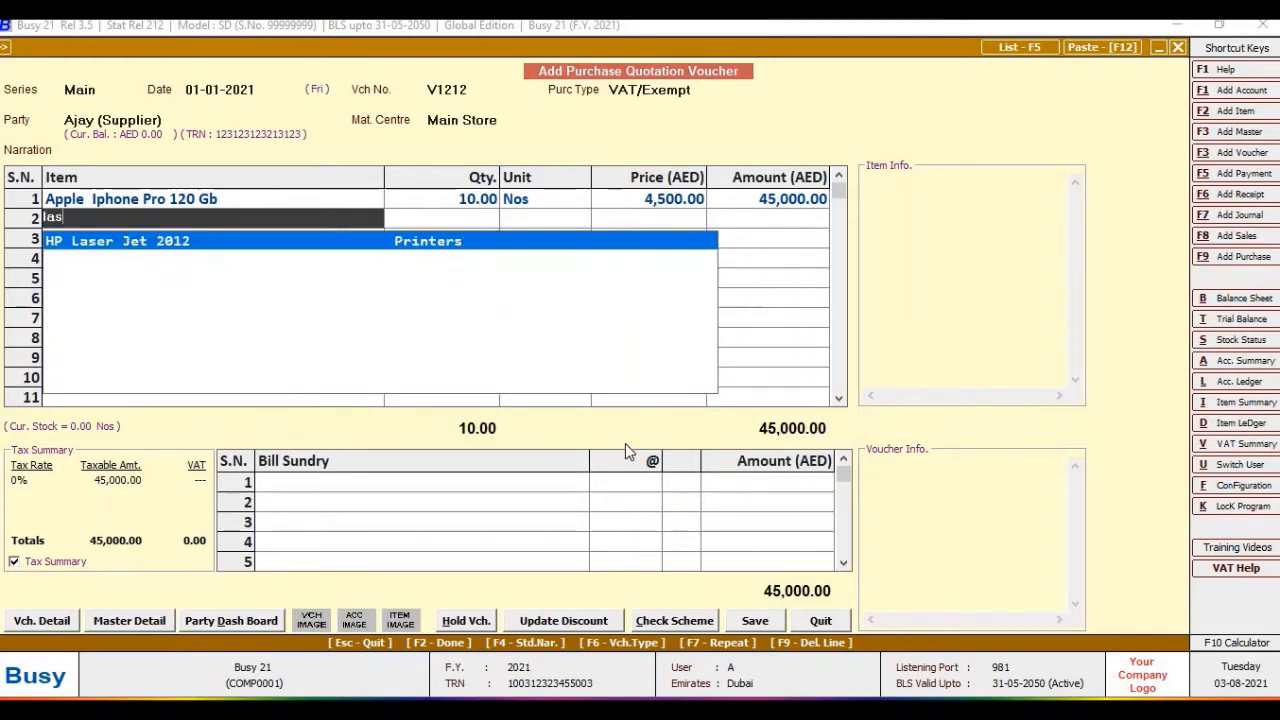
key("Return")
key("Return")
key("Return")
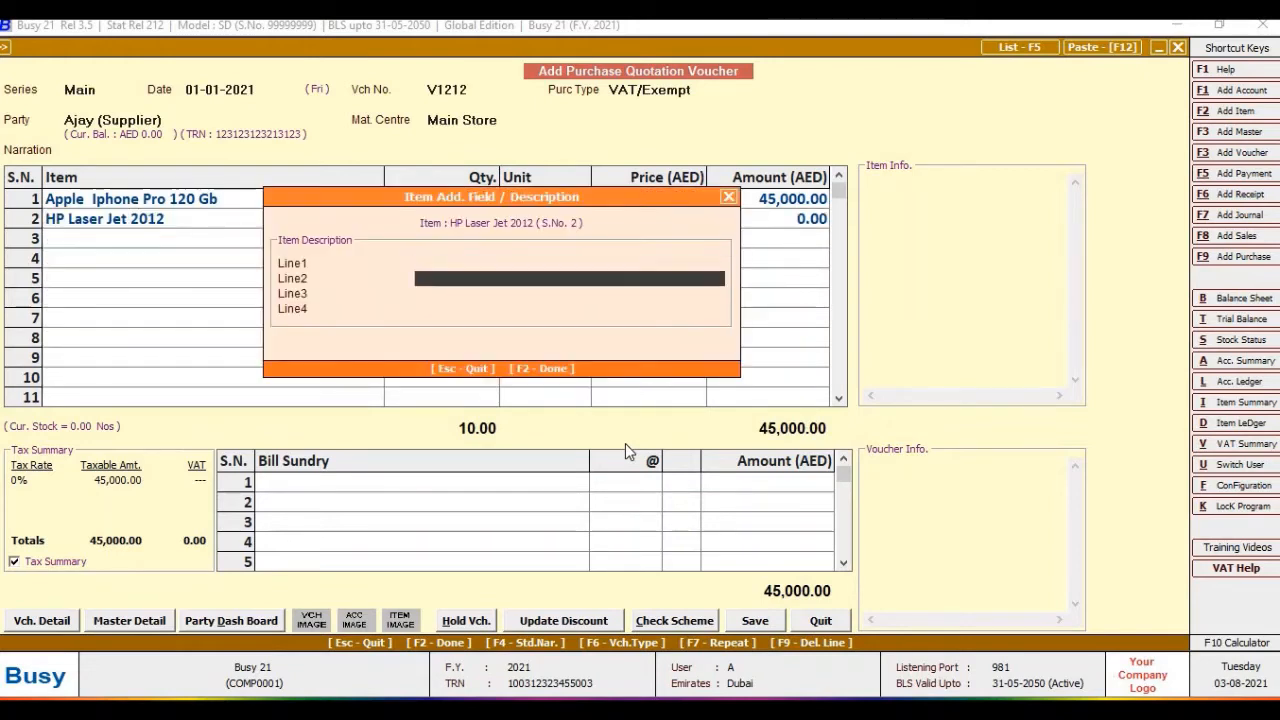
key("Return")
key("Return")
key("Return")
type("10")
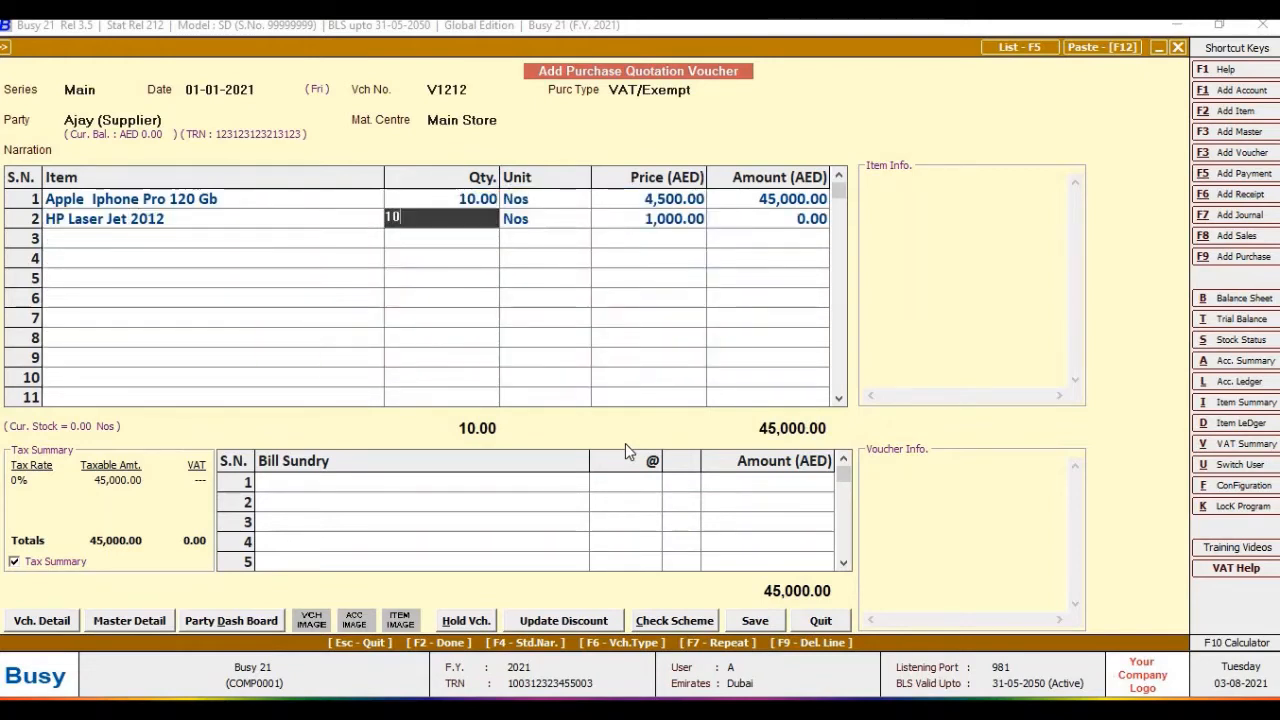
key("Return")
key("Return")
key("Return")
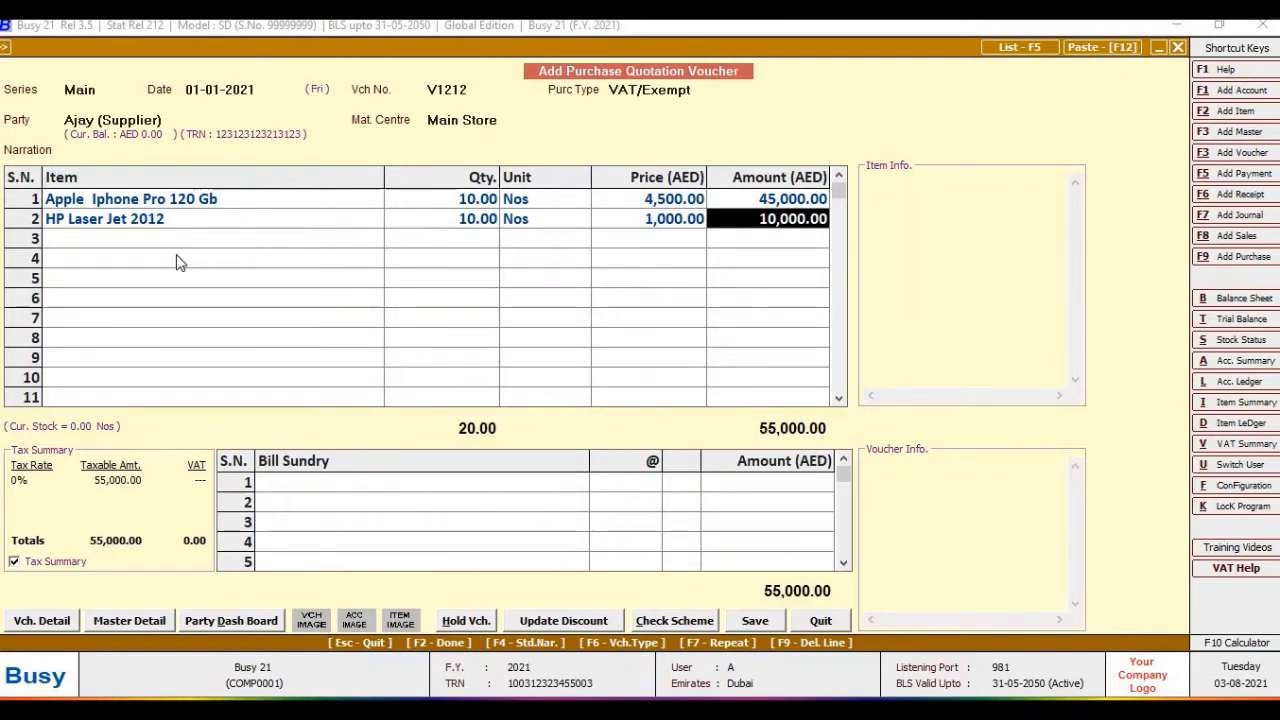
key("Return")
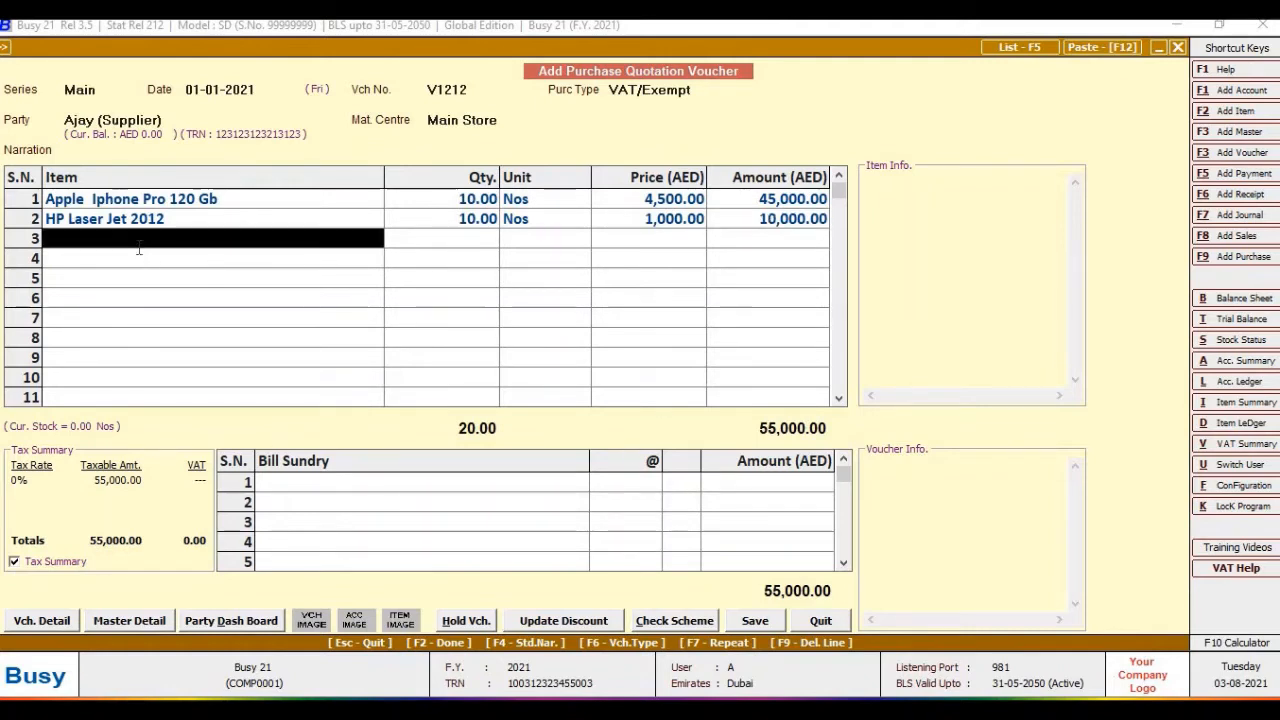
- Add Keyboard as the third item with a quantity of 10 Pcs. at a price of 150 AED, without a description
key("Down")
key("Down")
key("Down")
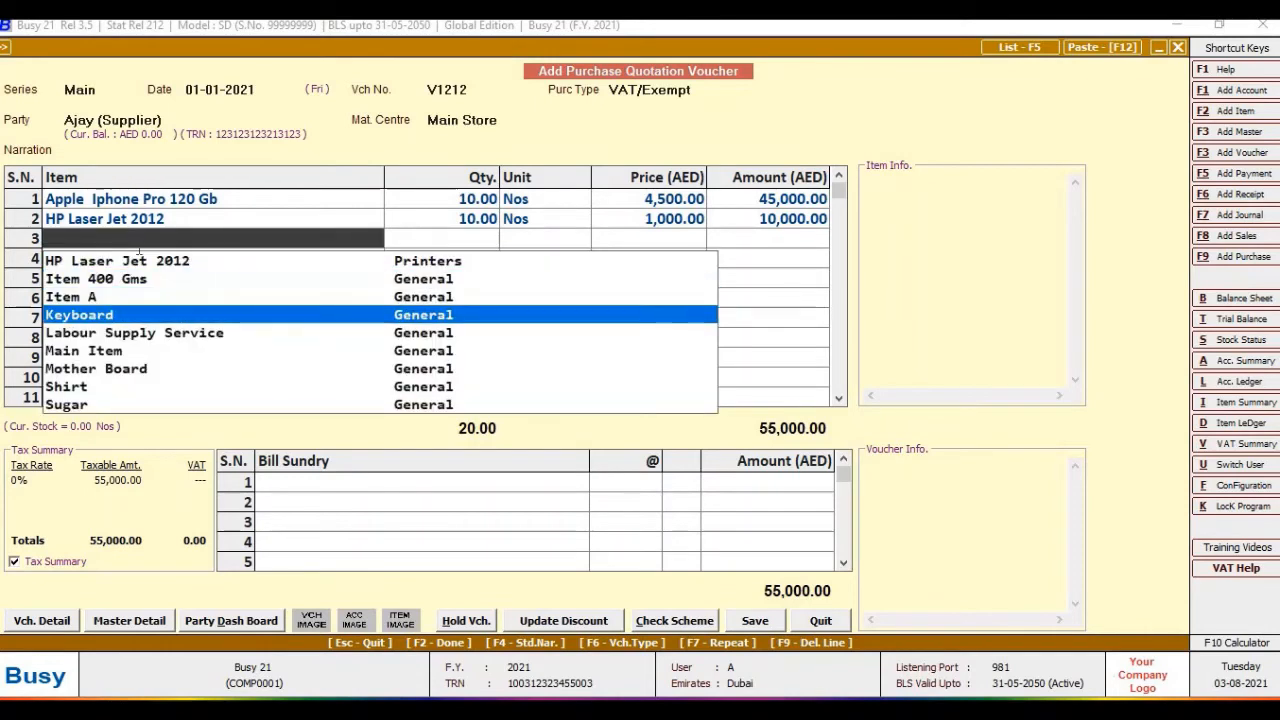
key("Return")
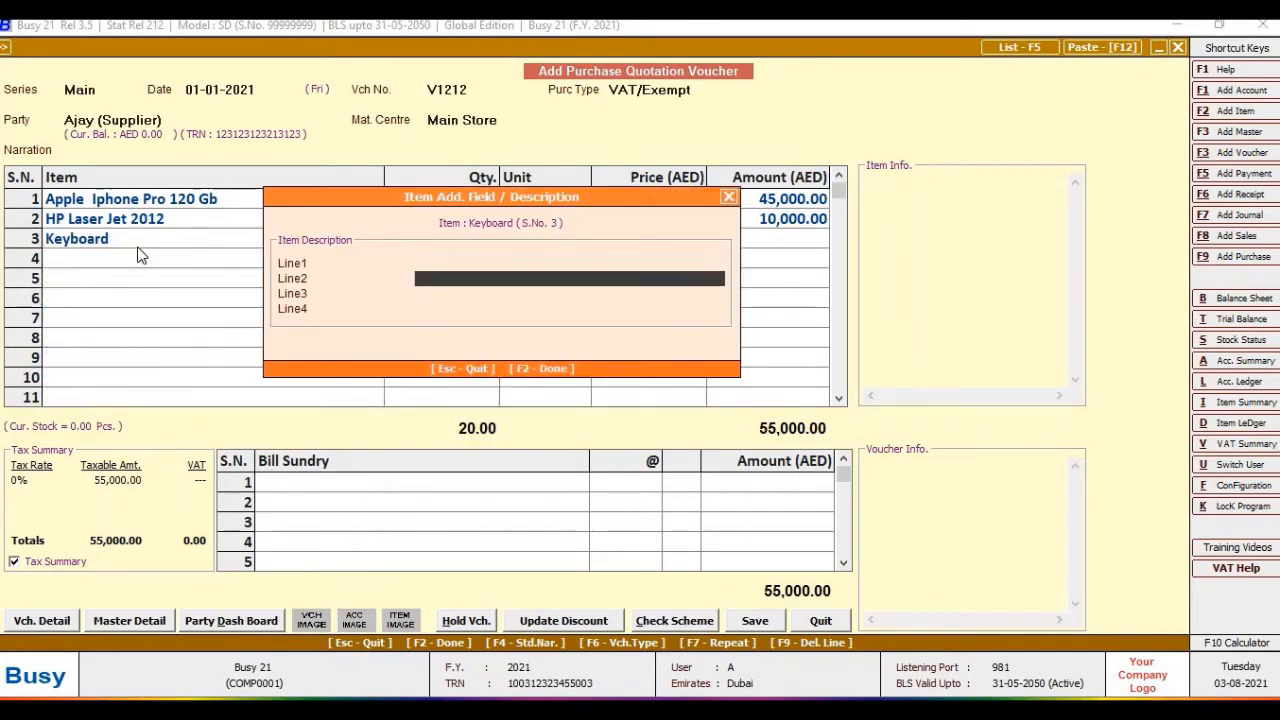
key("Return")
type("10")
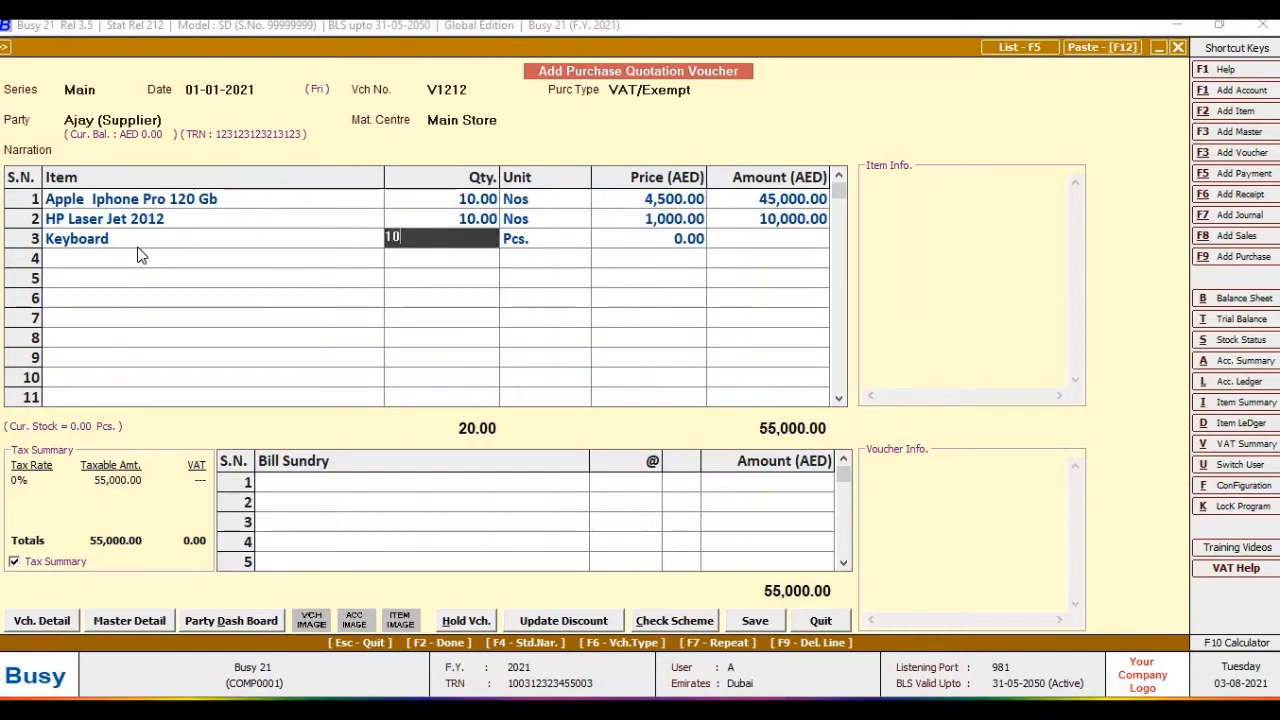
key("Return")
key("Return")
type("150")
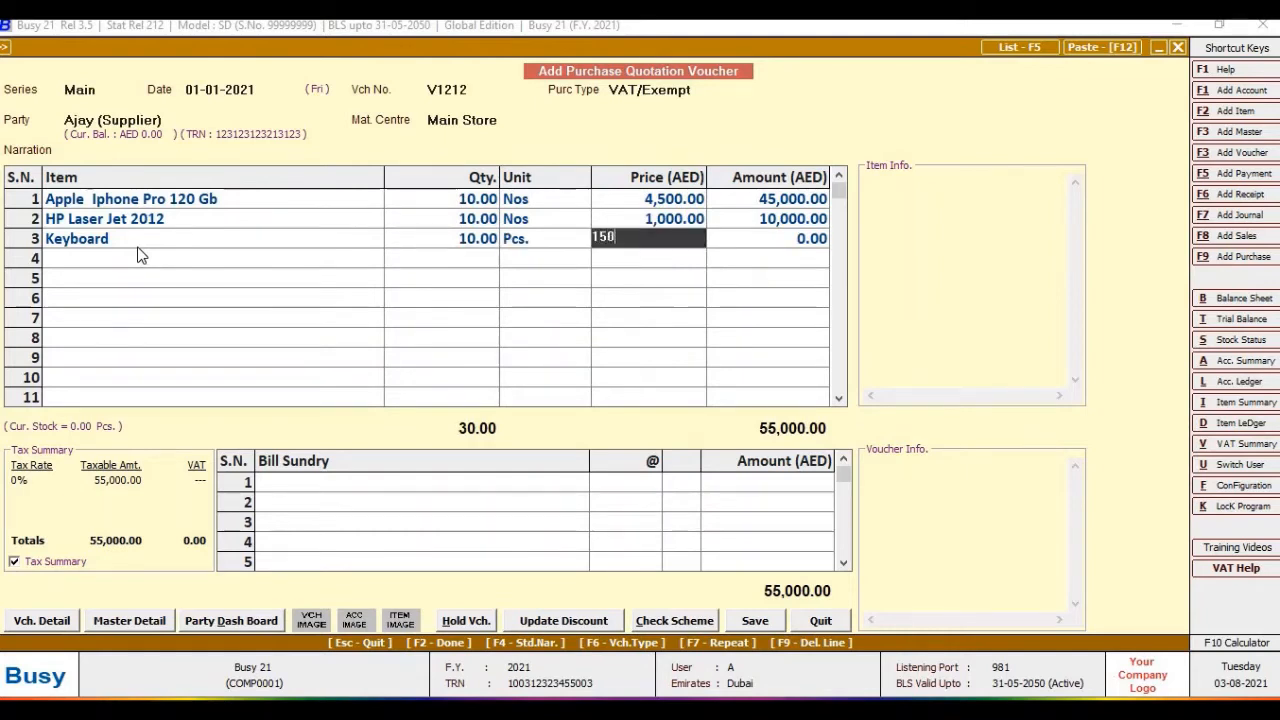
key("Return")
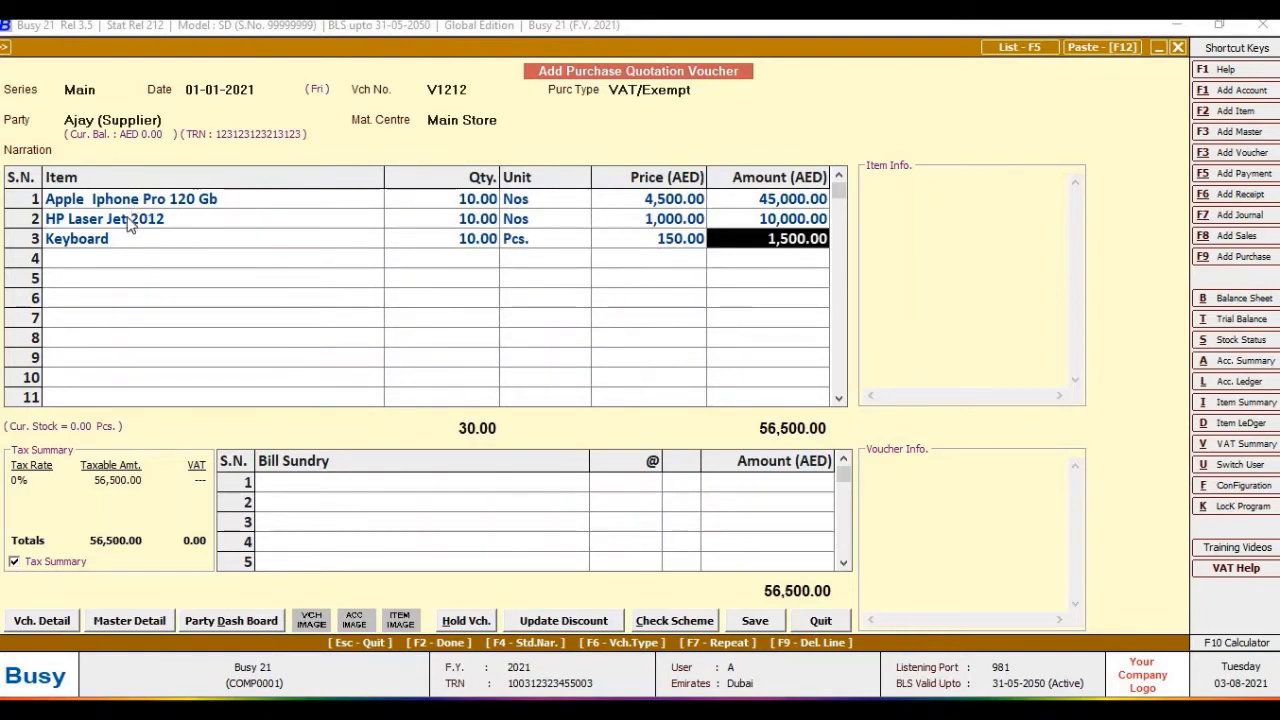
- Go over the three item lines and save the purchase quotation, choosing to continue despite the item tax type
left_click(127, 204)
left_click(127, 224)
left_click(122, 242)
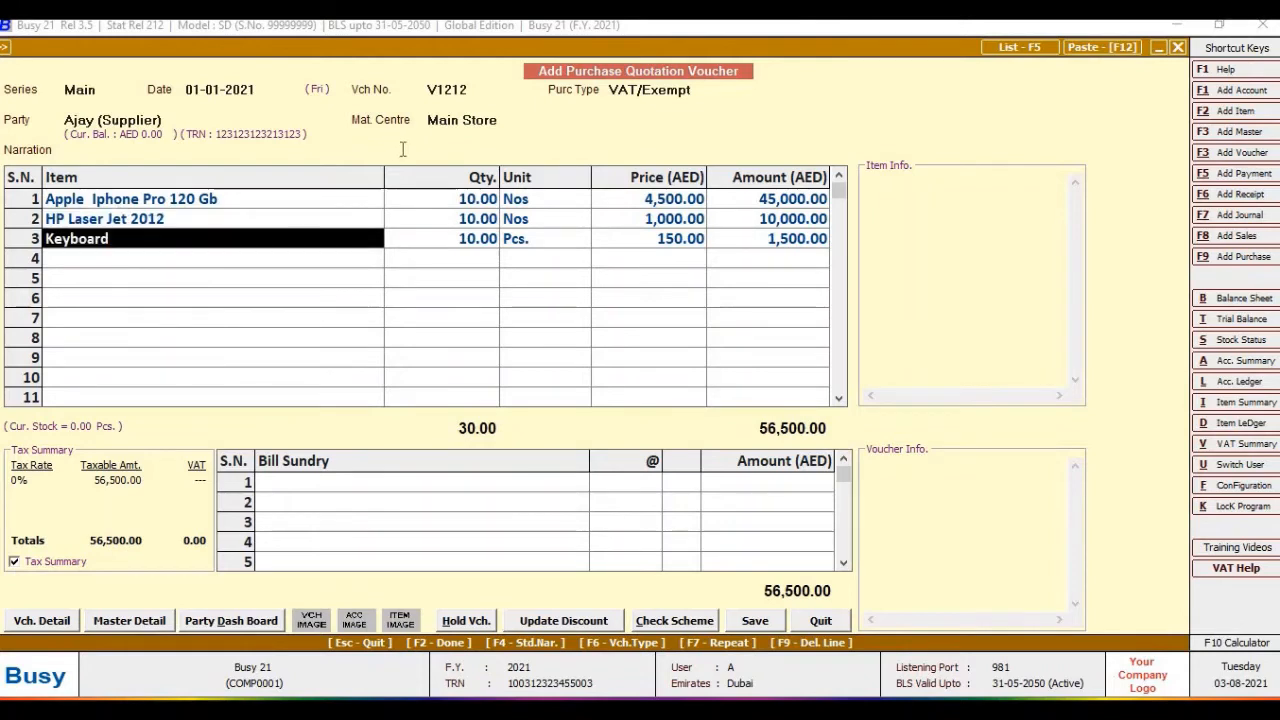
left_click(754, 620)
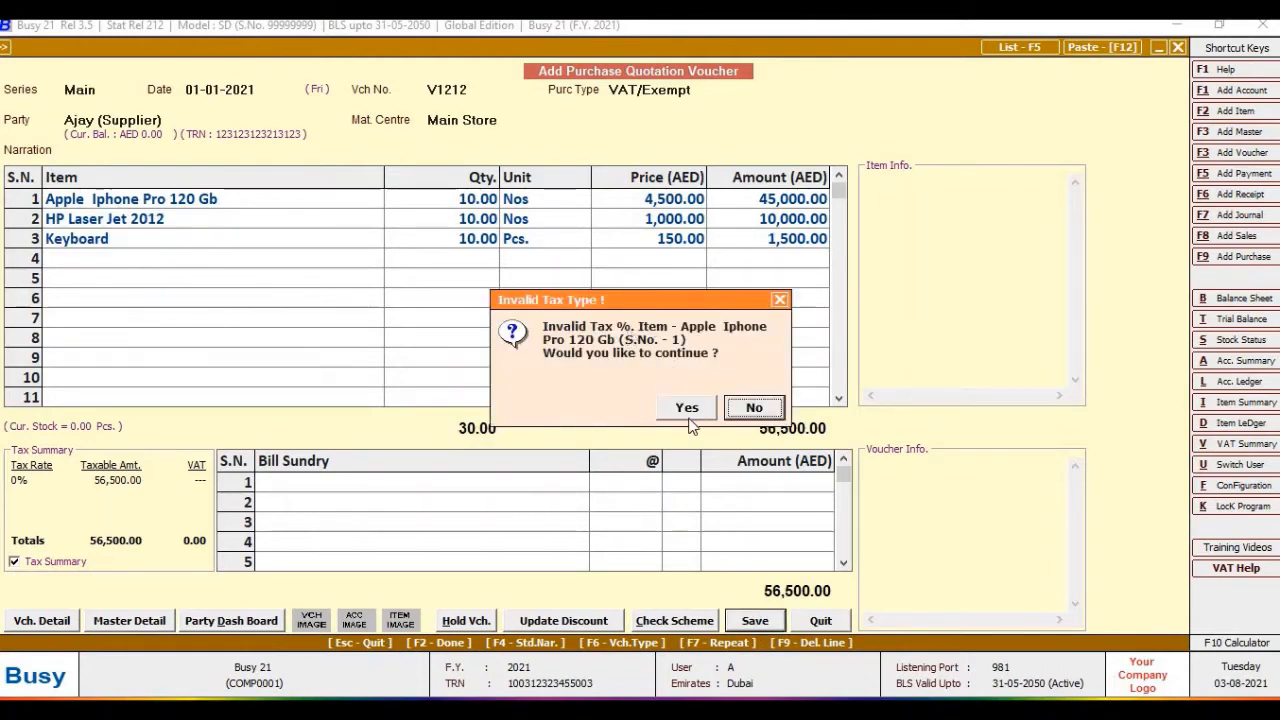
left_click(692, 411)
left_click(692, 411)
left_click(692, 411)
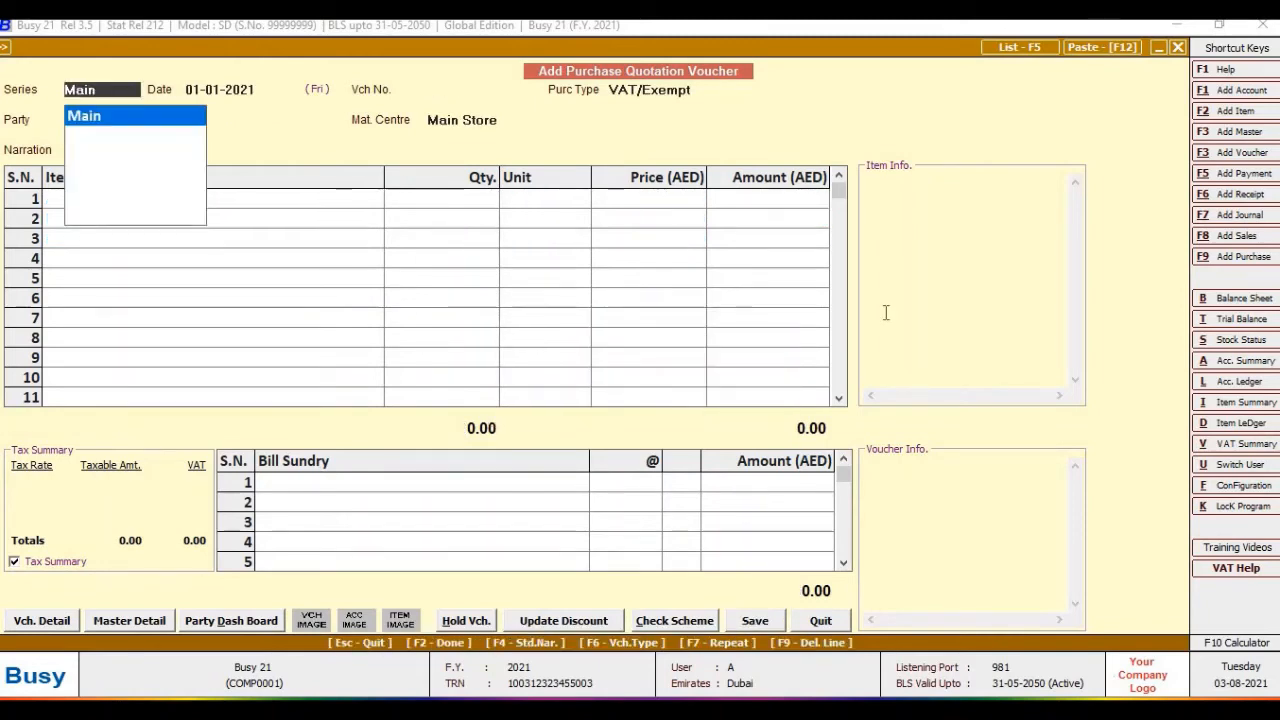
- Leave the blank voucher and open the saved purchase quotation V1212 for modification
key("Return")
key("Down")
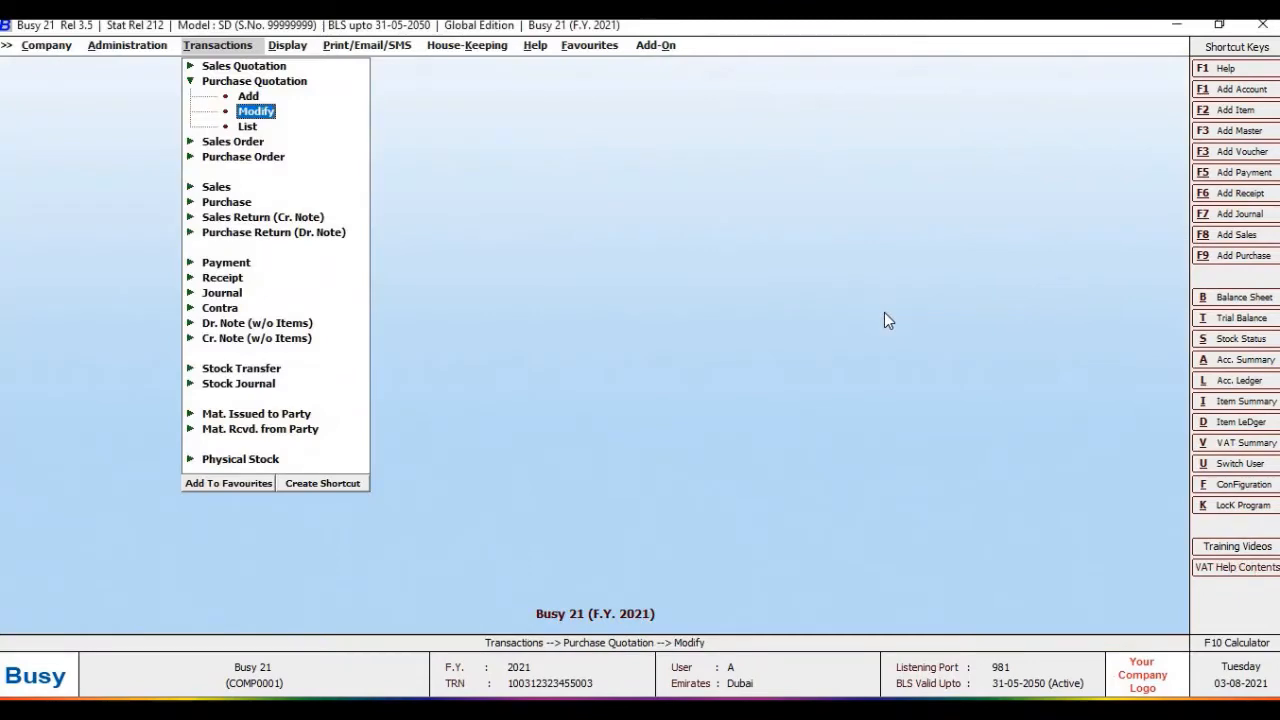
key("Return")
key("Return")
key("Return")
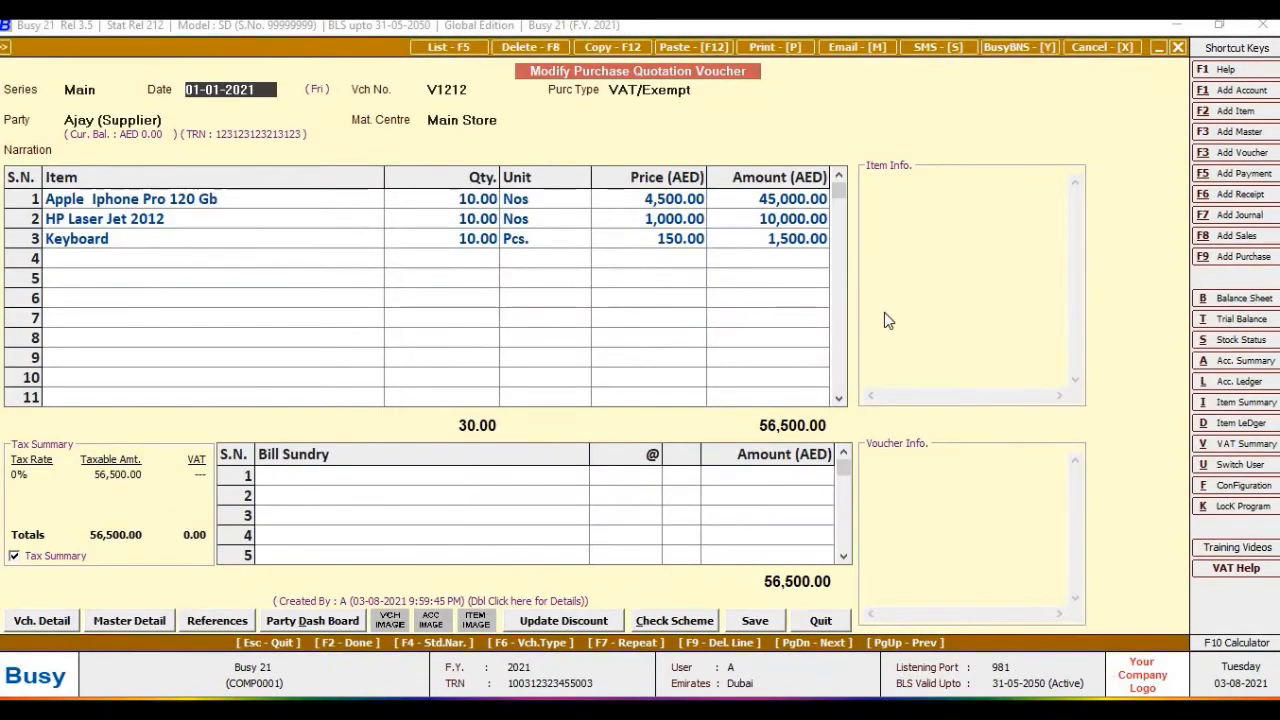
- Preview the quotation's printout in the STANDARD format, keeping the default Purchase Quotation print configuration, then close the preview
key("alt+p")
key("Escape")
key("alt+p")
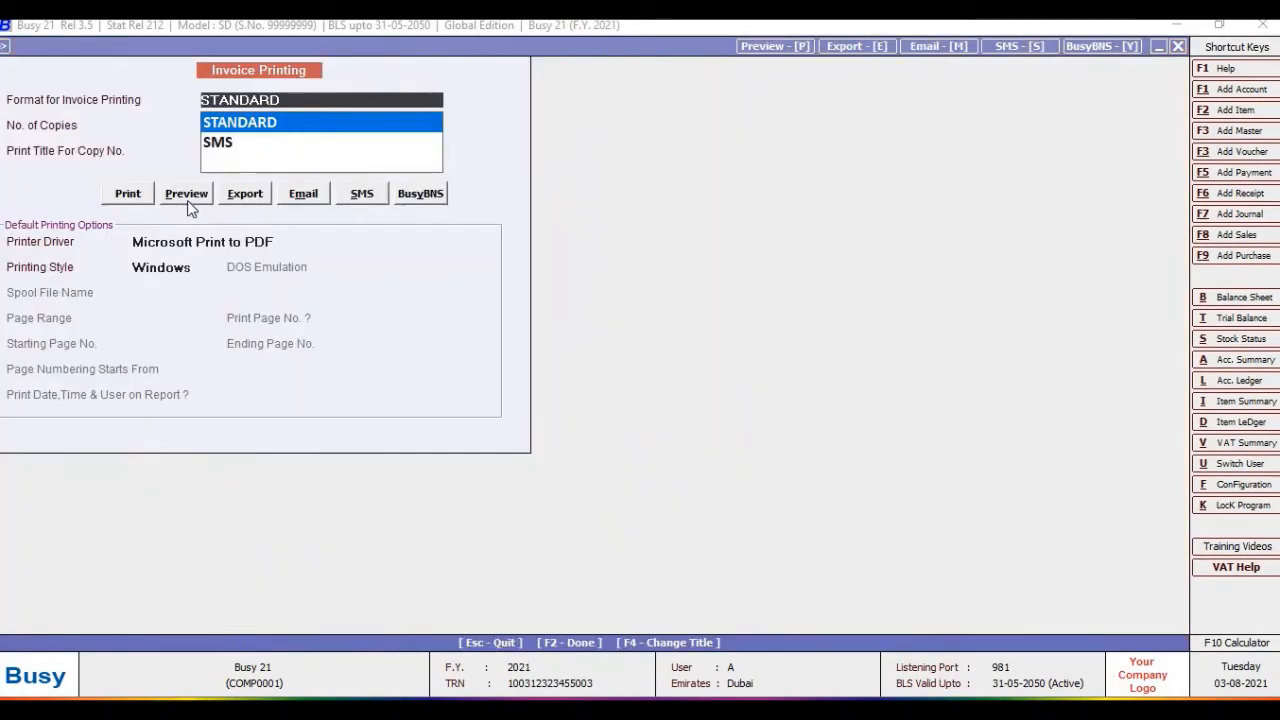
left_click(189, 202)
left_click(691, 411)
key("Return")
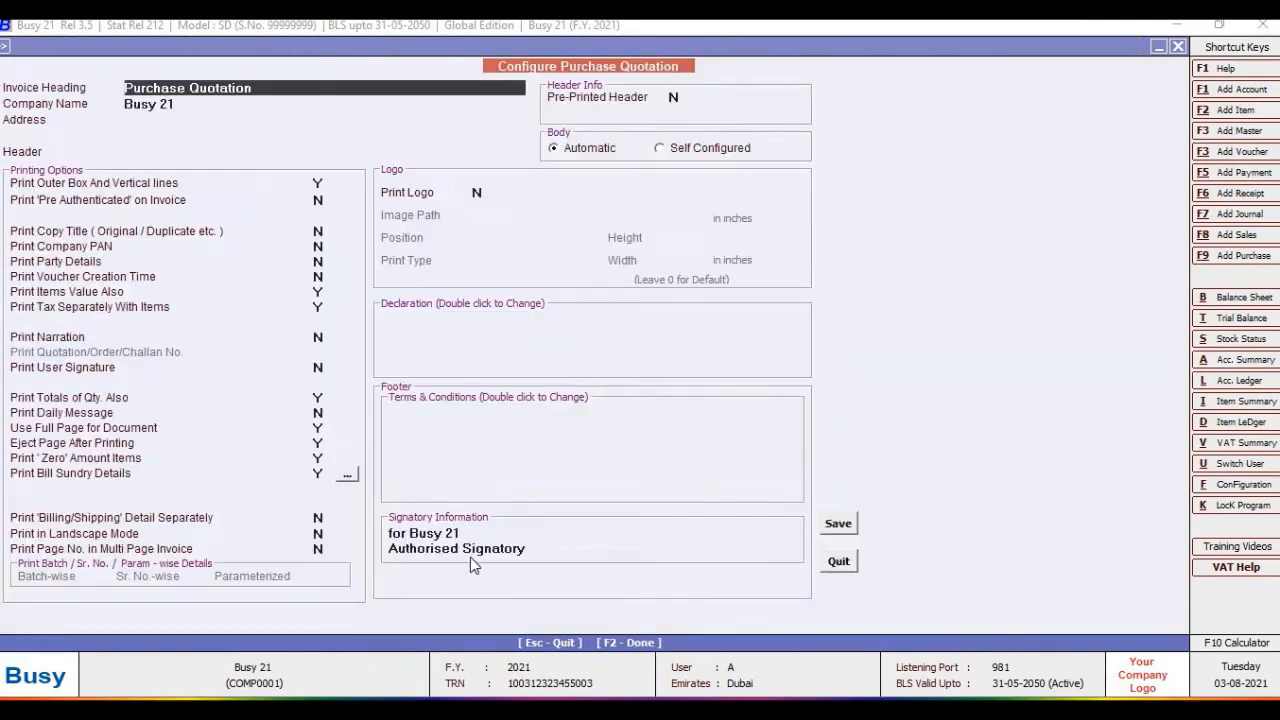
left_click(839, 526)
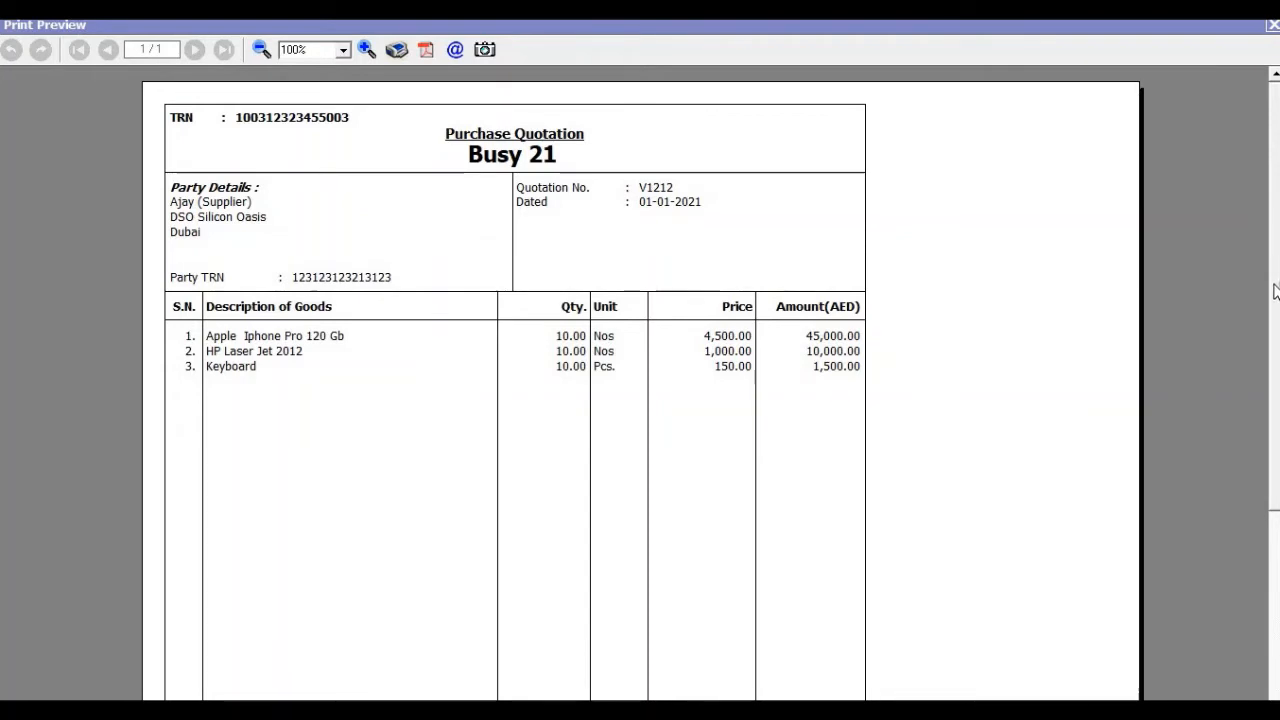
left_click_drag(1271, 367, 1257, 251)
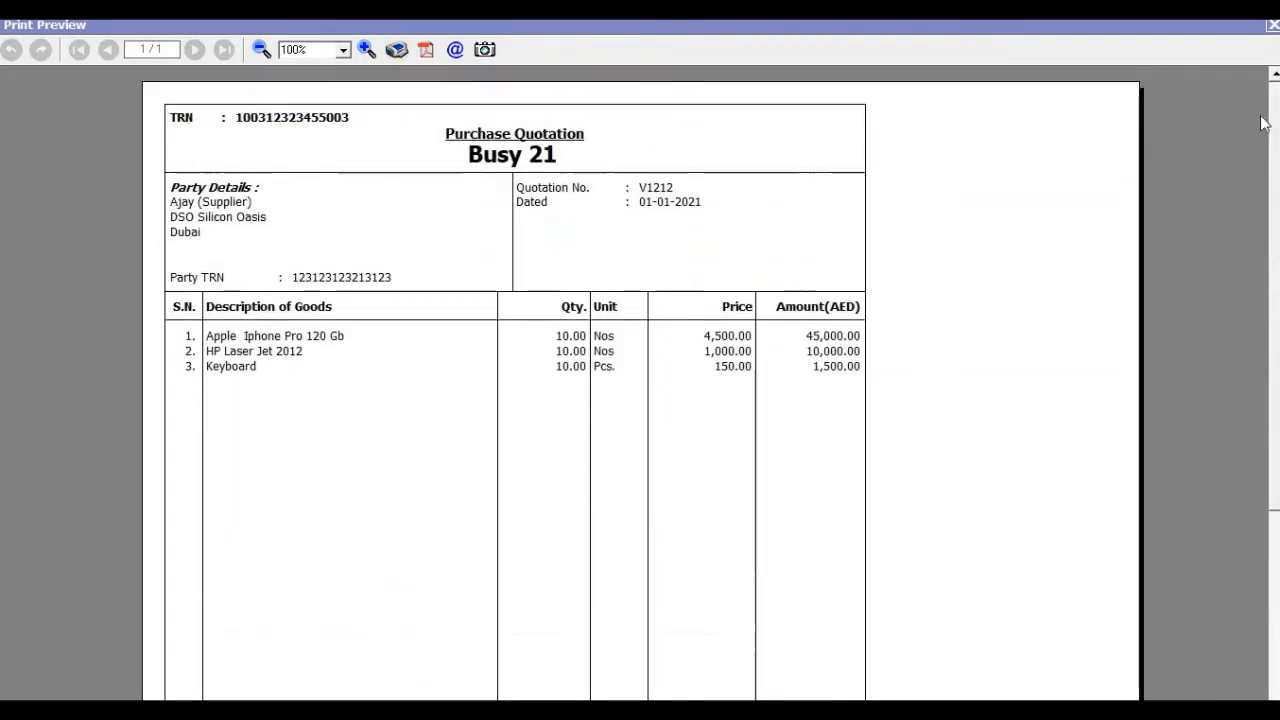
key("Escape")
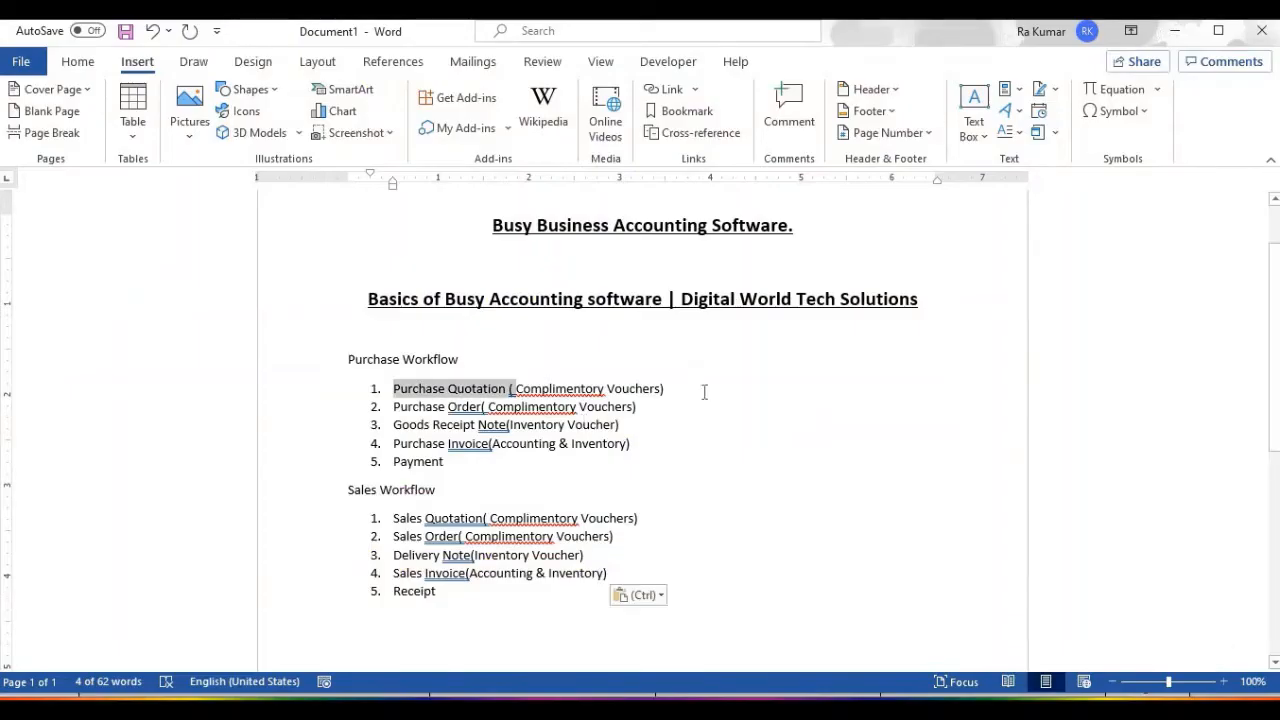
- Highlight the Complimentary Vouchers note beside Purchase Quotation in Word, then show the supplier's account ledger for 01-01-2021 in Busy 21
left_click_drag(728, 394, 517, 390)
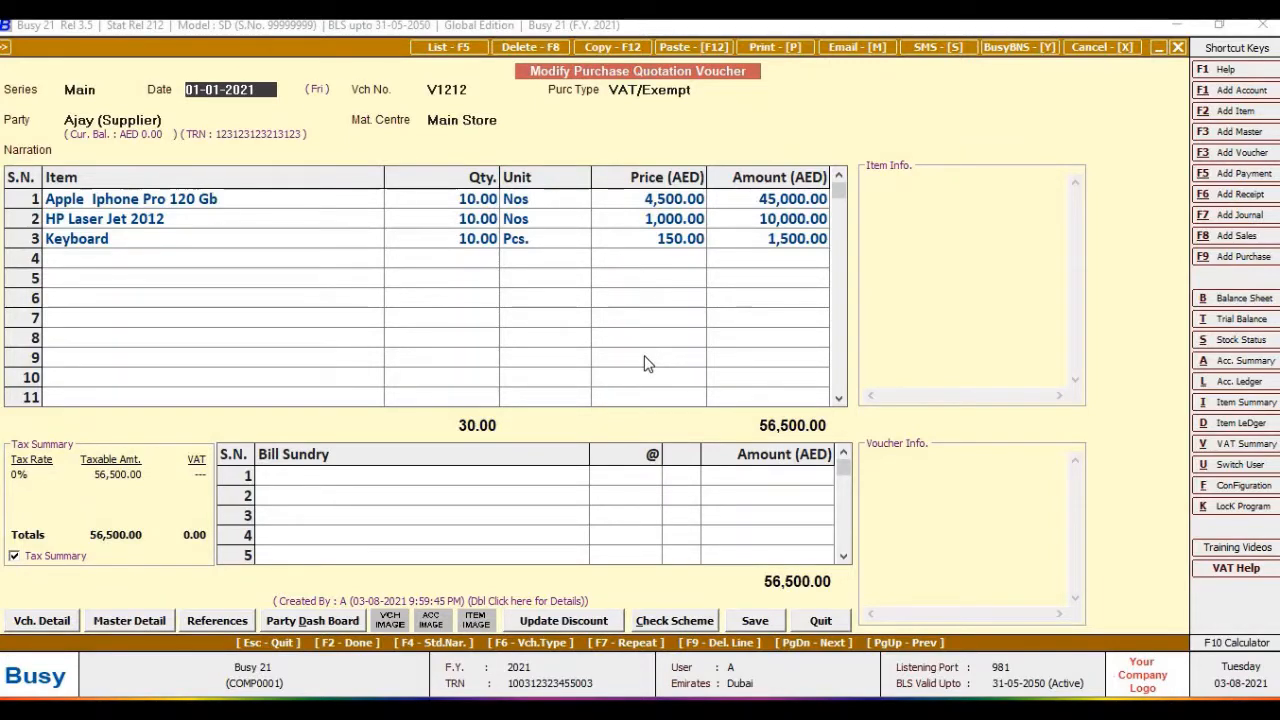
key("alt+l")
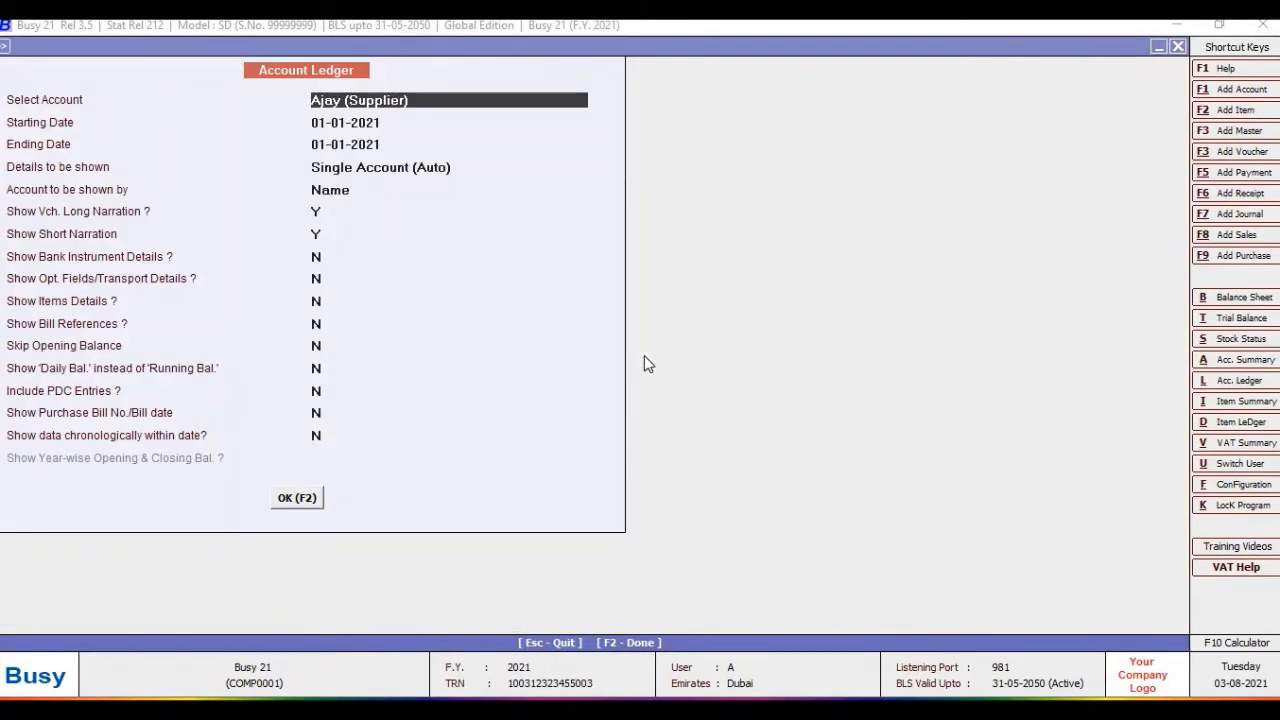
key("Return")
key("Return")
key("Return")
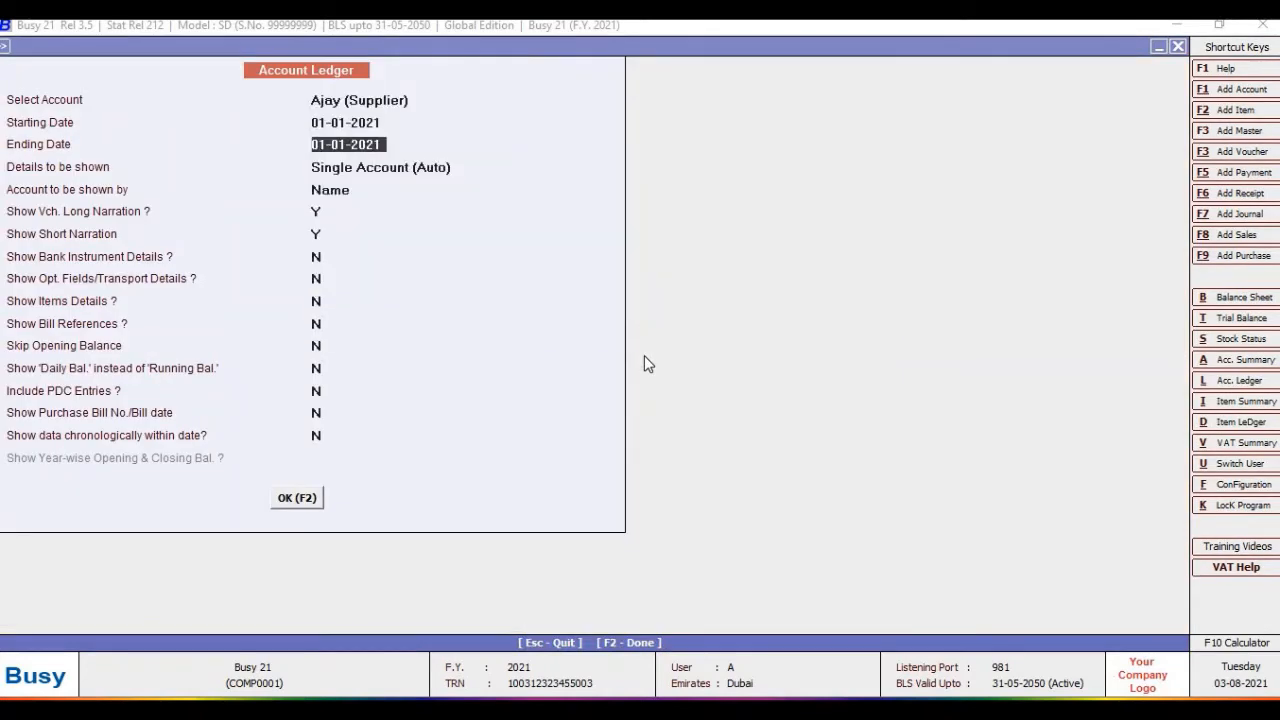
key("F2")
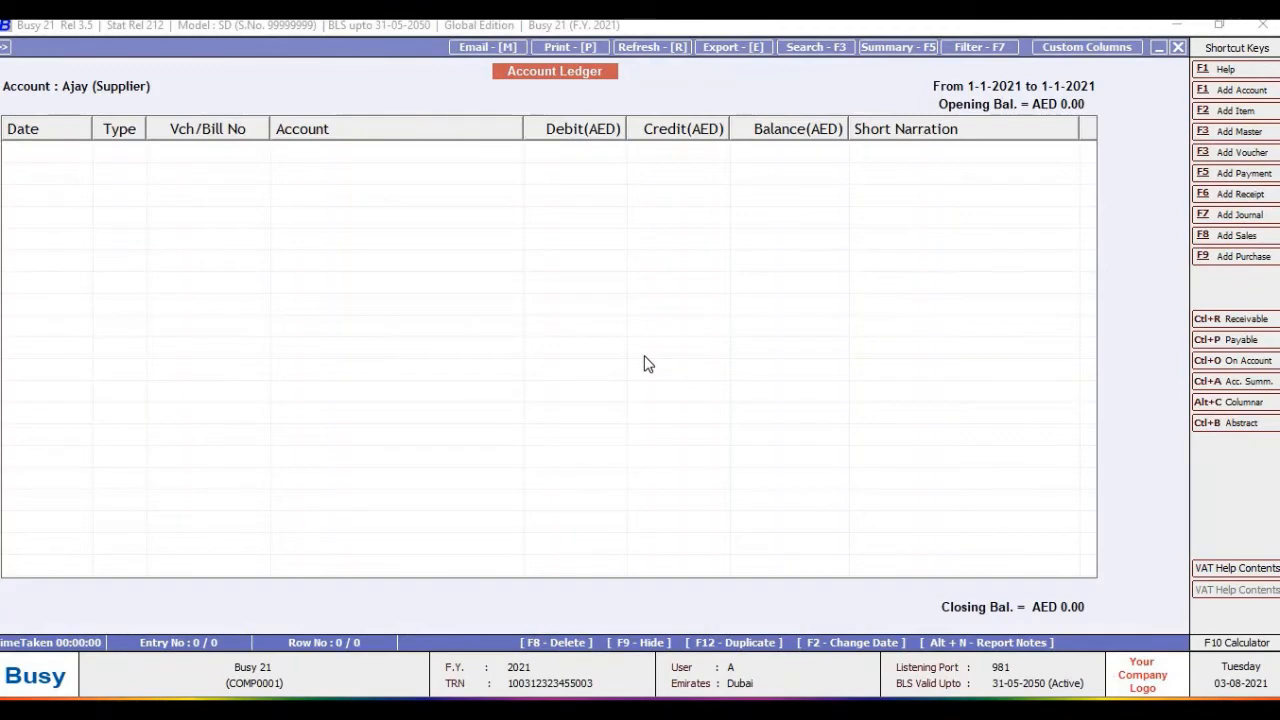
- Show the supplier's account ledger again with the ending date set to 31-01-2021
key("Escape")
key("Return")
key("Return")
type("31")
key("Return")
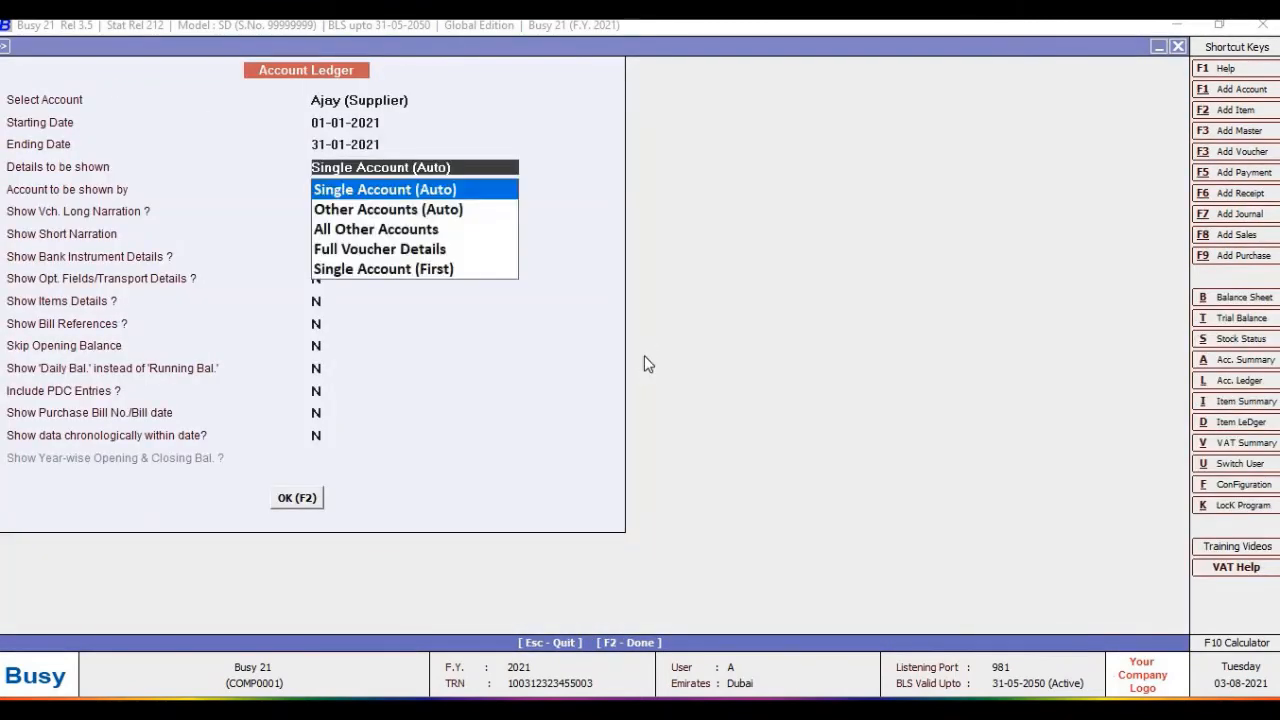
key("F2")
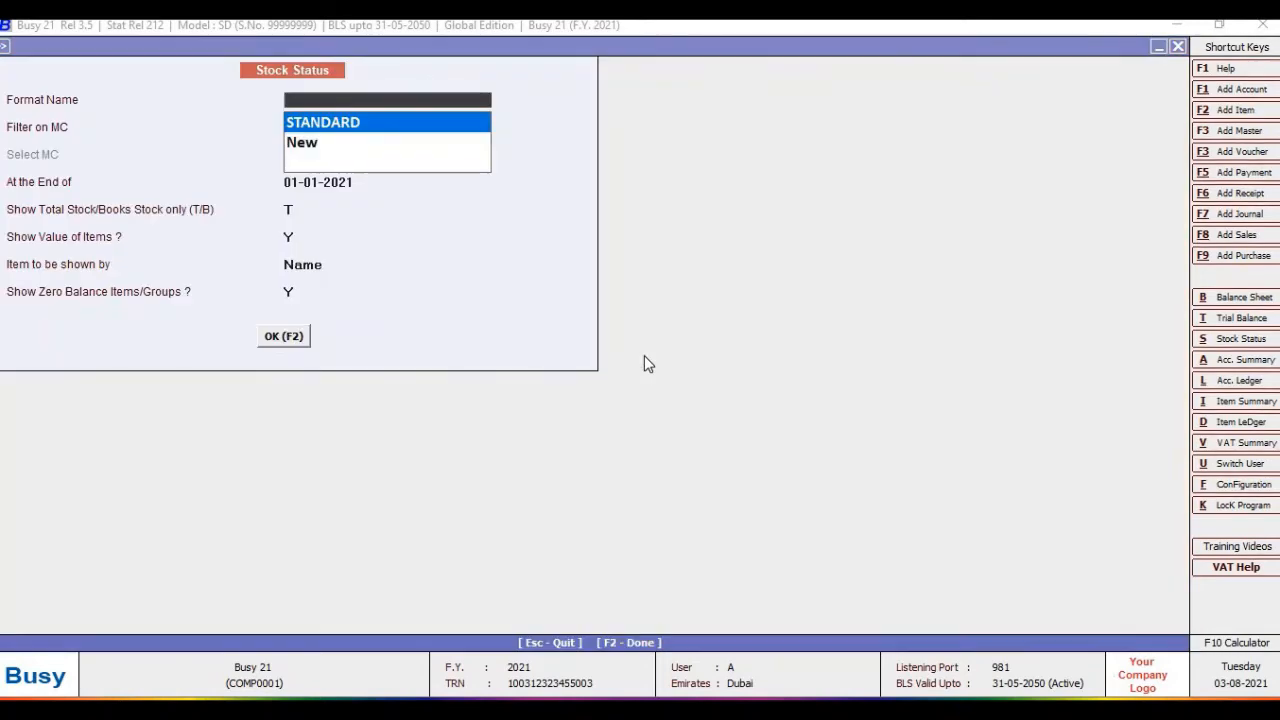
- Run the Stock Status report in the STANDARD format for the end of 01-01-2021, keeping the default options
key("Return")
key("Return")
key("Return")
key("Return")
key("Return")
key("Return")
key("Return")
key("Return")
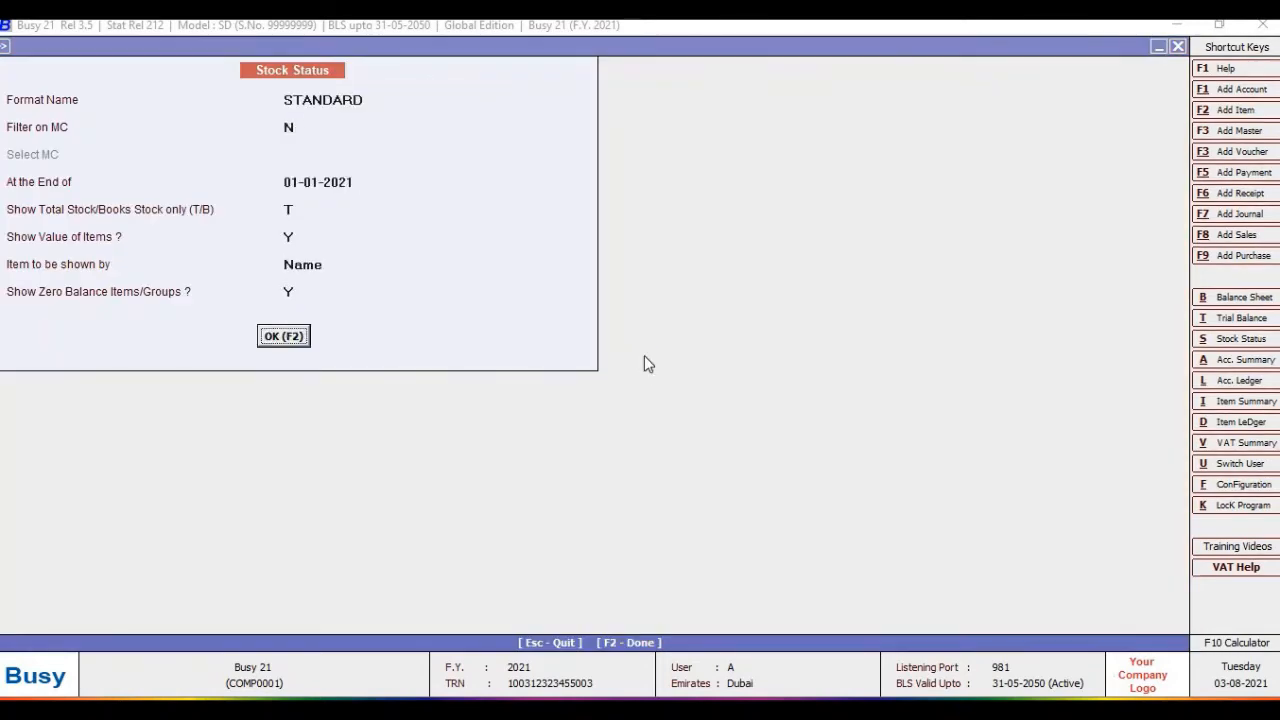
key("Escape")
- Show the Stock Status report again with the closing date set to 31-01-2021
key("Return")
key("Return")
key("Return")
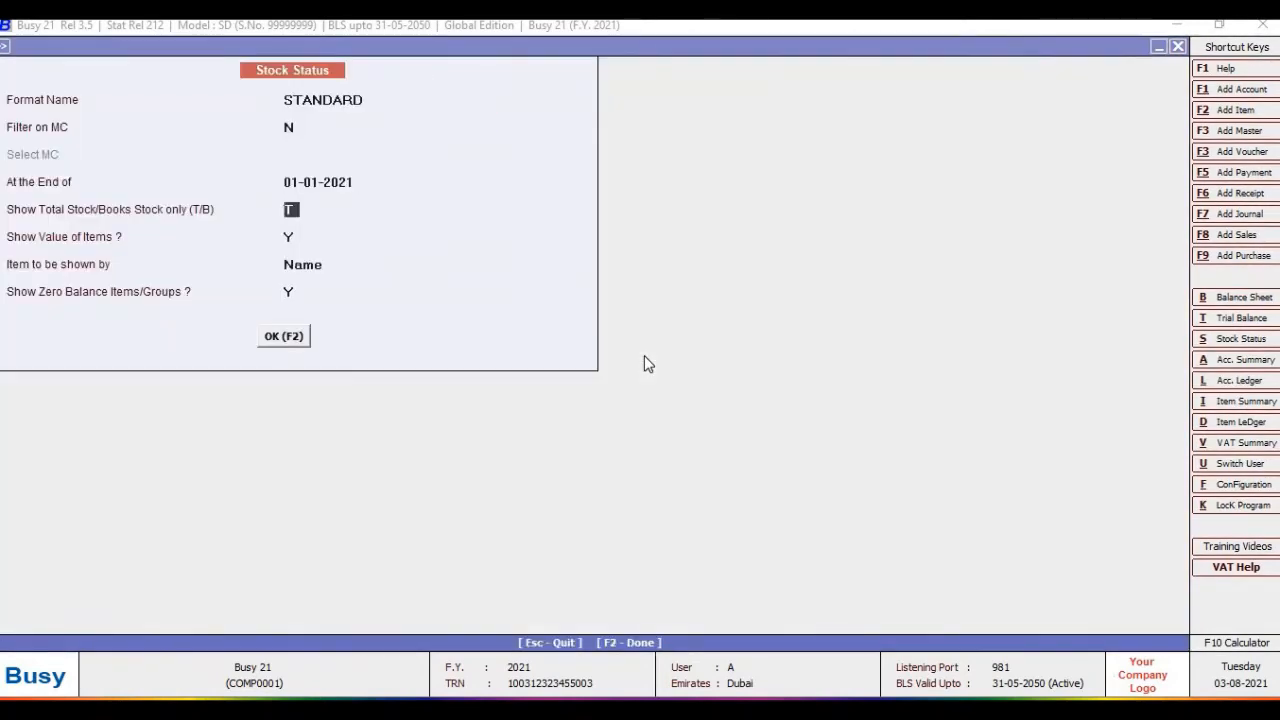
key("Up")
type("31")
key("Return")
key("Return")
key("Return")
key("Return")
key("Return")
- Examine the quantity and amount columns of the item groups, then close the report and quit the quotation voucher
key("Down")
key("Down")
key("Down")
key("Down")
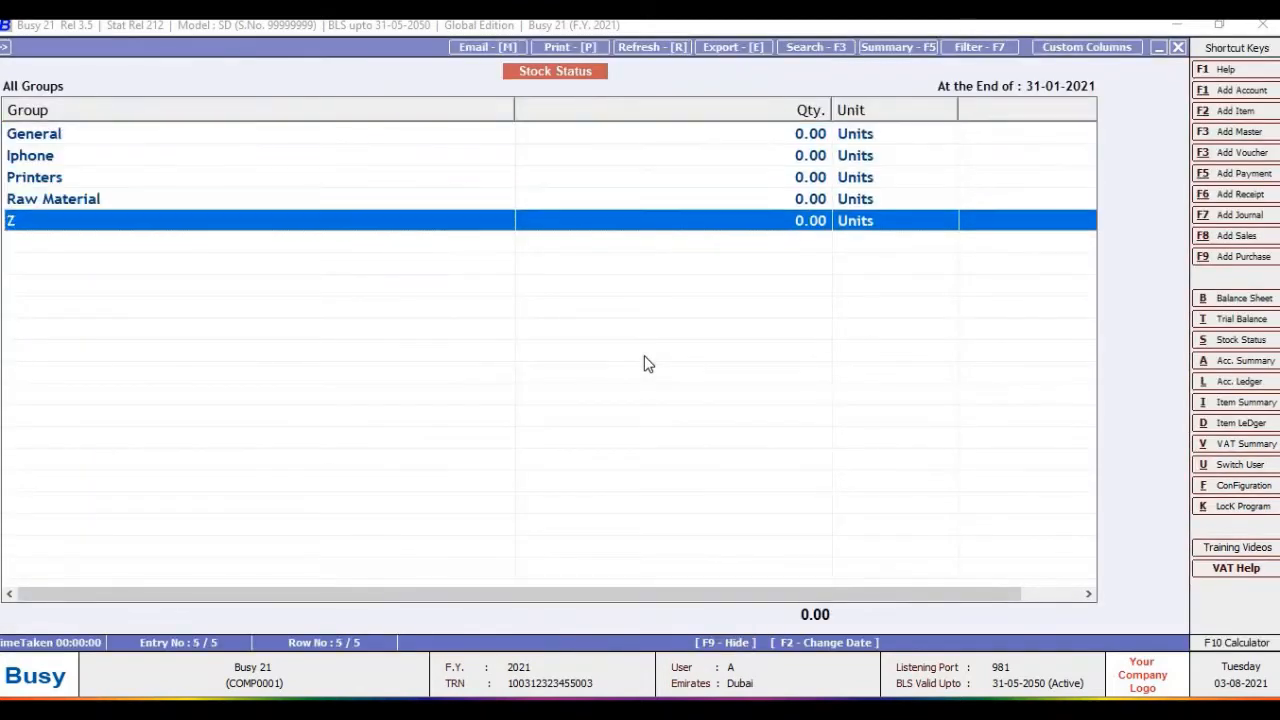
key("Right")
key("Right")
key("Right")
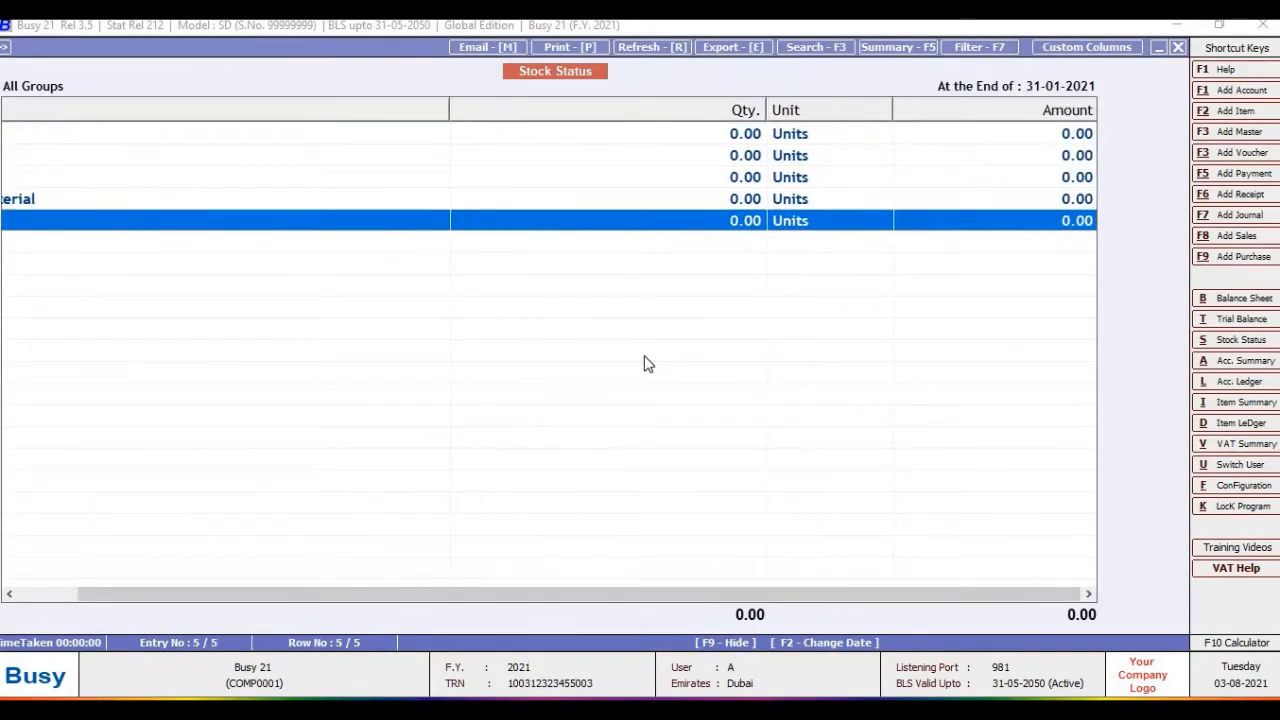
key("Up")
key("Up")
key("Left")
key("Left")
key("Left")
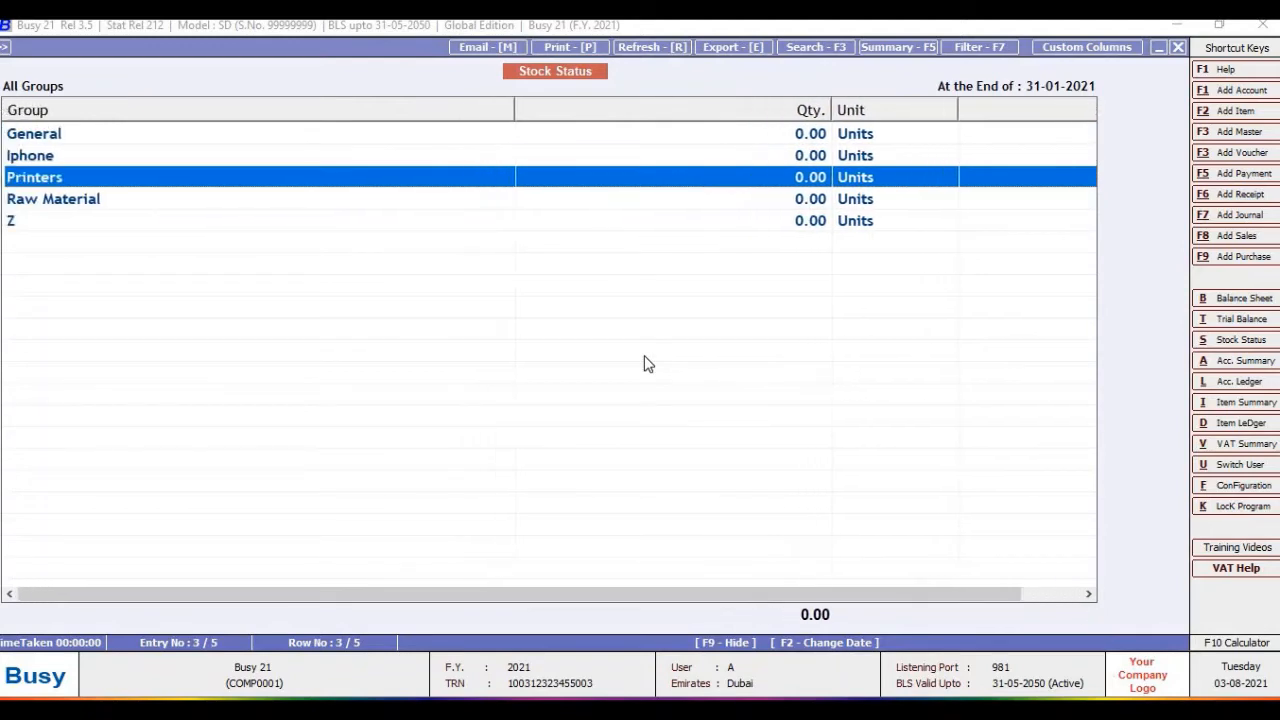
key("Escape")
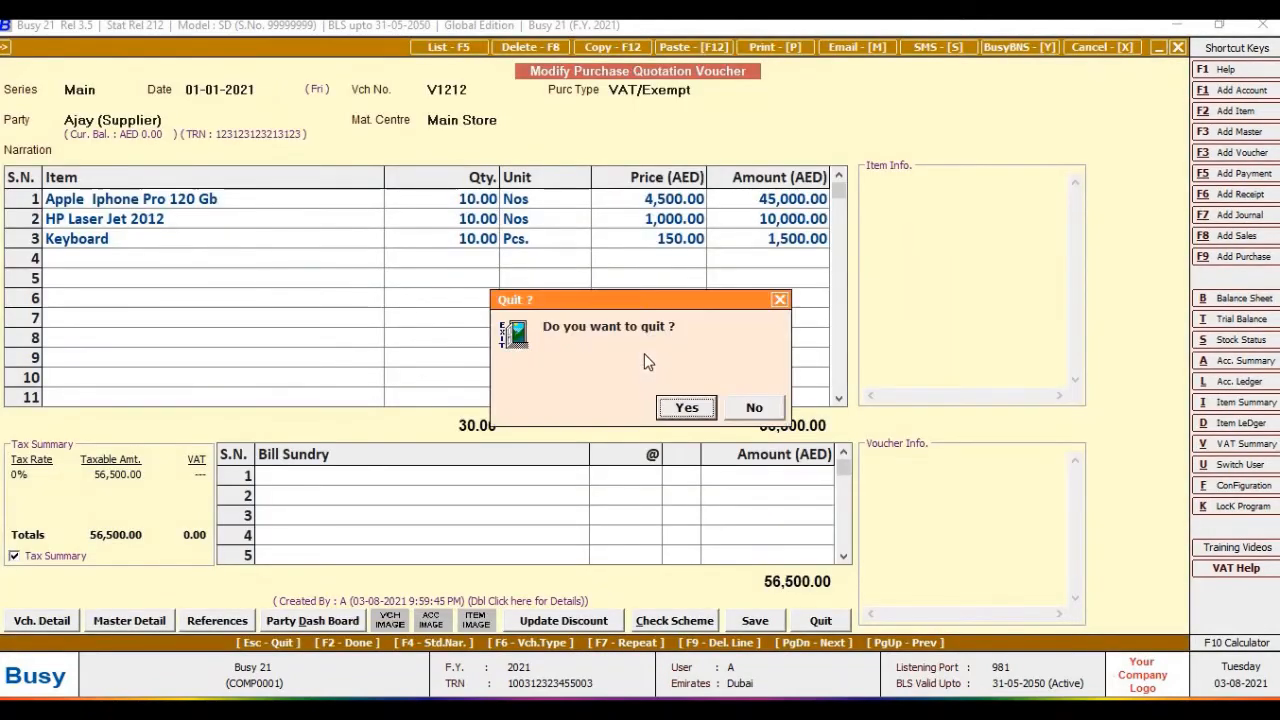
key("Return")
- Switch to Word and highlight the Purchase Order entry in the Purchase Workflow list
key("alt+Tab")
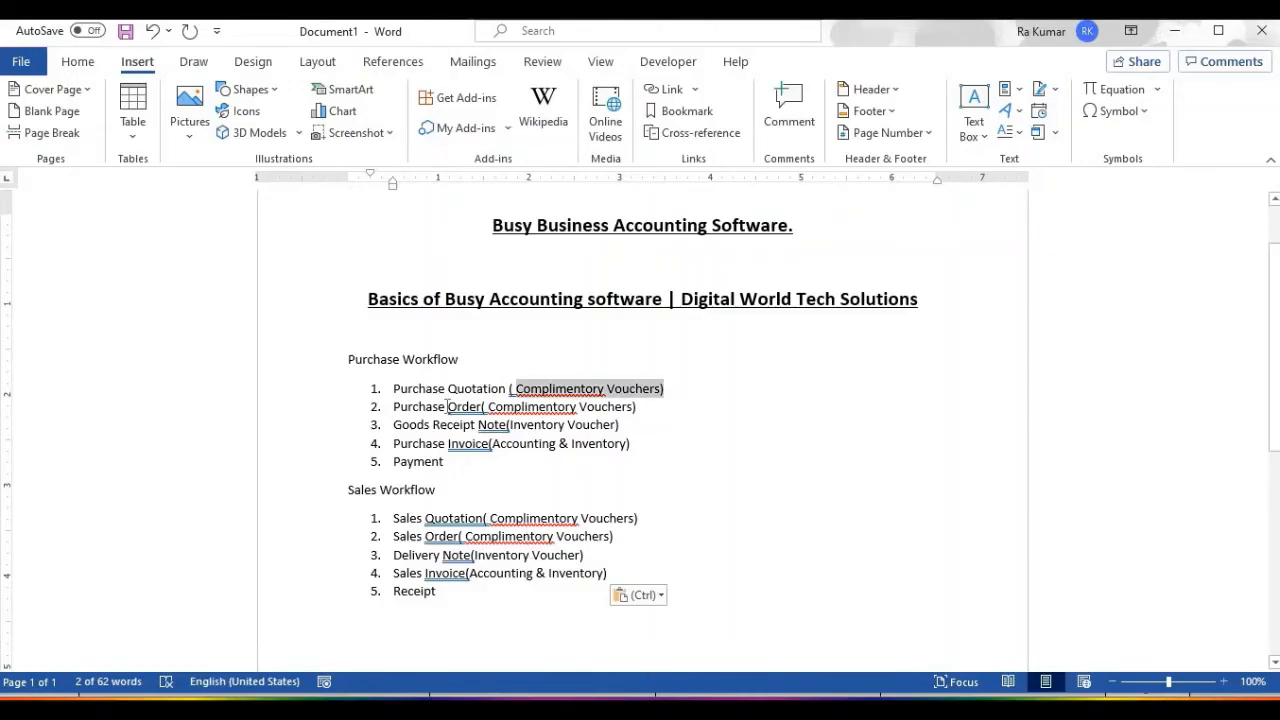
left_click_drag(393, 407, 580, 410)
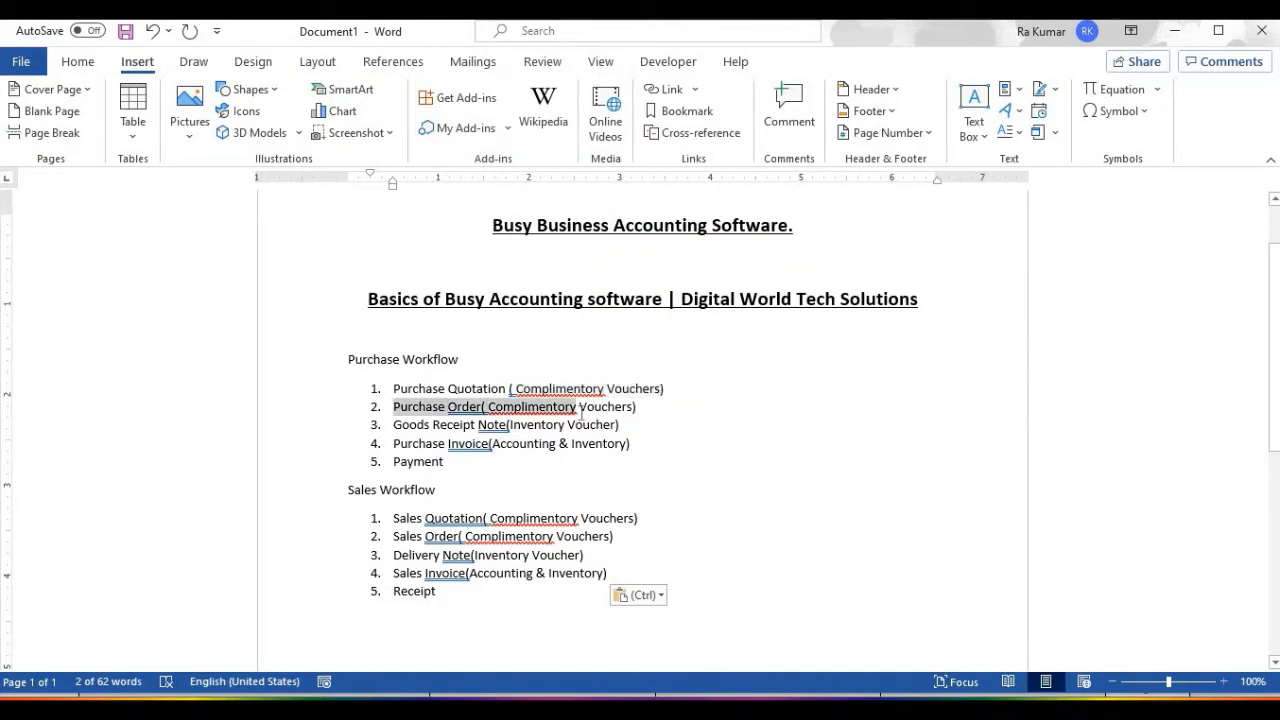
left_click(488, 408)
right_click(490, 409)
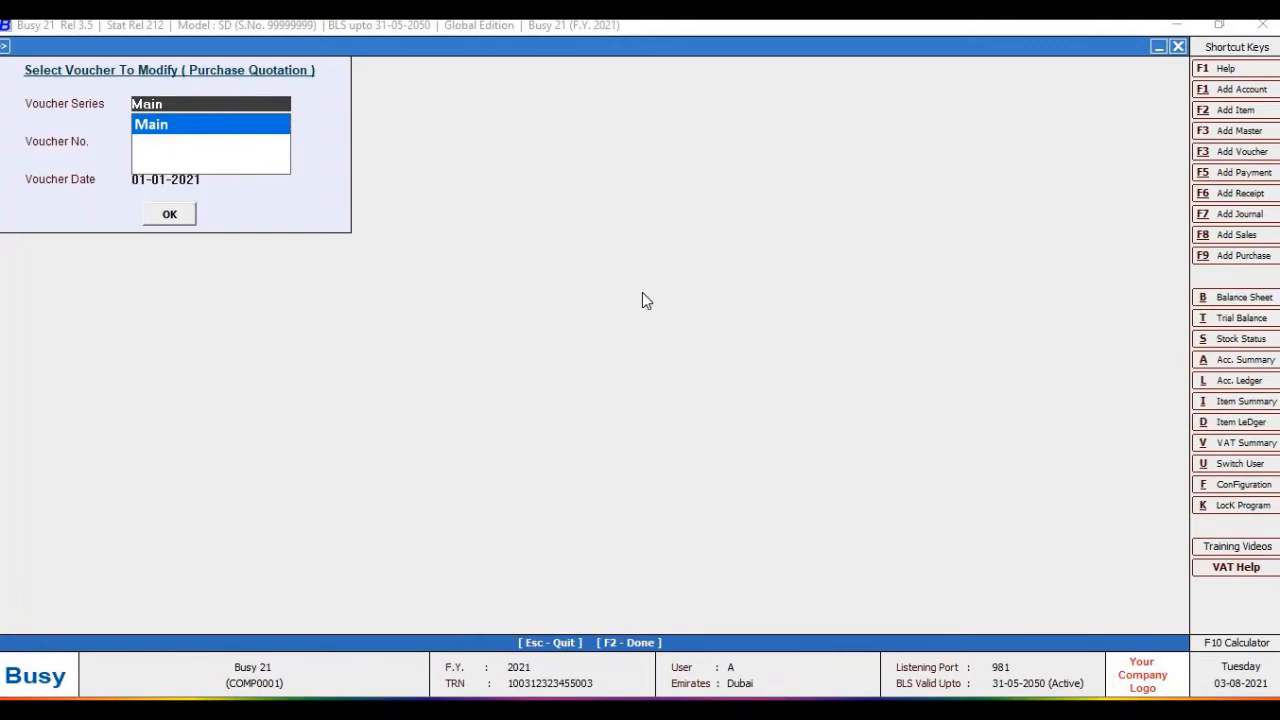
- In Busy 21, leave the quotation selection and start a new Purchase Order voucher
key("Escape")
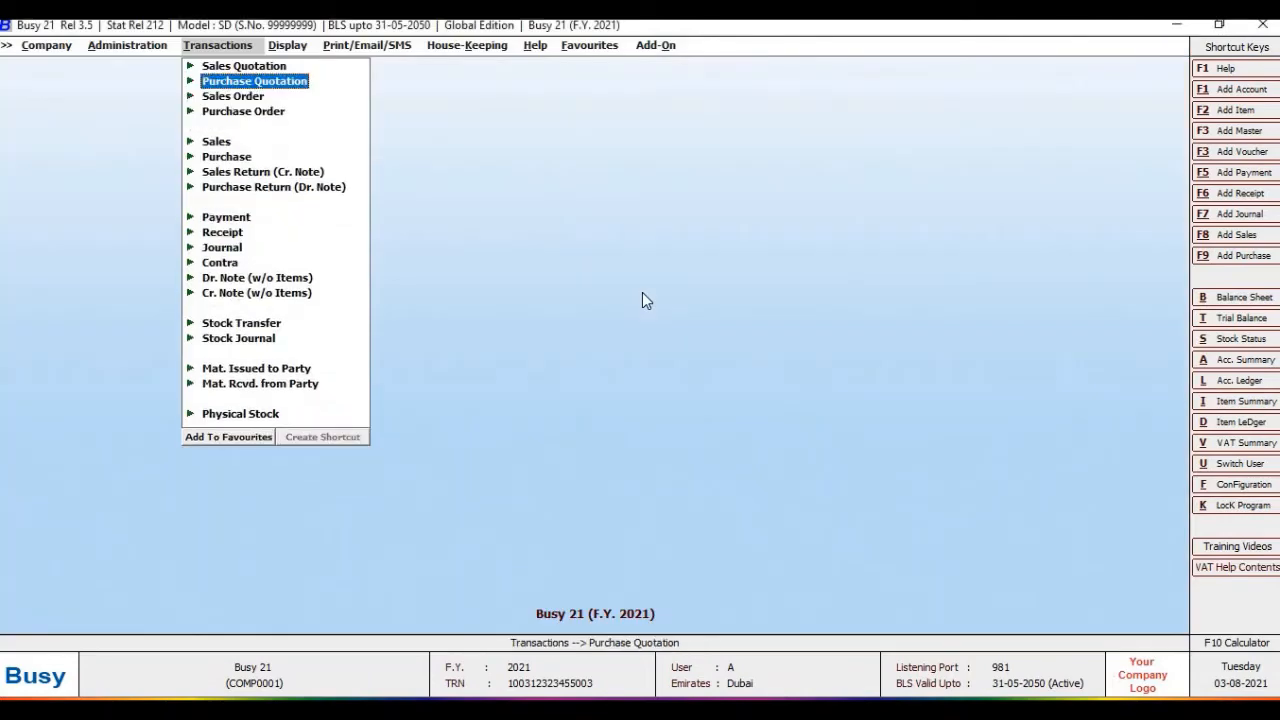
key("Down")
key("Down")
key("Return")
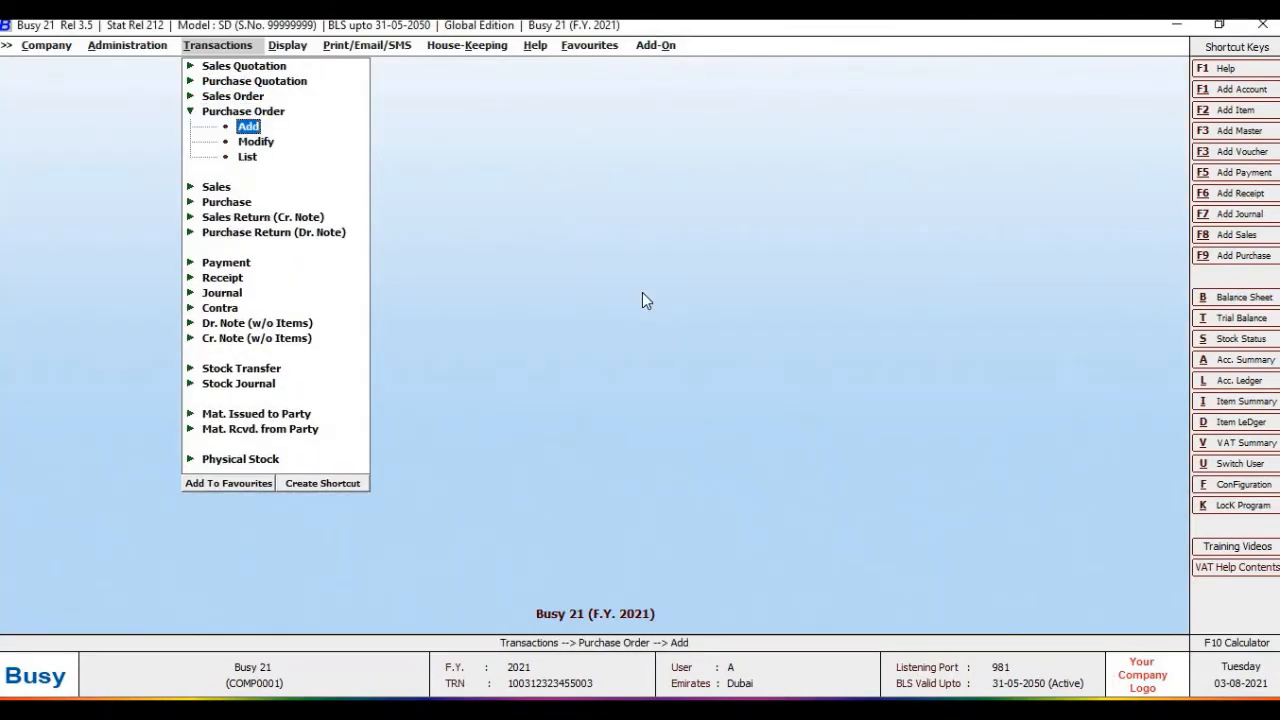
key("Return")
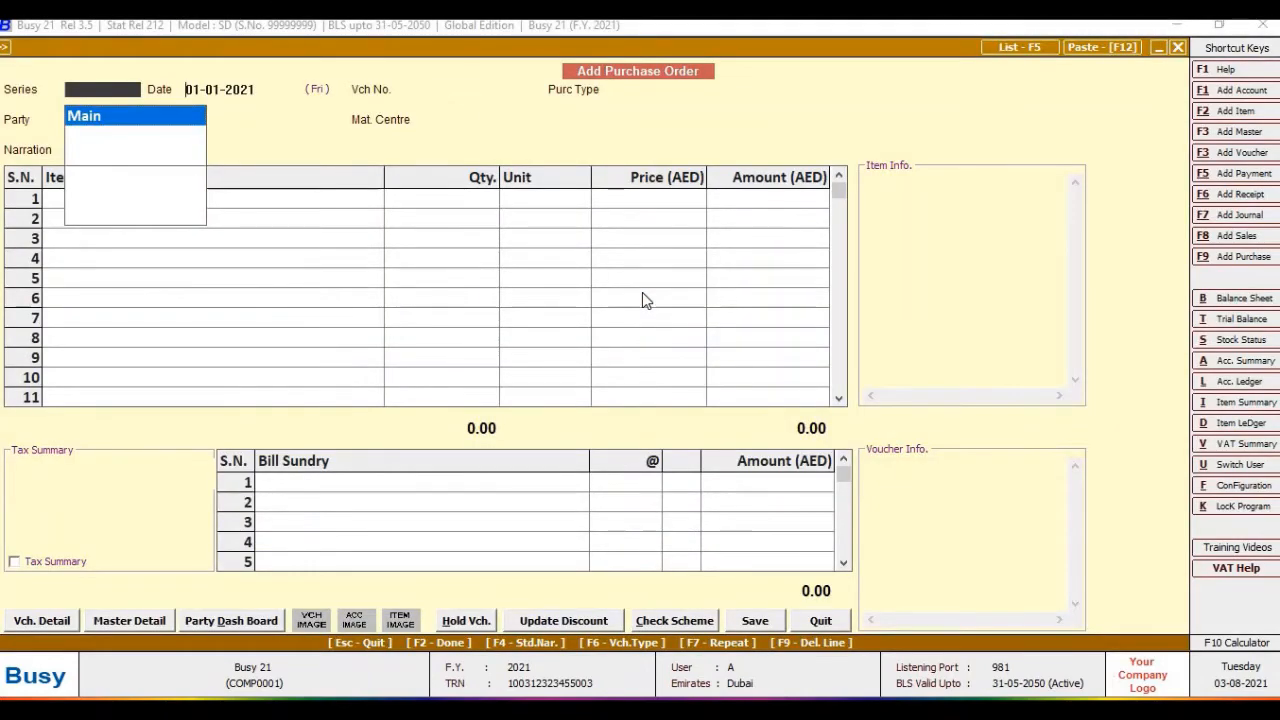
- Date the purchase order 02-01-2021 in the Main series and set its purchase type to VAT/Exempt
type("02-01-2021")
key("Return")
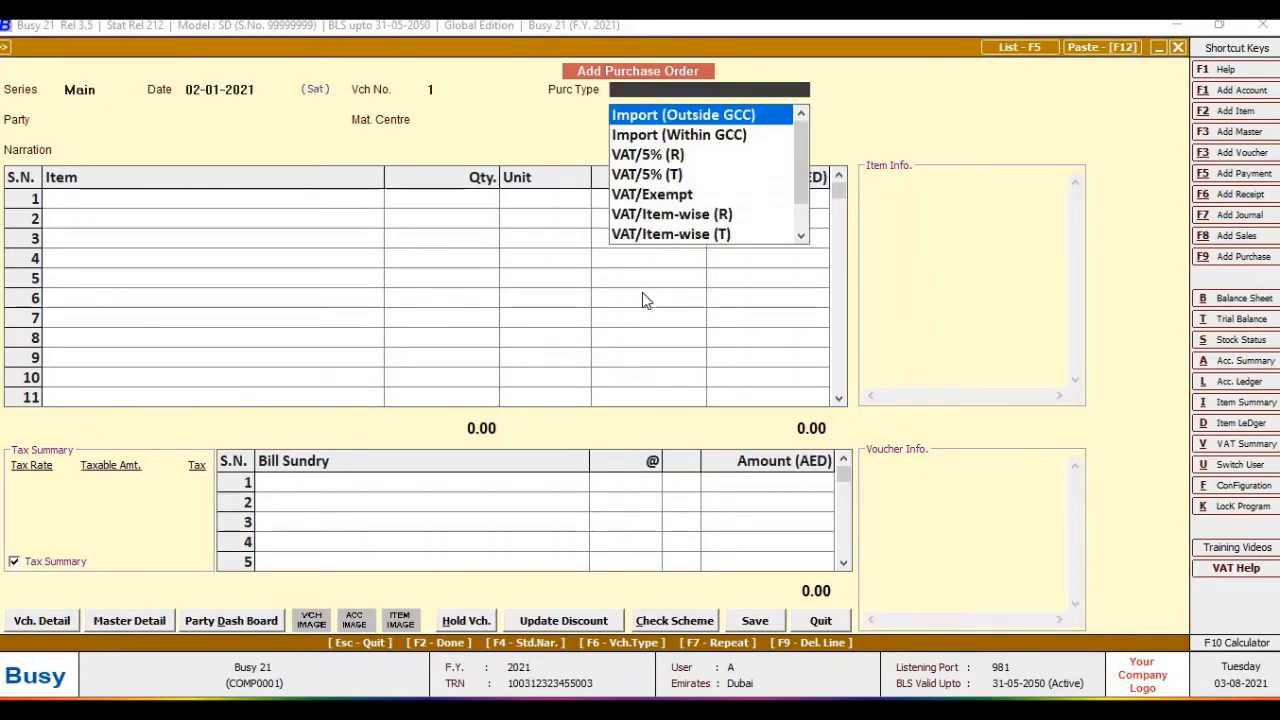
key("Down")
key("Down")
key("Down")
key("Down")
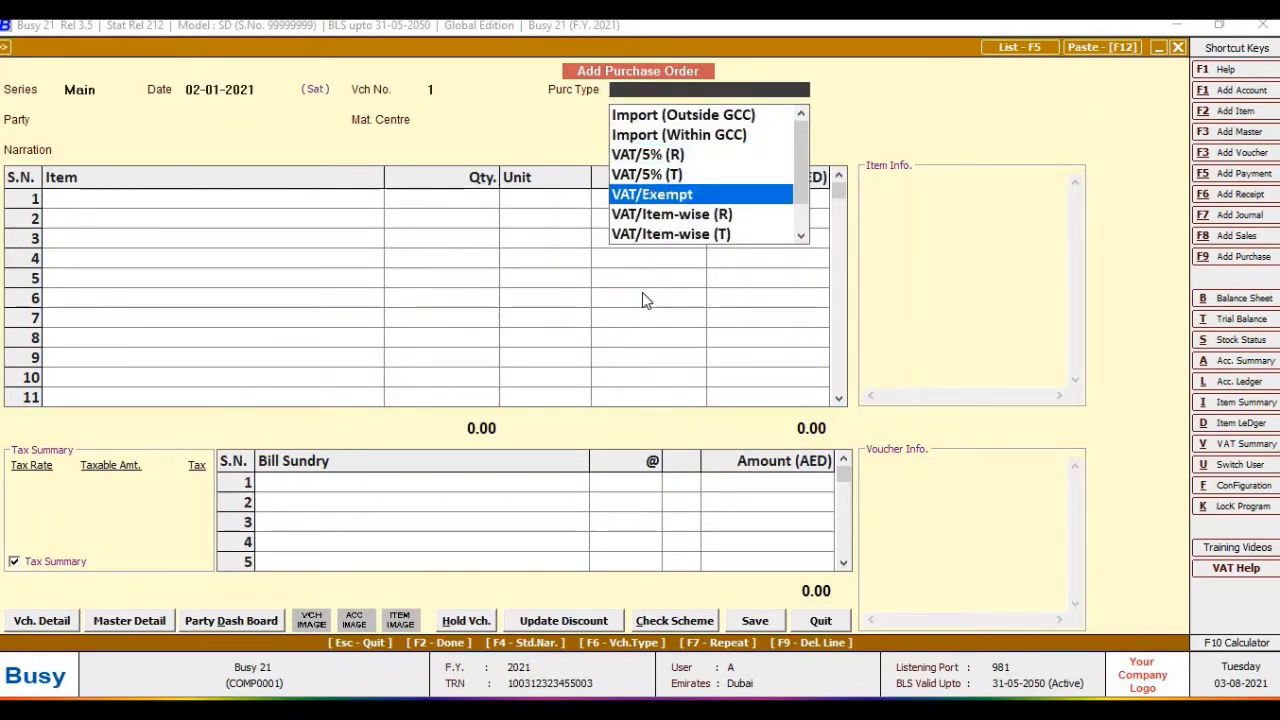
key("Return")
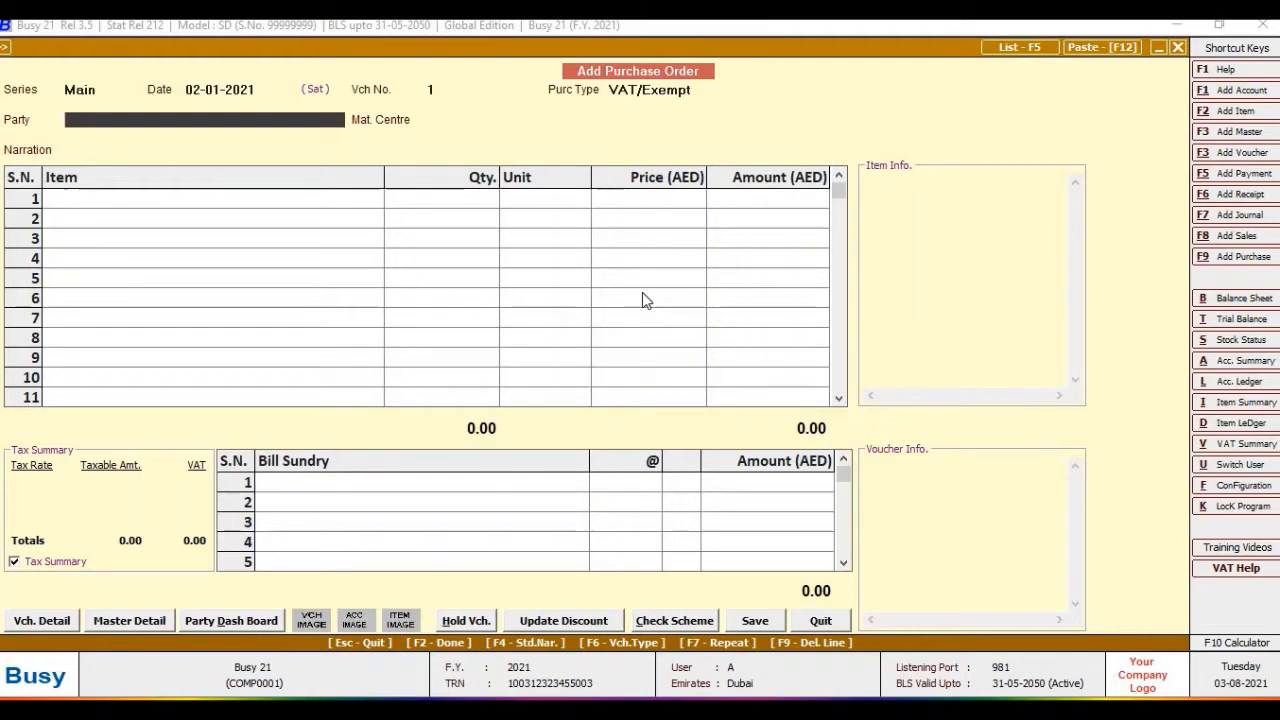
- Choose the quotation's supplier as the order's party with Main Store as material centre, leaving the narration blank
key("space")
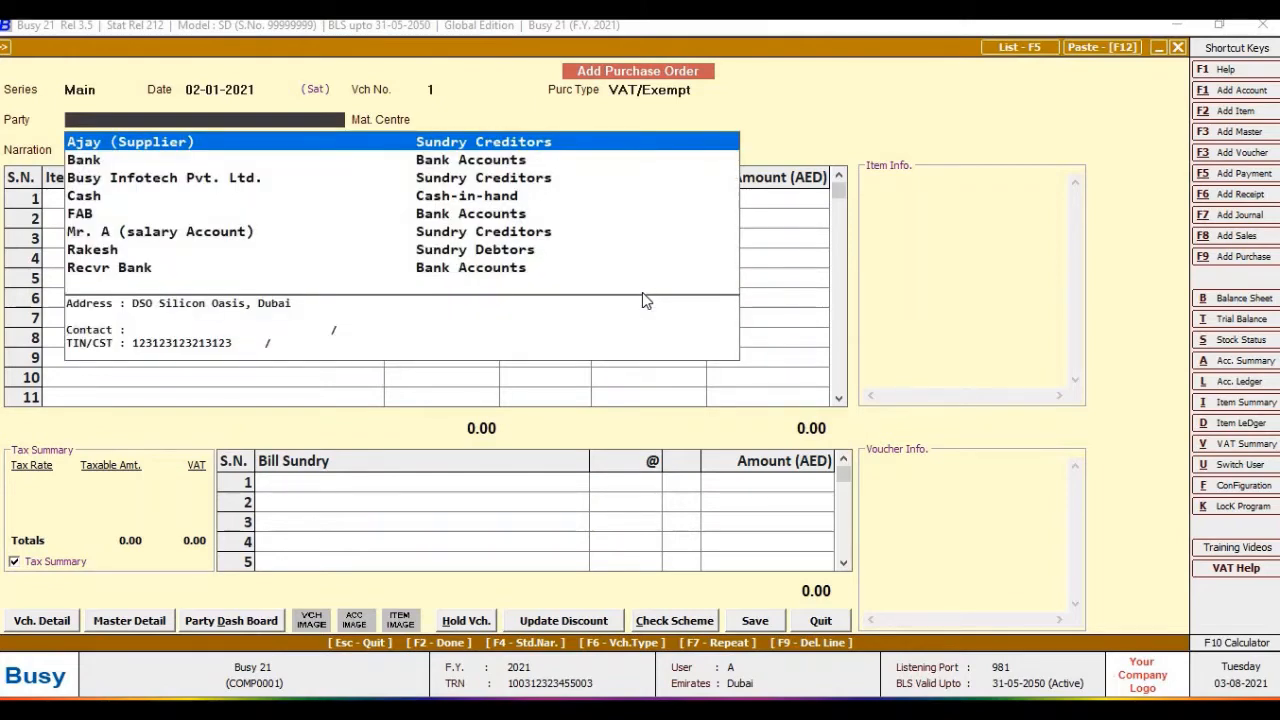
key("Return")
key("Return")
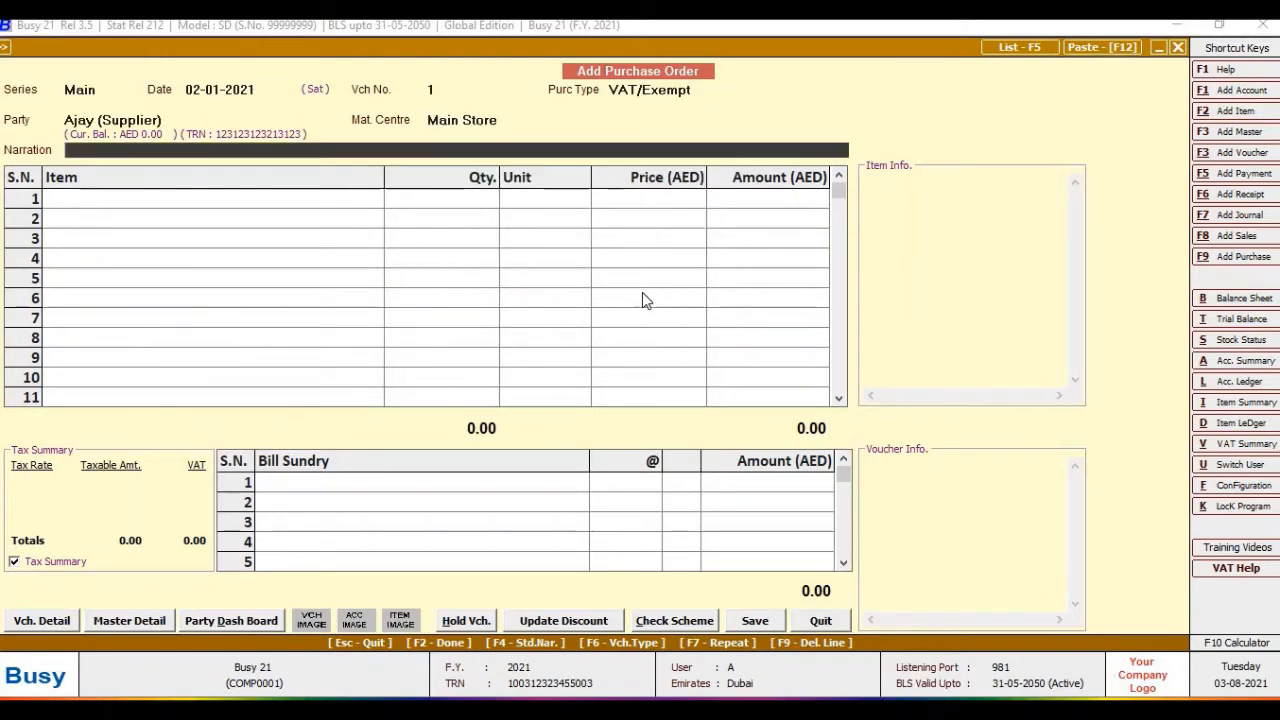
key("Return")
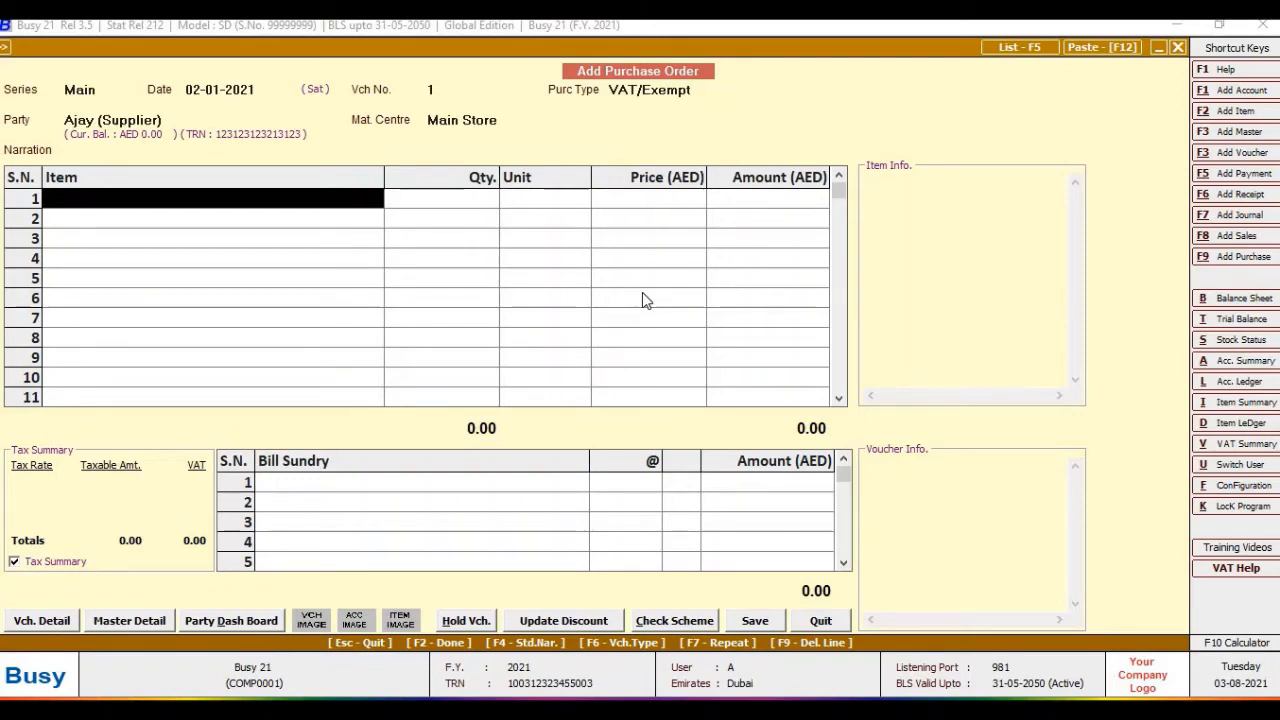
- Pick the order's items from the supplier's pending quotation V1212
key("alt+q")
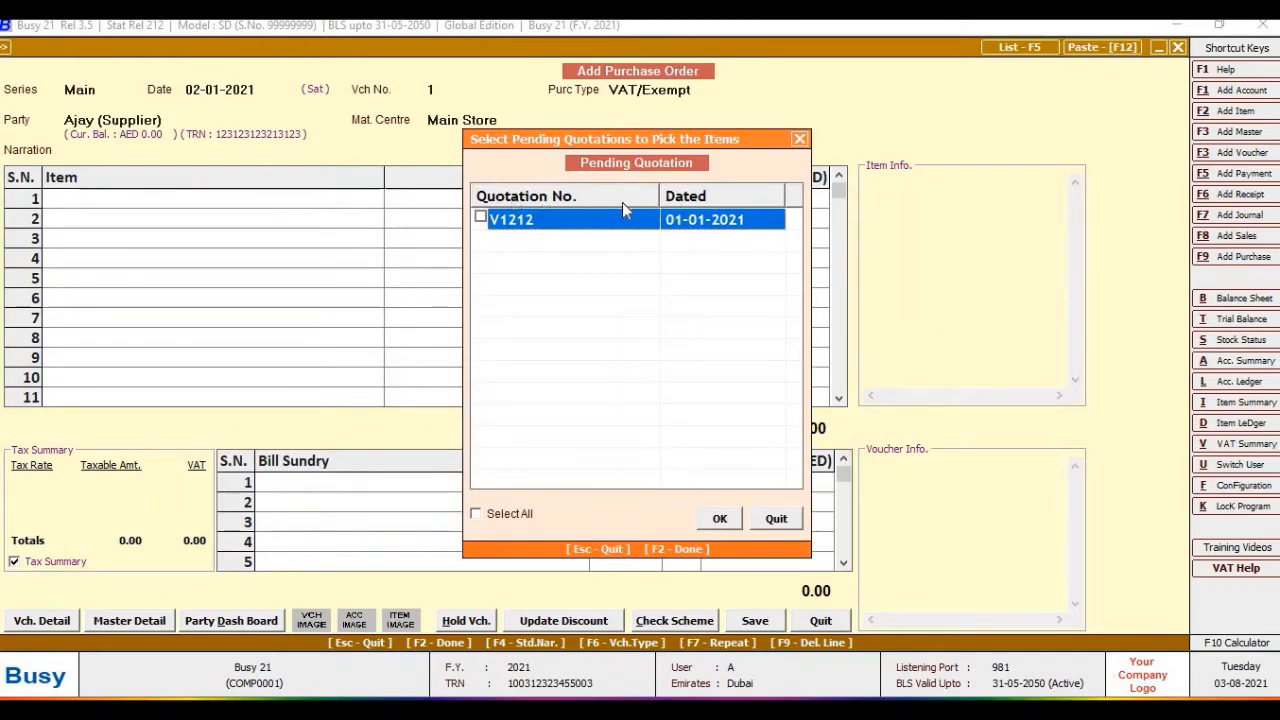
mouse_move(660, 196)
left_mouse_down()
mouse_move(612, 196)
mouse_move(642, 197)
left_mouse_up()
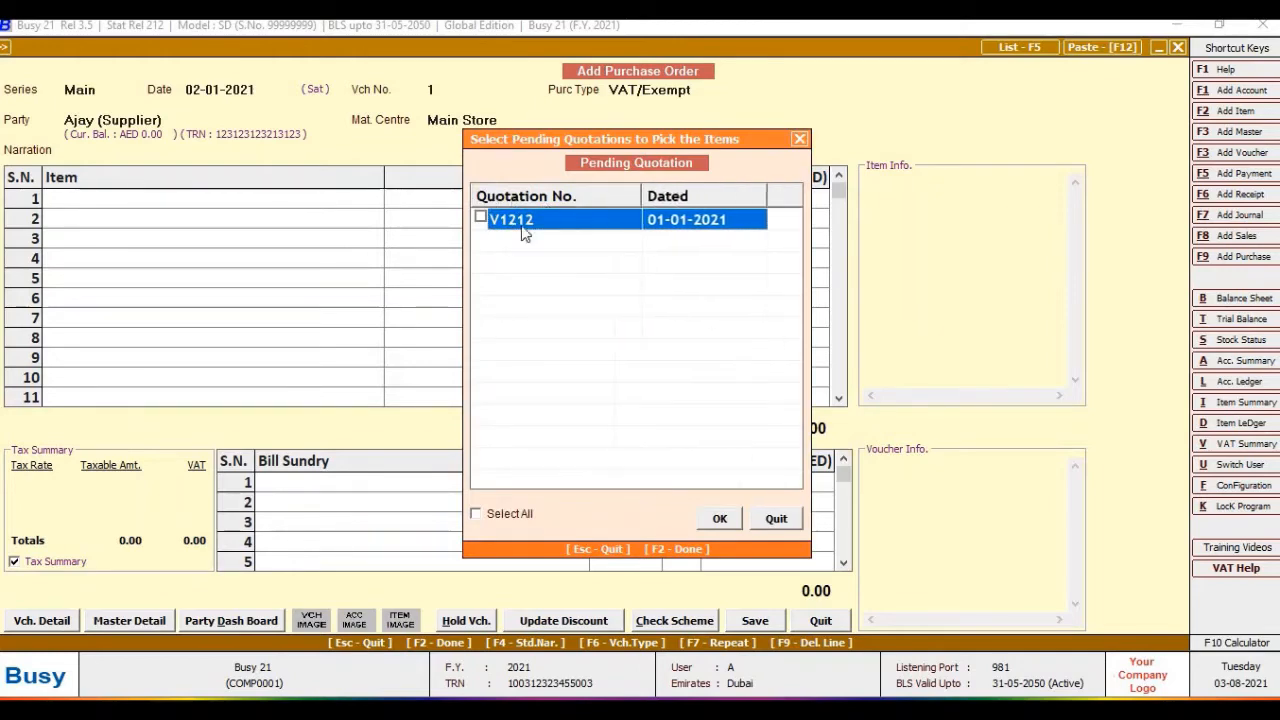
left_click(481, 217)
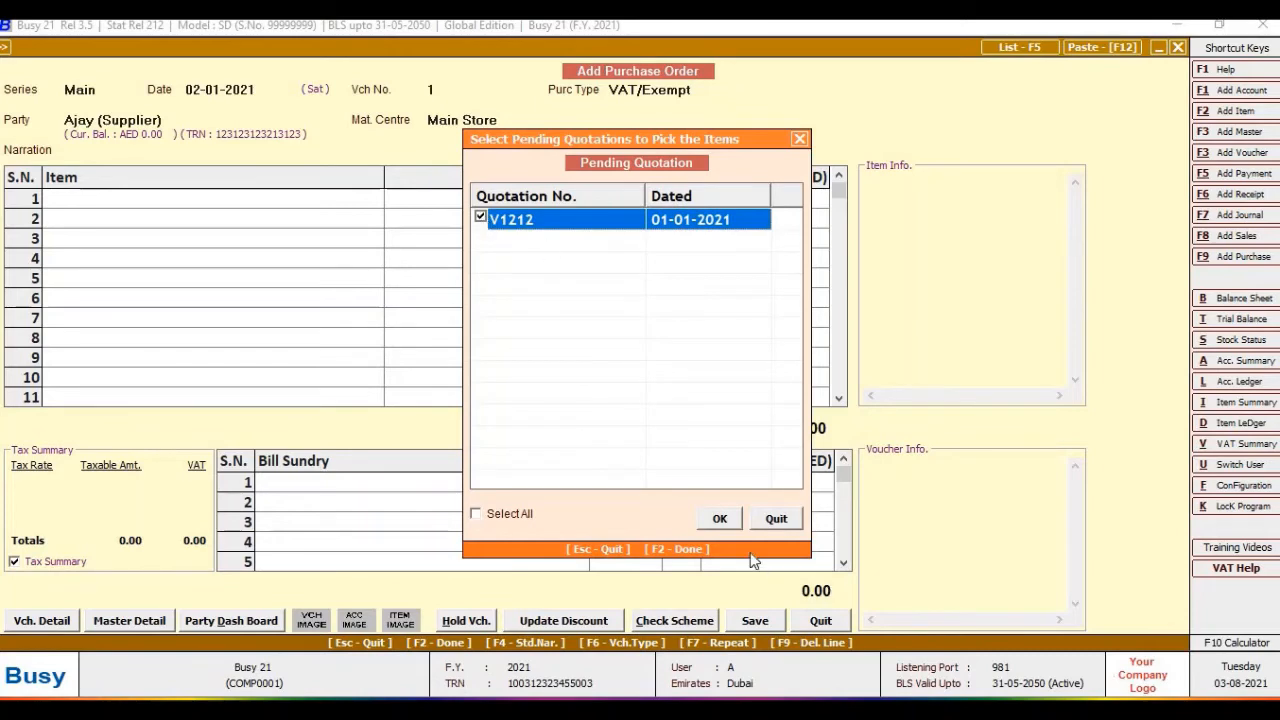
left_click(720, 519)
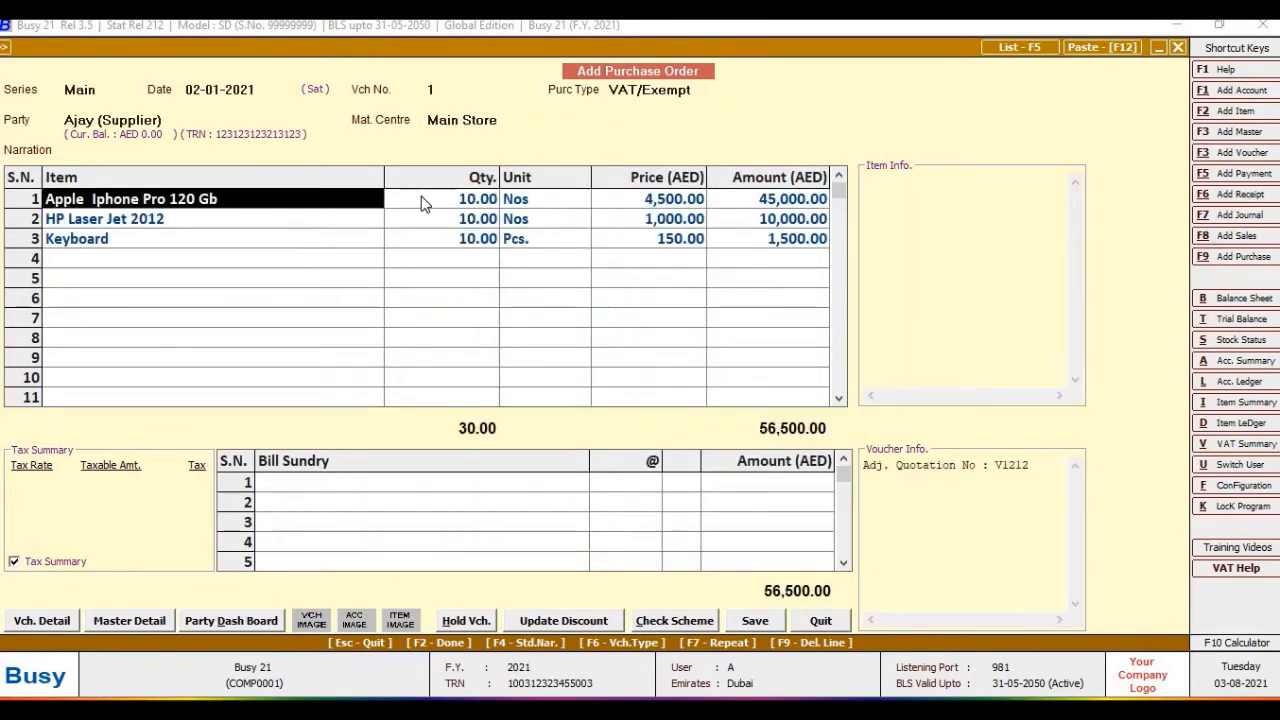
- Review the quantity, unit, price and amount of the iPhone, HP Laser Jet and Keyboard rows
key("Return")
left_click(323, 208)
key("Return")
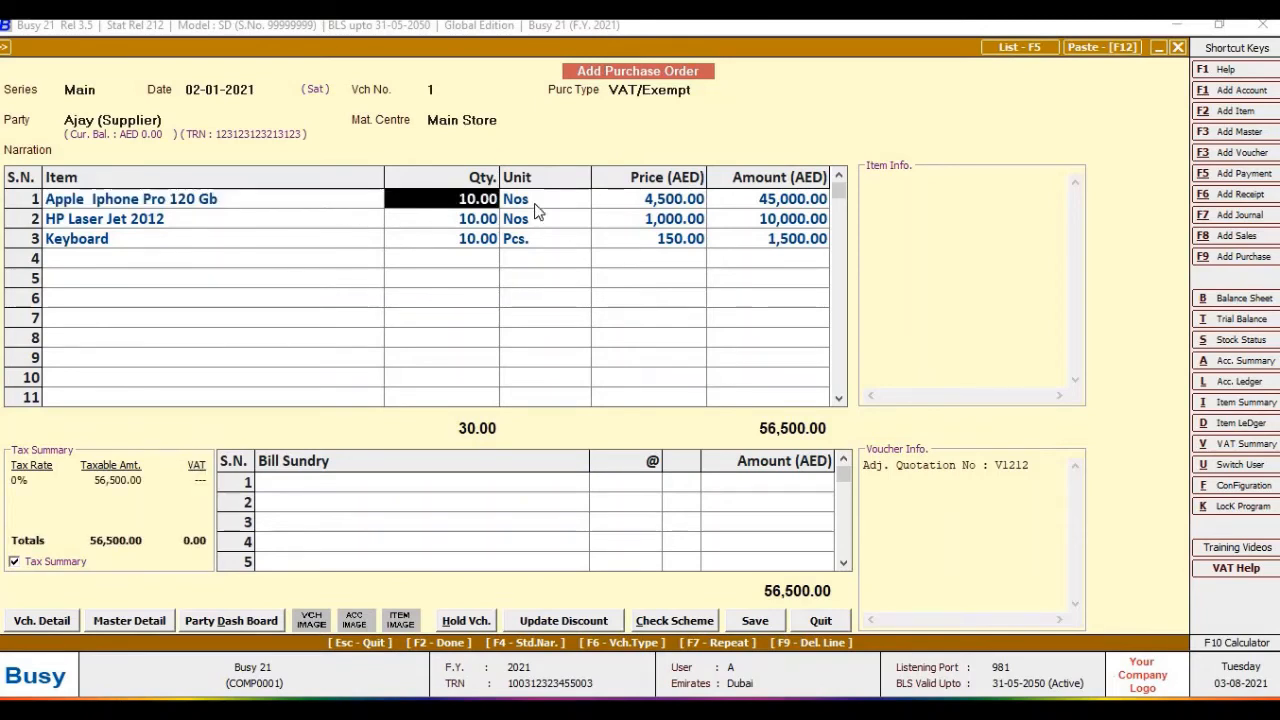
key("Return")
key("Return")
key("Return")
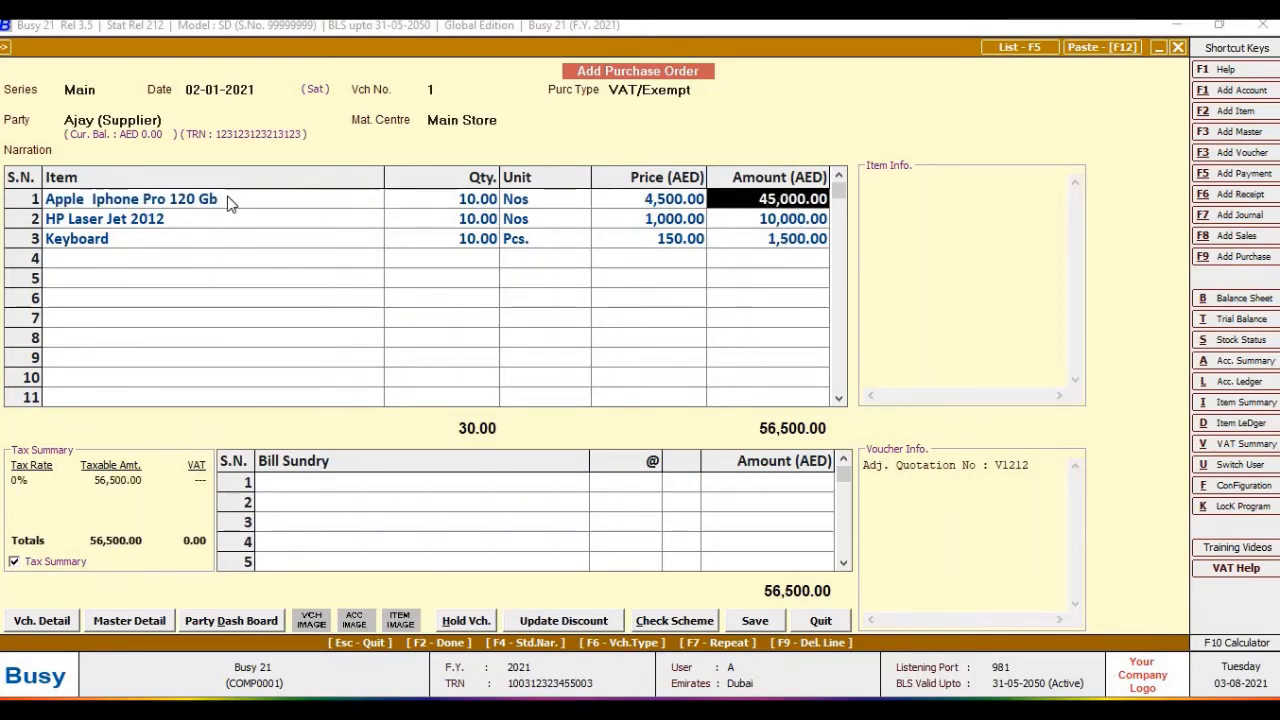
key("Down")
left_click(183, 225)
key("Return")
key("Return")
key("Return")
key("Return")
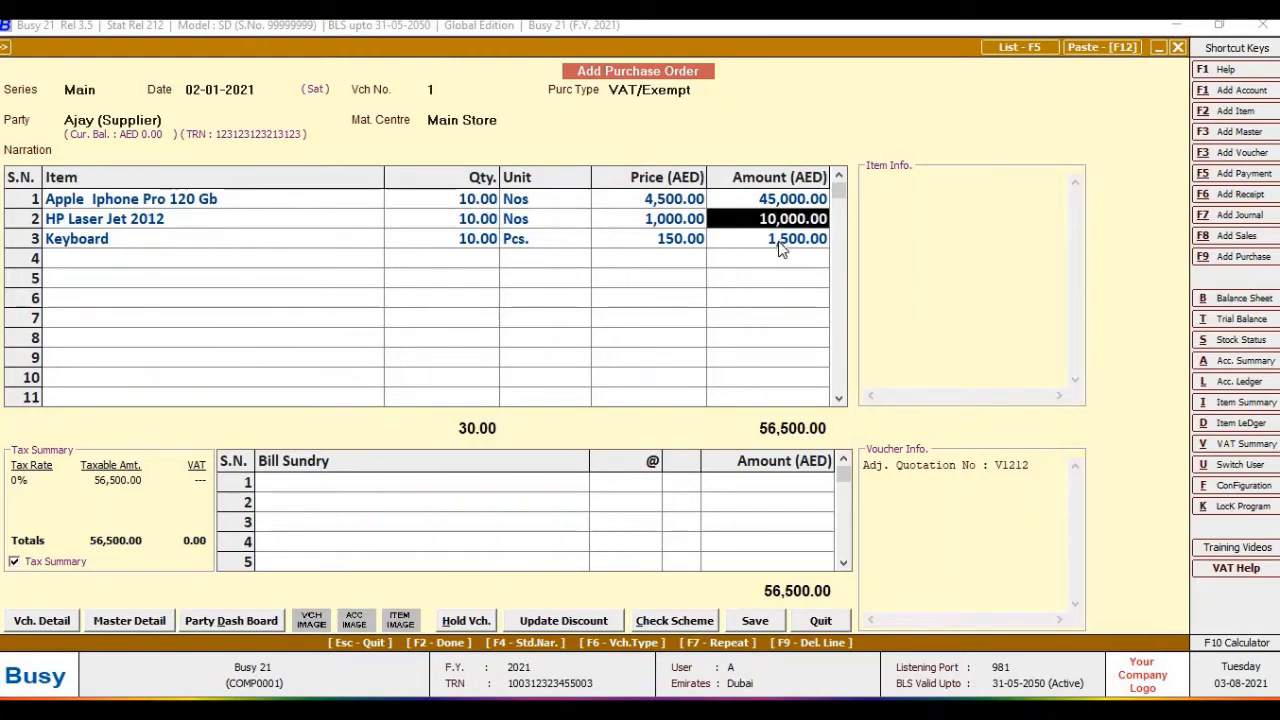
key("Down")
key("Left")
key("Left")
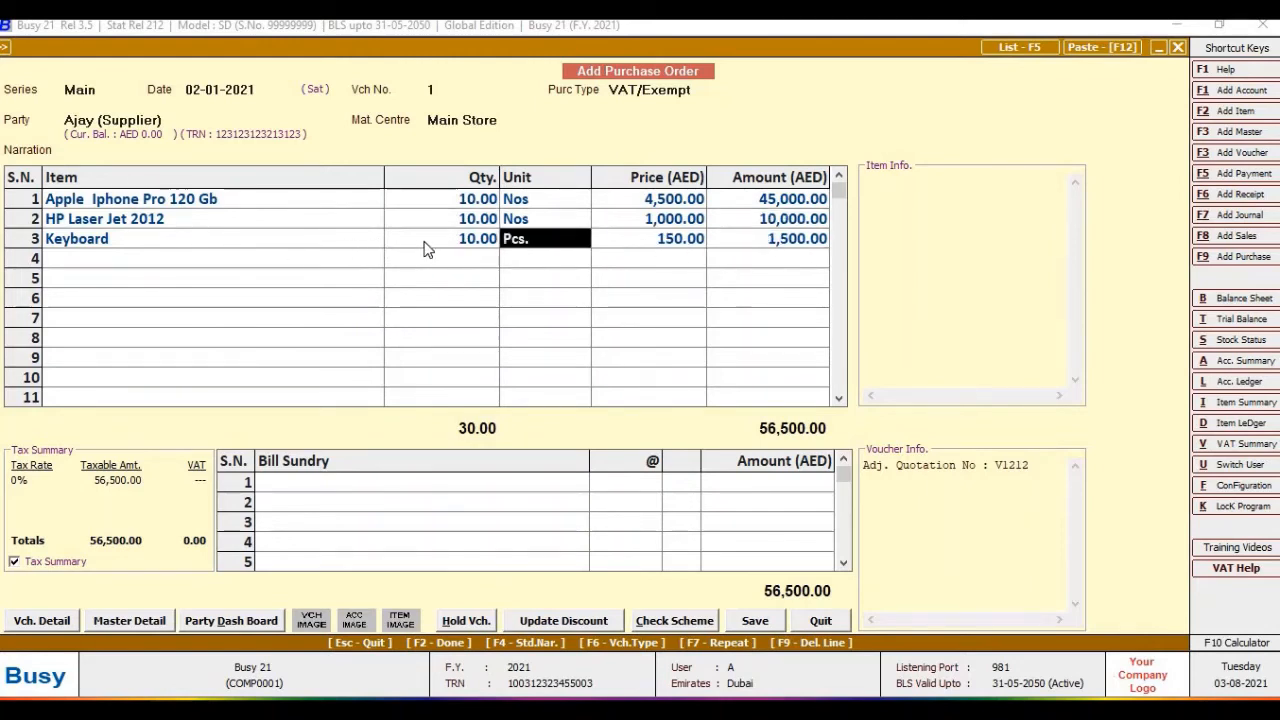
key("Left")
key("Left")
left_click(574, 246)
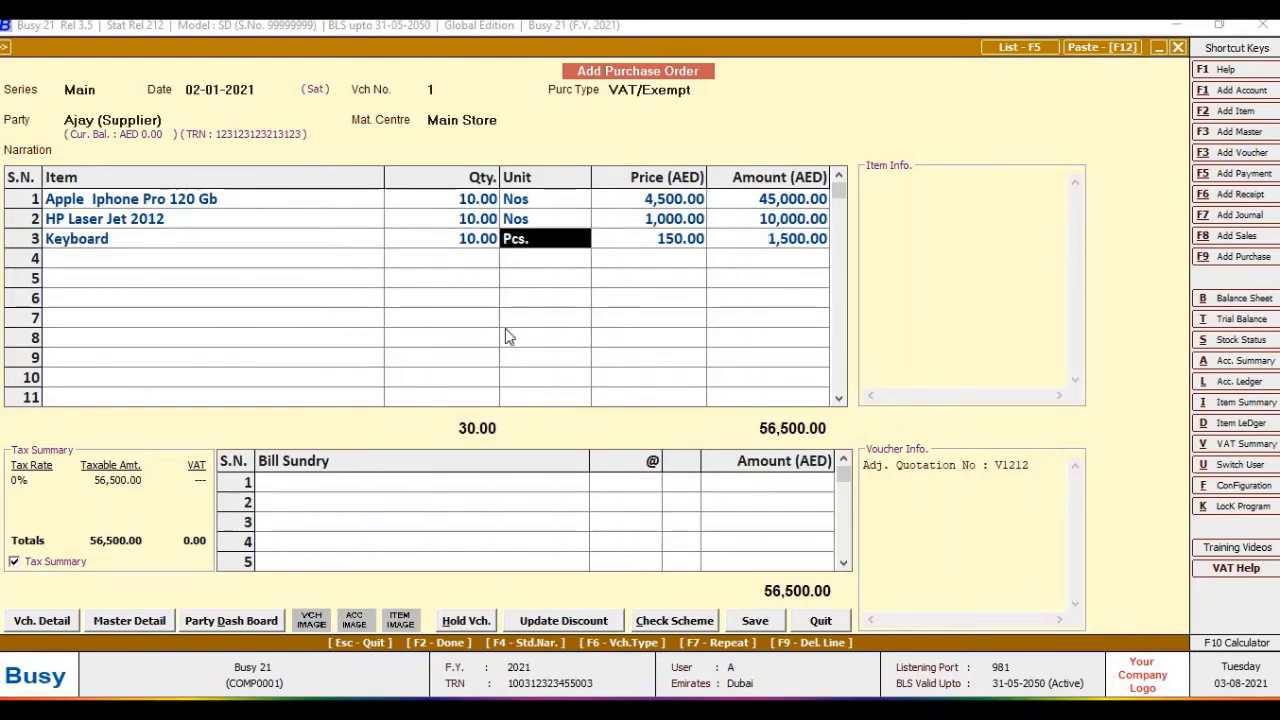
- Save the purchase order, choosing to continue despite the items' tax percentages
left_click(748, 624)
left_click(706, 408)
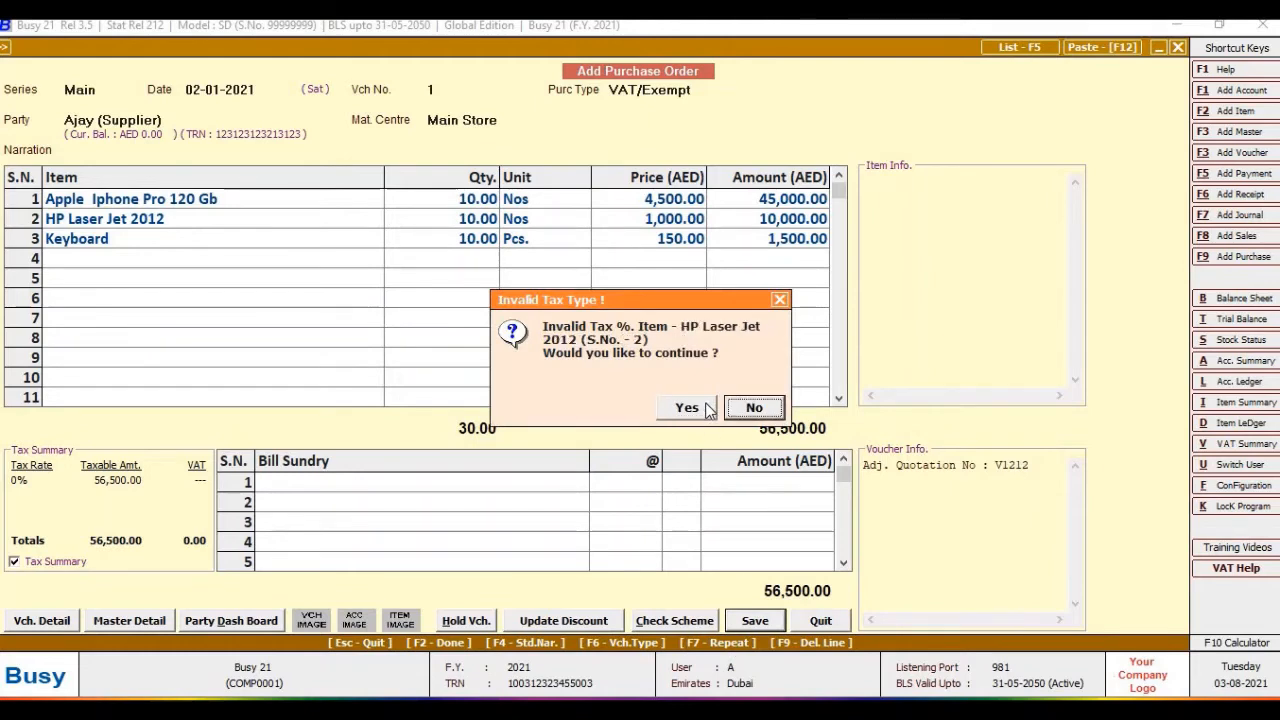
left_click(706, 408)
left_click(706, 408)
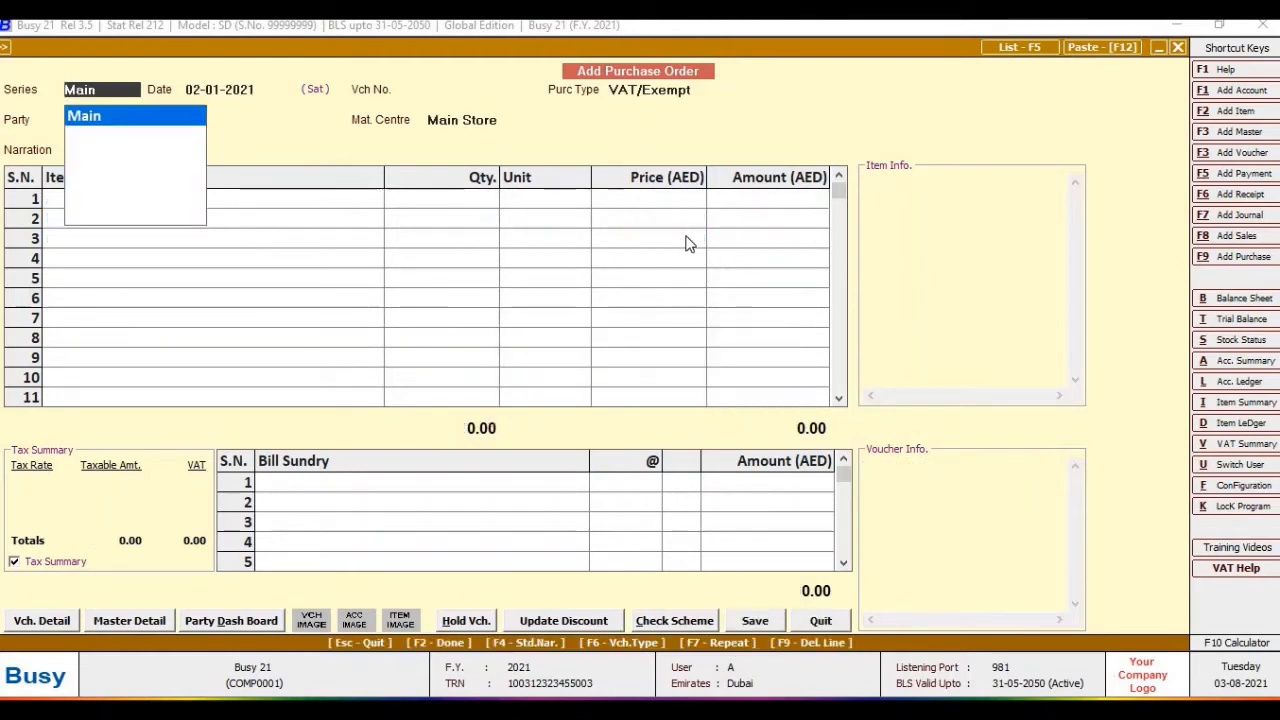
- Leave the blank voucher and open the saved purchase order 1 dated 02-01-2021 for modification
key("Escape")
key("Escape")
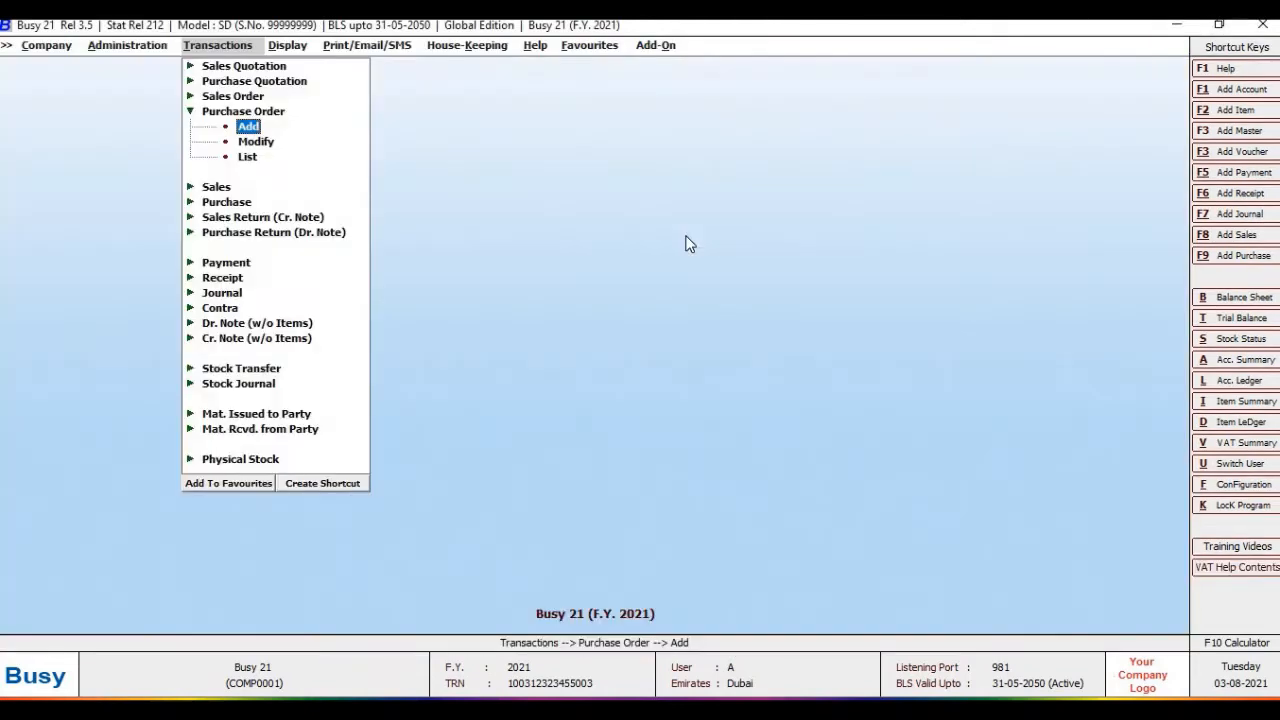
key("Down")
key("Return")
key("Return")
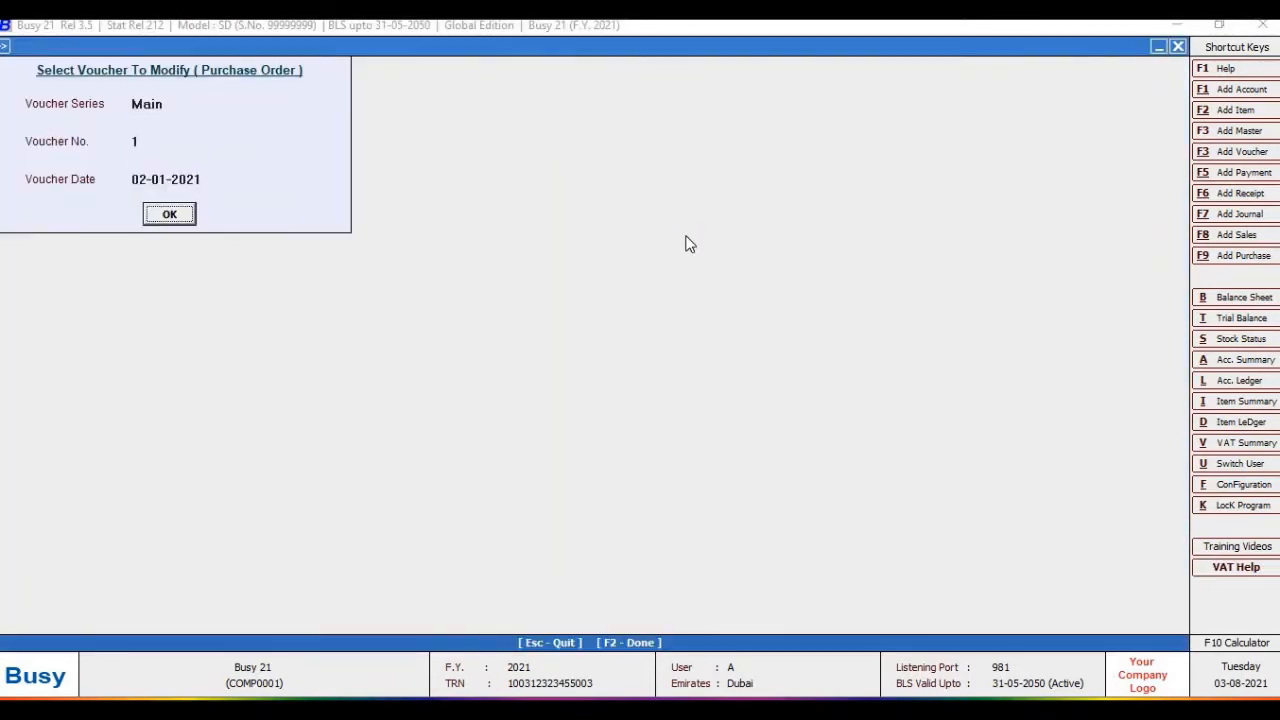
key("Return")
- Preview the purchase order's printout in the STANDARD format, look through the page, and close the preview
key("alt+p")
key("Return")
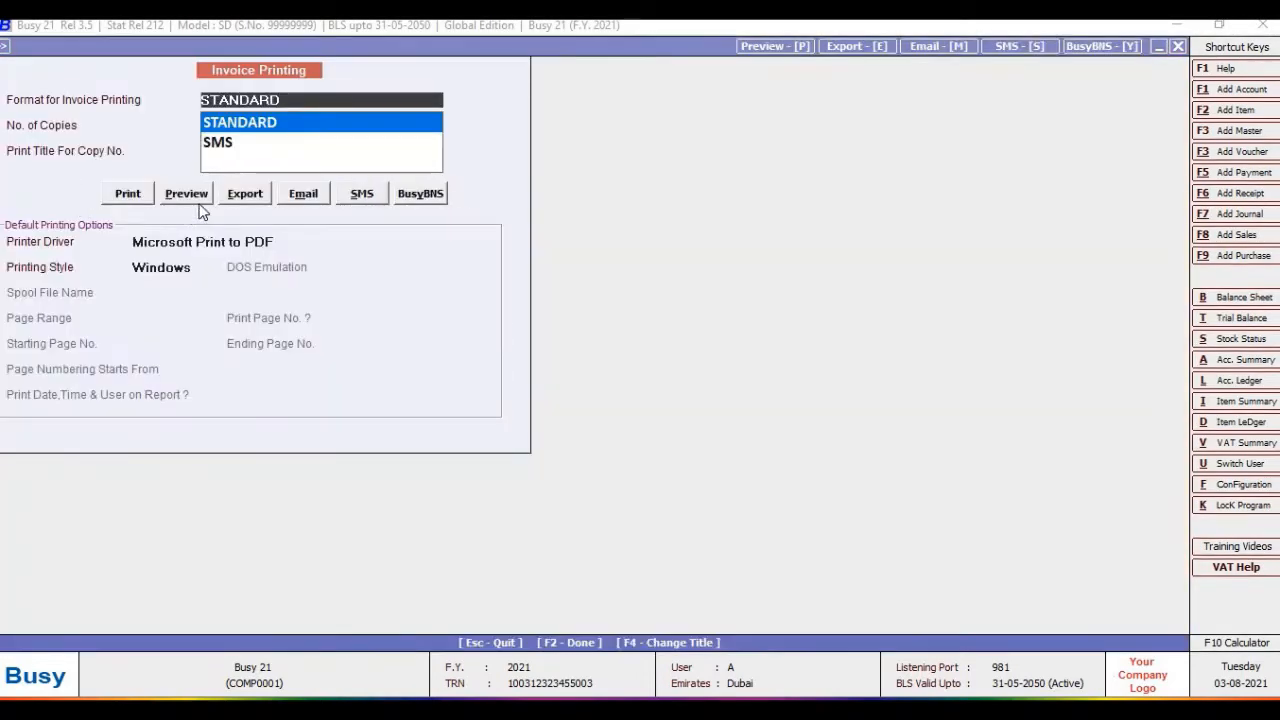
left_click(190, 196)
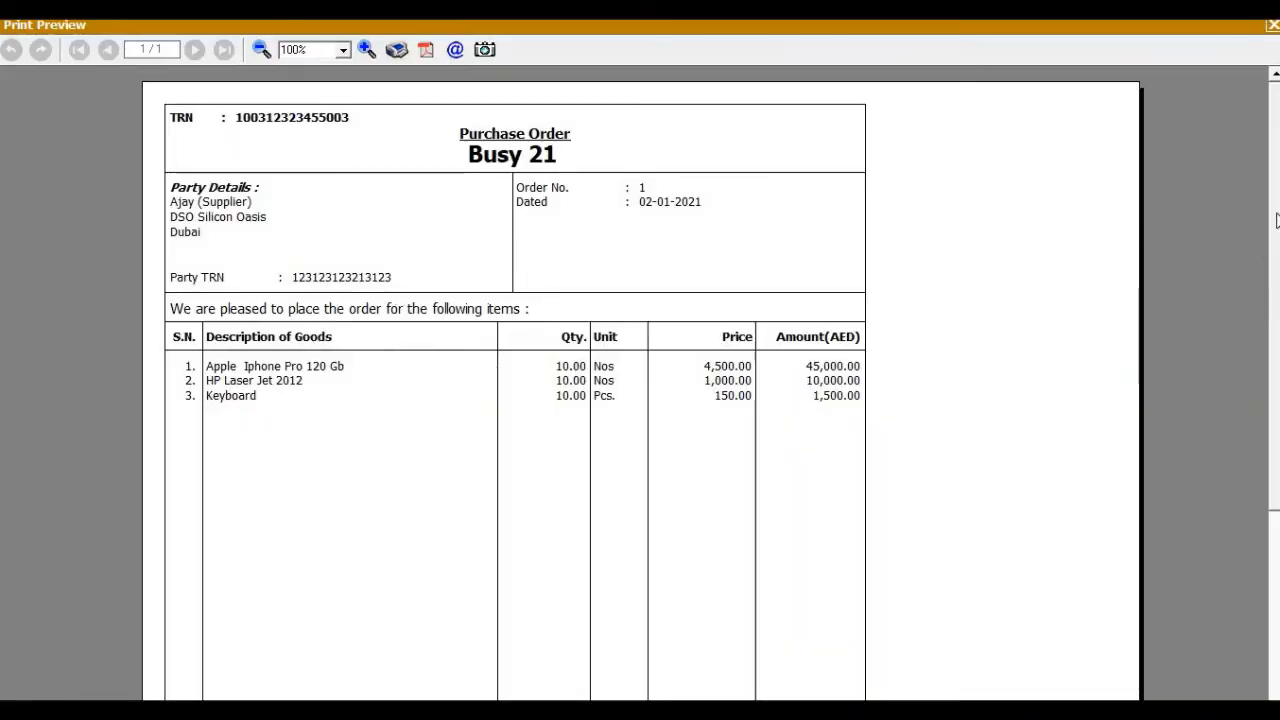
scroll(1270, 228, "down", 5)
scroll(1270, 228, "up", 5)
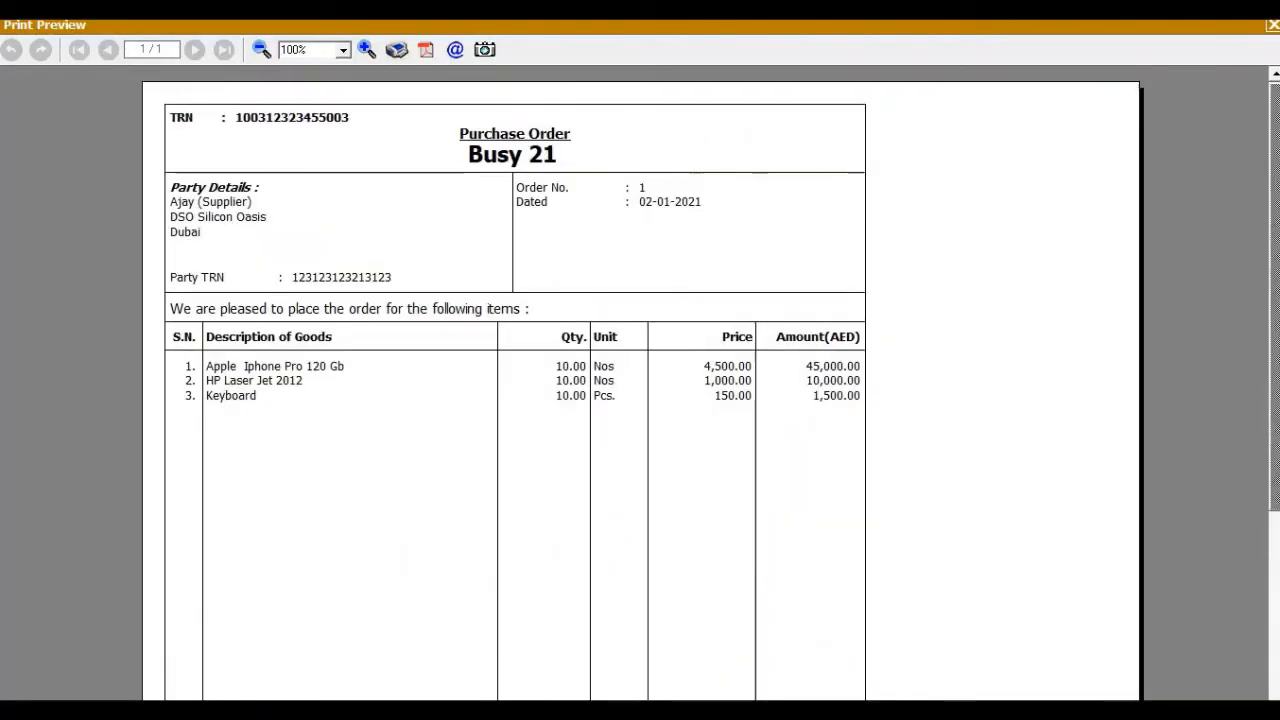
key("Escape")
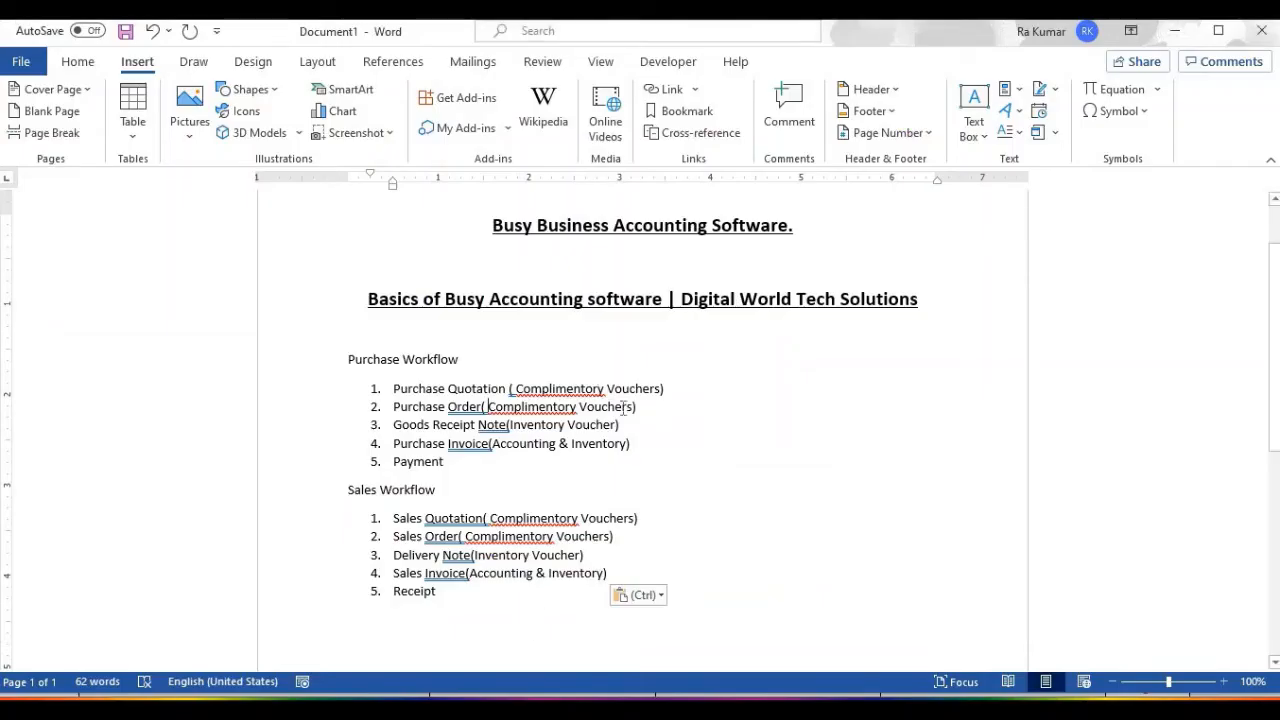
- Highlight the note beside Purchase Order in Word, switch to Busy and view the stock status at the end of 02-01-2021
key("shift+End")
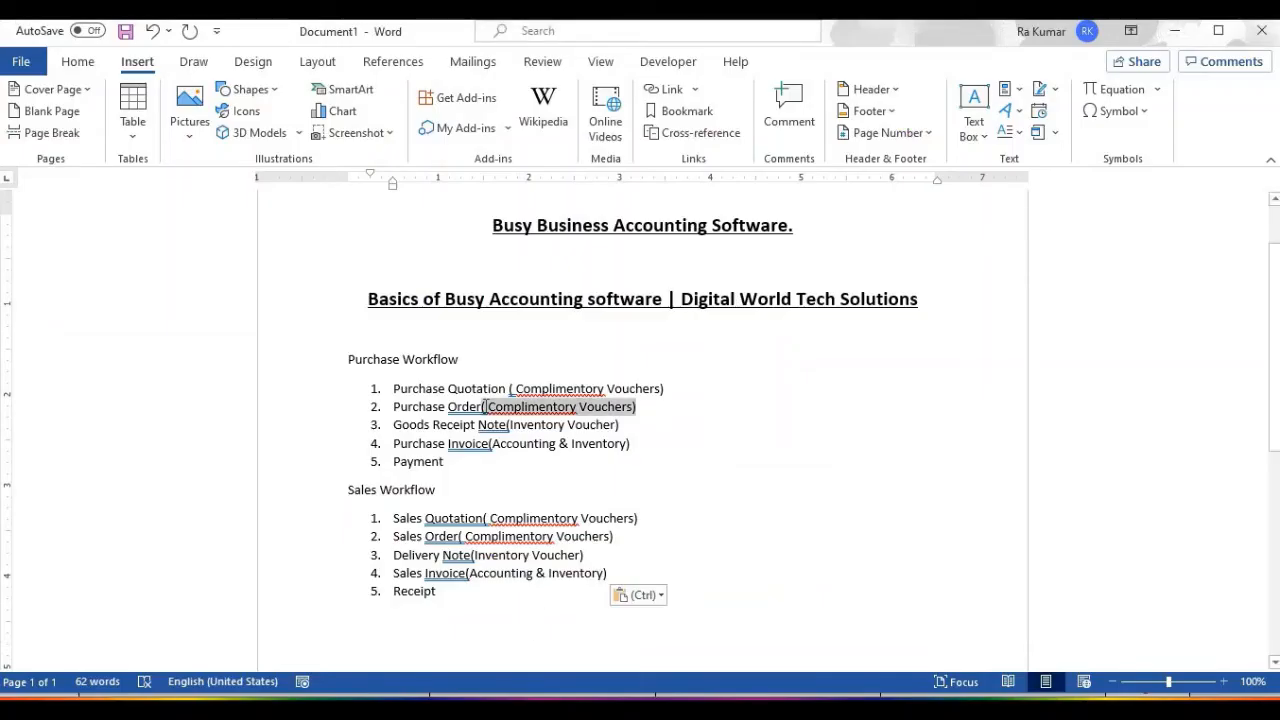
key("alt+Tab")
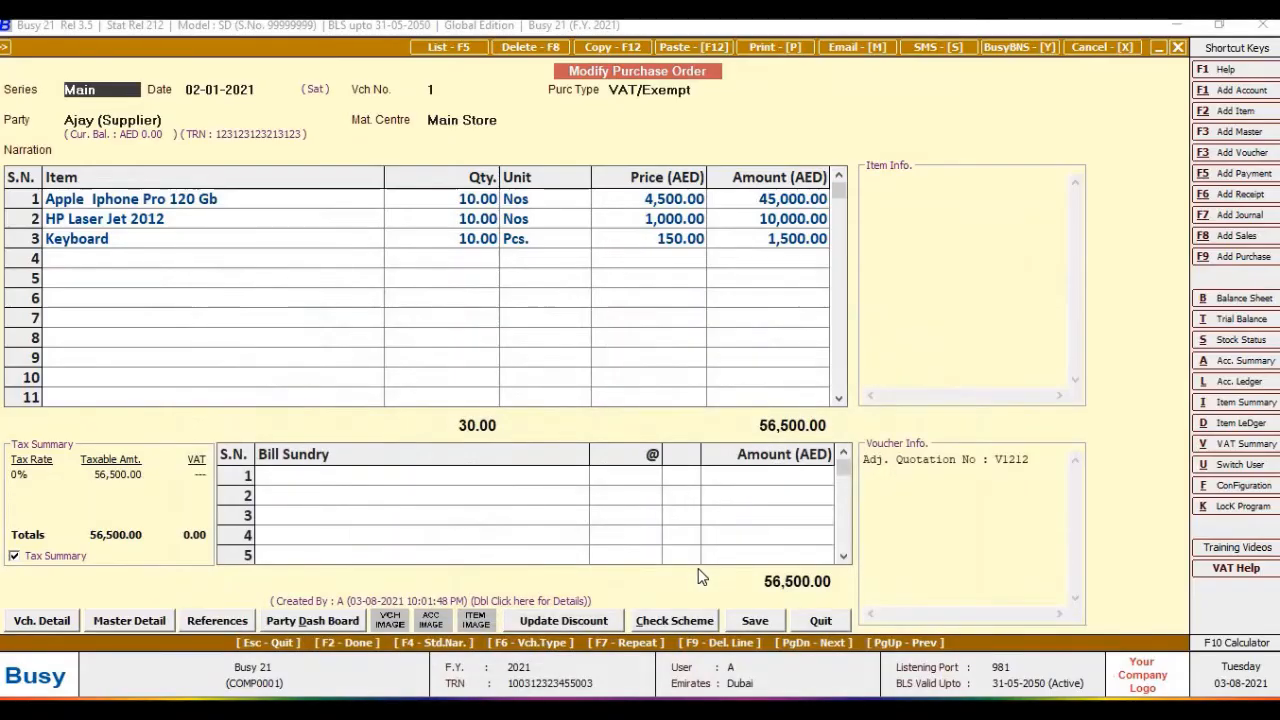
key("alt+s")
key("Return")
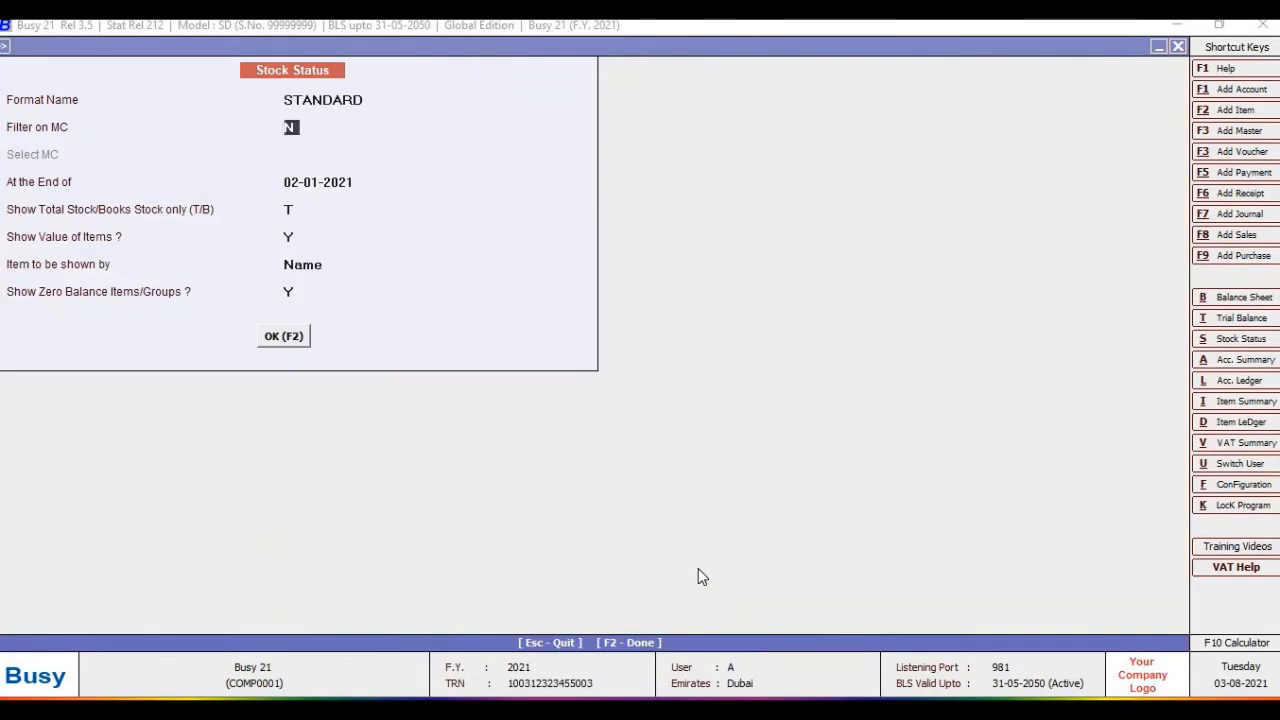
key("F2")
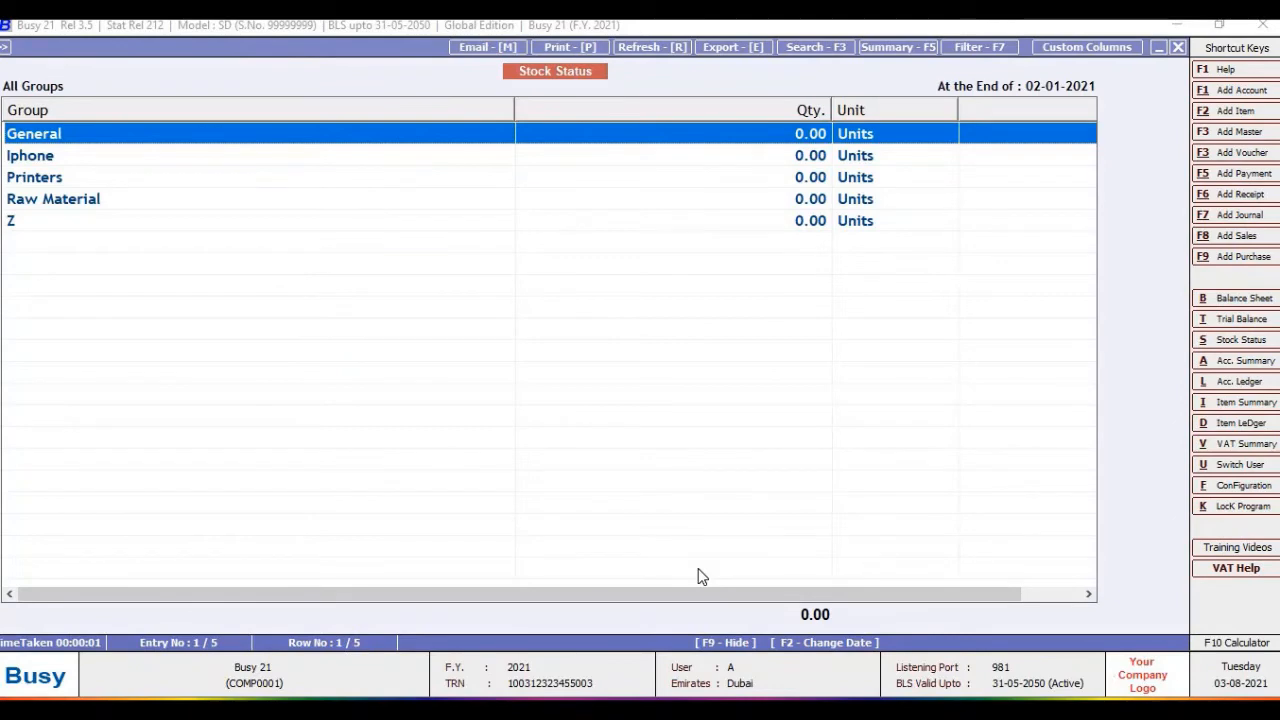
key("Escape")
key("Escape")
key("Escape")
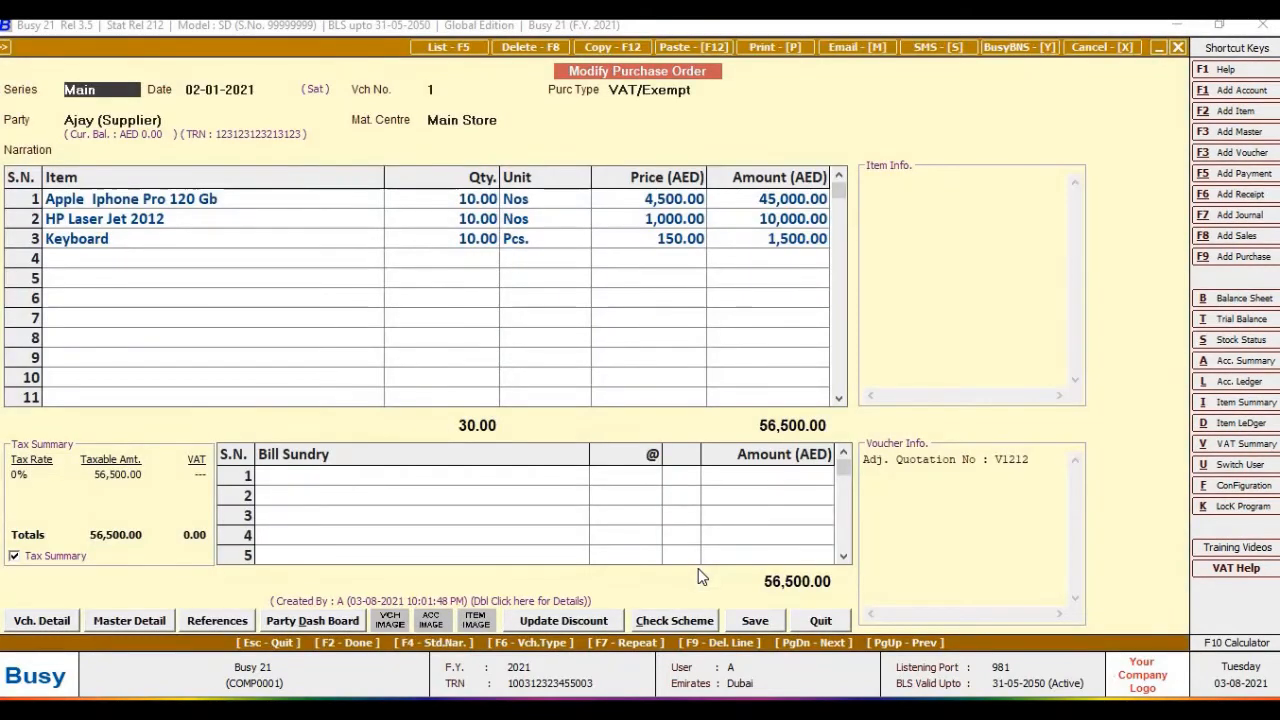
- View the supplier's account ledger from 01-01-2021 to 02-01-2021, and highlight Goods Receipt Note in the Word workflow list
key("alt+l")
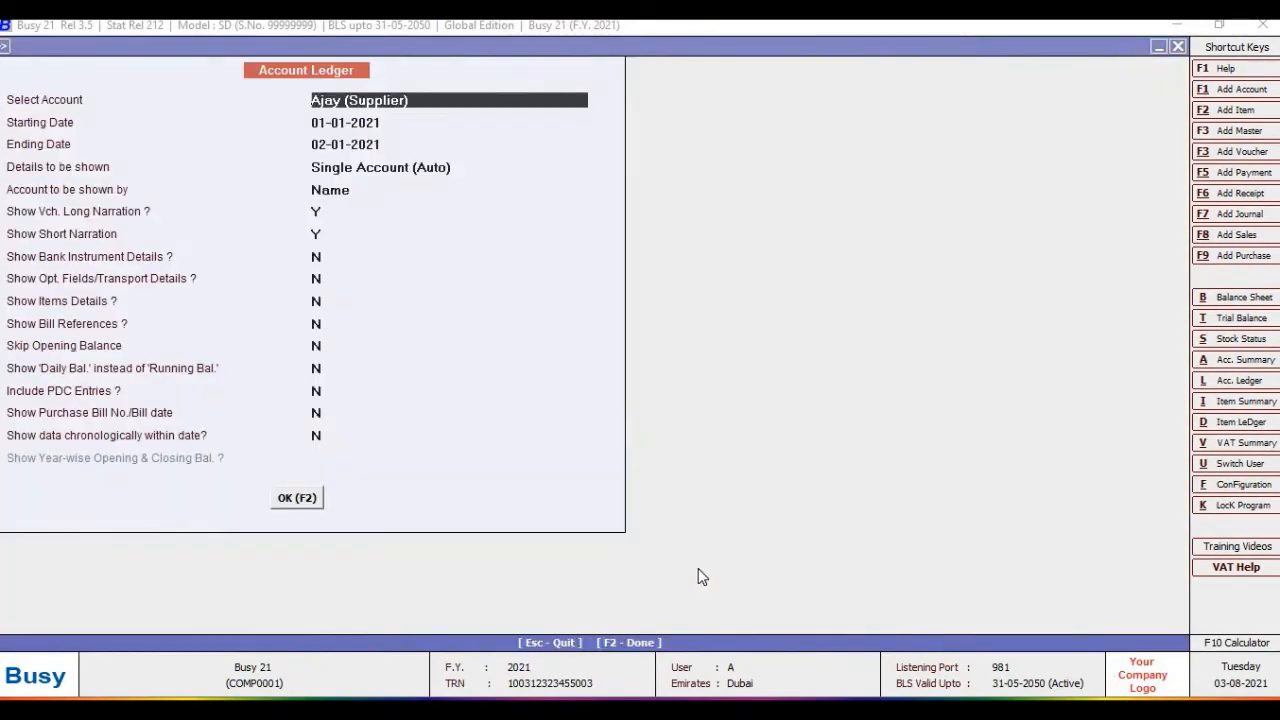
key("F2")
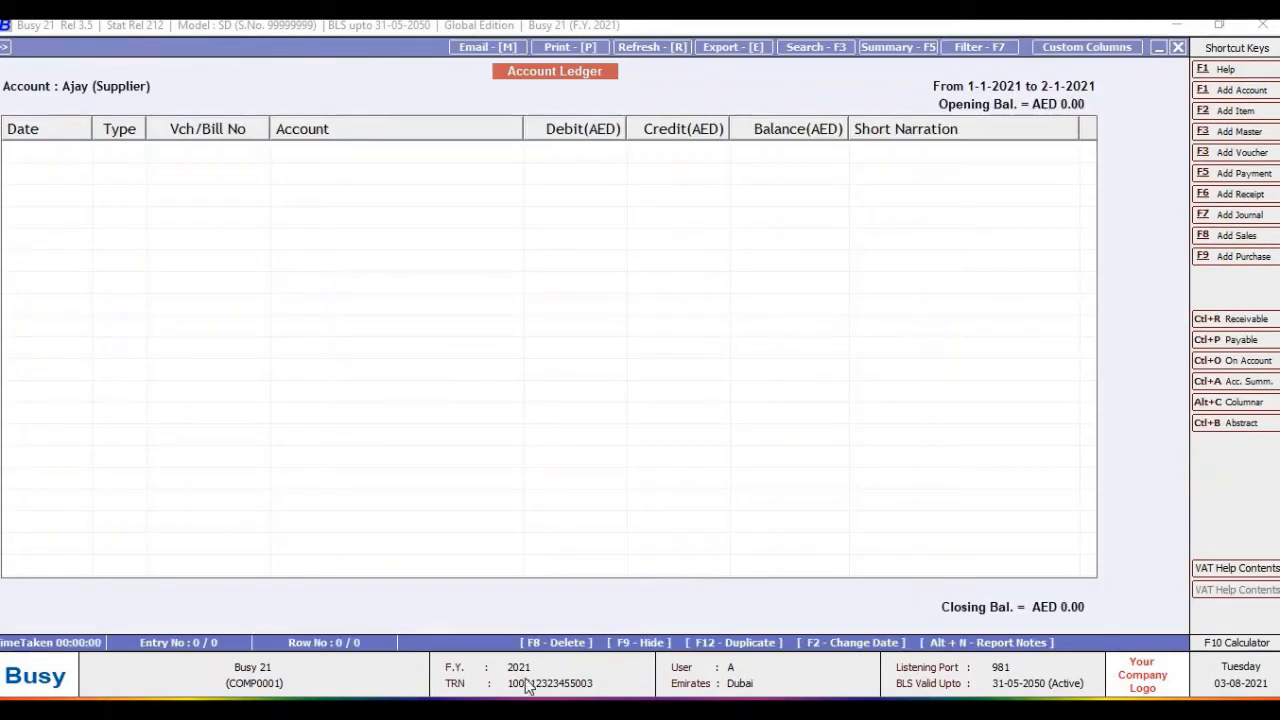
key("Escape")
key("alt+Tab")
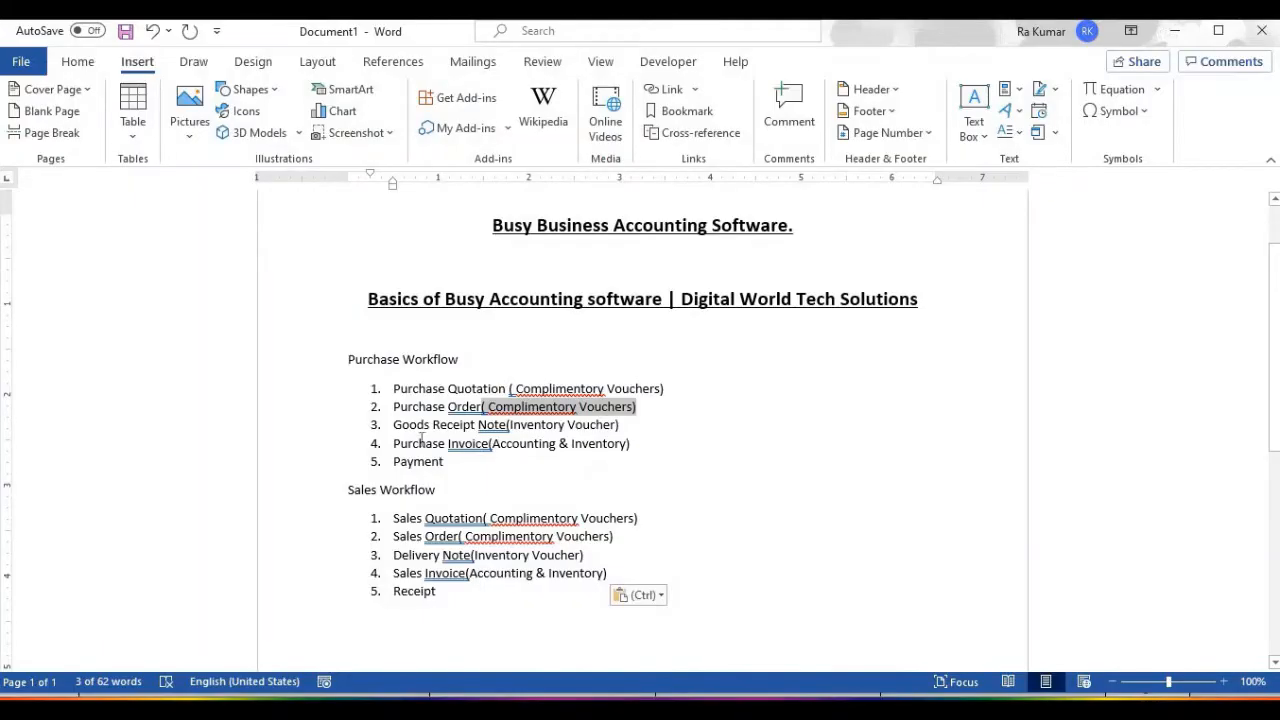
left_click_drag(395, 425, 552, 428)
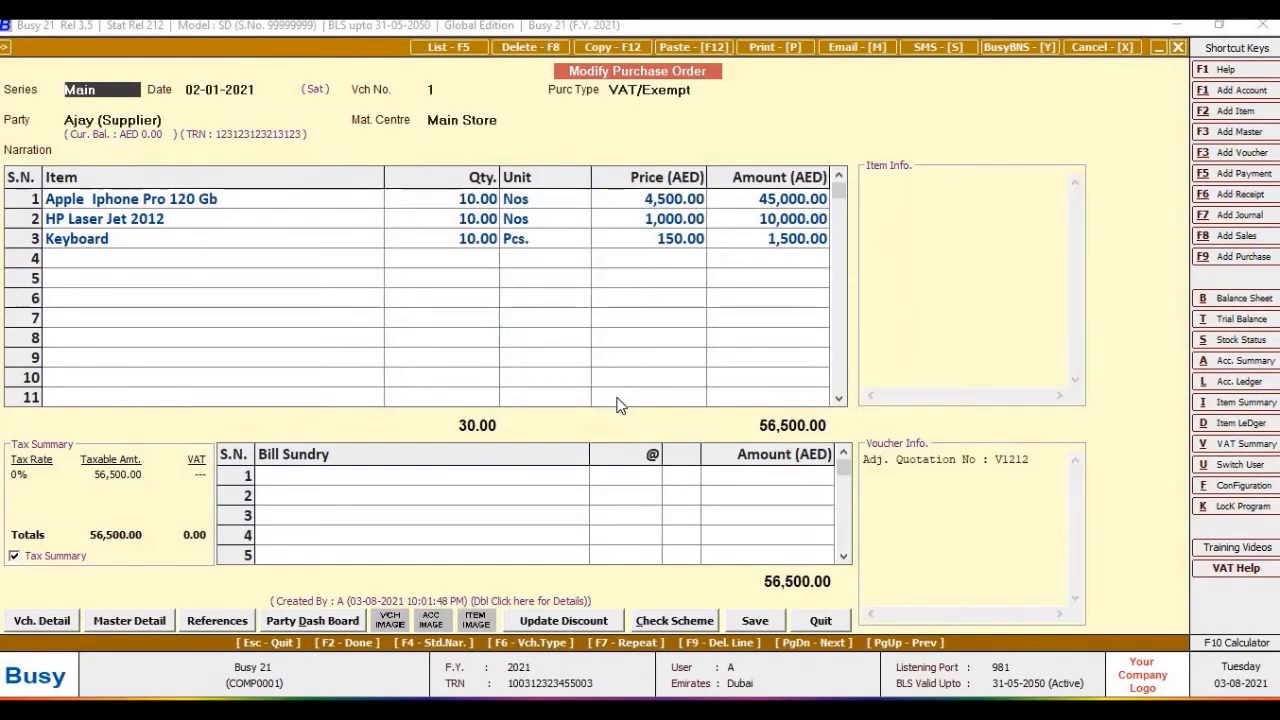
- Back in Busy, close the purchase order and start a new Mat. Rcvd. from Party voucher
key("Escape")
key("Escape")
key("Escape")
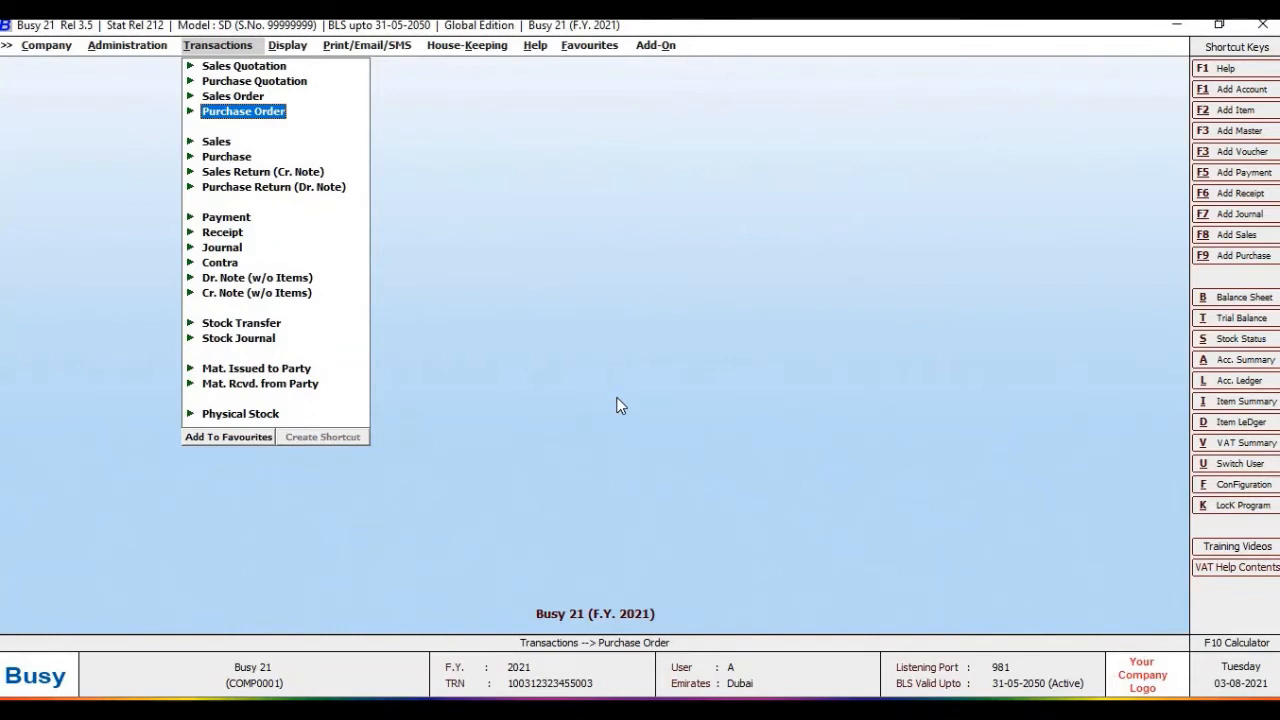
key("Down")
key("Down")
key("Down")
key("Down")
key("Down")
key("Down")
key("Down")
key("Down")
key("Down")
key("Down")
key("Down")
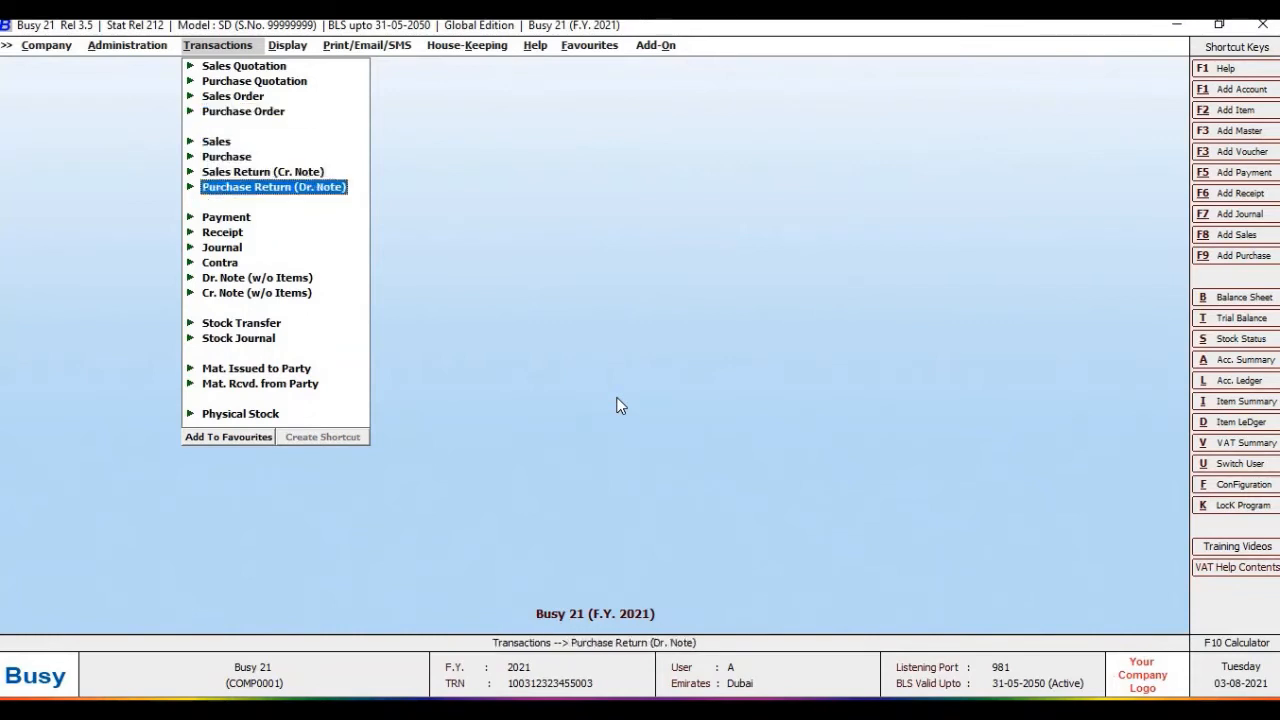
key("Down")
key("Down")
key("Down")
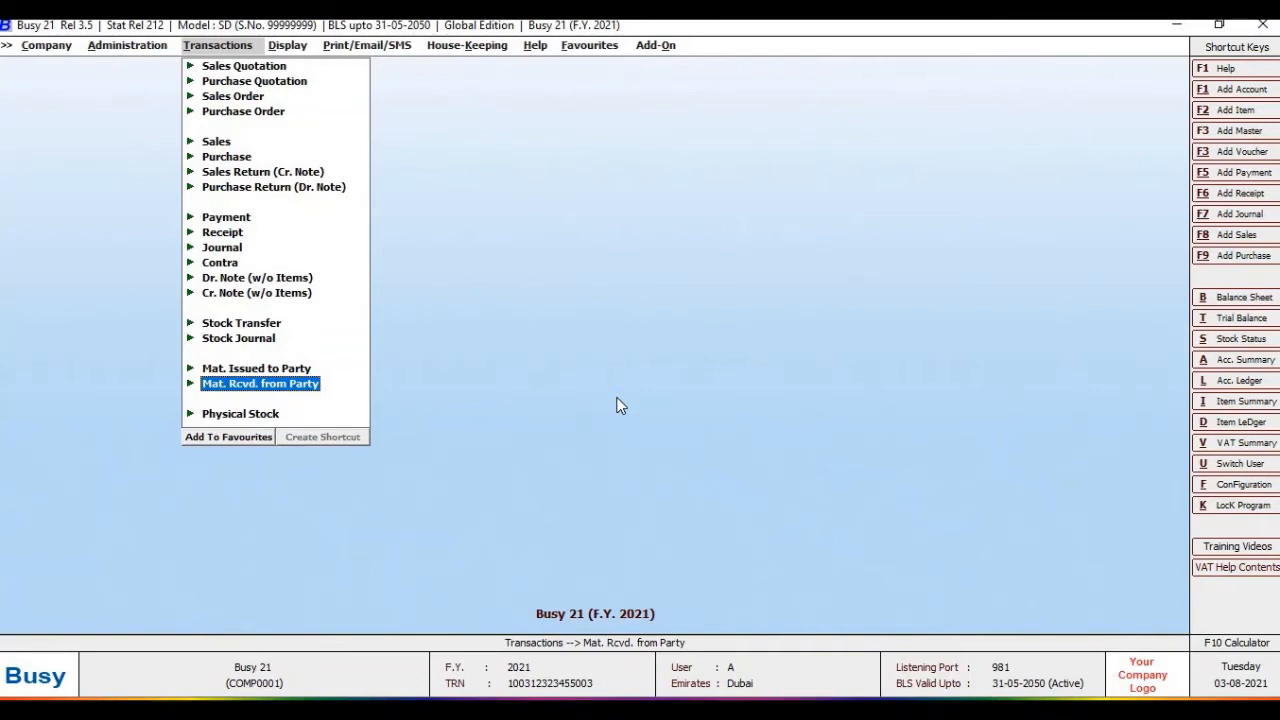
key("Return")
key("Return")
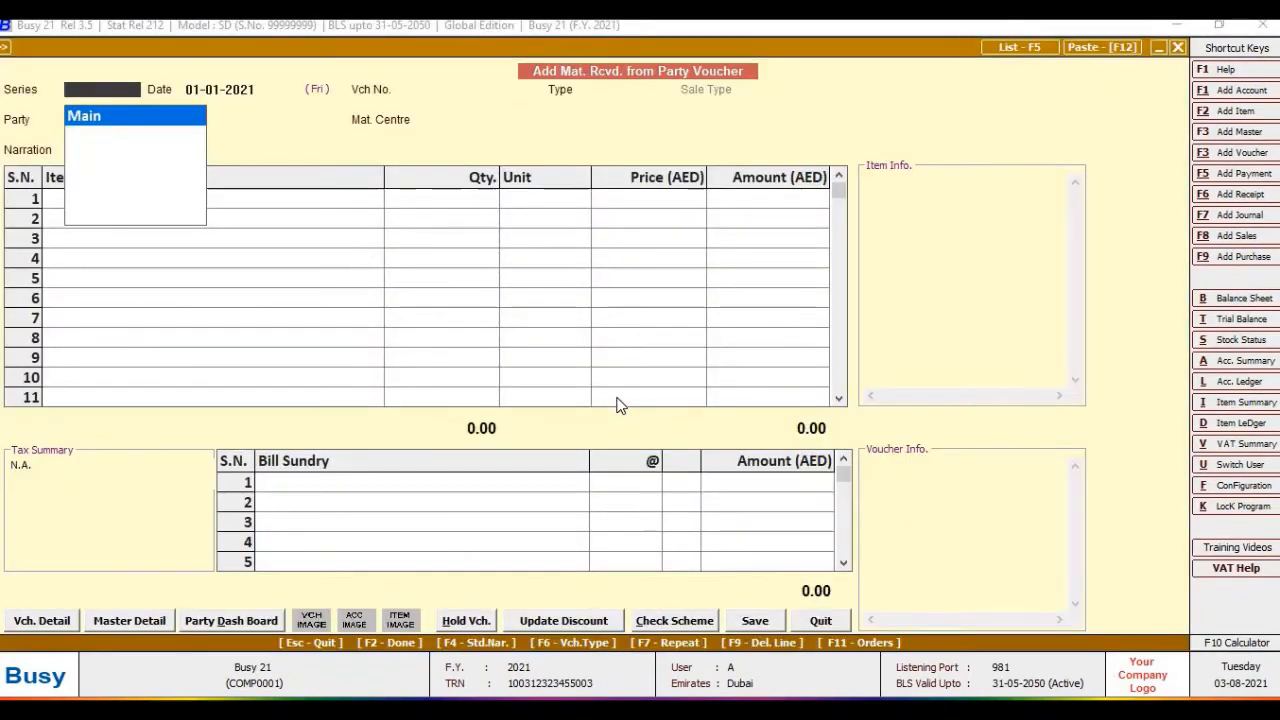
- Give the material received voucher series Main, date 03-01-2021 and voucher number 32242
key("Return")
type("3")
key("Return")
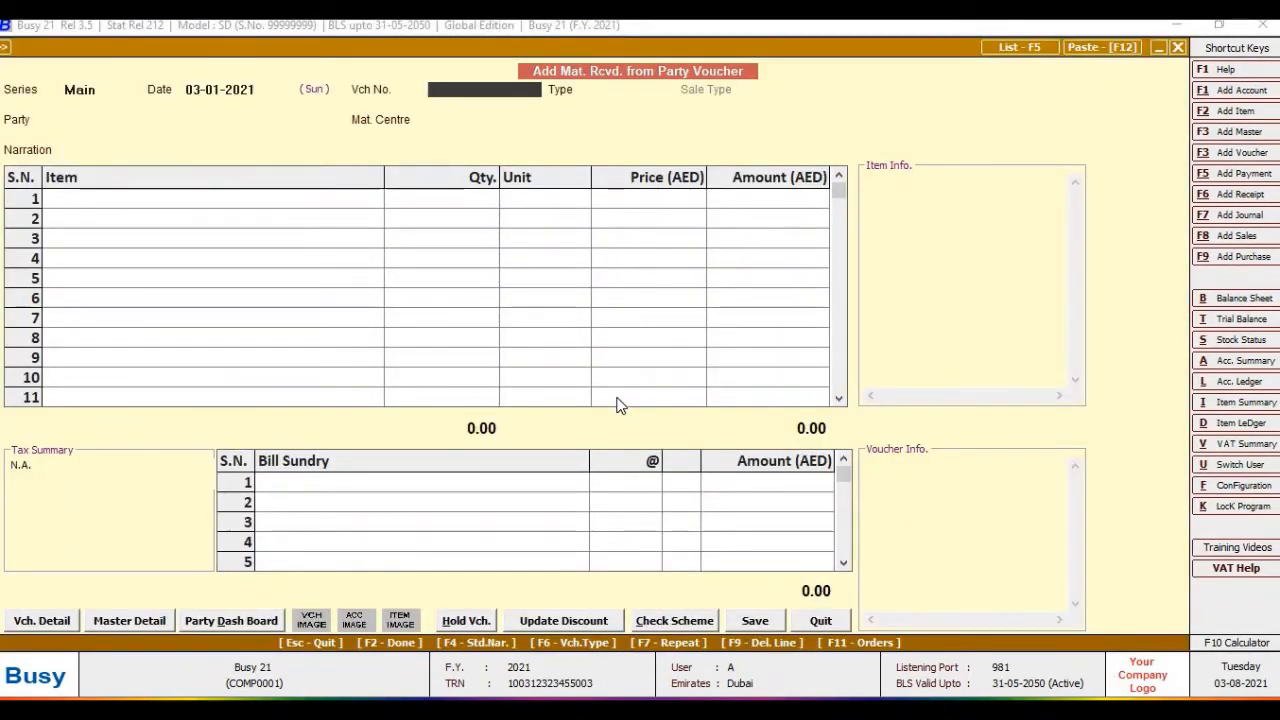
type("32242")
key("Return")
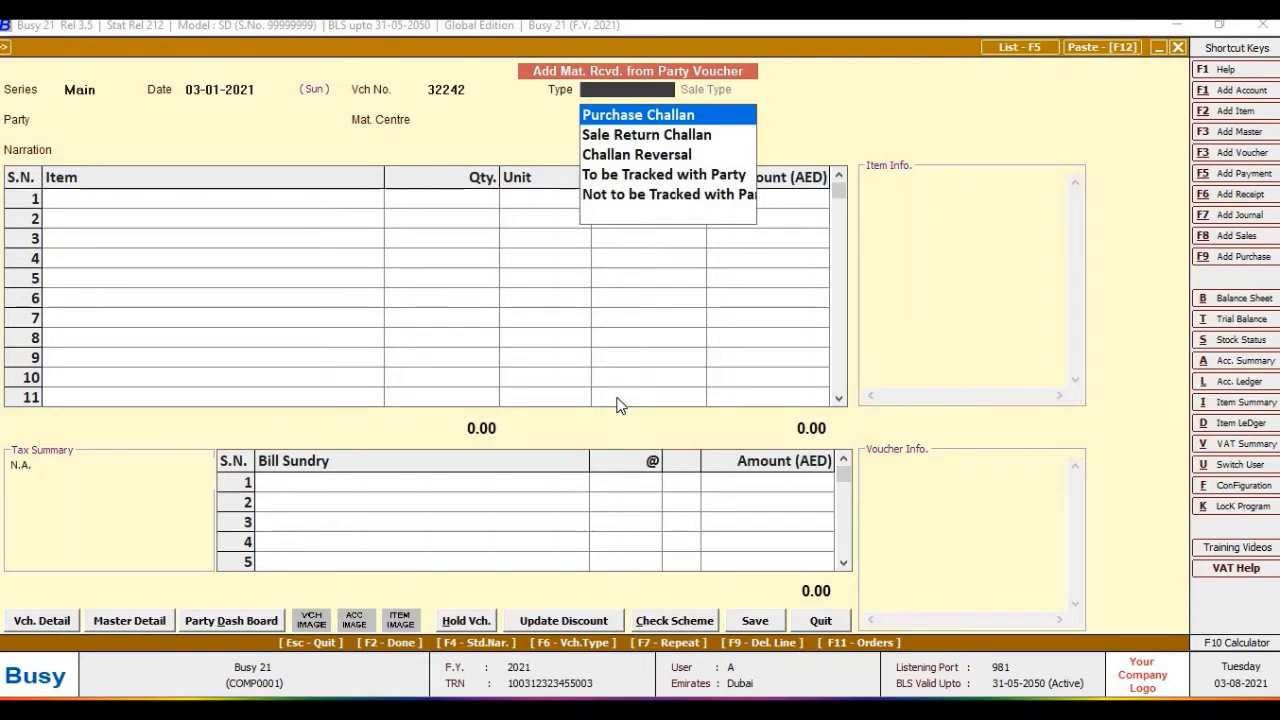
- Set the voucher's type to Purchase Challan, purchase type VAT/Exempt, the supplier as party and Main Store as material centre
key("Return")
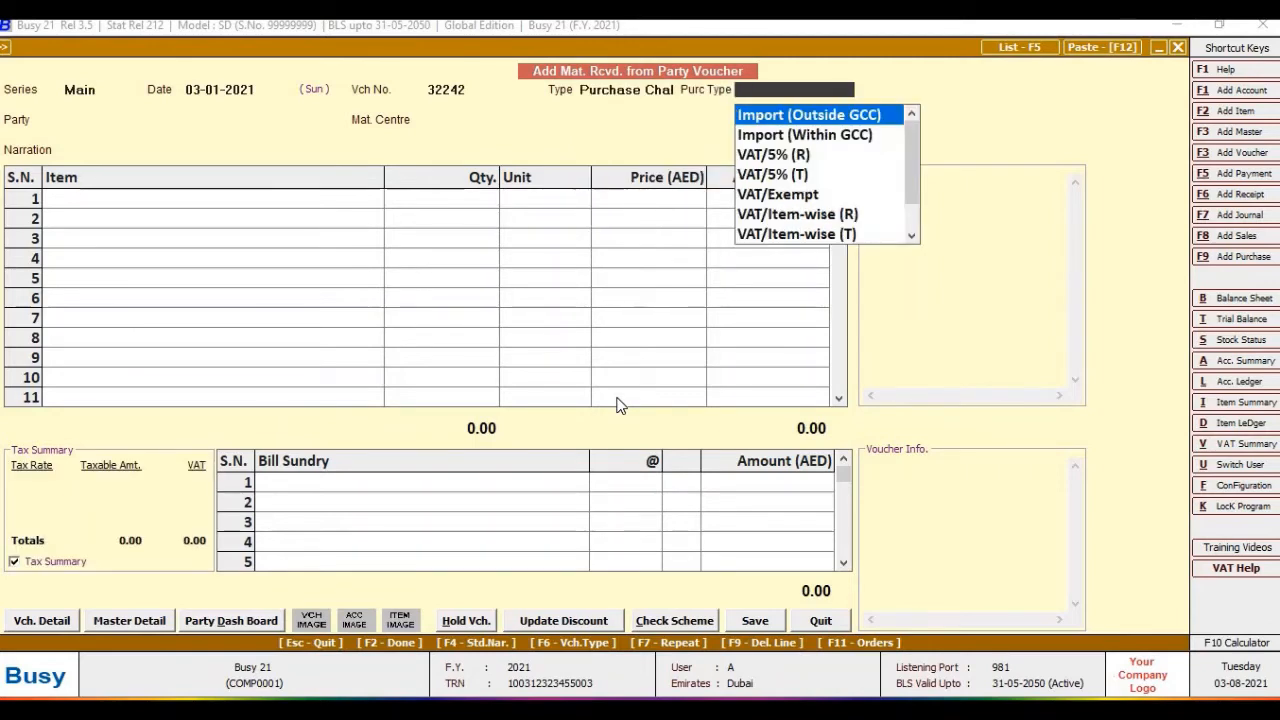
key("Down")
key("Down")
key("Down")
key("Down")
key("Return")
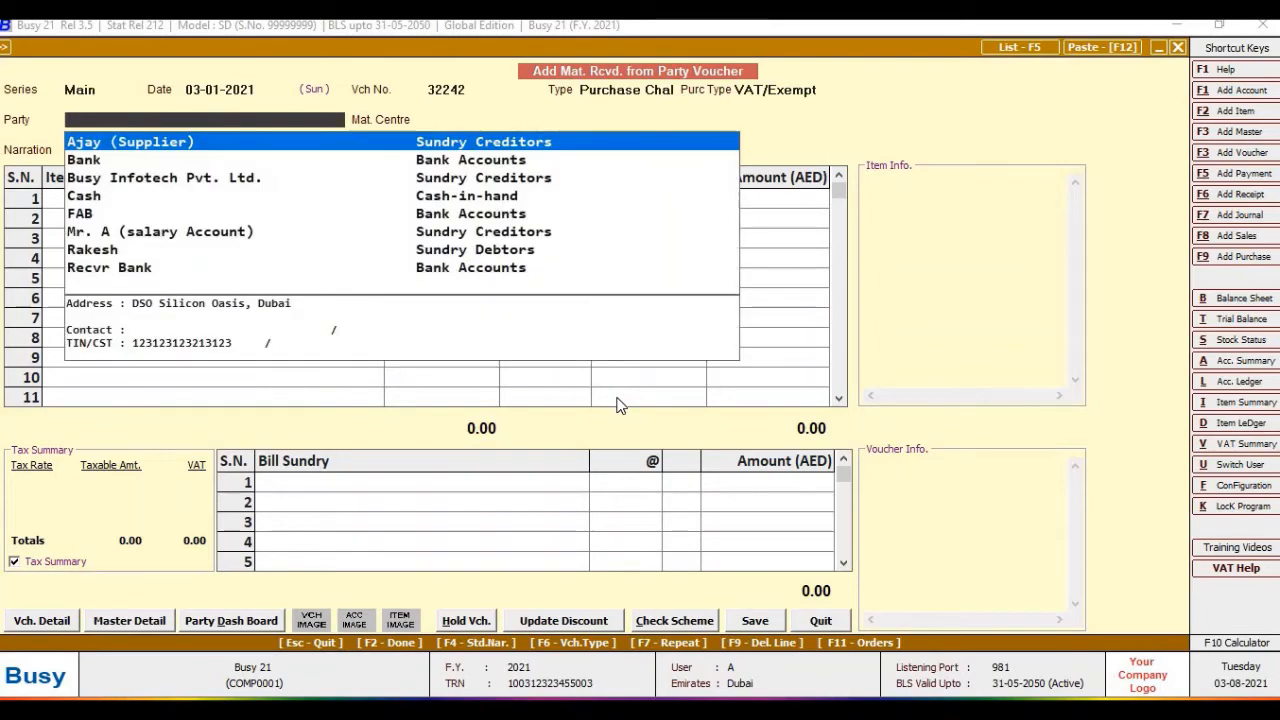
key("Return")
key("Return")
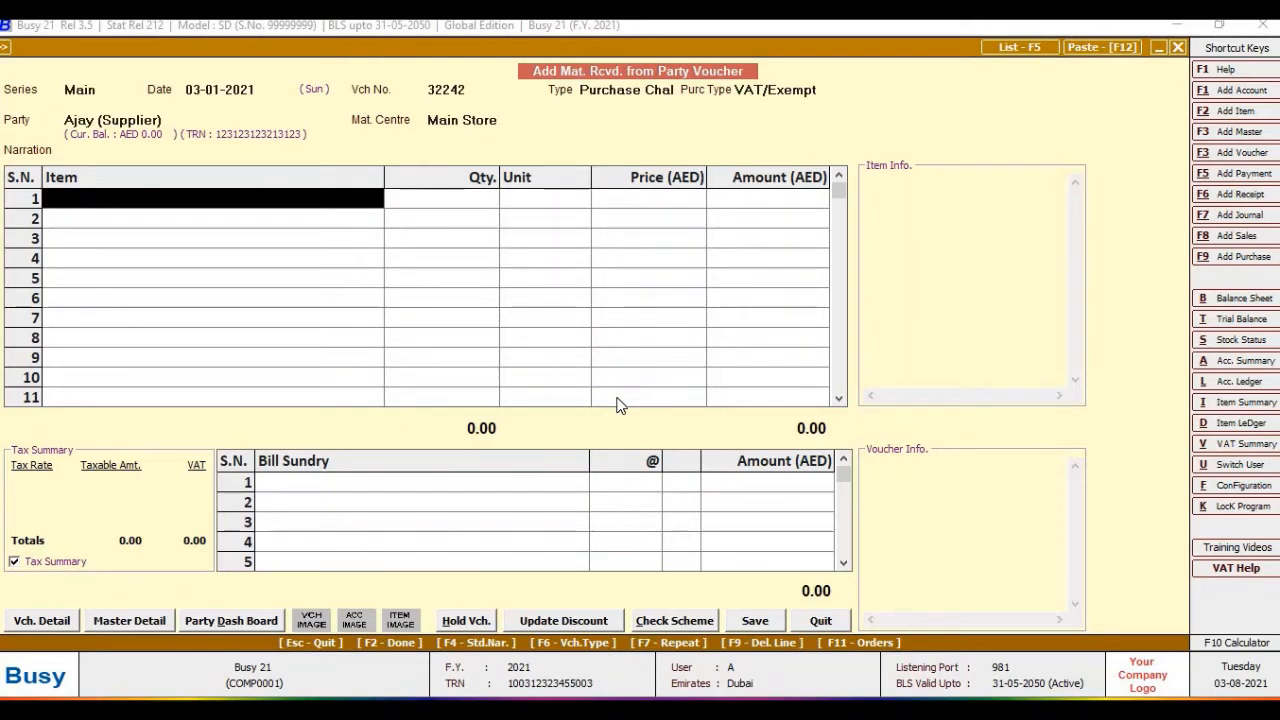
- Fill the voucher with the items of pending order 1 dated 02-01-2021 and look over their quantities and prices
key("F11")
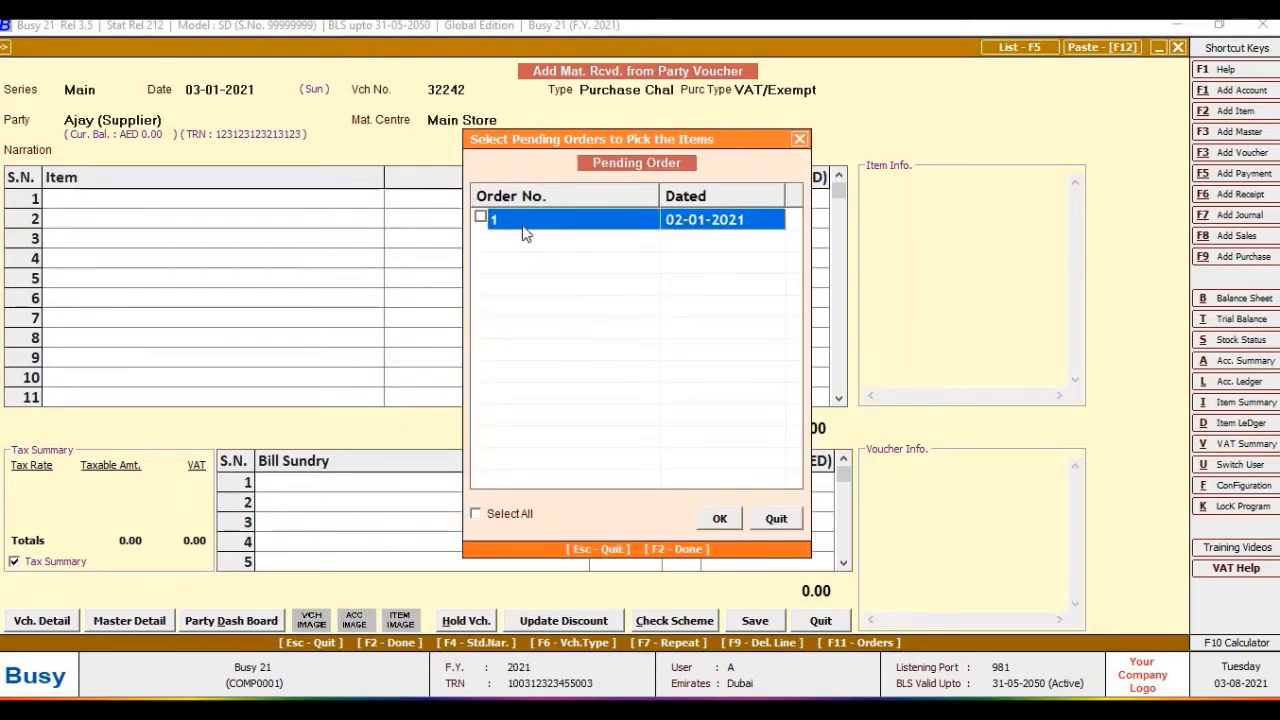
left_click(480, 216)
left_click(719, 520)
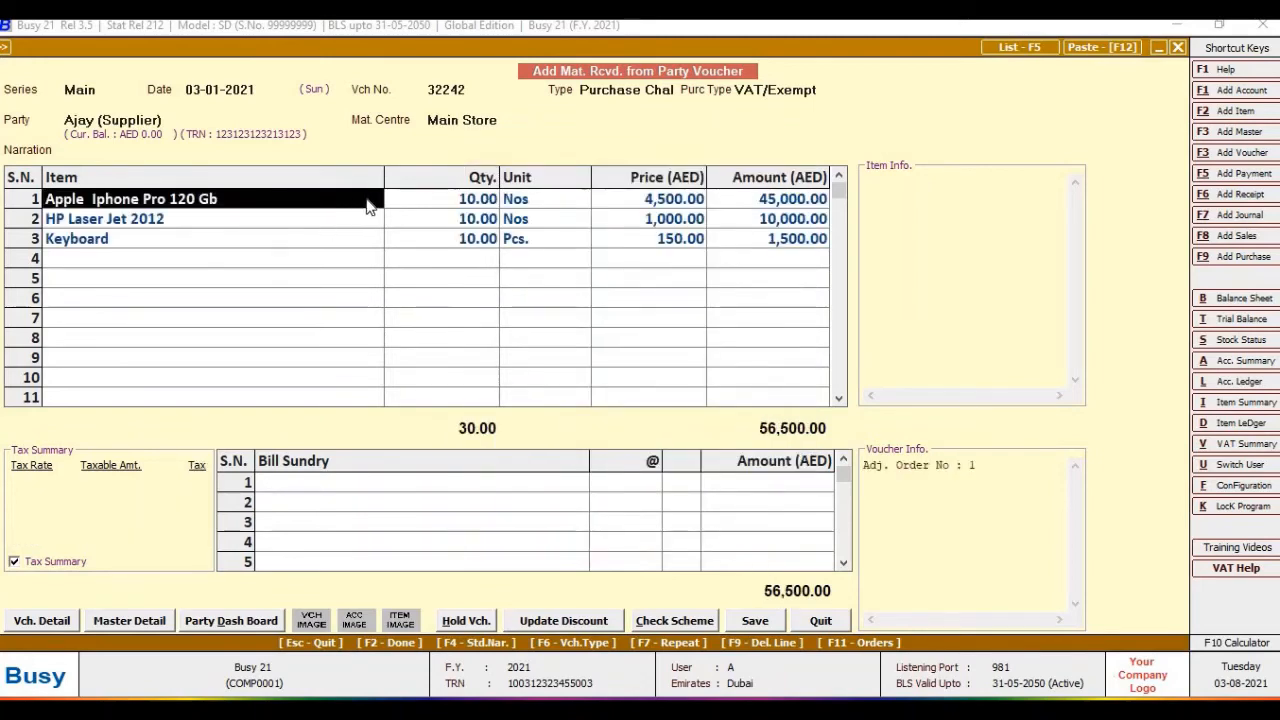
key("Return")
key("Return")
key("Return")
key("Return")
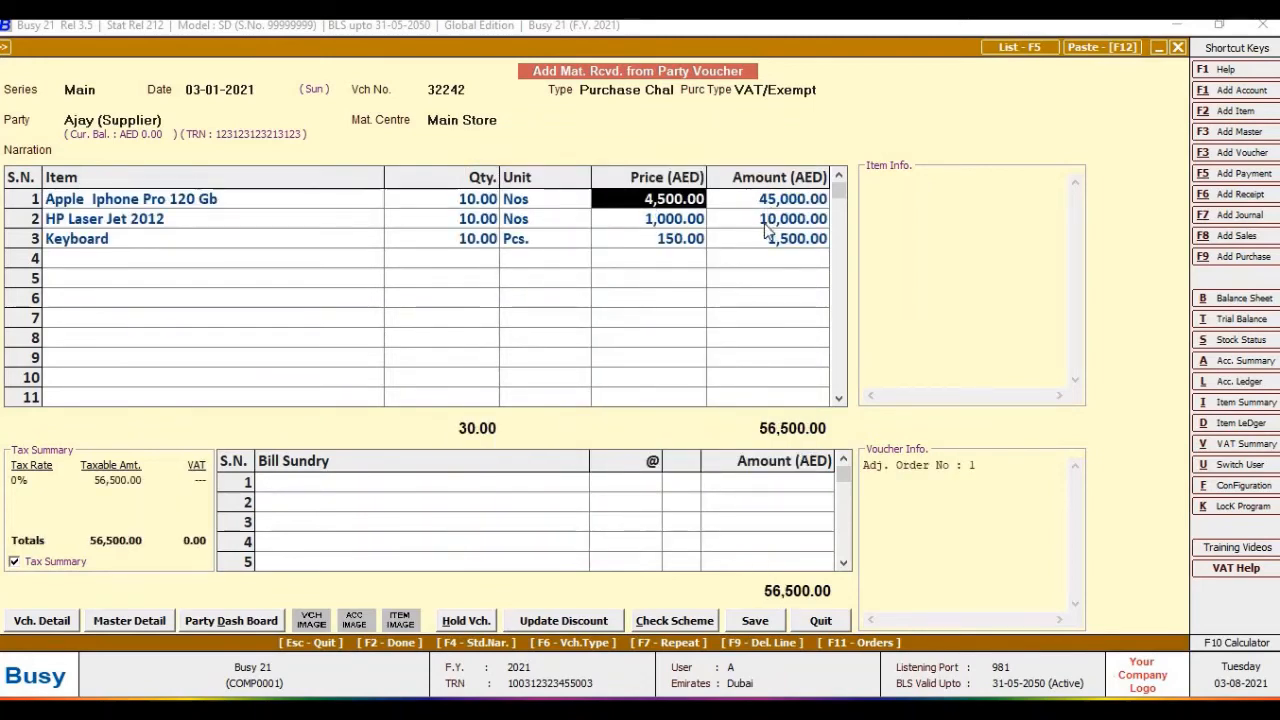
left_click_drag(611, 229, 420, 230)
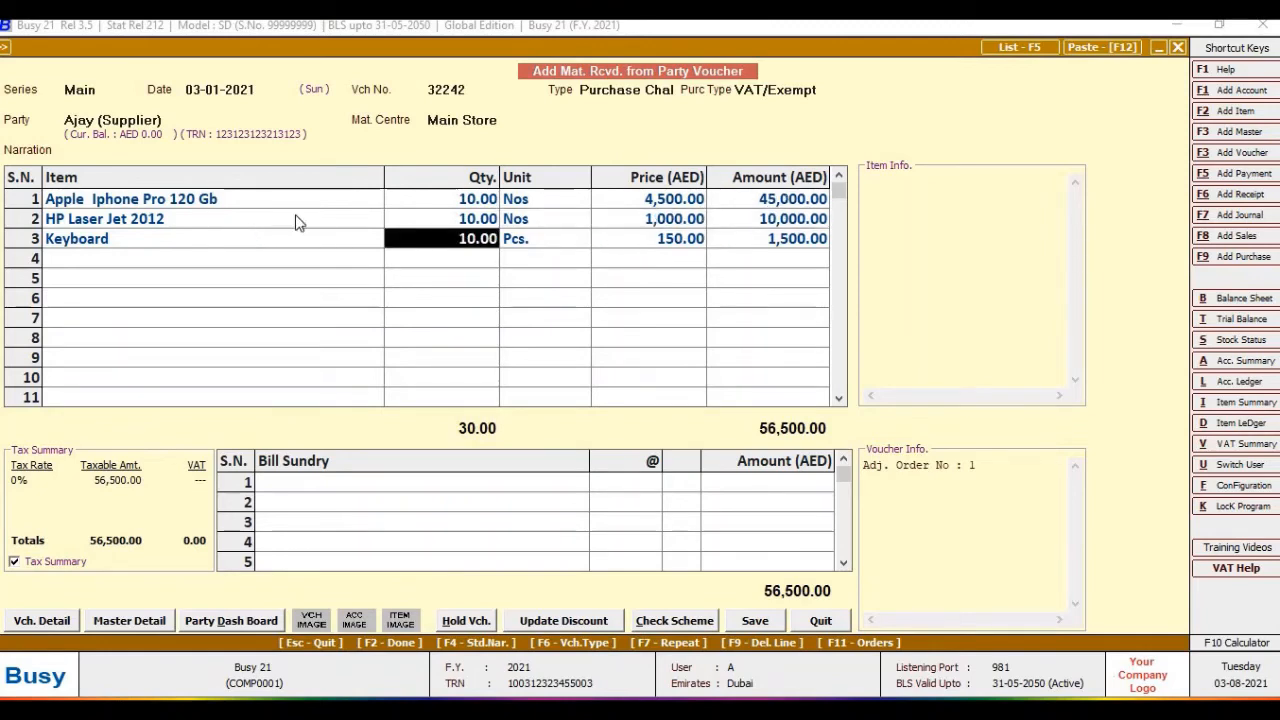
- Save the material received voucher, accepting challan reference 32242 with due date 03-01-2021 for all three items
left_click(765, 622)
left_click(687, 410)
left_click(687, 410)
left_click(687, 410)
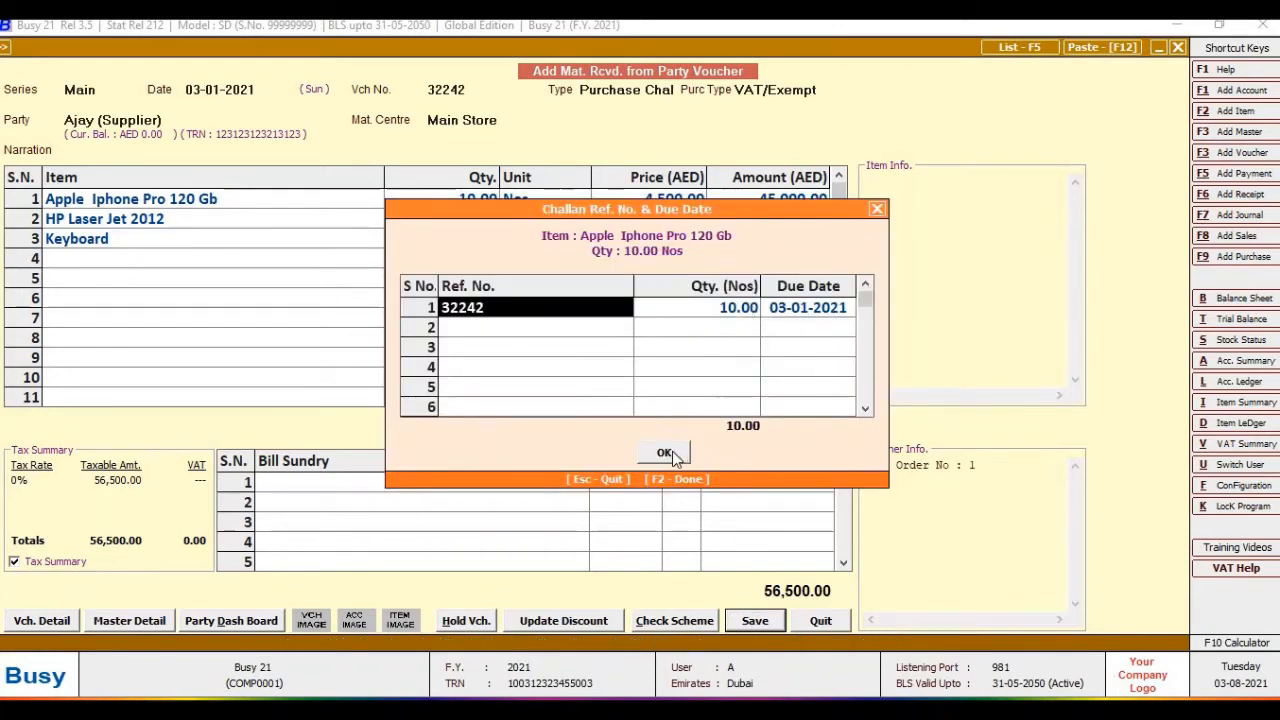
left_click(668, 453)
left_click(668, 453)
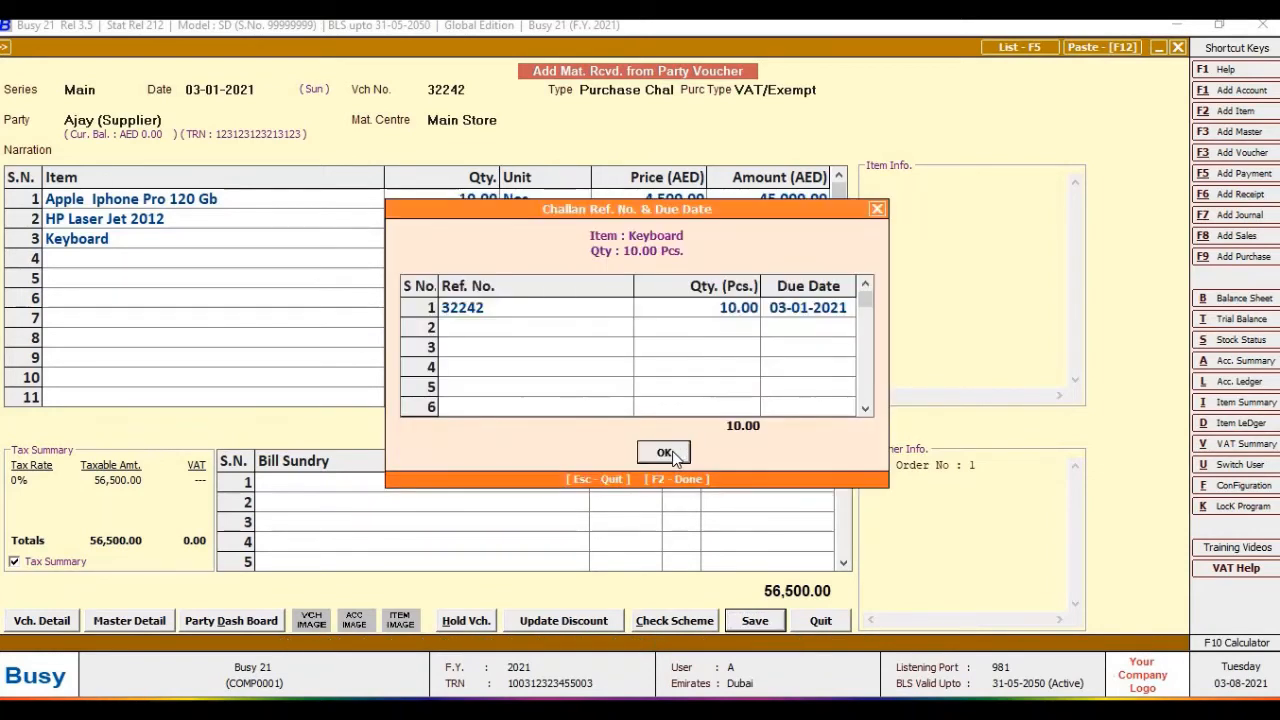
left_click(665, 453)
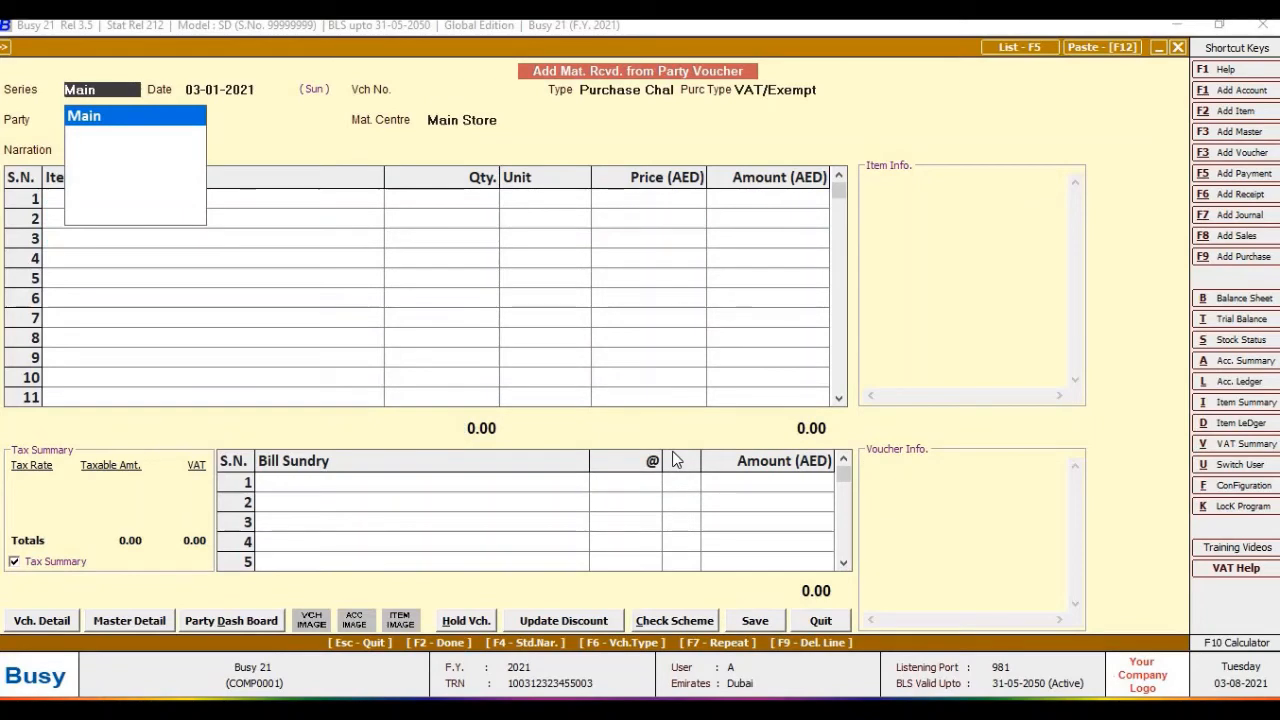
- Leave the blank voucher and display the stock status at the end of 03-01-2021 in the STANDARD format
key("Escape")
key("Escape")
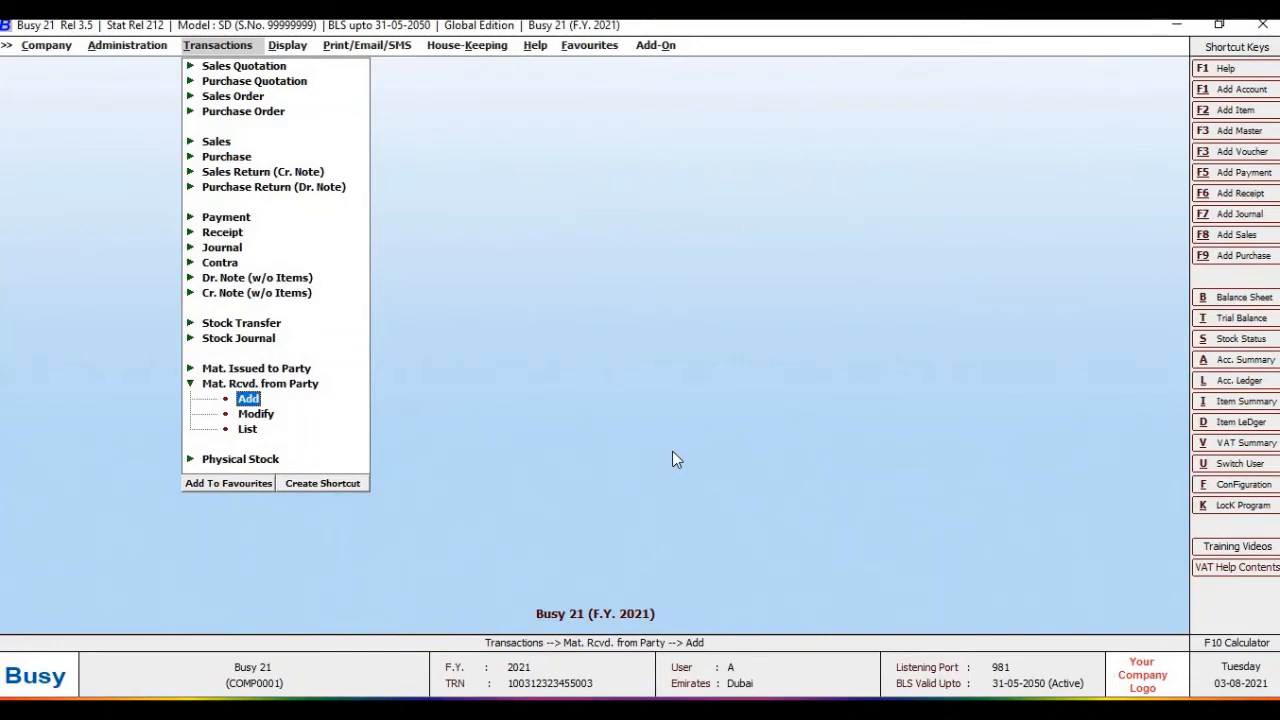
key("alt+s")
key("Return")
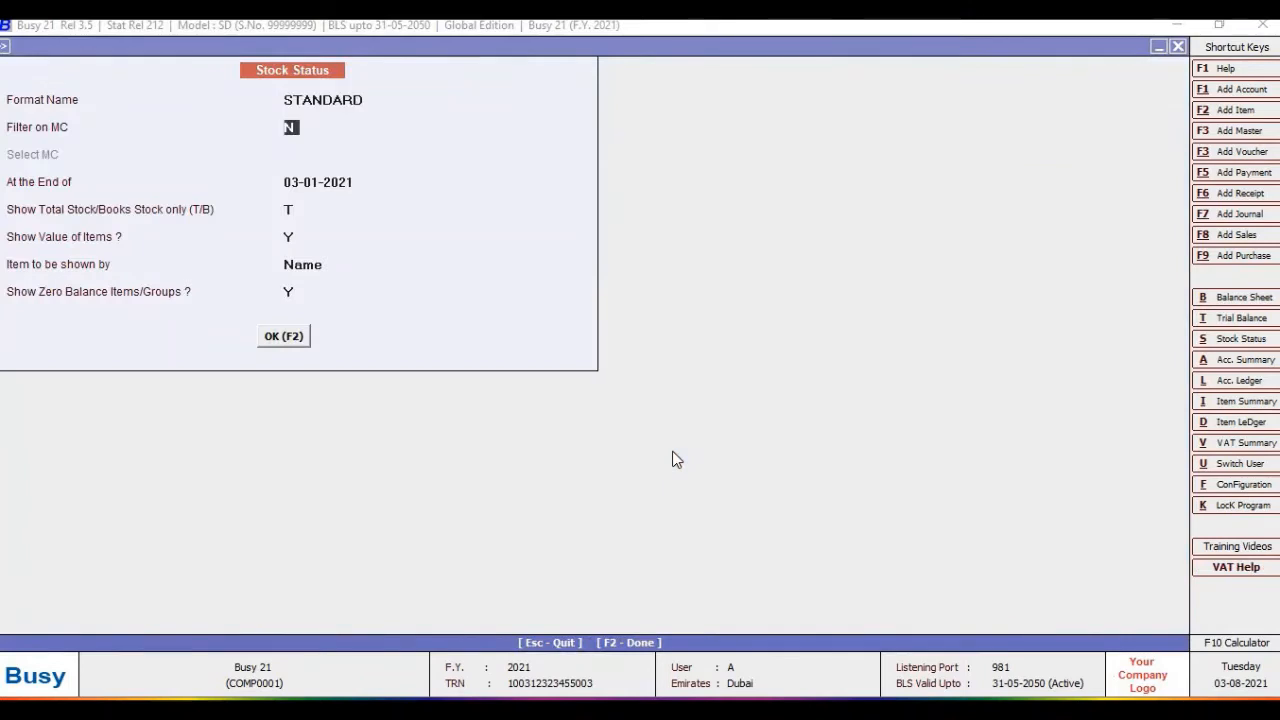
key("Return")
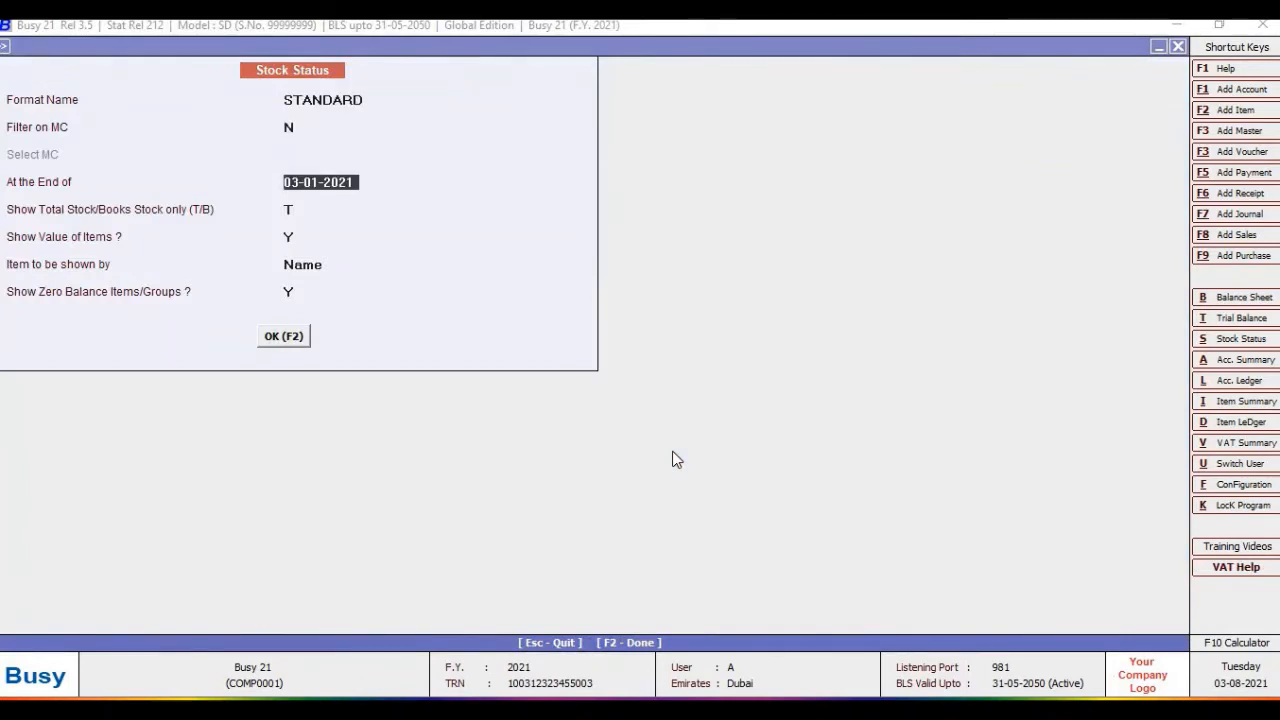
key("Return")
key("Return")
key("Return")
key("Return")
key("Return")
key("Return")
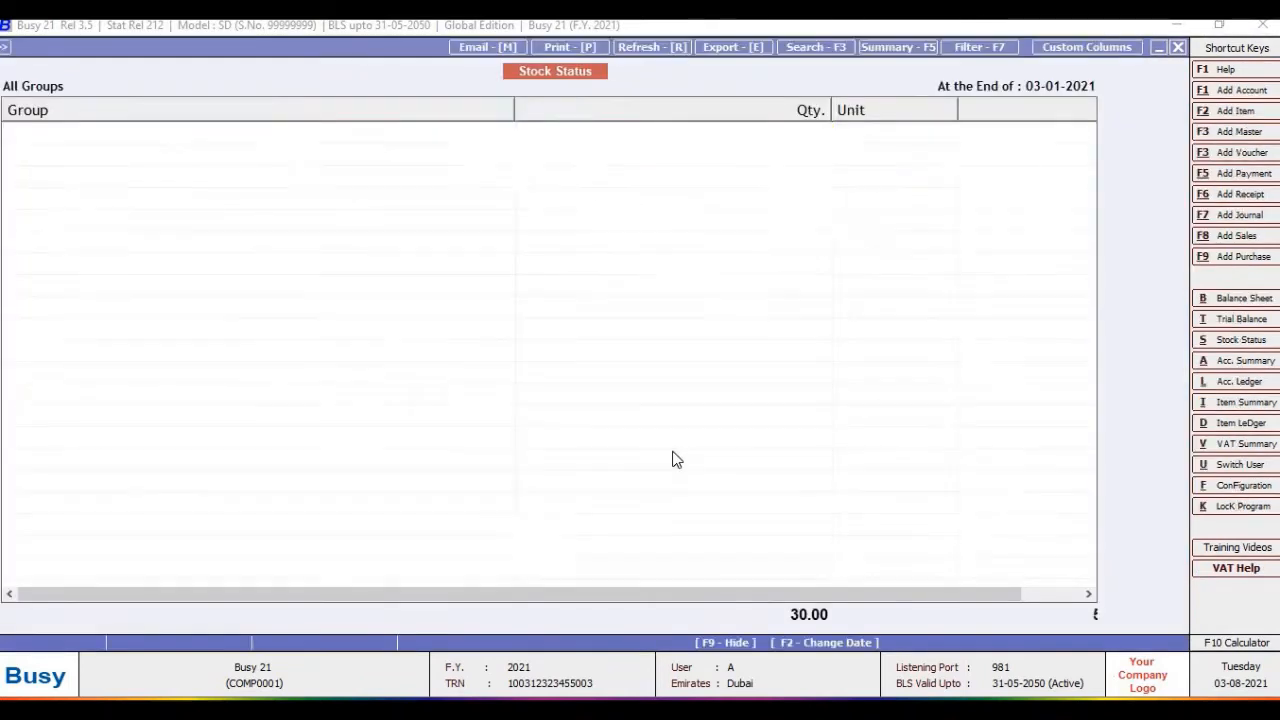
- Look through the item groups' stock quantities and open the General group's stock status
key("Down")
key("Down")
key("Down")
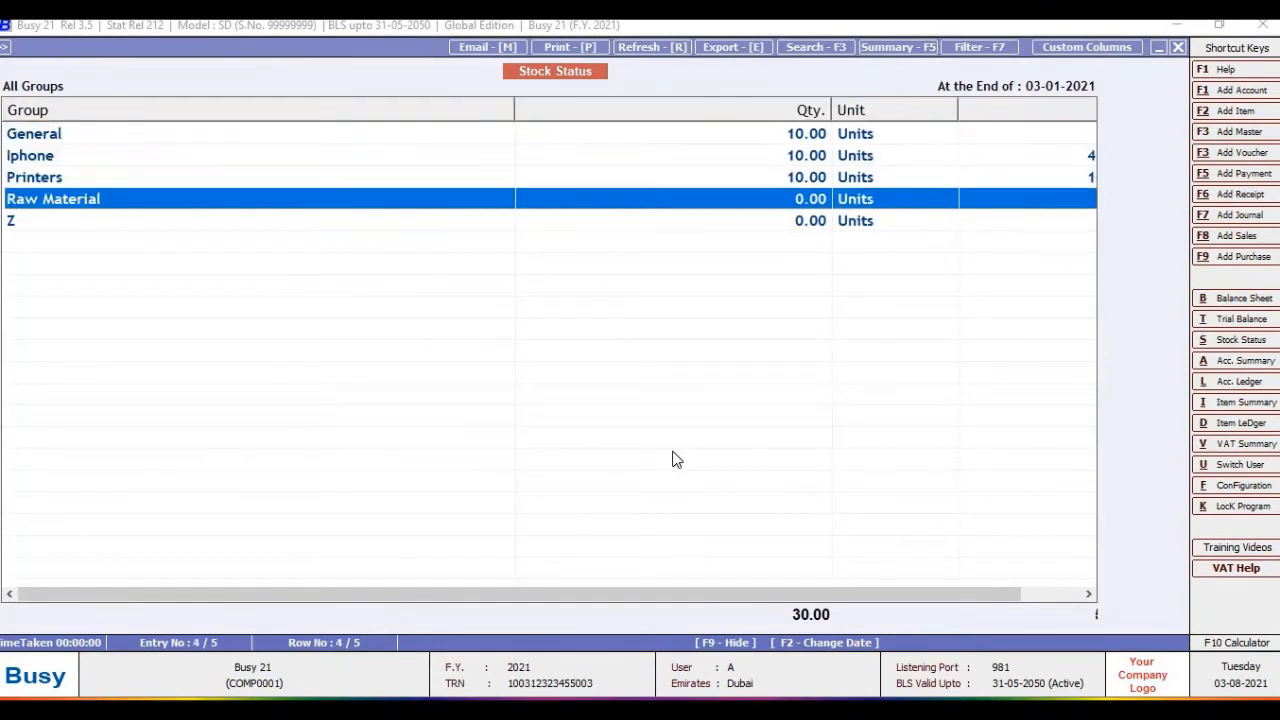
key("Up")
key("Up")
key("Up")
key("Return")
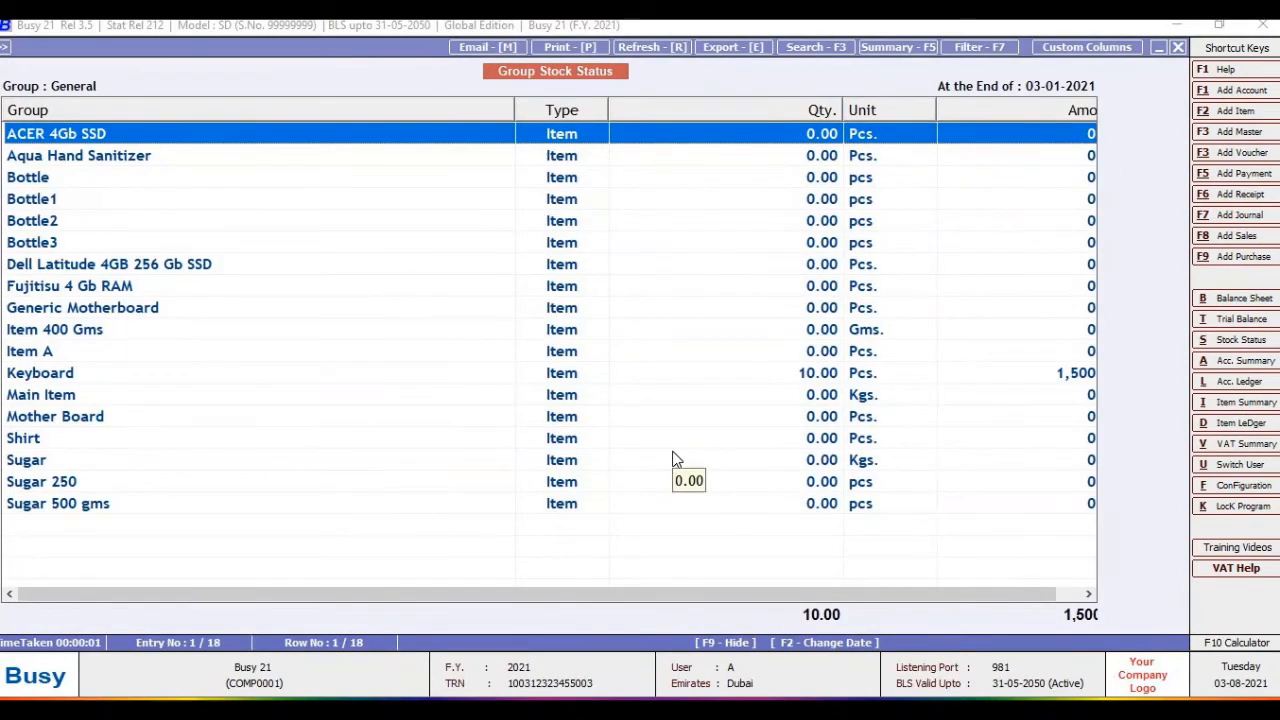
- Check the Keyboard's quantity and amount in the General group and open its monthly inventory summary
key("Down")
key("Down")
key("Down")
key("Down")
key("Down")
key("Down")
key("Down")
key("Down")
key("Down")
key("Down")
key("Down")
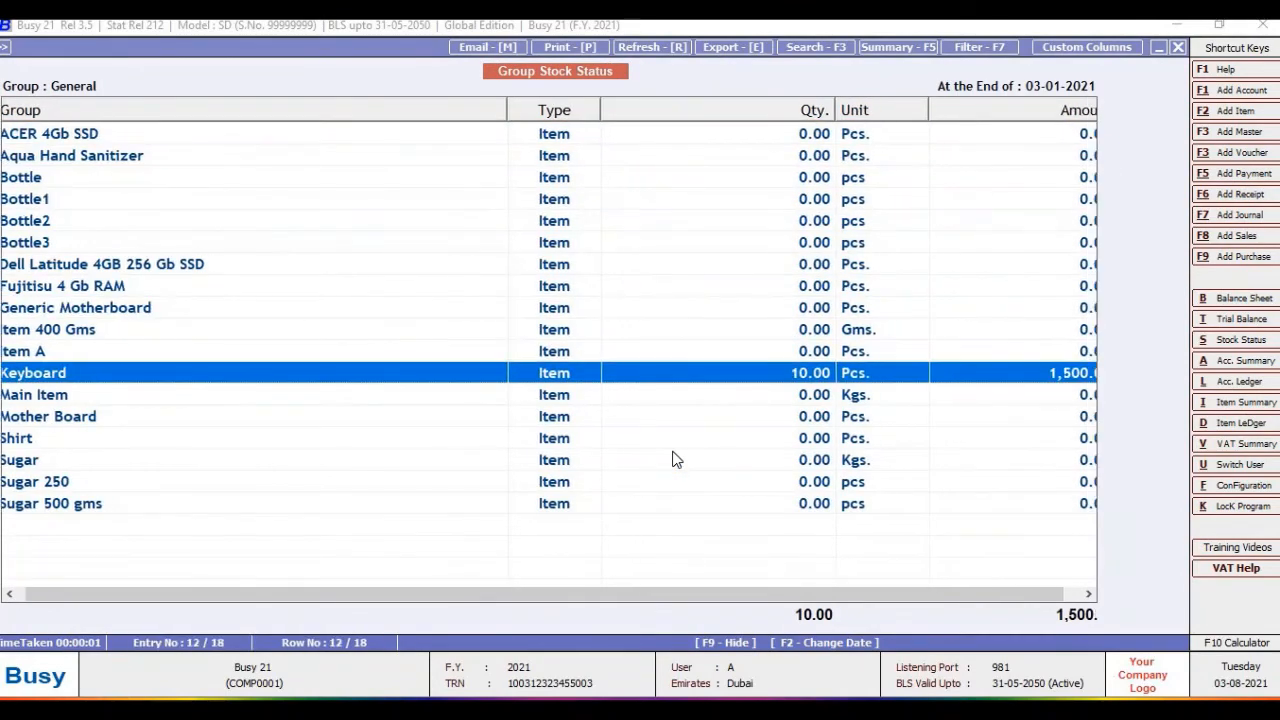
key("Right")
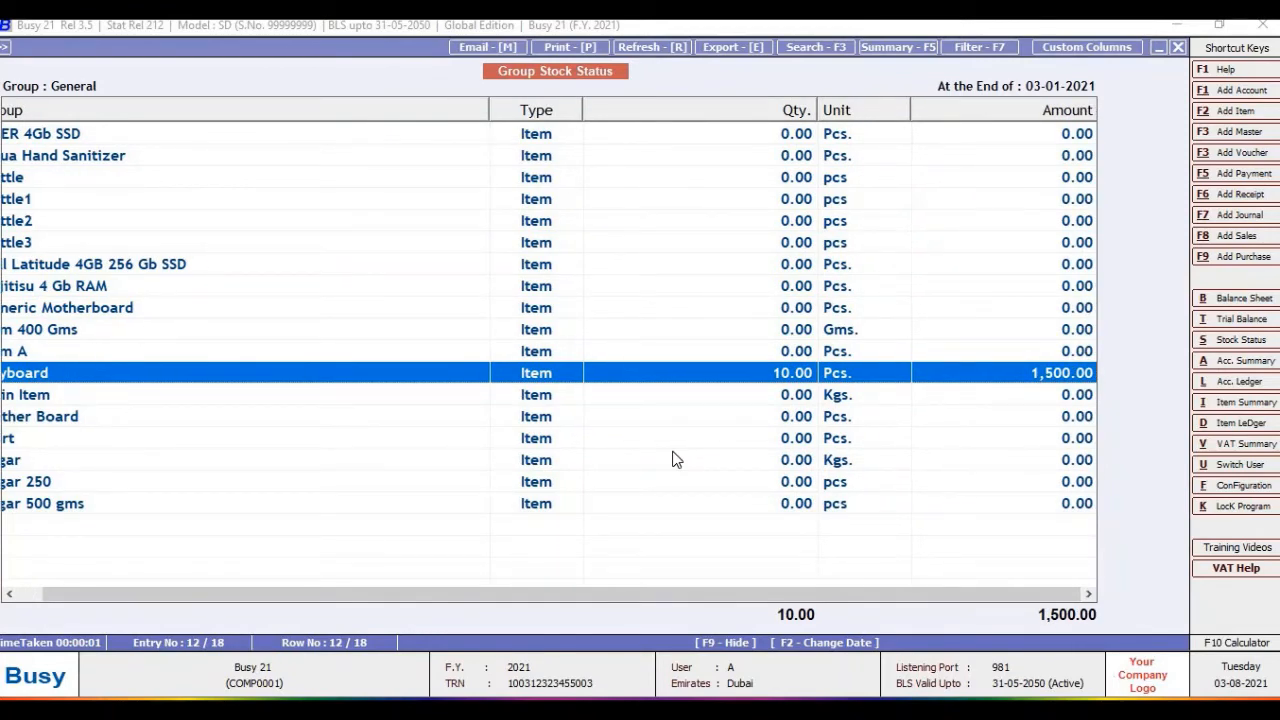
key("Left")
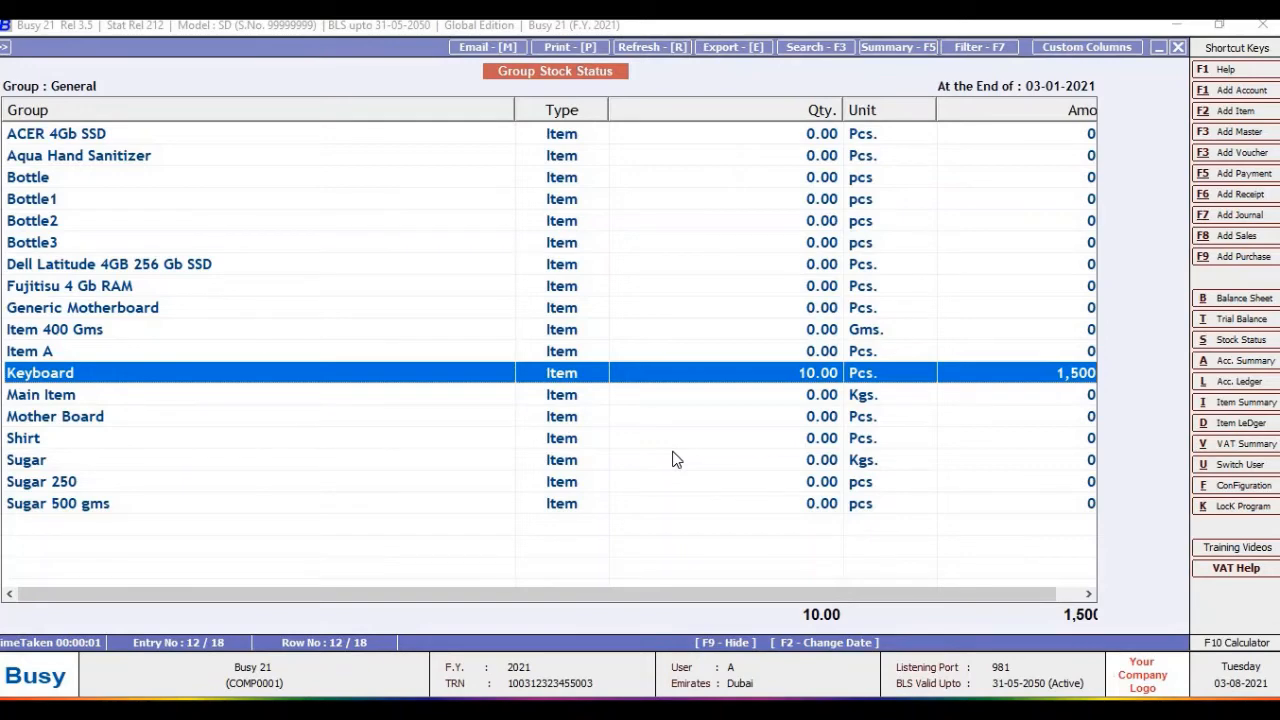
key("Return")
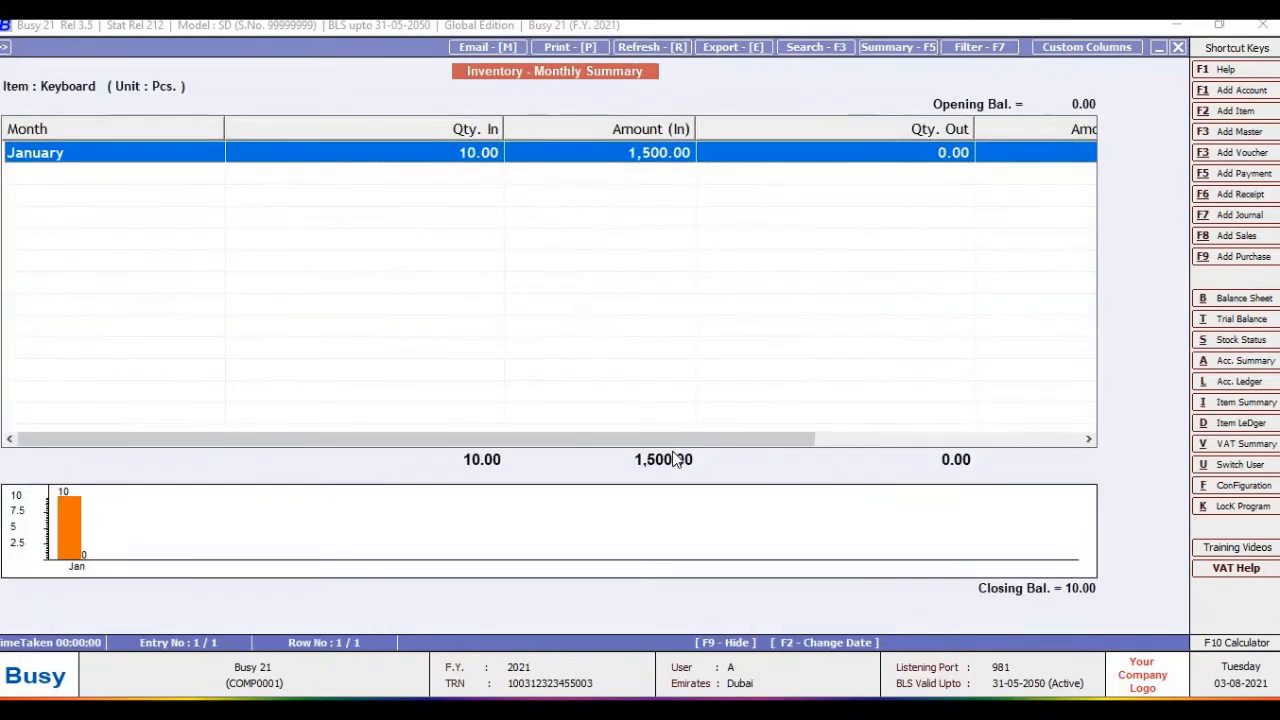
- Open the Keyboard's January stock ledger, check its receipt entry and return to the list of all item groups
key("Return")
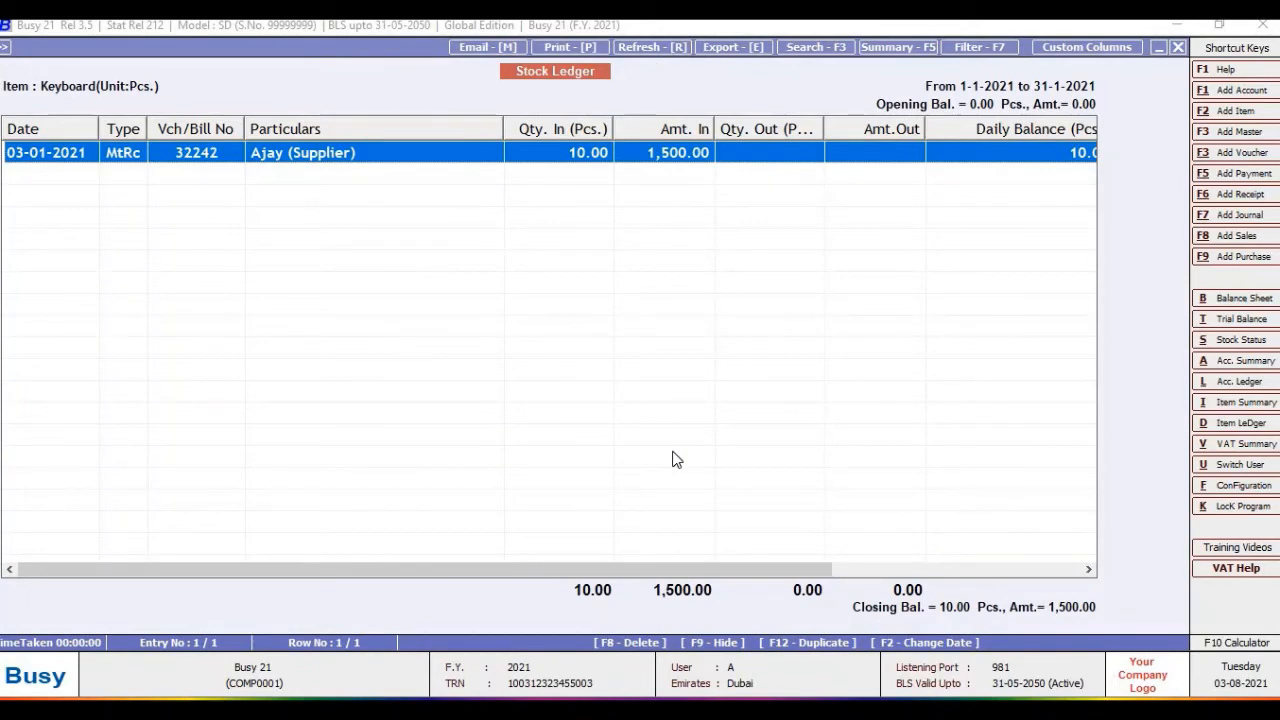
key("Escape")
key("Escape")
key("Escape")
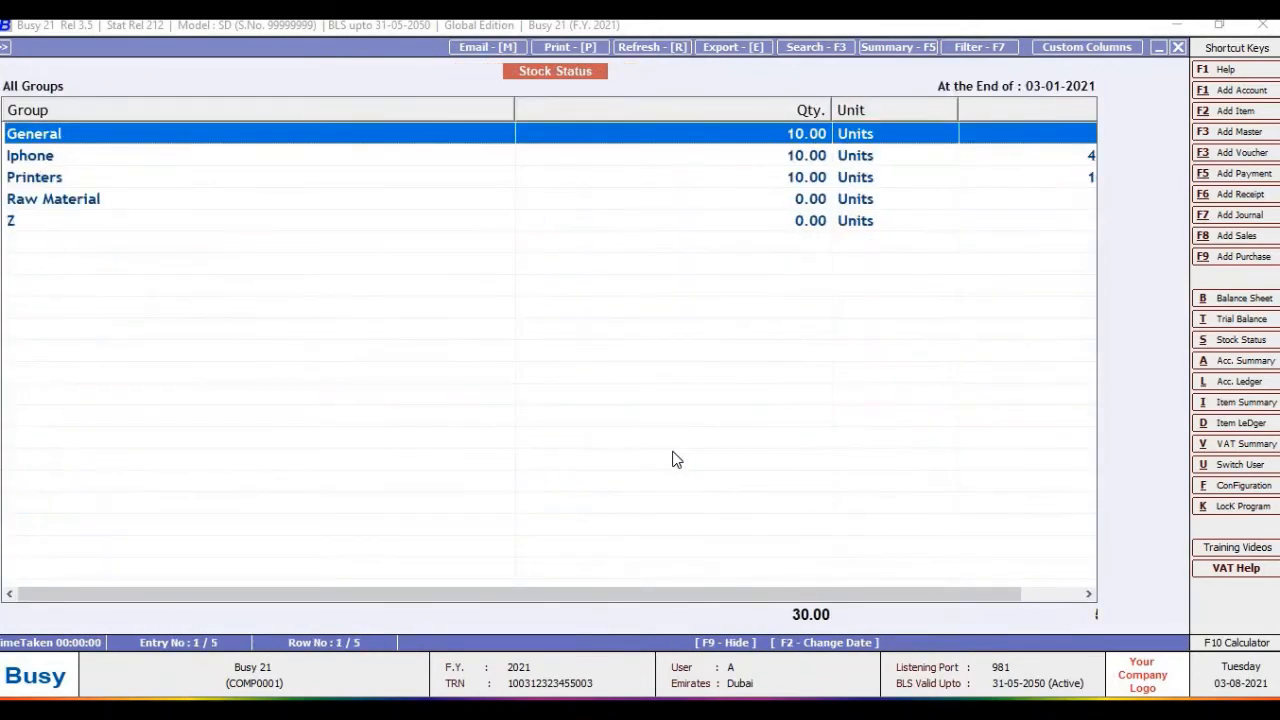
- Drill down from the Iphone group to the Apple Iphone Pro 120 Gb stock ledger and open its material received voucher
key("Down")
key("Return")
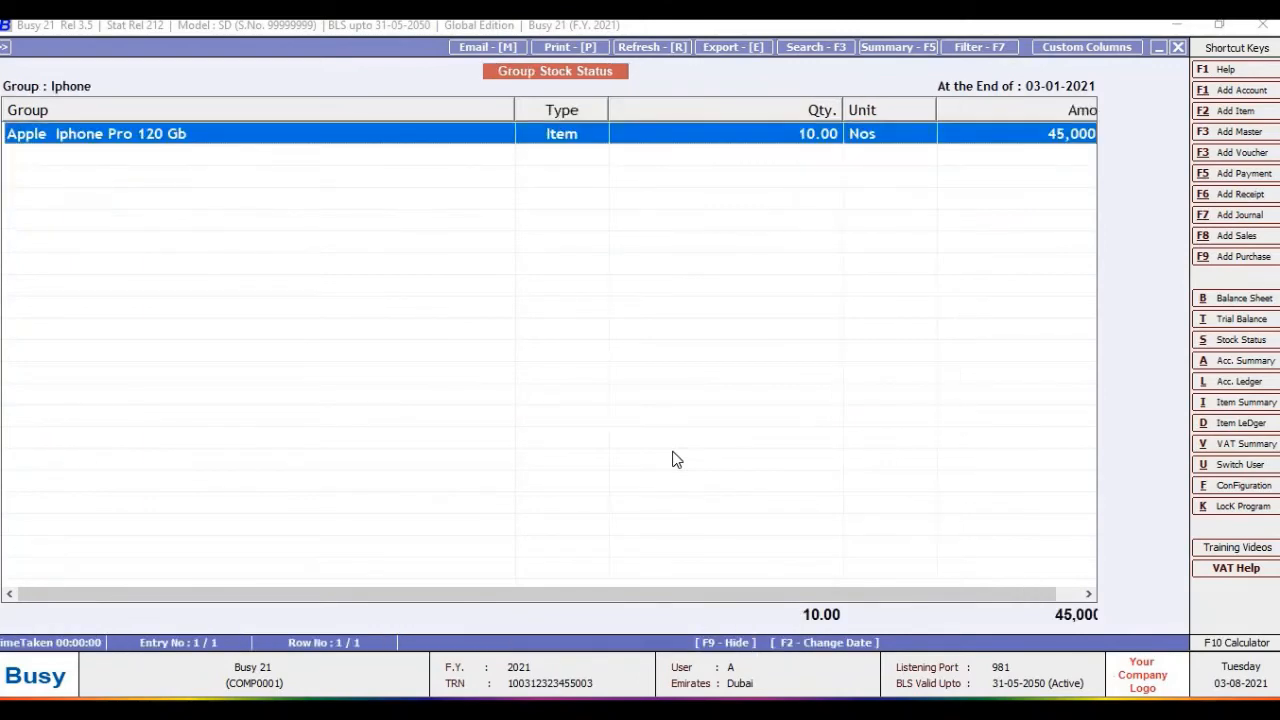
key("Return")
key("Return")
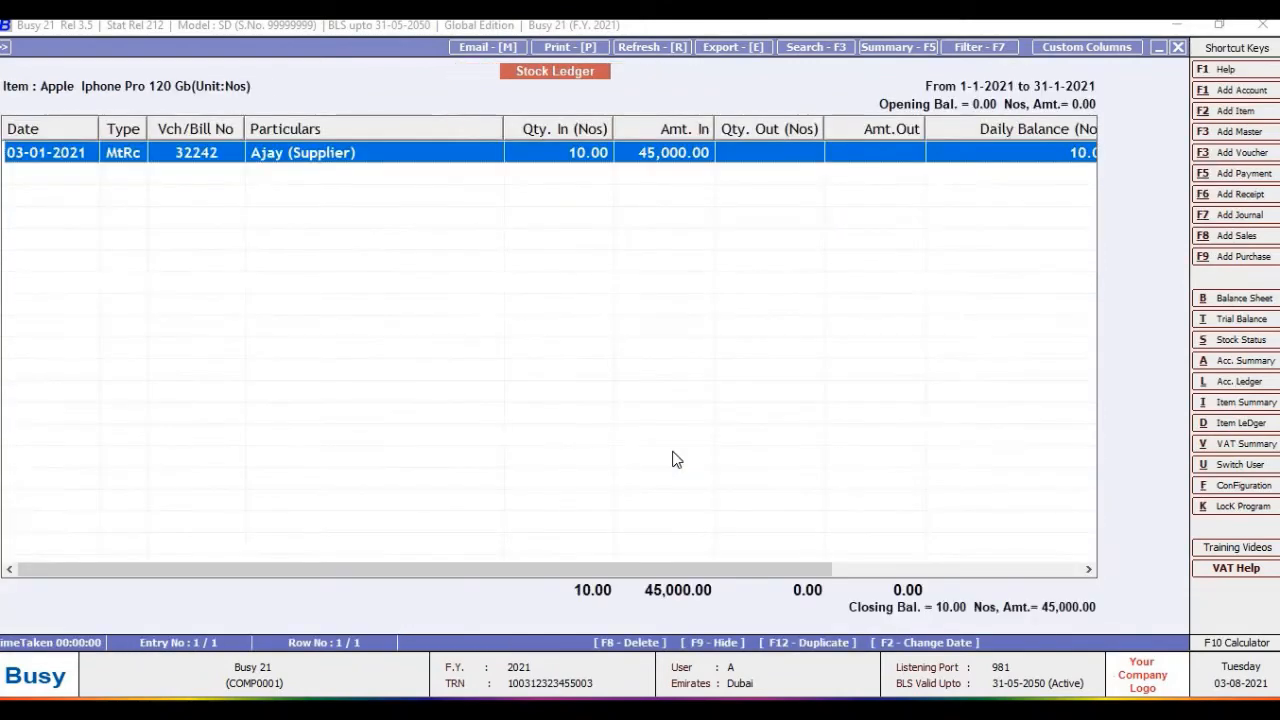
key("Return")
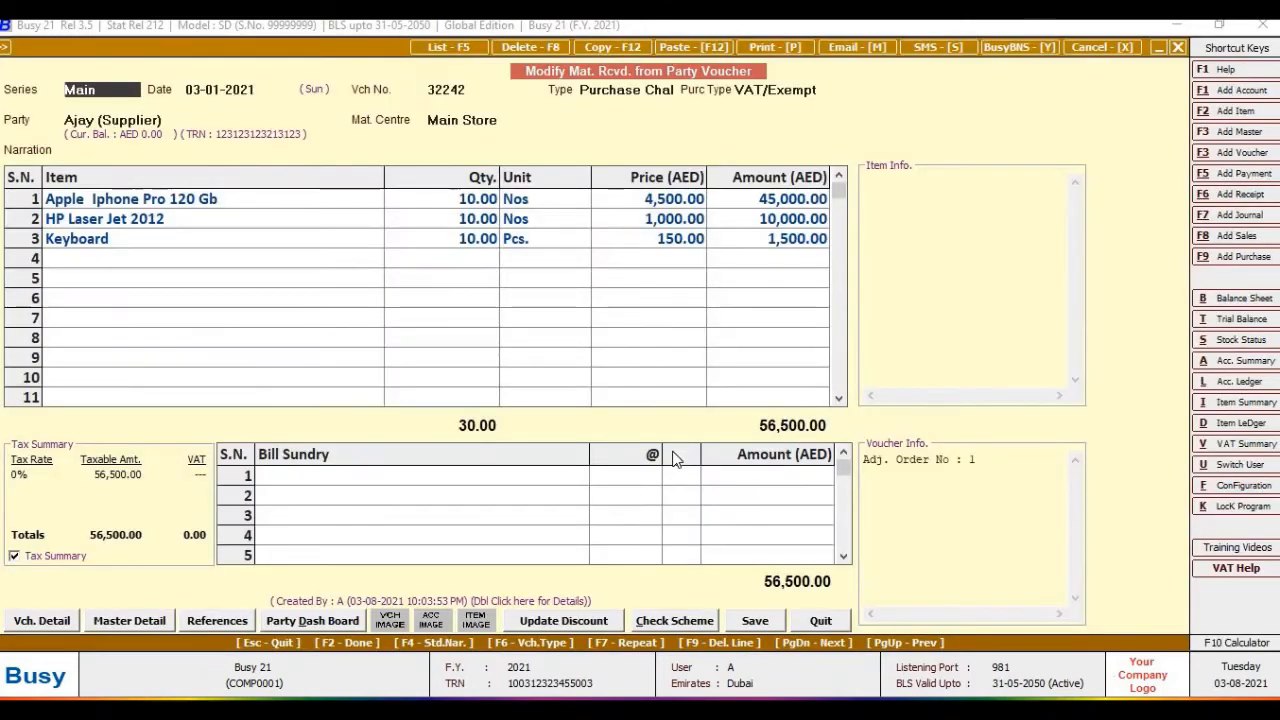
- Close the voucher and the stock reports, and switch to the workflow list in Word
key("Escape")
key("Escape")
key("Escape")
key("Escape")
key("Escape")
key("Escape")
key("Escape")
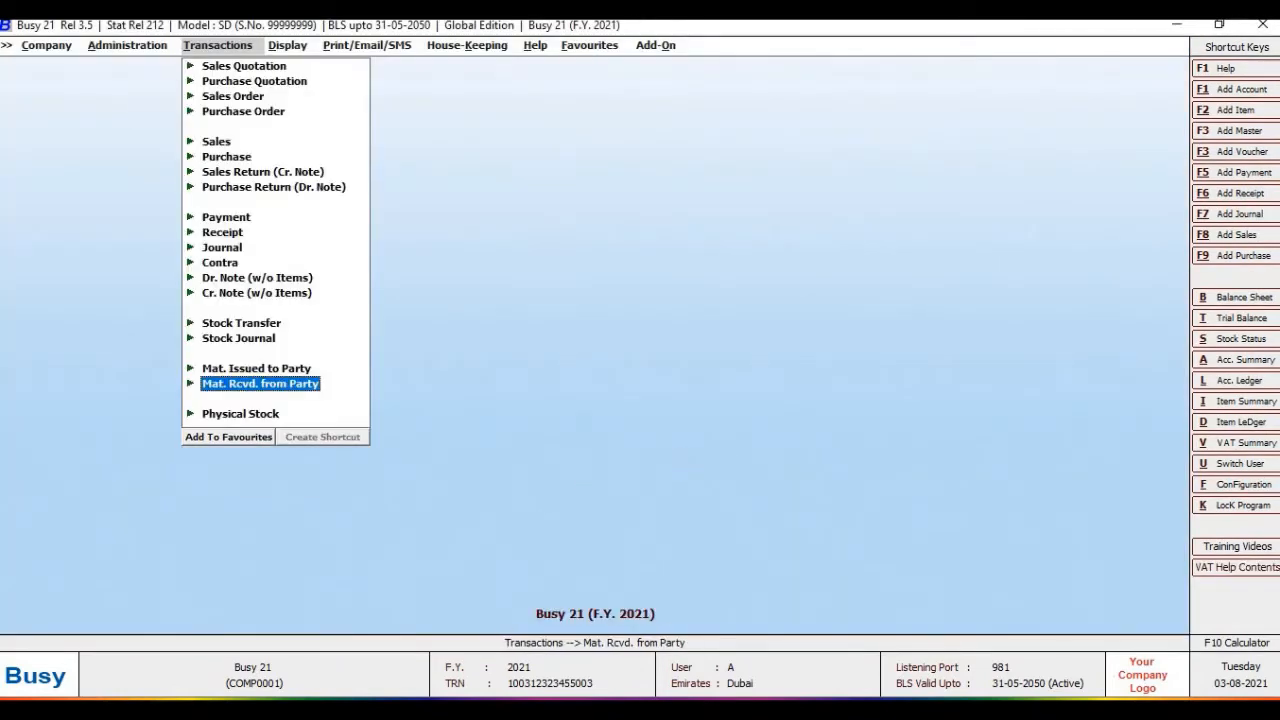
key("alt+Tab")
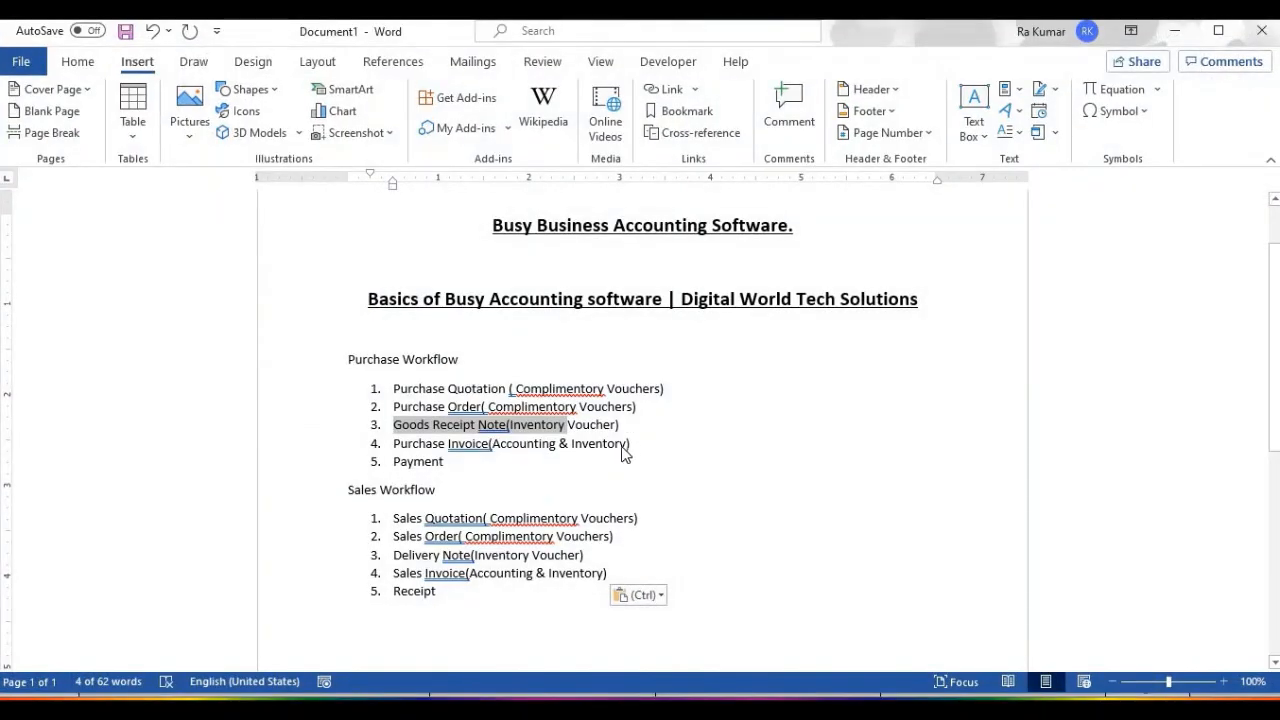
key("End")
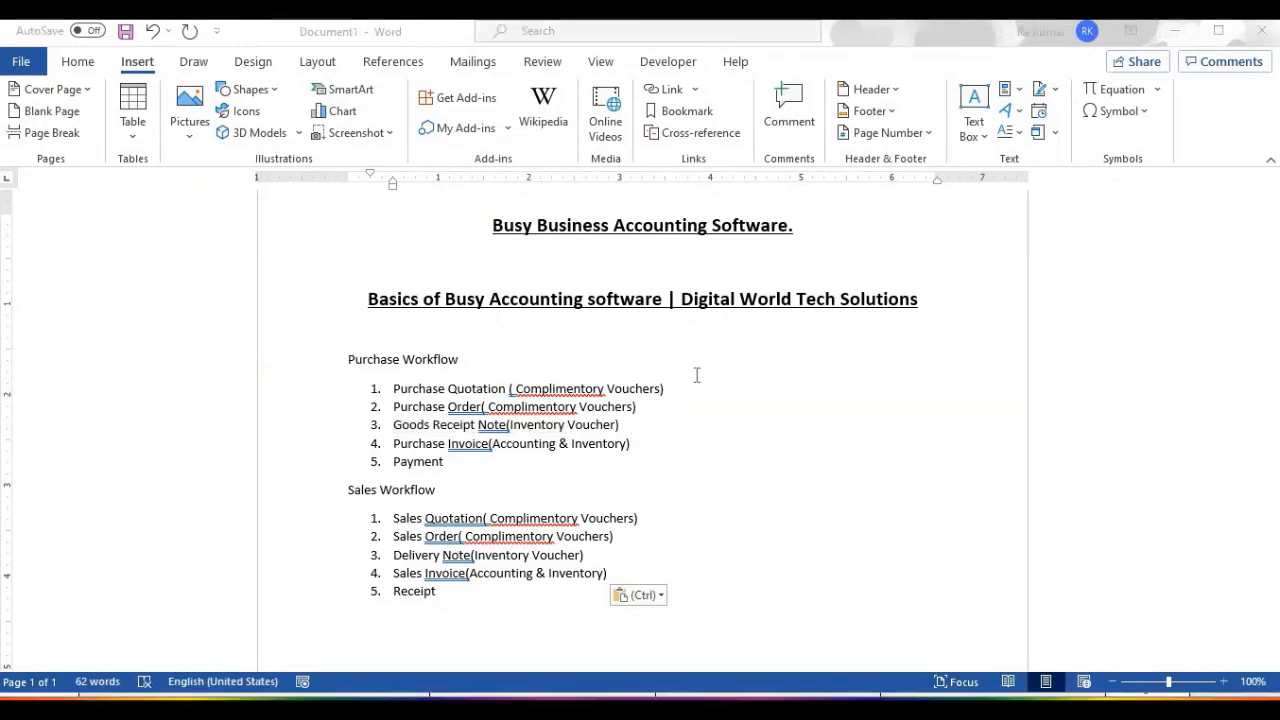
- Switch to Busy and display the supplier's account ledger from 01-01-2021 to 31-01-2021
key("alt+Tab")
key("alt+l")
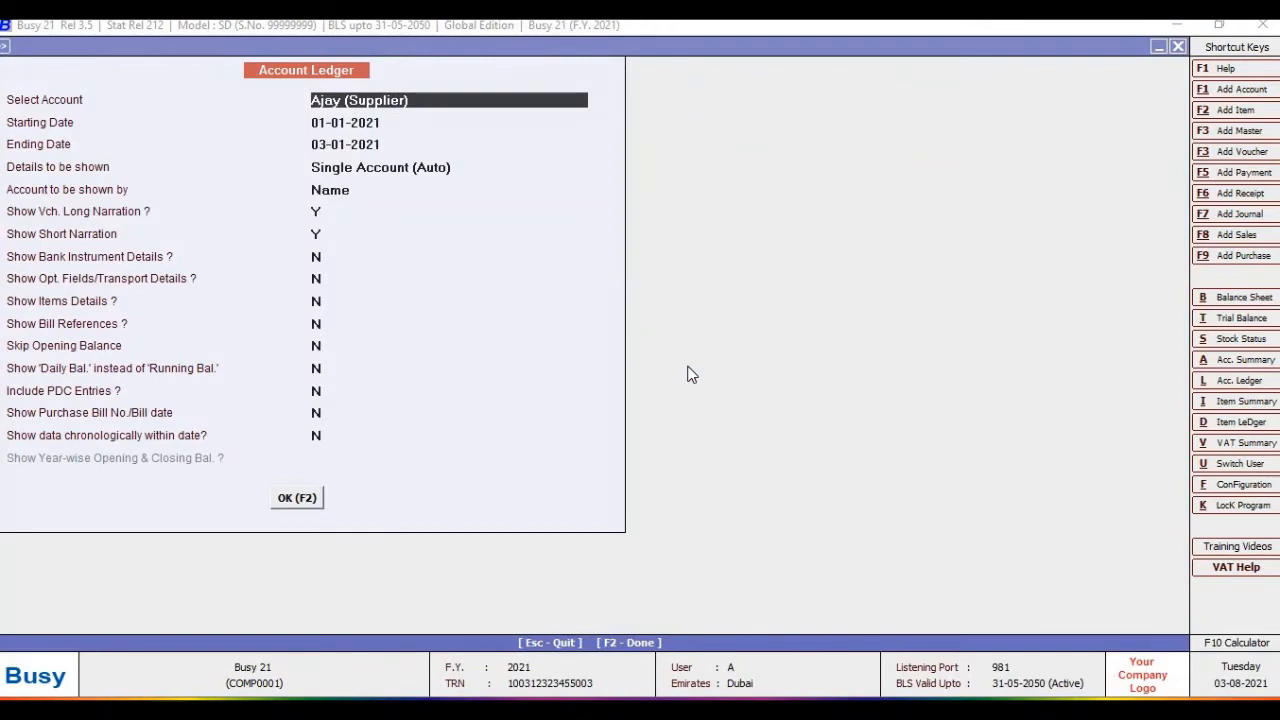
key("Return")
key("Return")
key("Return")
key("Return")
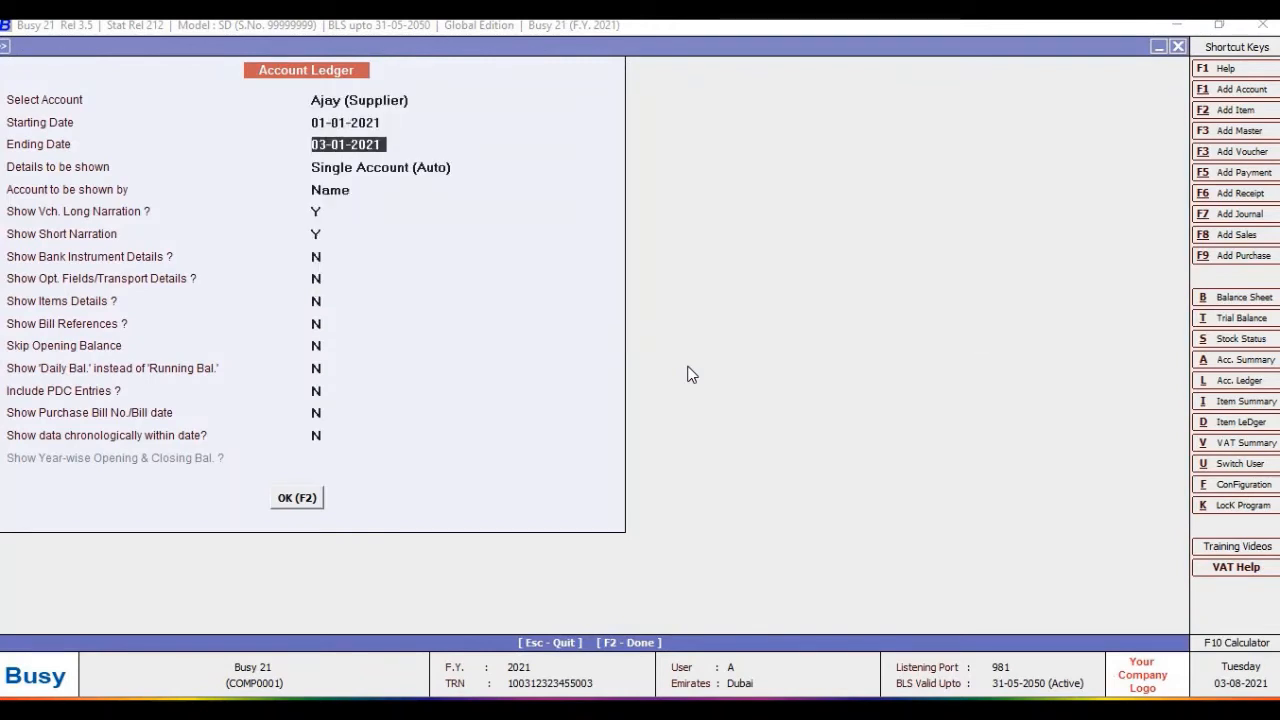
type("31")
key("Return")
key("Return")
key("F2")
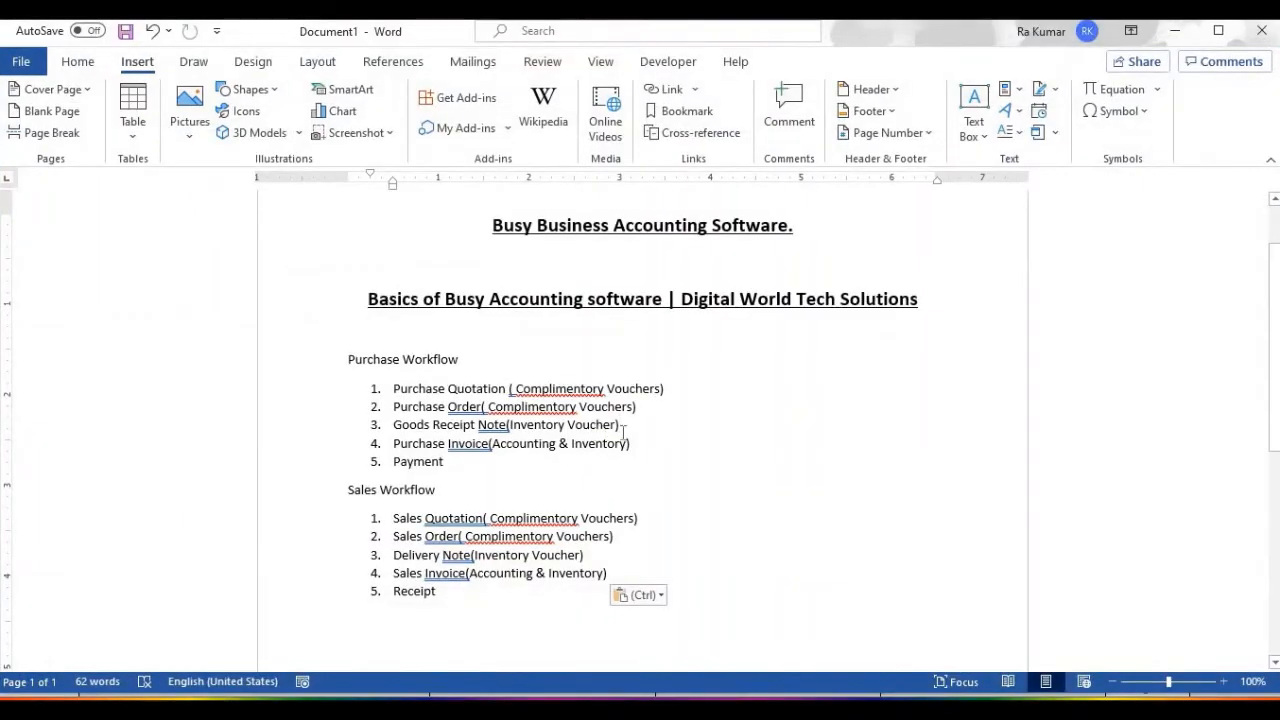
- In the Word document, point out the Goods Receipt Note and Purchase Invoice entries of the purchase workflow
left_click_drag(620, 424, 392, 428)
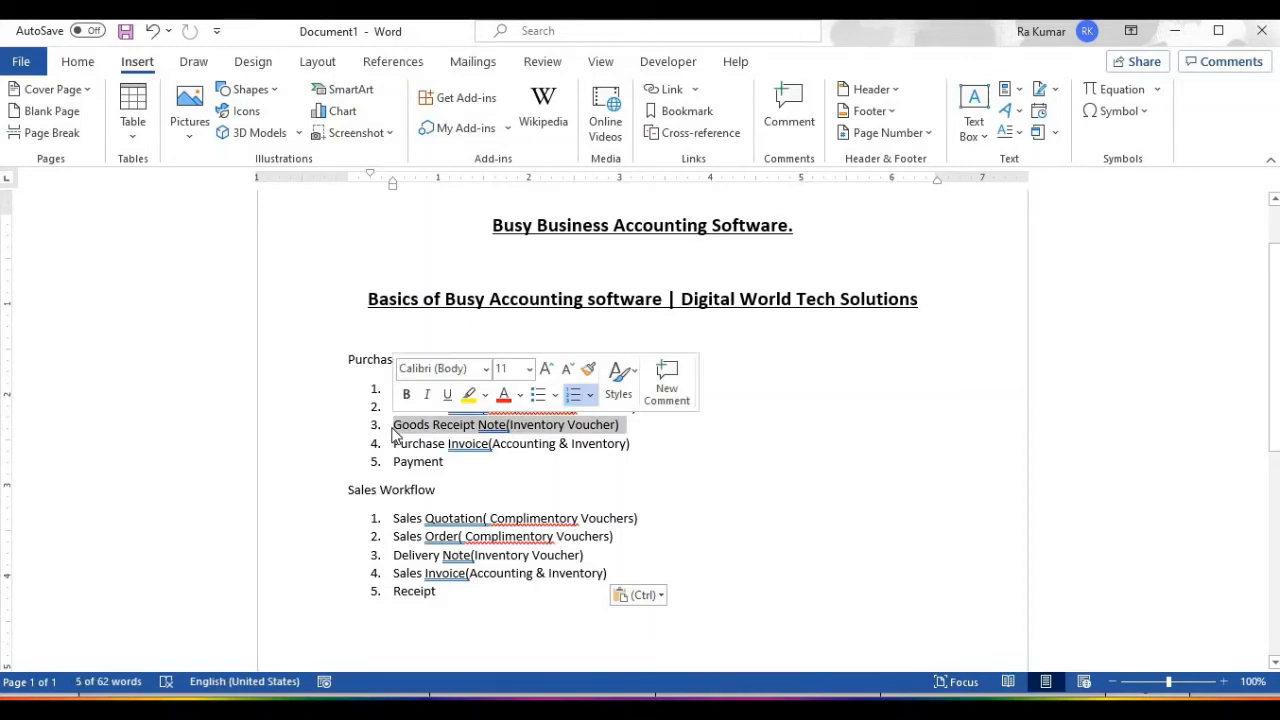
left_click(502, 430)
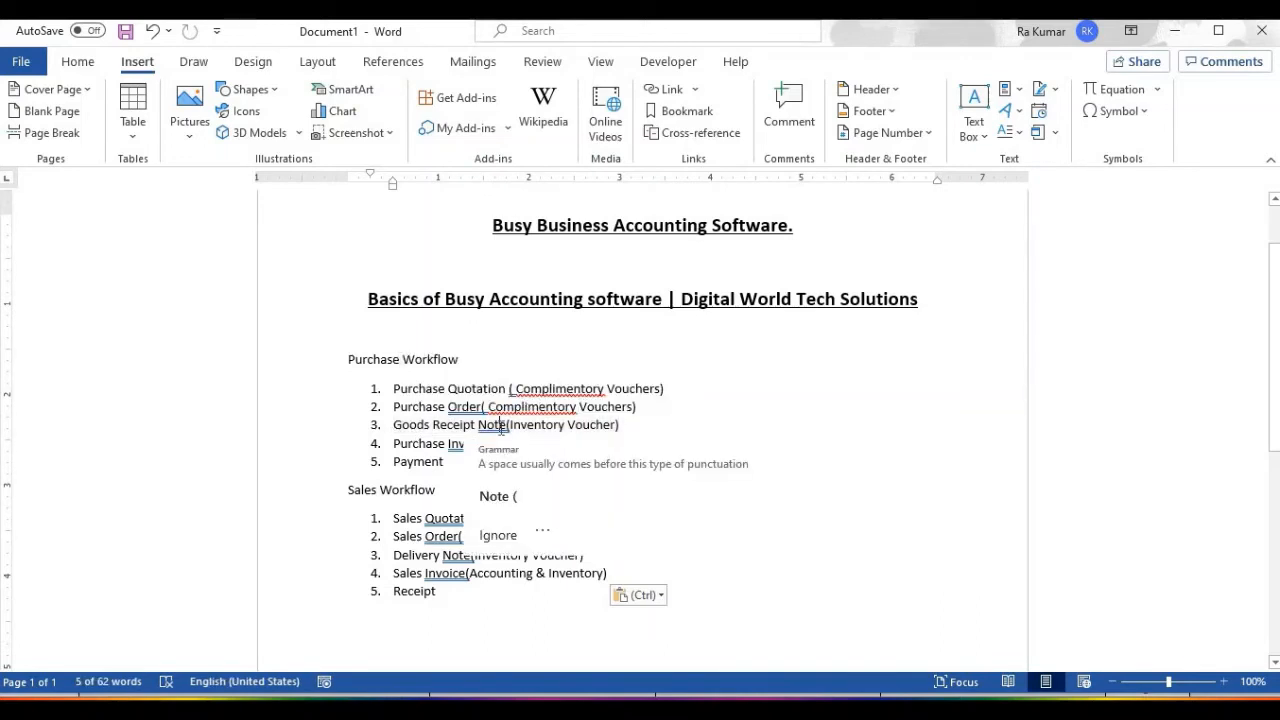
left_click(441, 428)
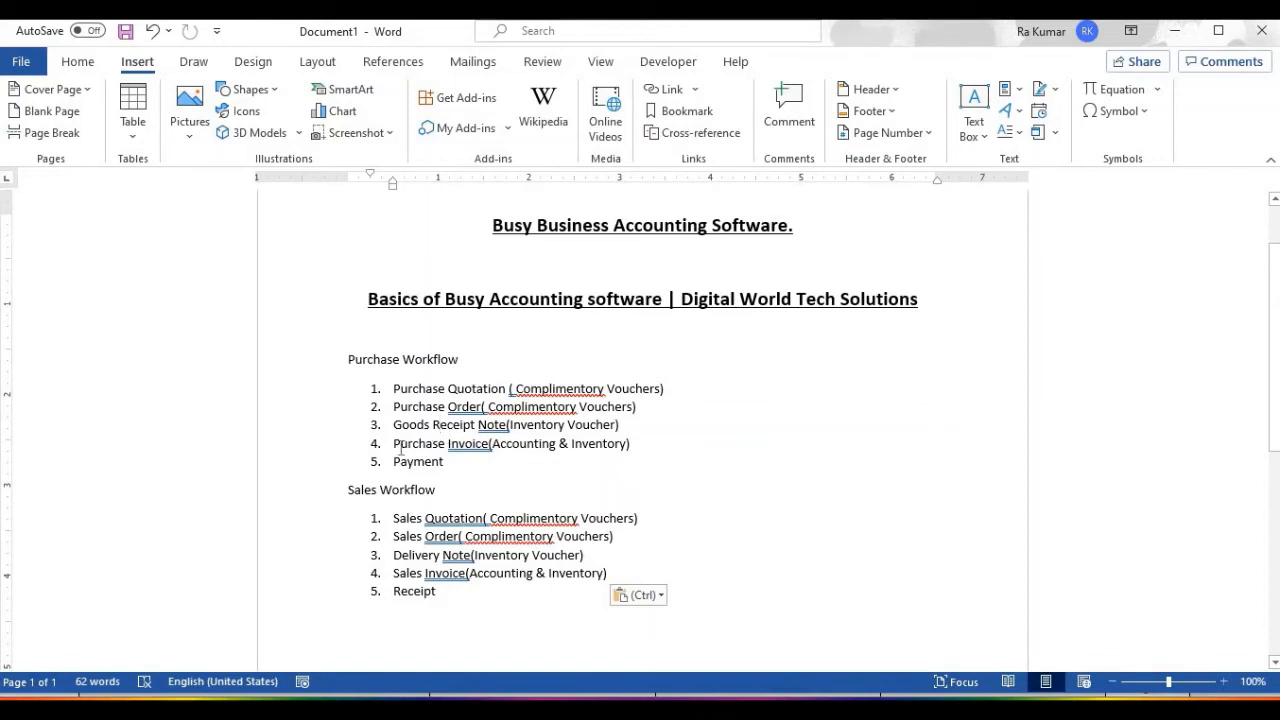
left_click_drag(396, 446, 485, 452)
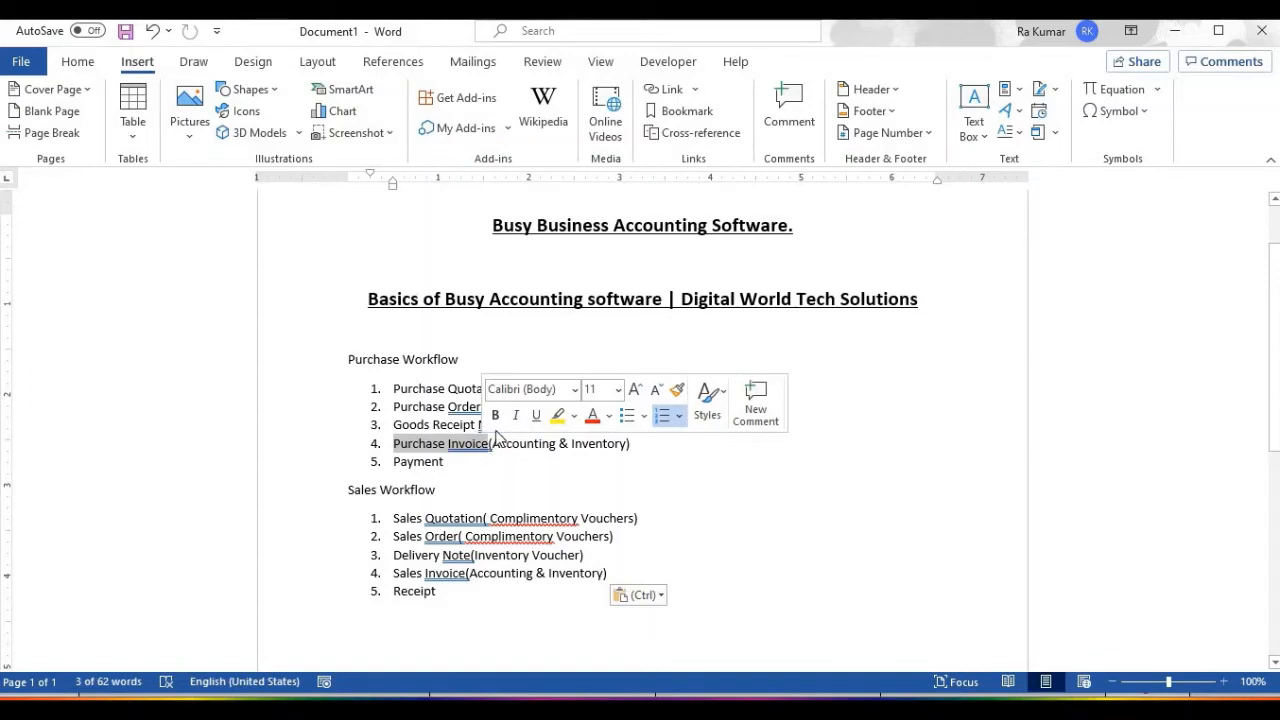
left_click(524, 465)
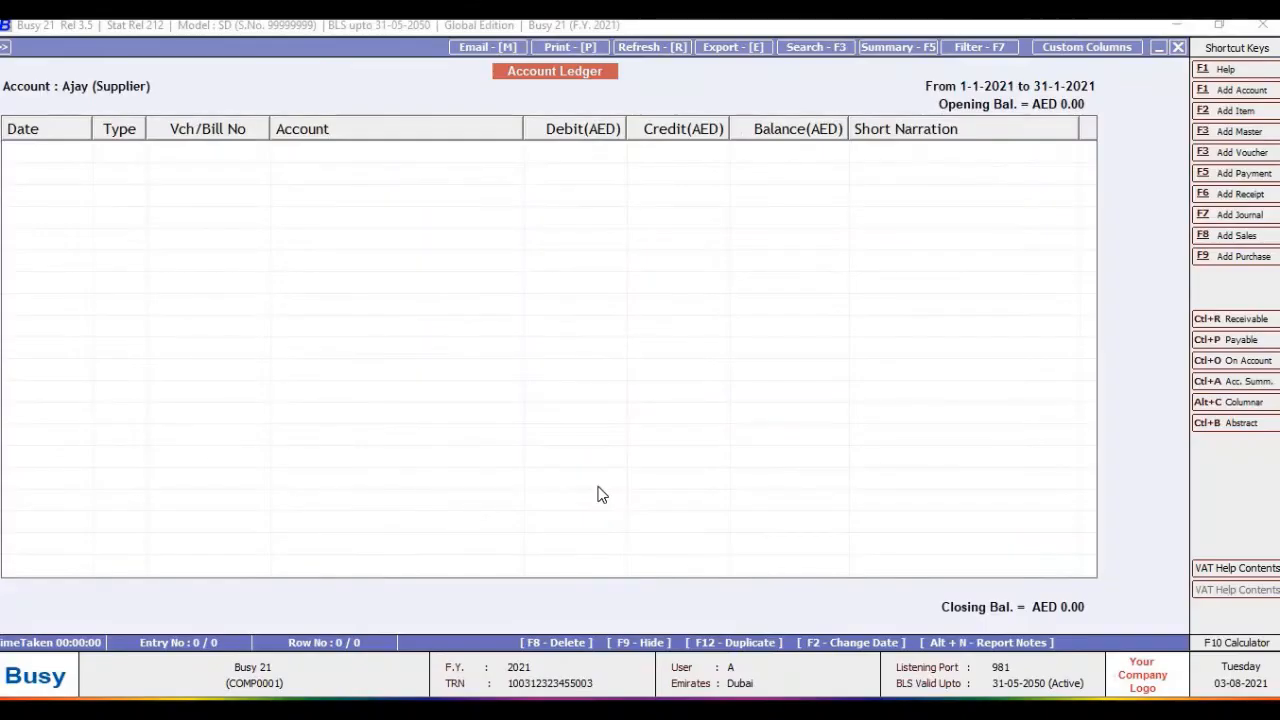
- Return to Busy, leave the supplier's account ledger and start a new purchase voucher
key("Escape")
key("Escape")
key("Escape")
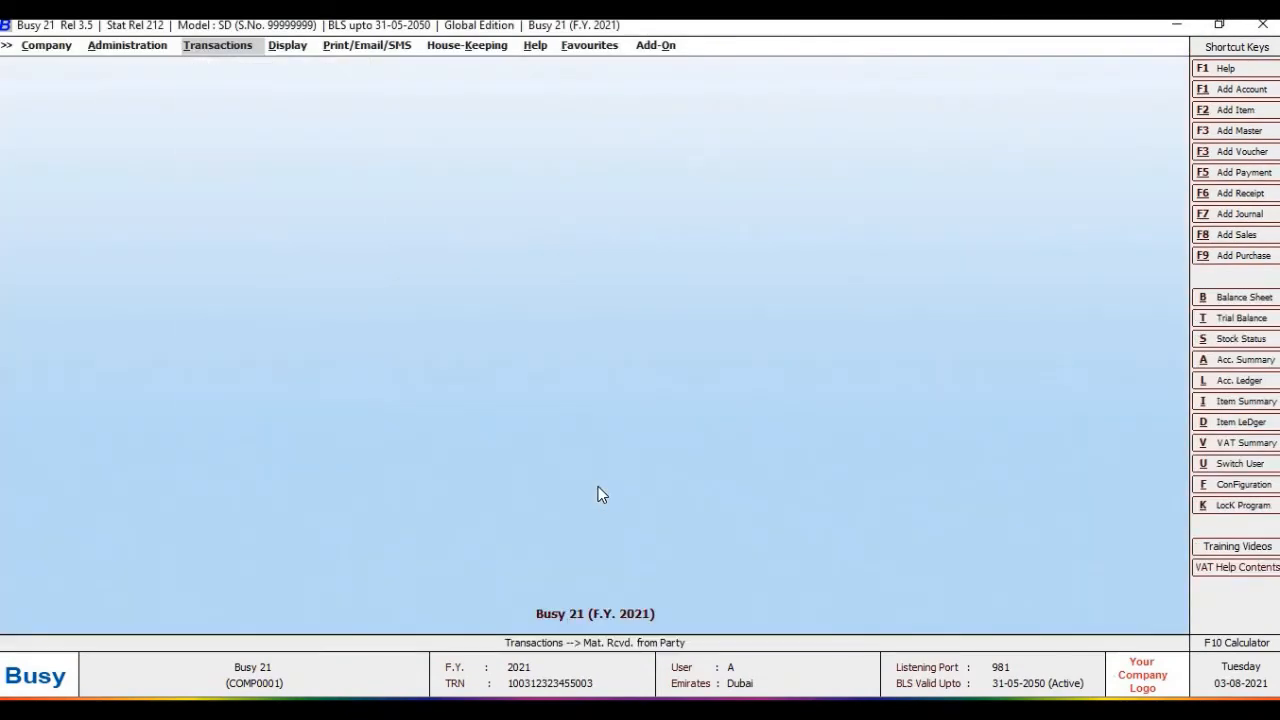
key("Return")
key("Down")
key("Down")
key("Down")
key("Down")
key("Down")
key("Down")
key("Down")
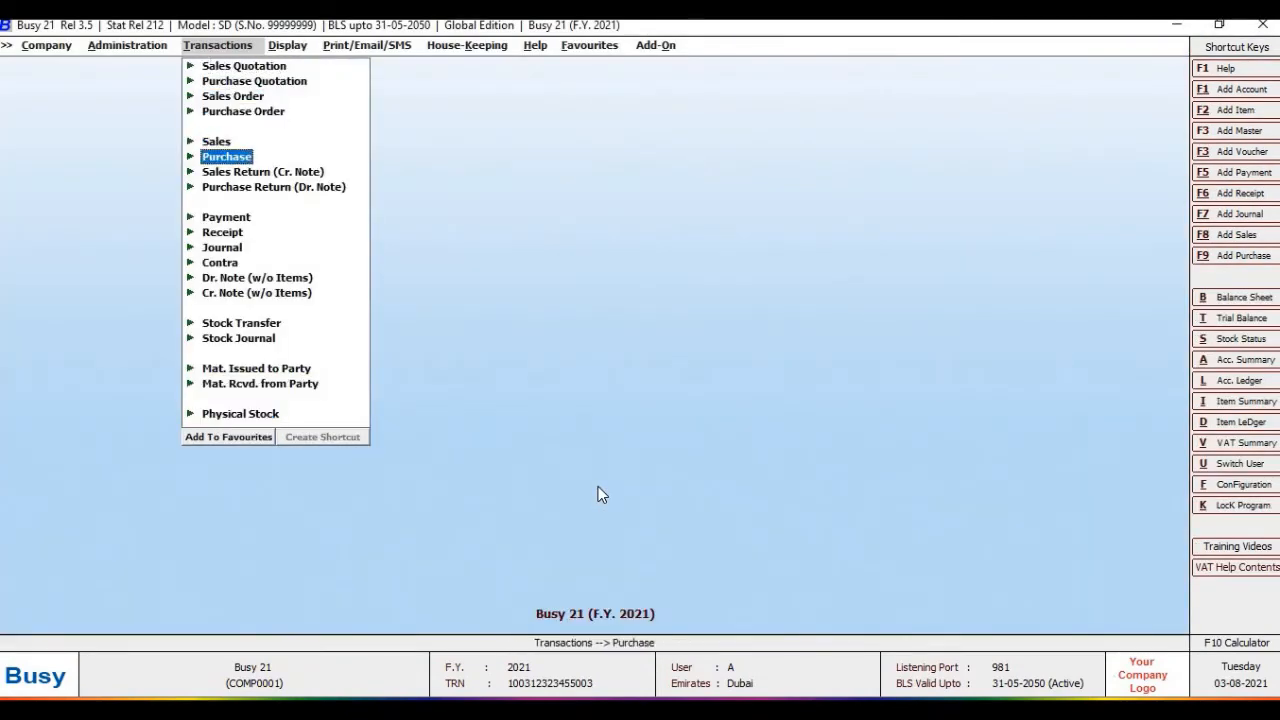
key("Return")
key("Return")
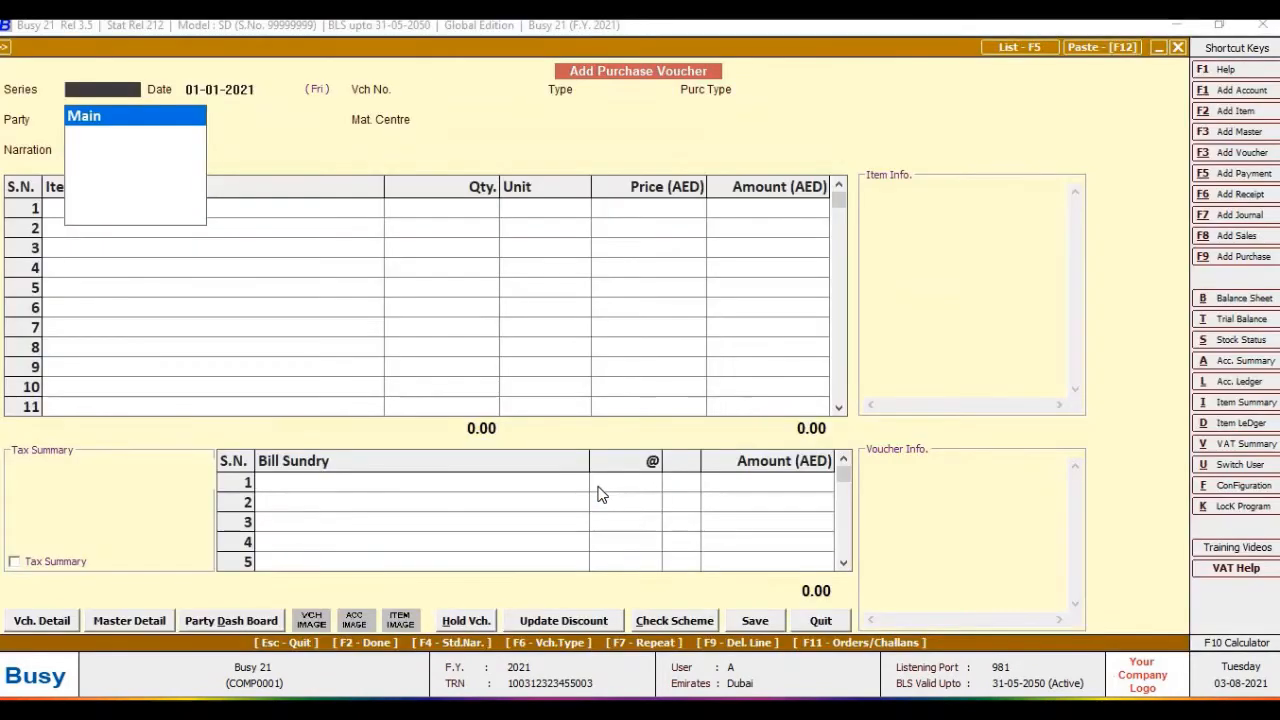
- Give the purchase voucher the Main series, date 04-01-2021 and voucher number Sad
key("Return")
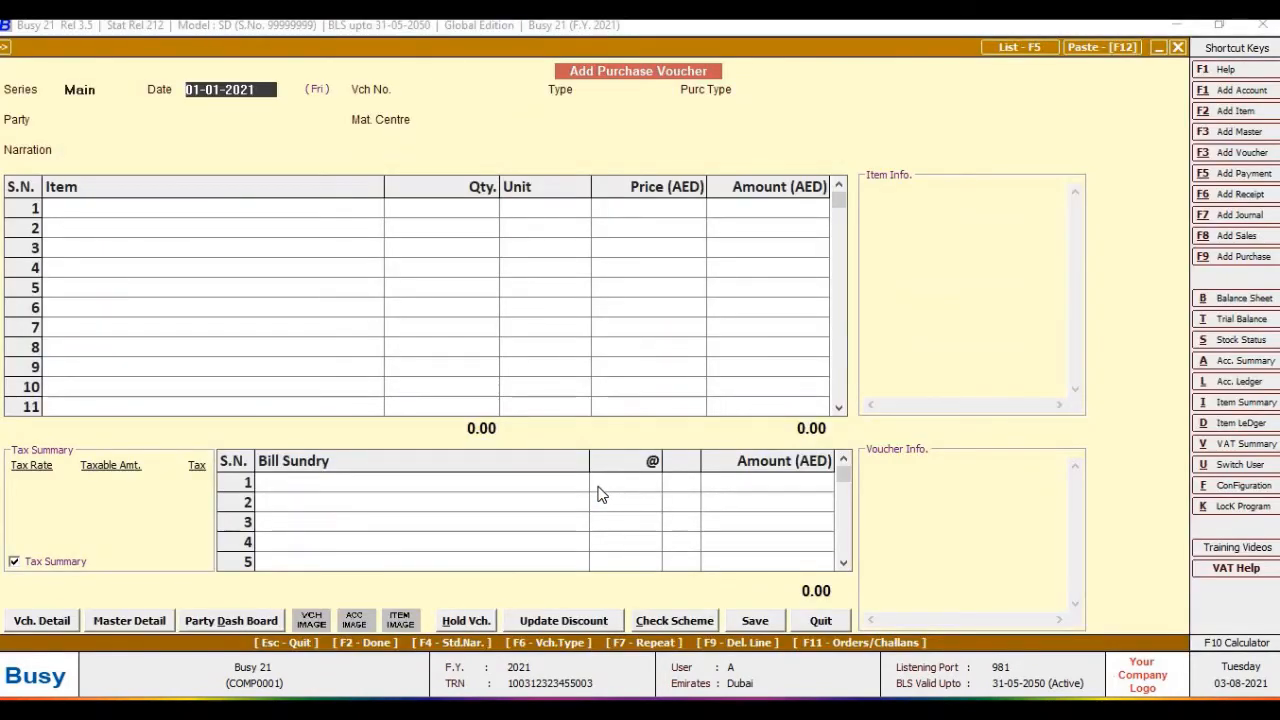
type("4")
key("Return")
type("sad")
key("Return")
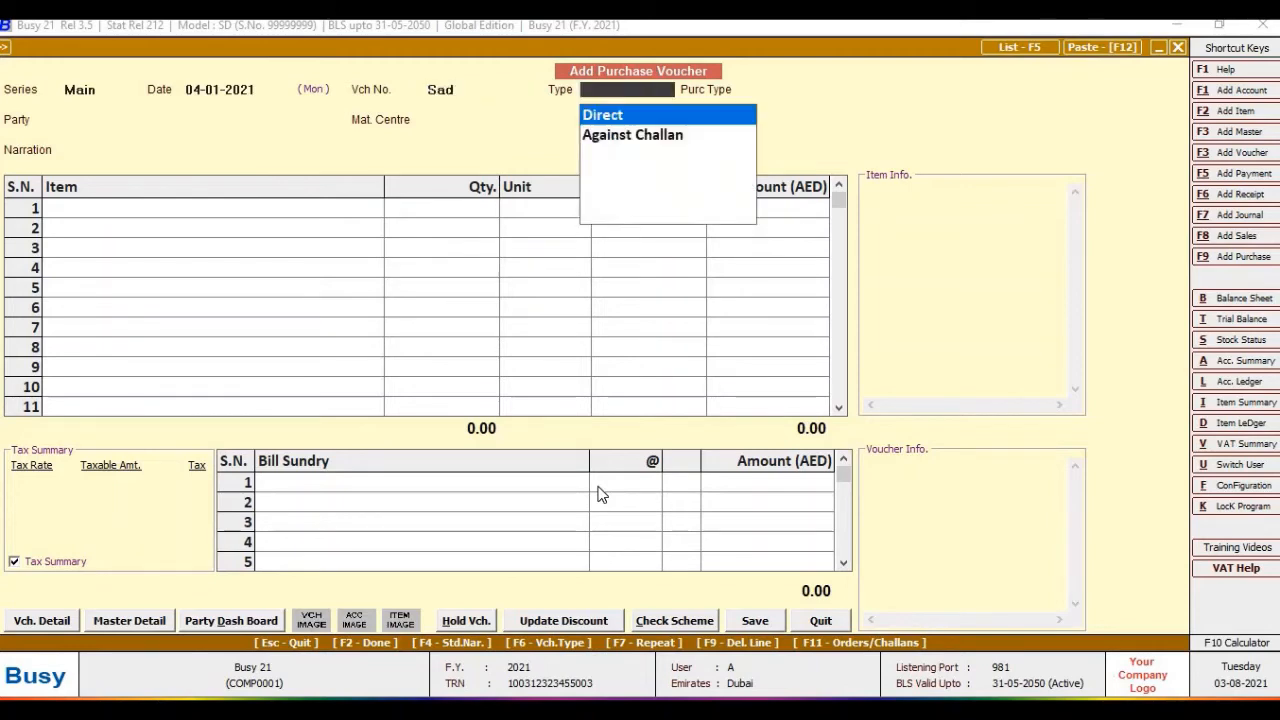
- Set the purchase voucher's type to Against Challan and its purchase type to VAT/Exempt
key("Down")
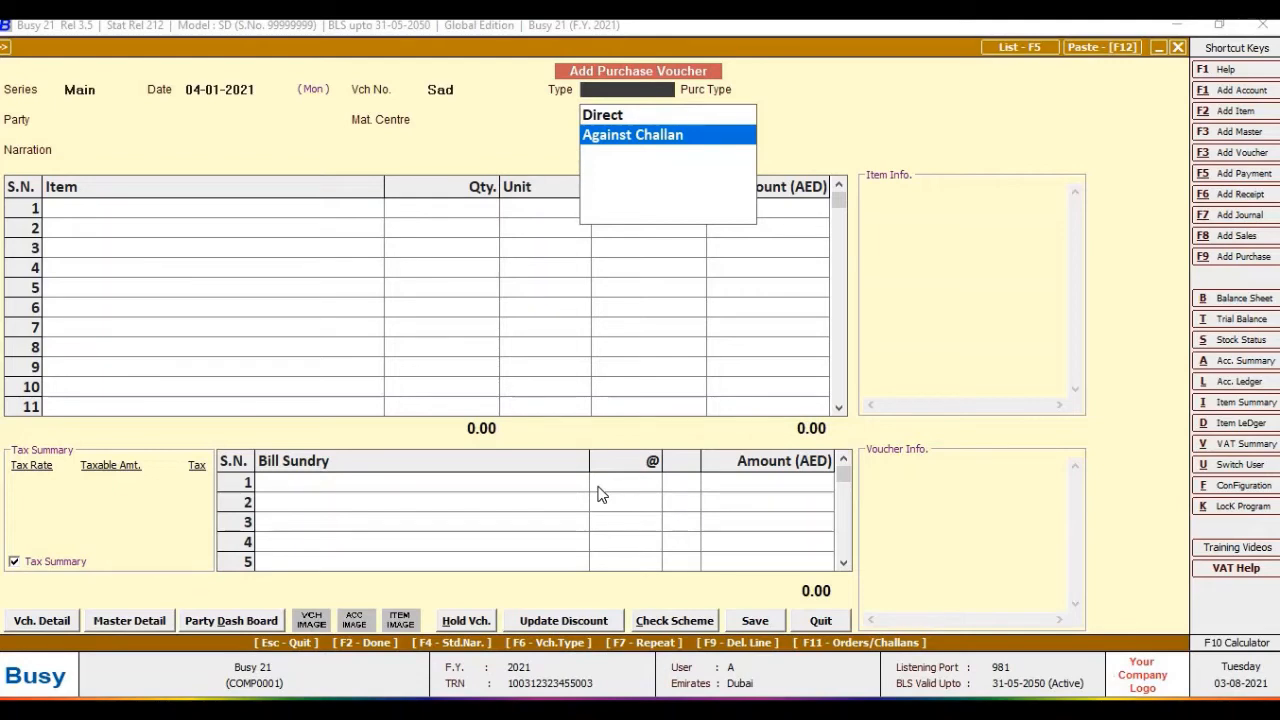
key("Return")
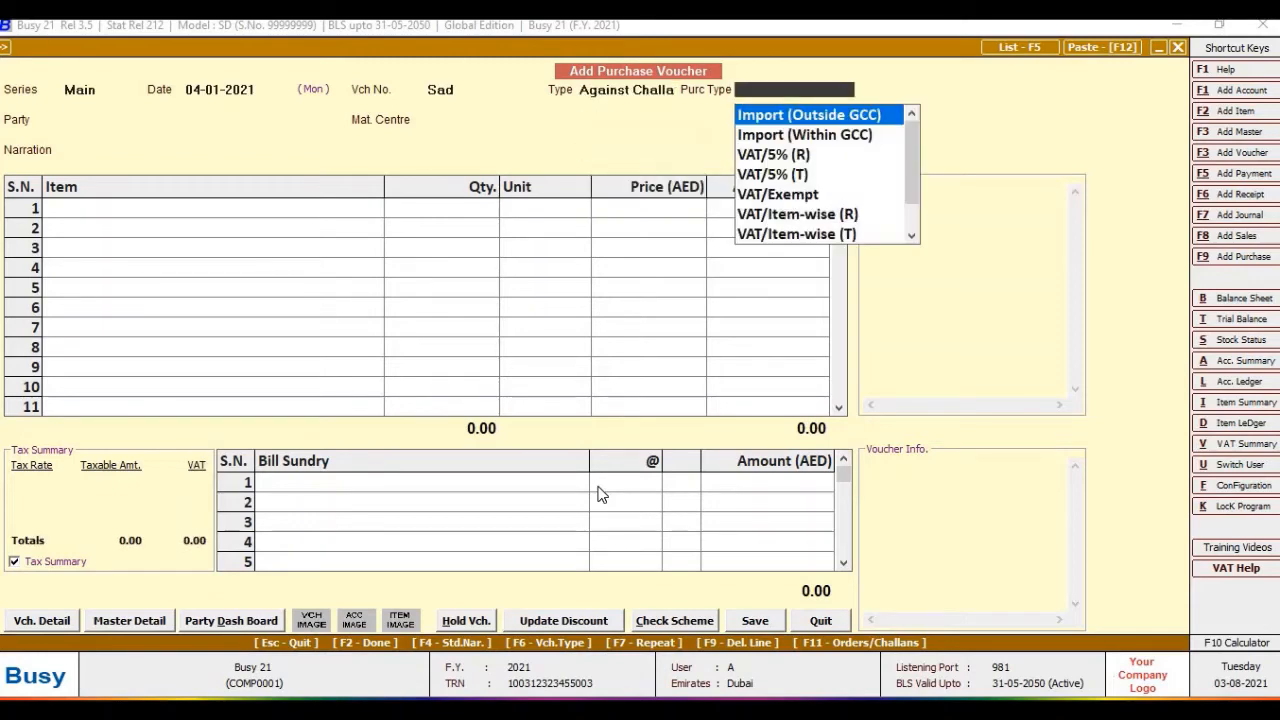
key("Down")
key("Down")
key("Down")
key("Down")
key("Return")
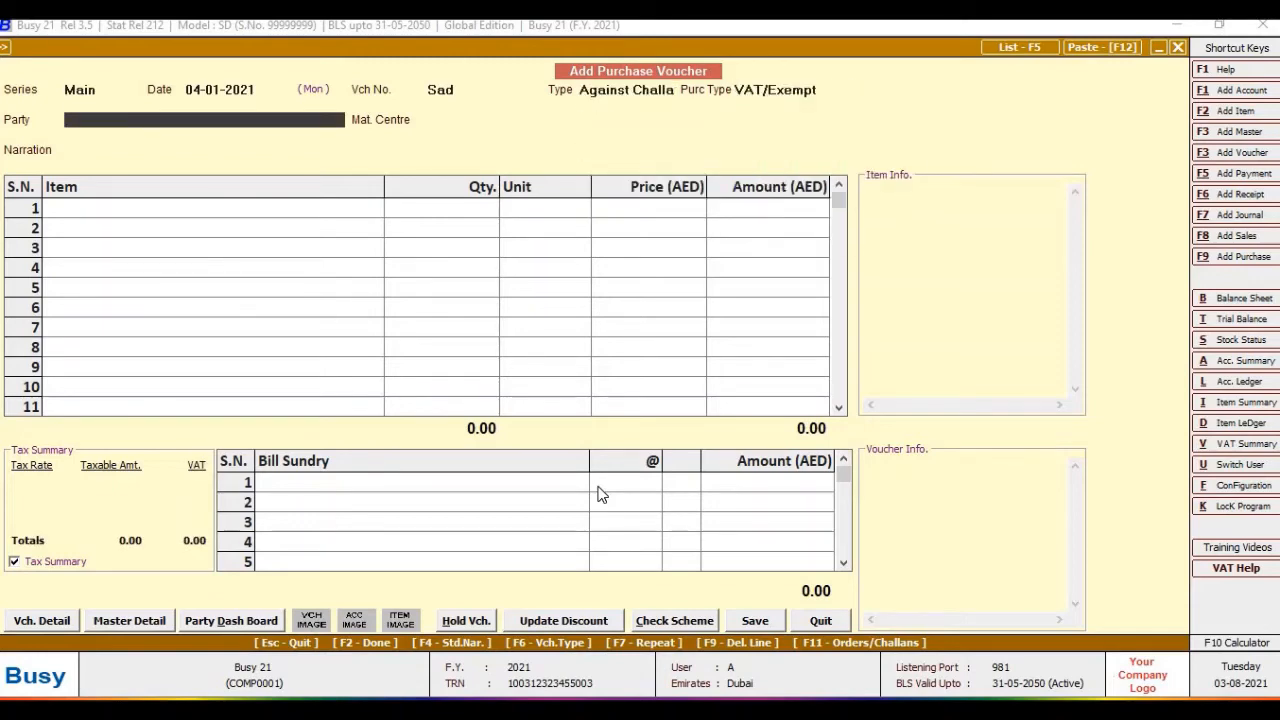
- Choose the supplier as party and Main Store as material centre, and load the items from the pending challan dated 03-01-2021
key("Return")
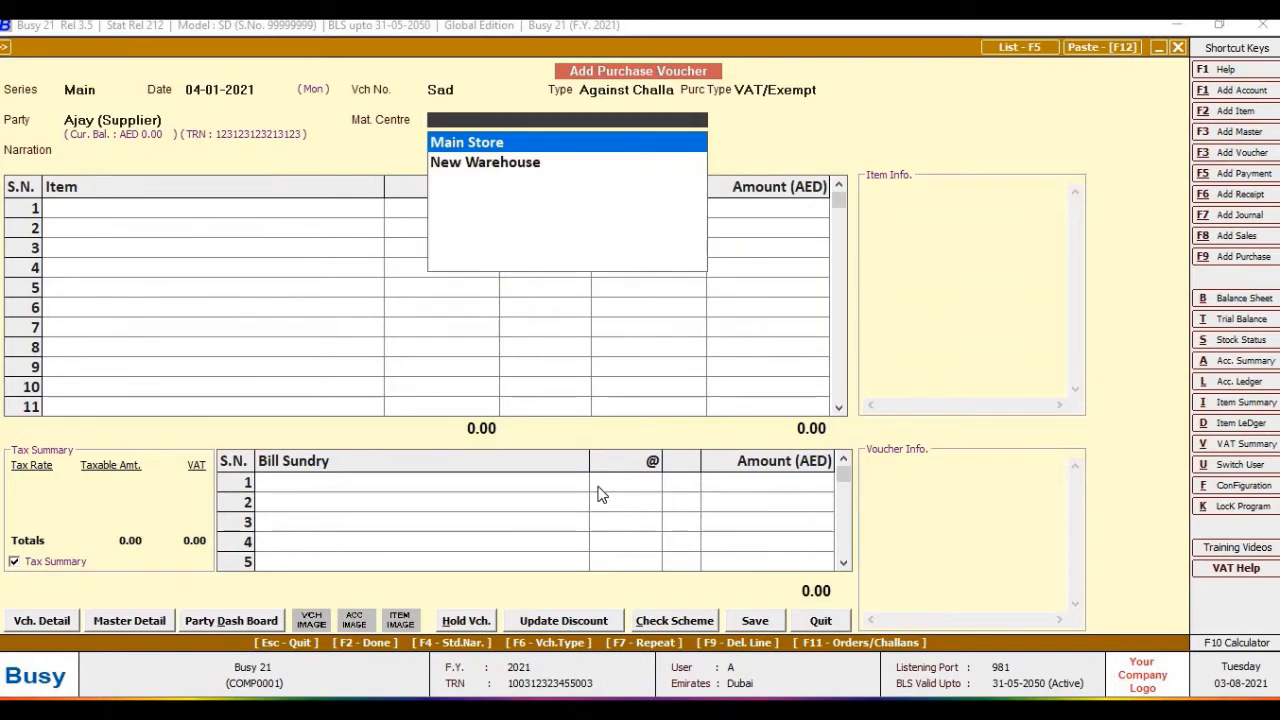
key("Return")
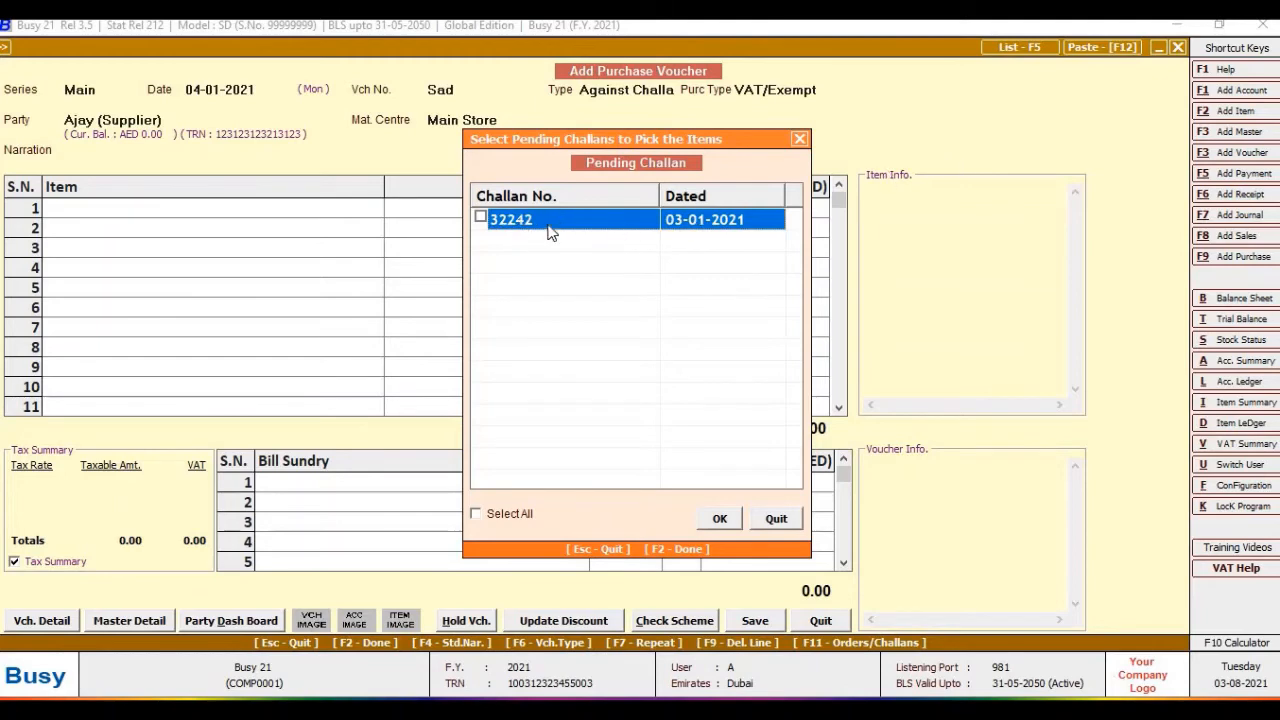
left_click(481, 217)
left_click(718, 520)
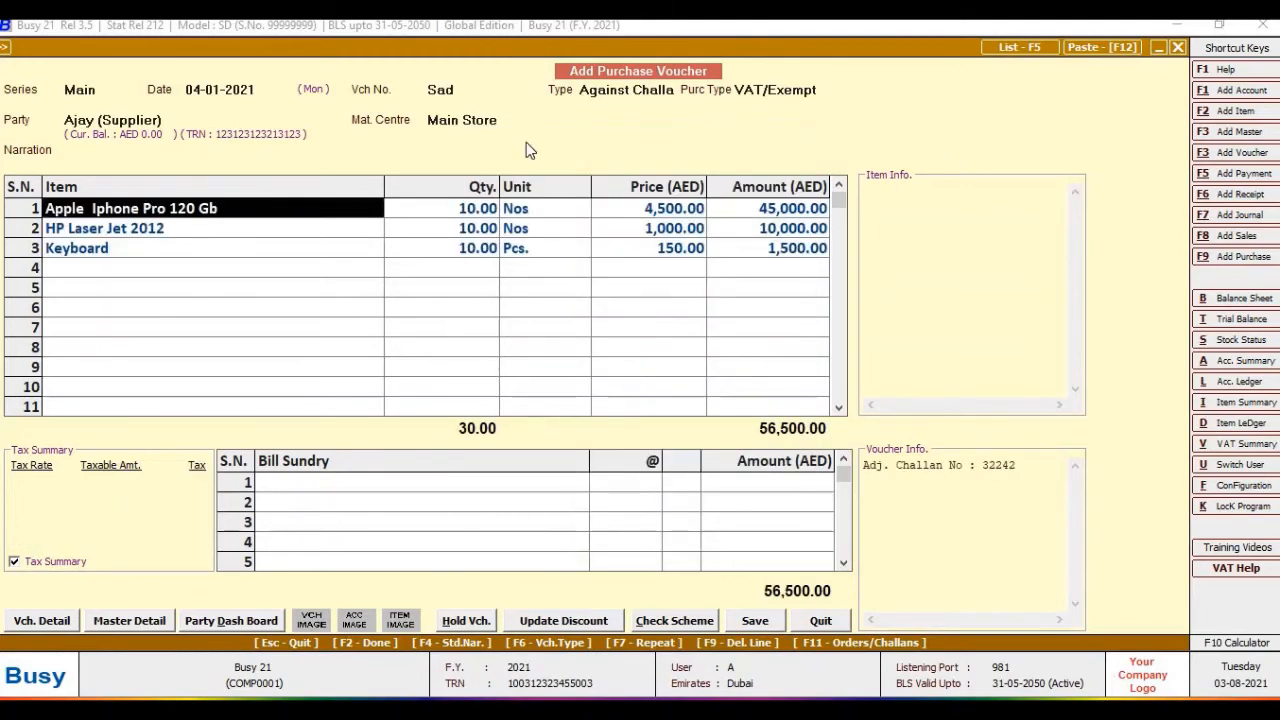
- Review the quantities, units, prices and amounts of the three items loaded into the purchase voucher
key("Return")
key("Return")
key("Return")
key("Return")
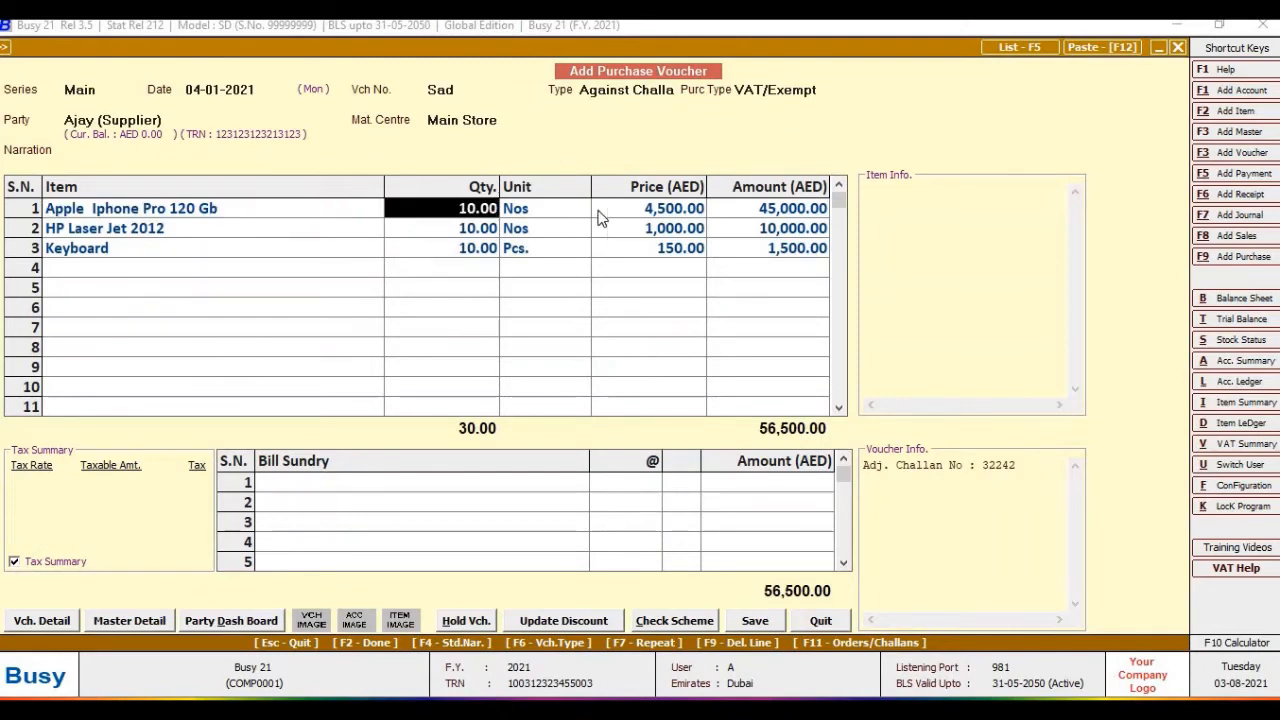
left_click(680, 232)
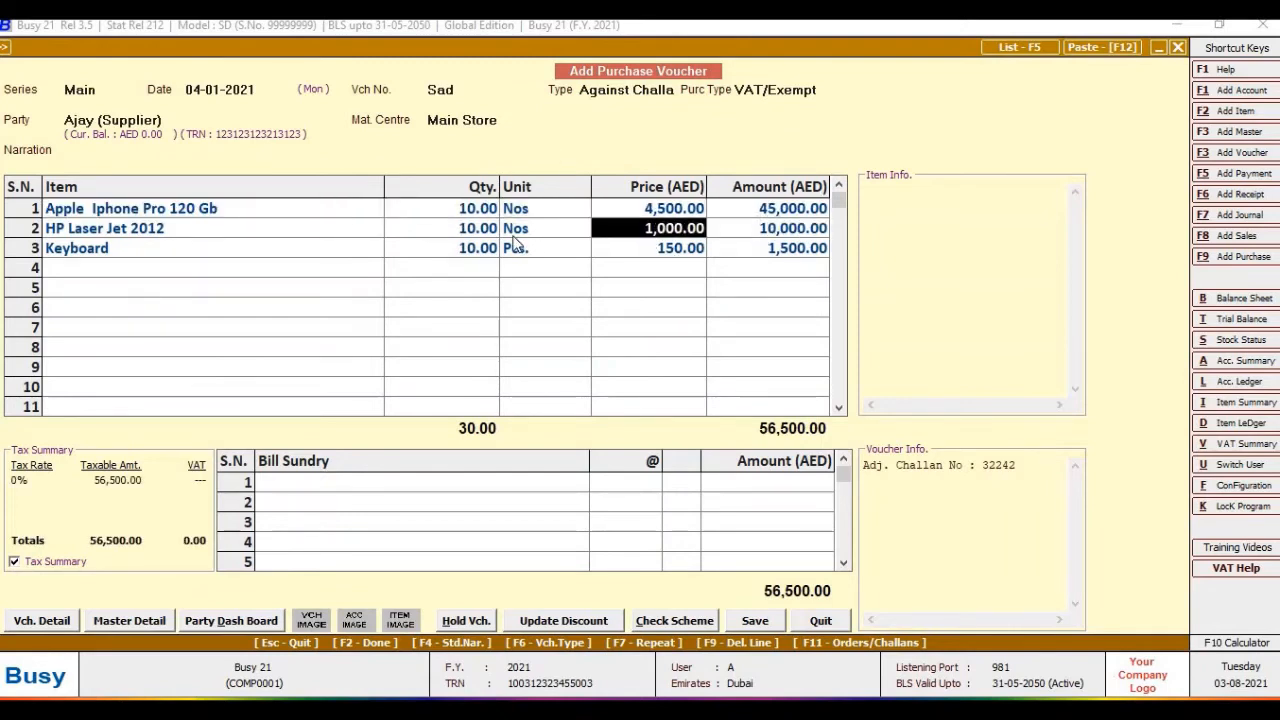
left_click(512, 232)
left_click(487, 229)
left_click(199, 250)
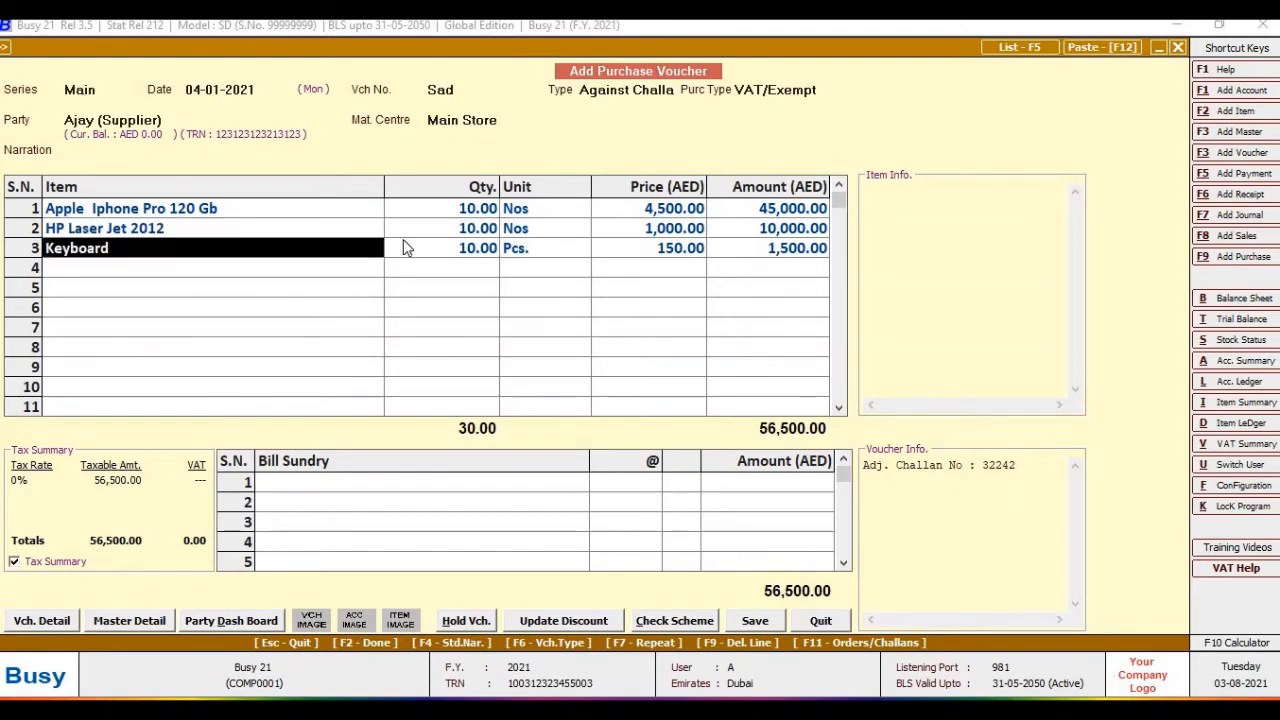
left_click(443, 250)
left_click(580, 249)
left_click(775, 252)
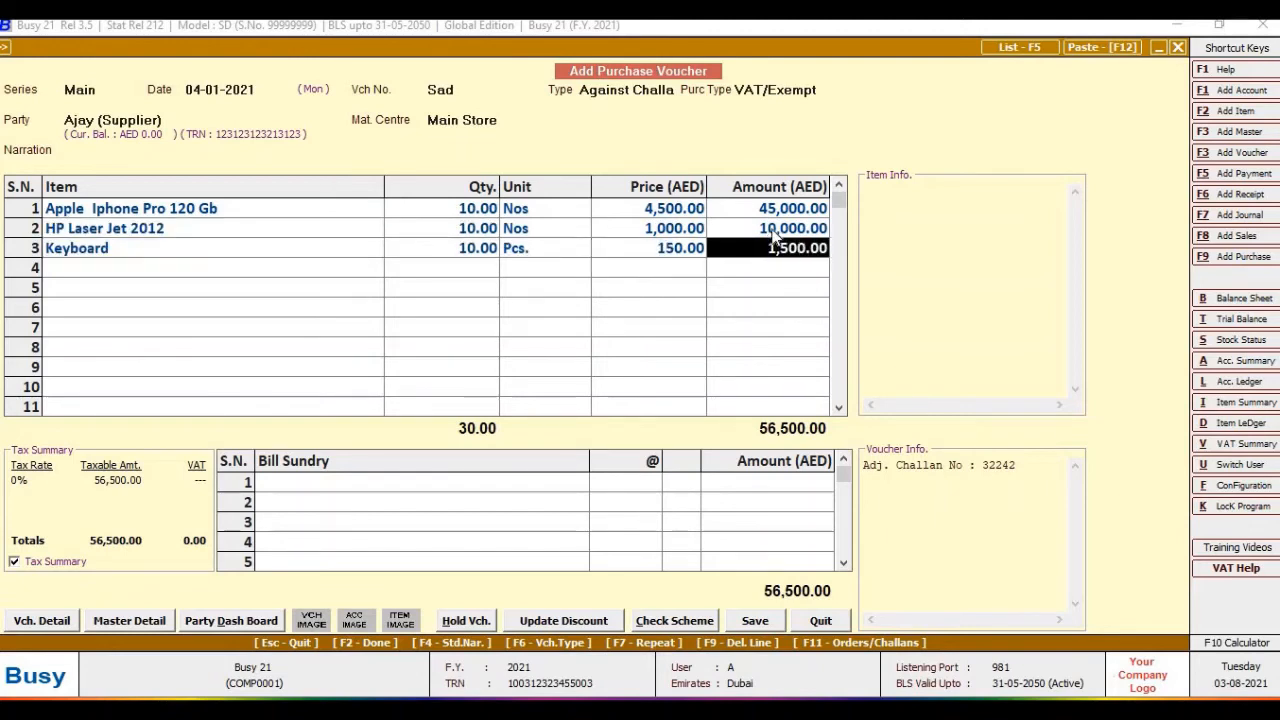
left_click(756, 232)
left_click(660, 238)
left_click(440, 230)
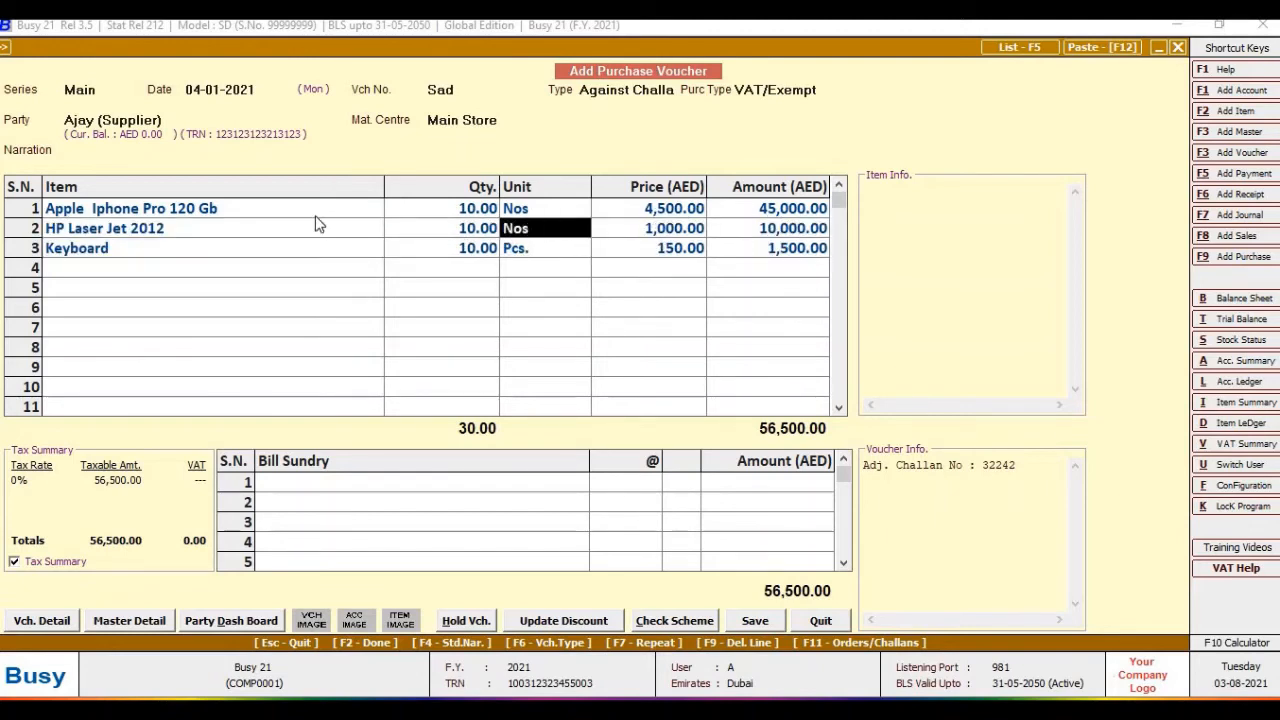
left_click(318, 215)
left_click(462, 215)
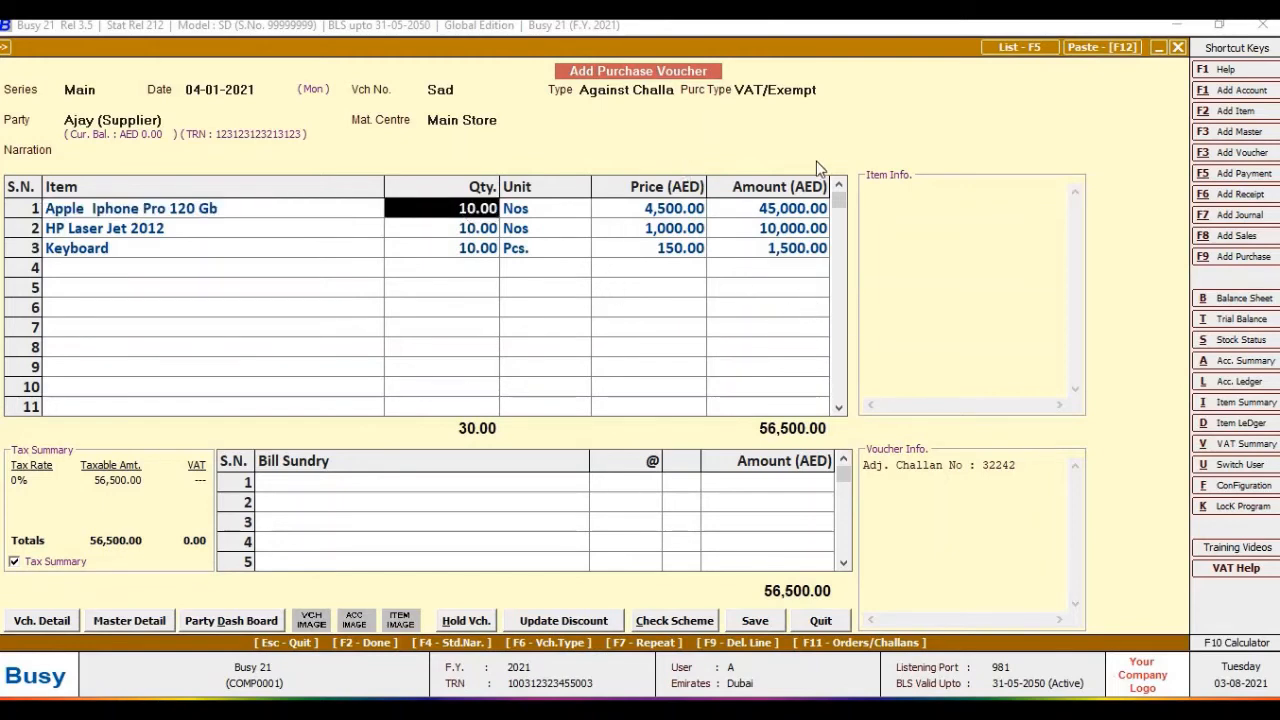
- Save the purchase voucher, accepting the tax type prompts, the challan adjustments and the new bill reference Sad, and close the entry form
left_click(770, 612)
left_click(704, 408)
left_click(702, 408)
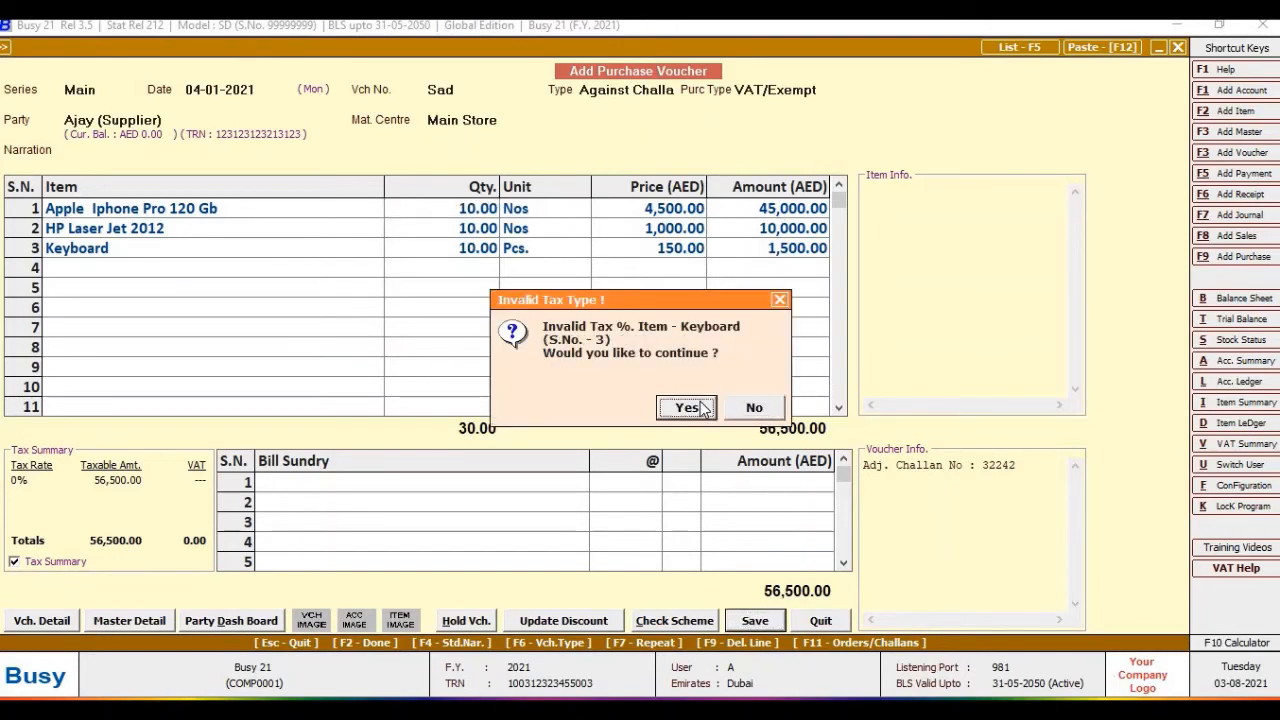
left_click(689, 407)
left_click(632, 436)
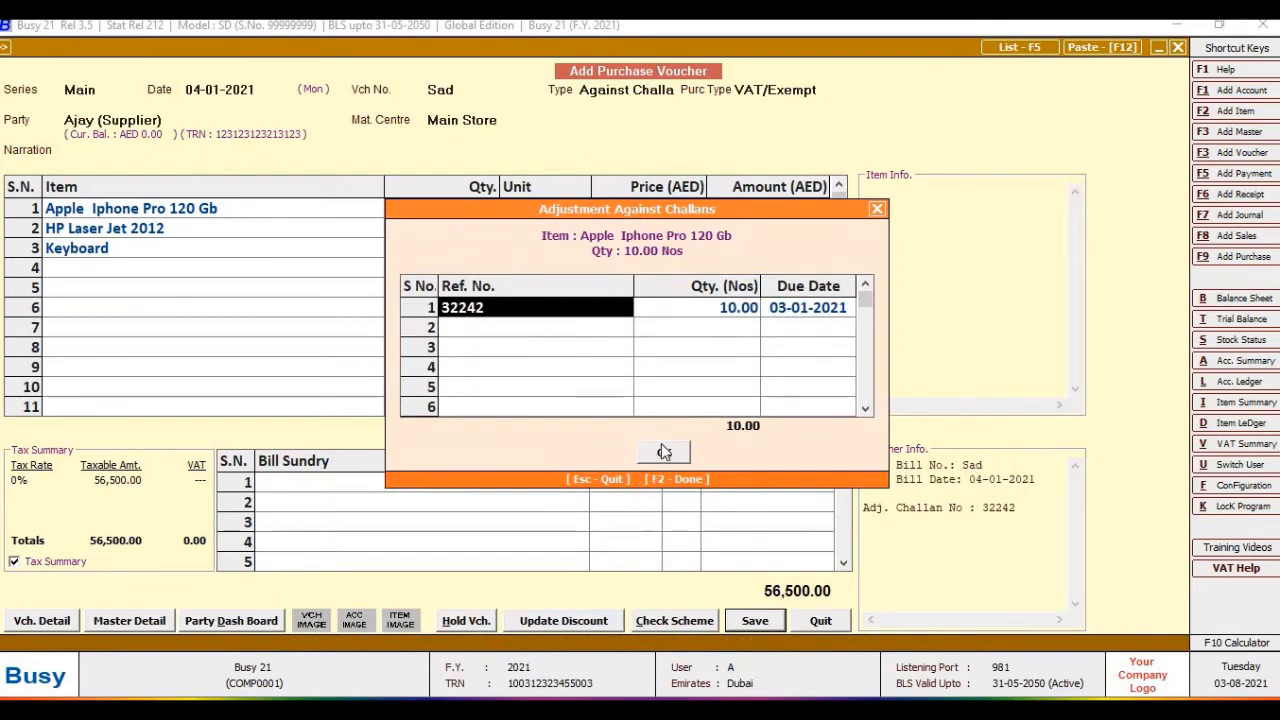
left_click(664, 452)
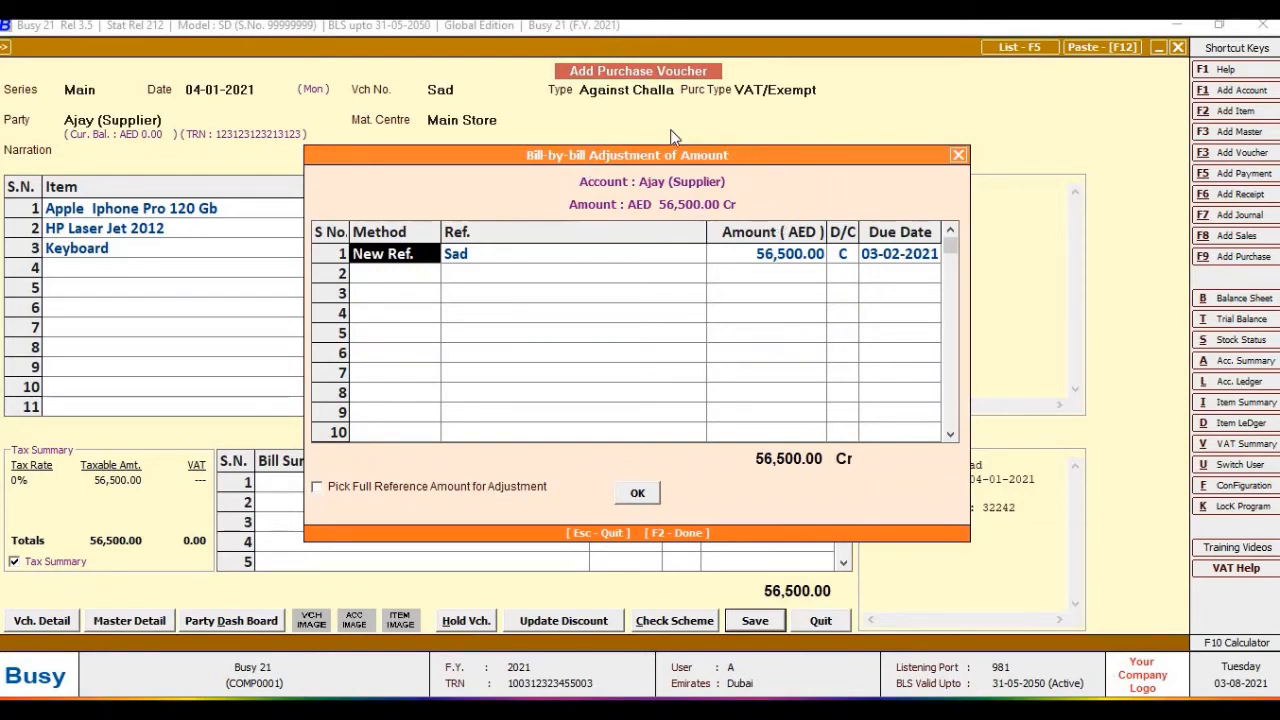
left_click(646, 499)
left_click(818, 615)
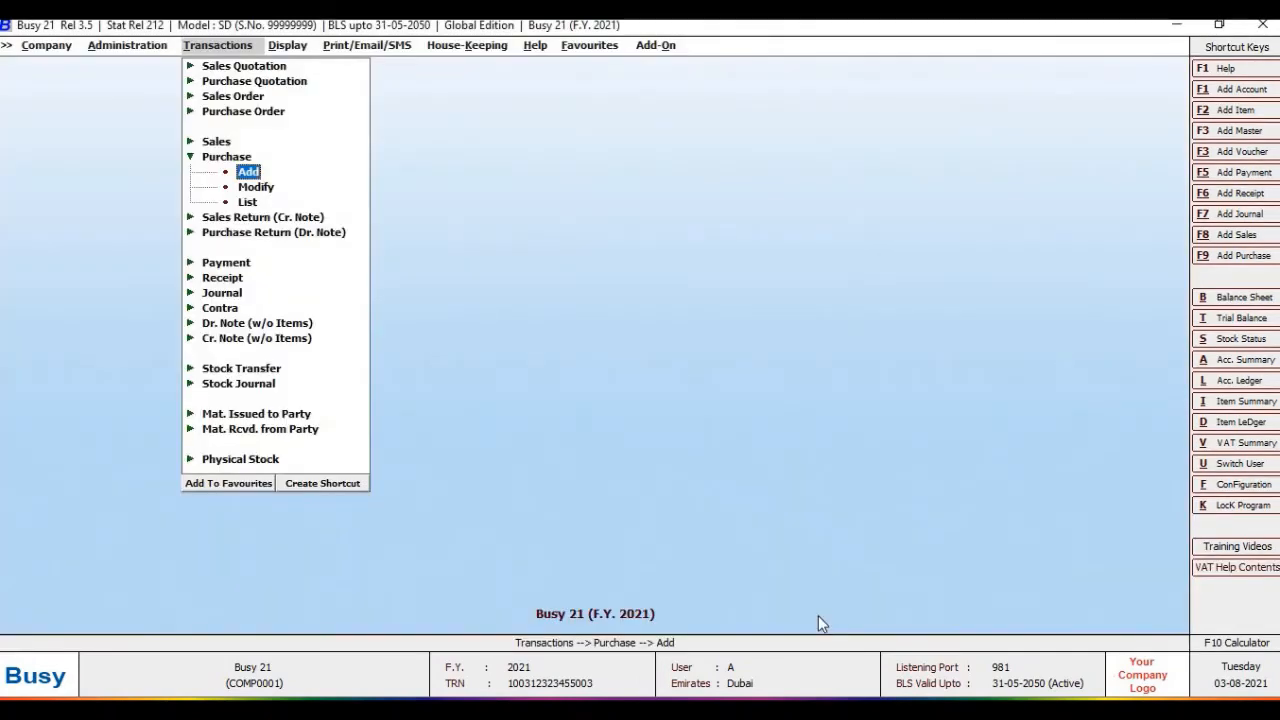
- Generate the stock status report in STANDARD format as of 04-01-2021, showing item values and zero-balance groups
key("s")
key("Return")
key("Return")
key("Return")
key("Return")
key("Return")
key("Return")
key("Return")
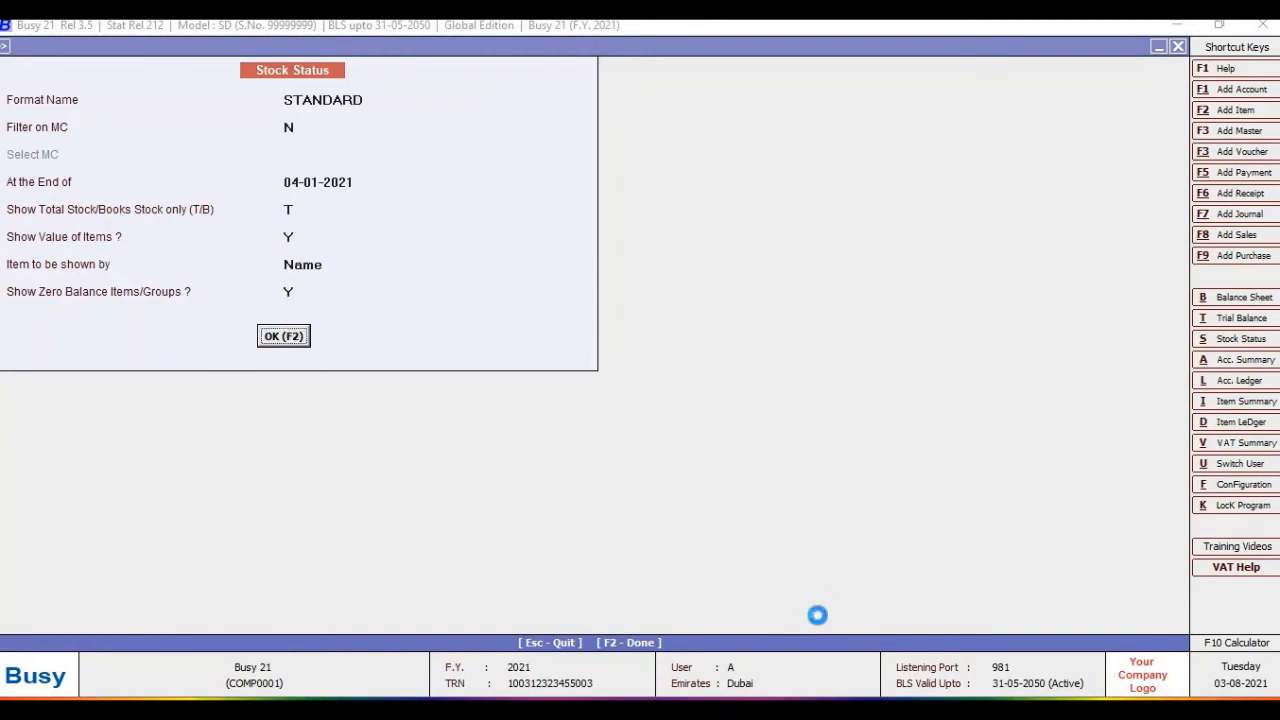
key("Return")
- Examine the quantities and amounts of the item groups in the stock status report and close it
key("Down")
key("Down")
key("Down")
key("Up")
key("Up")
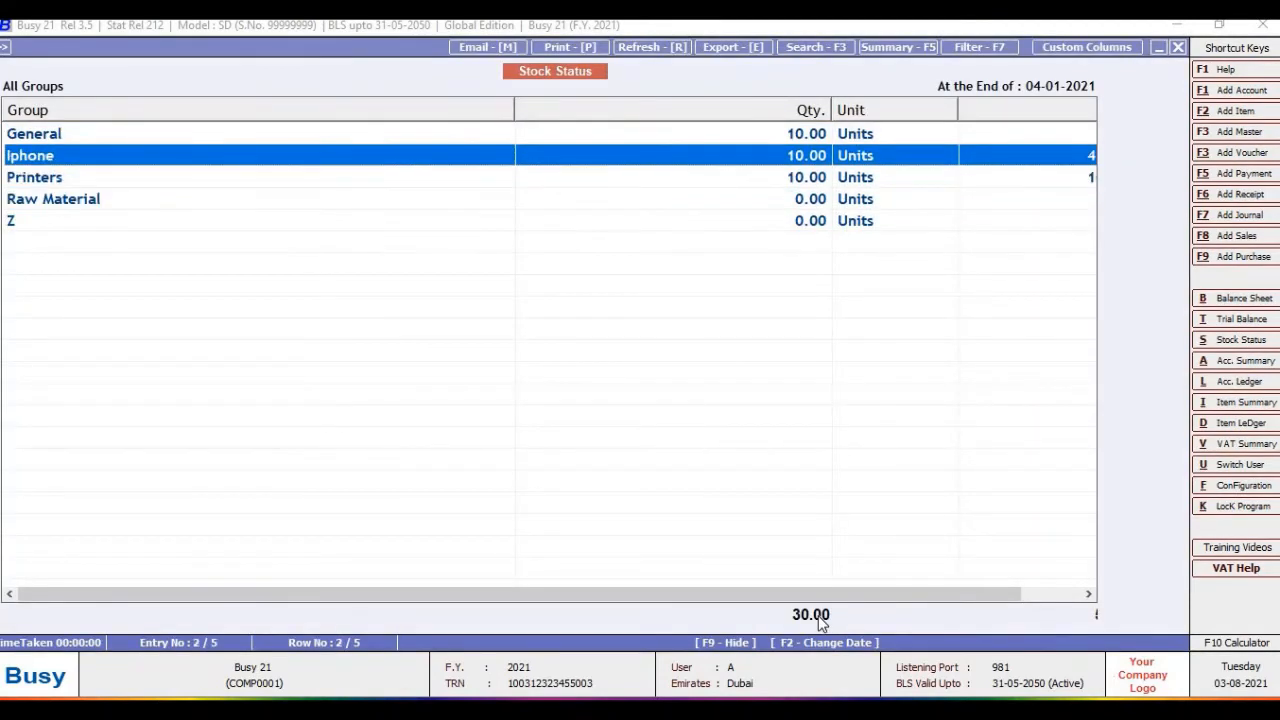
key("Right")
key("Right")
key("Right")
key("Right")
key("Right")
key("Right")
key("Right")
key("Right")
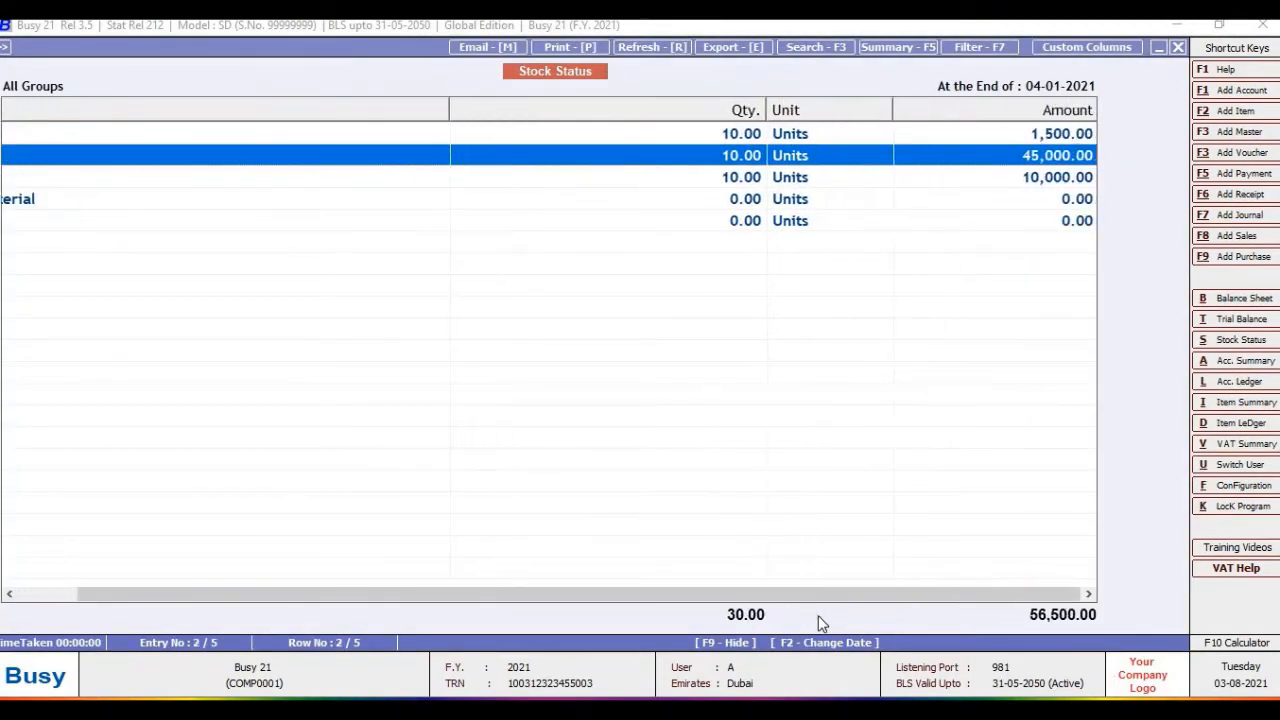
key("Escape")
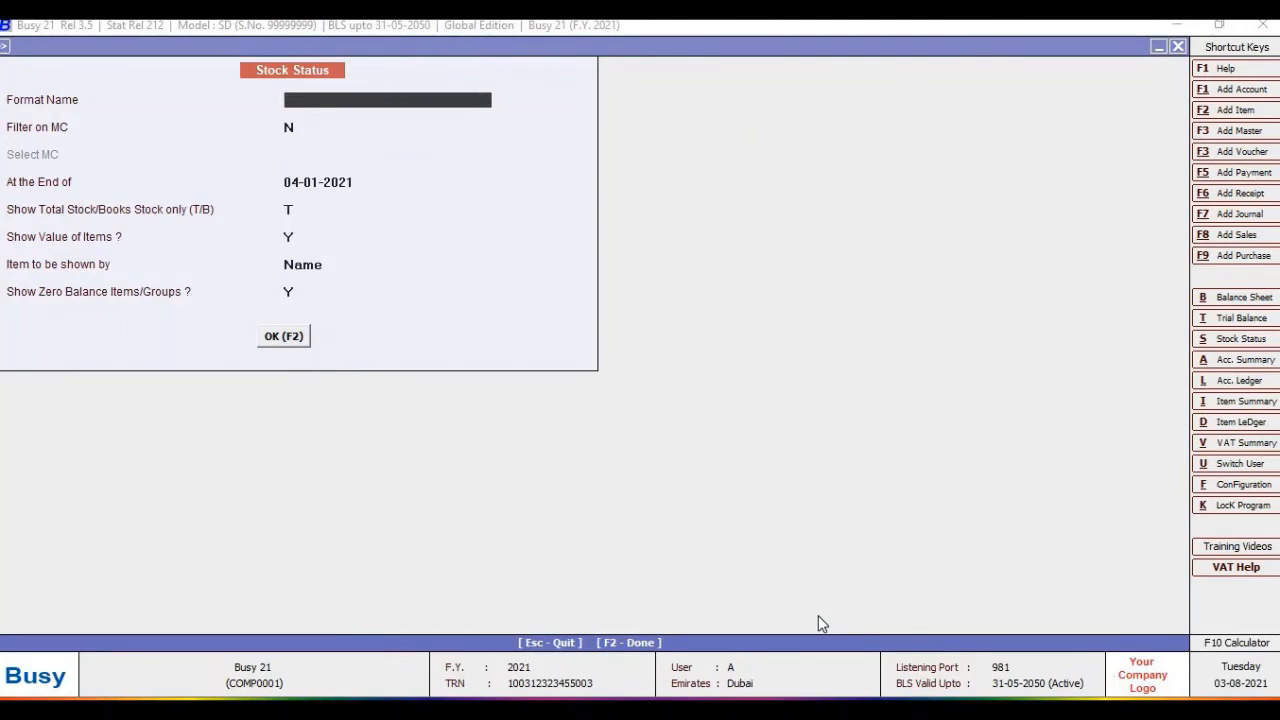
- Check the purchase entry in the supplier's account ledger for 01-01-2021 to 04-01-2021
key("alt+l")
key("Return")
key("F2")
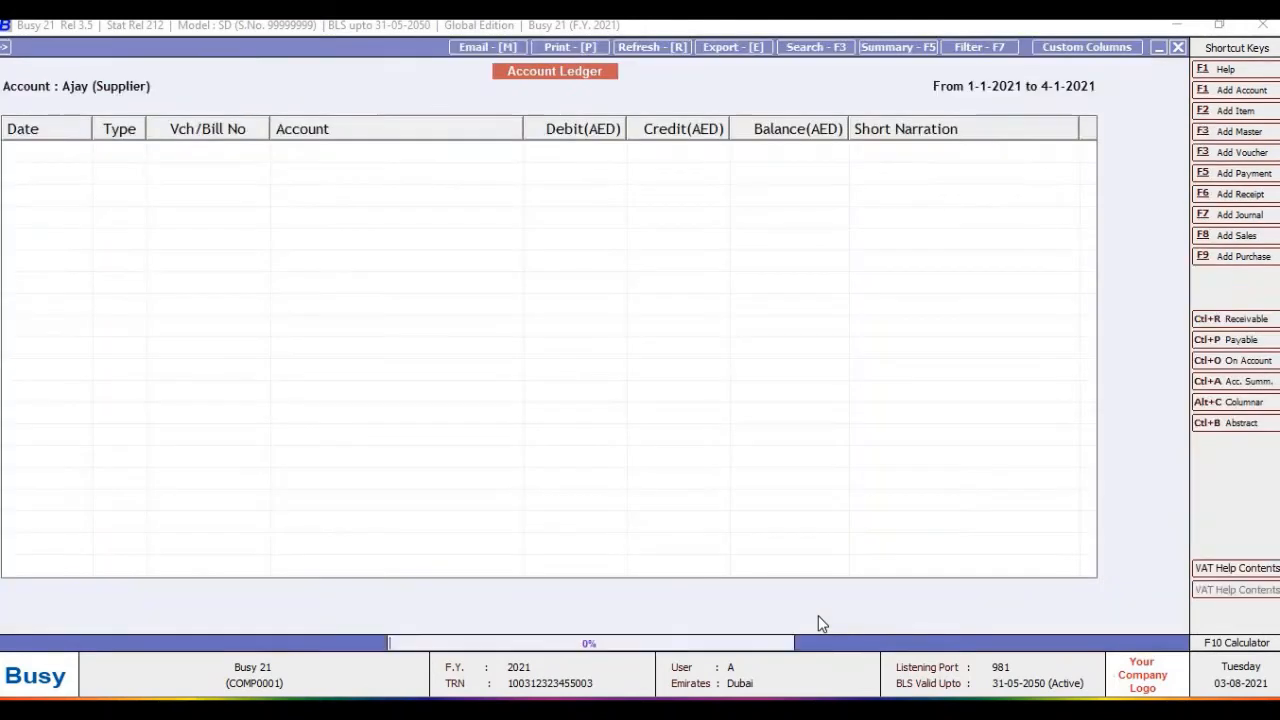
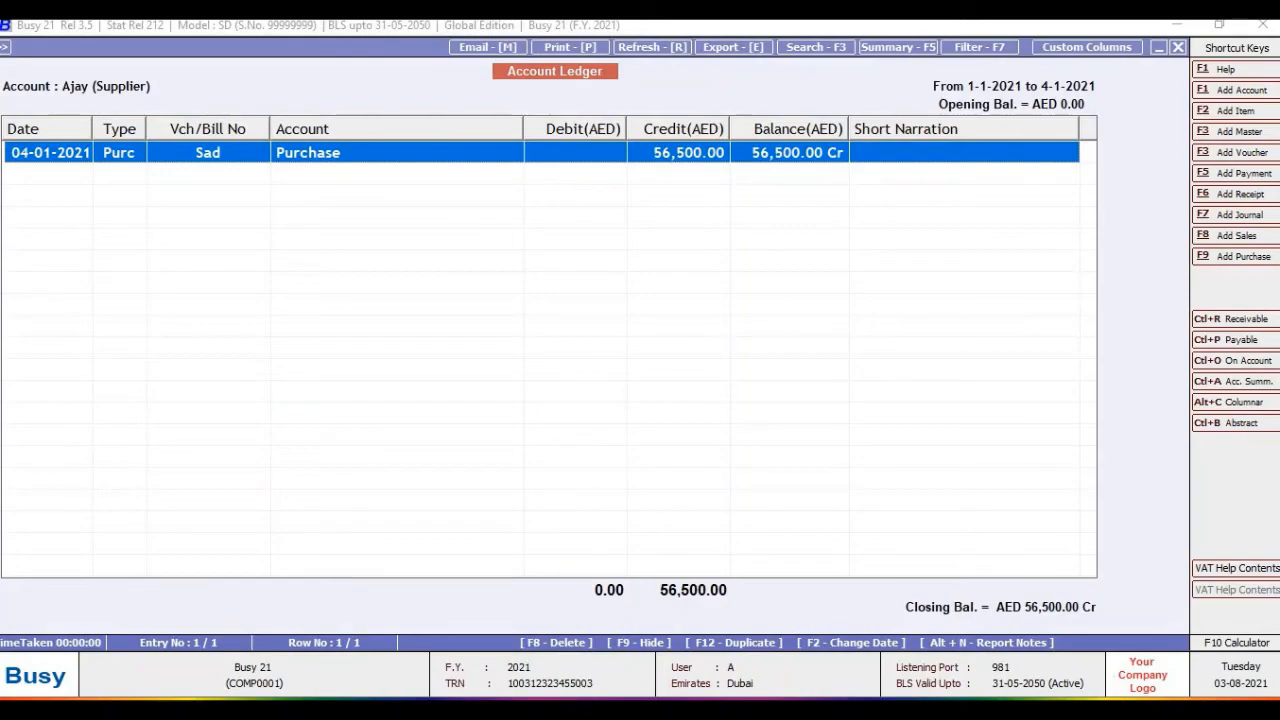
- Switch to the Word document and review the Purchase Workflow list from Purchase Quotation through Payment
key("alt+Tab")
left_click(690, 392)
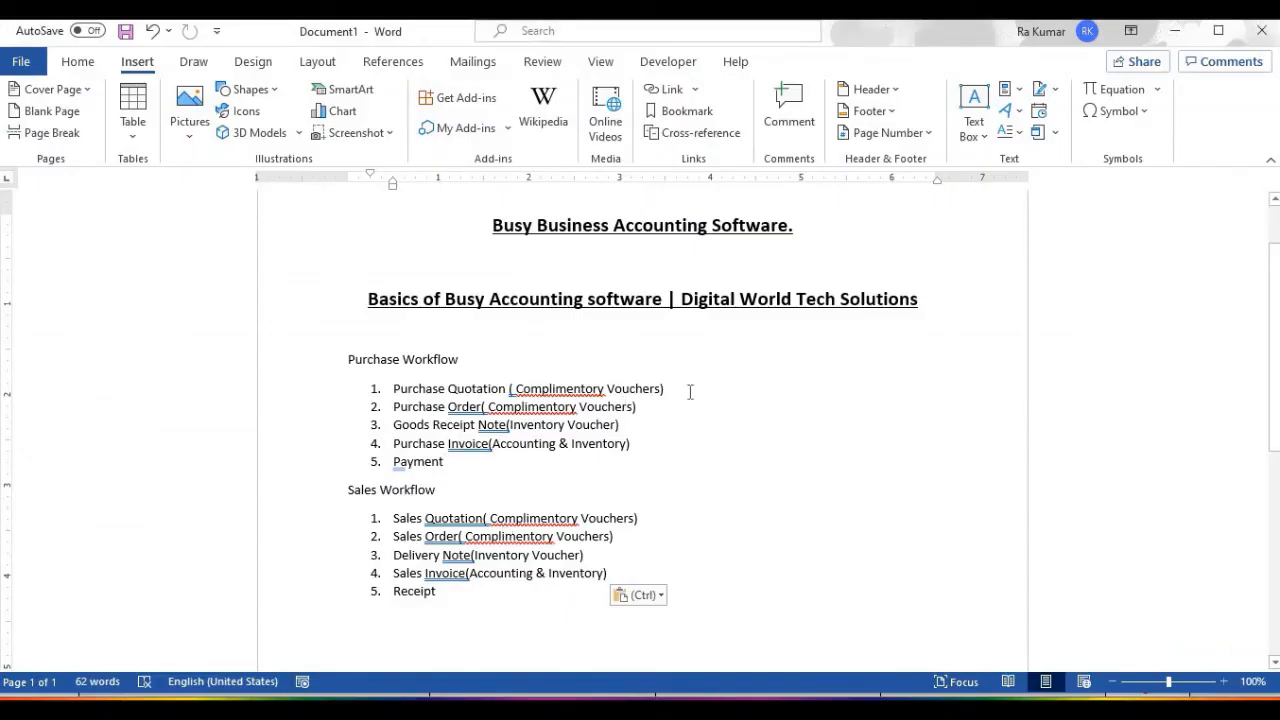
left_click_drag(690, 392, 576, 388)
left_click_drag(646, 411, 502, 412)
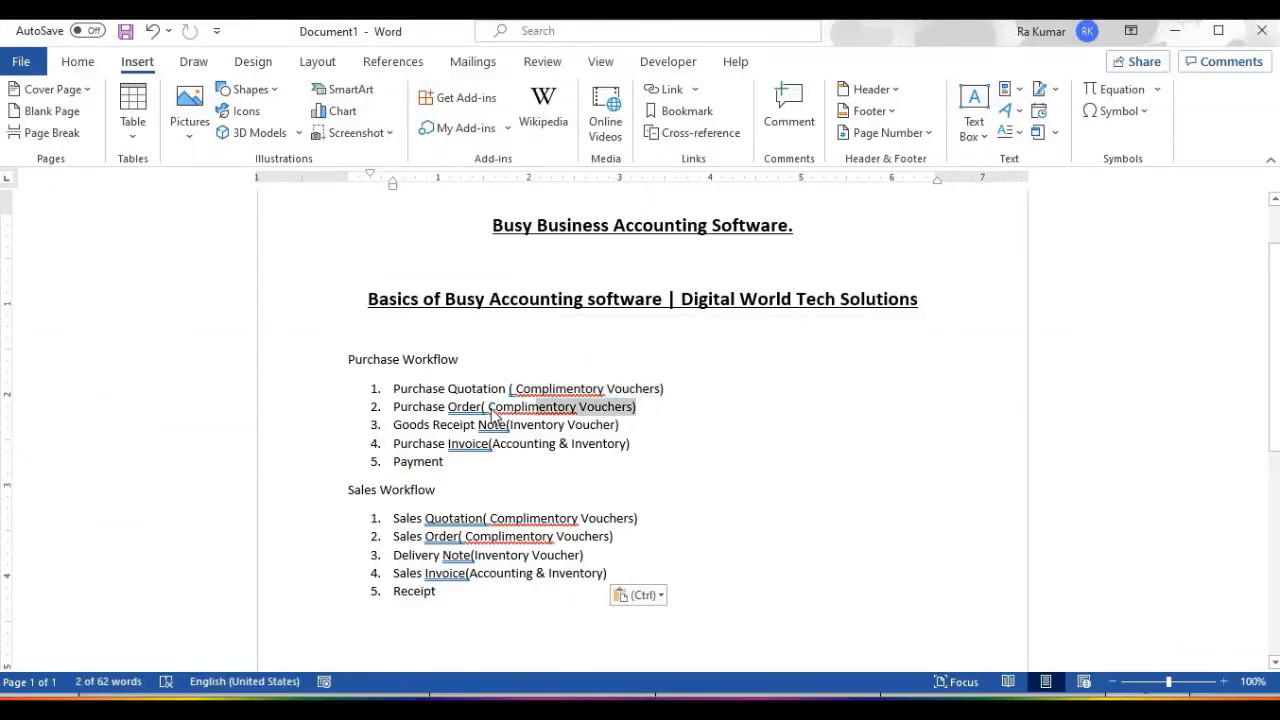
left_click_drag(640, 428, 506, 426)
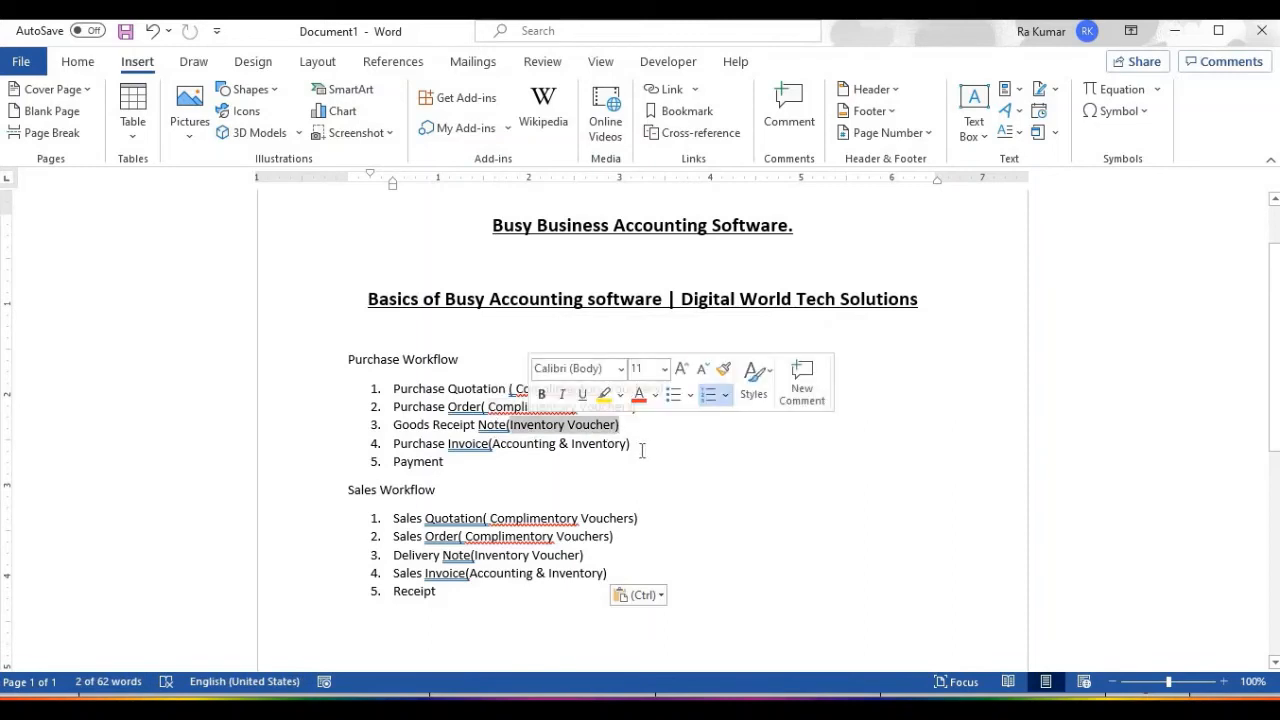
triple_click(418, 450)
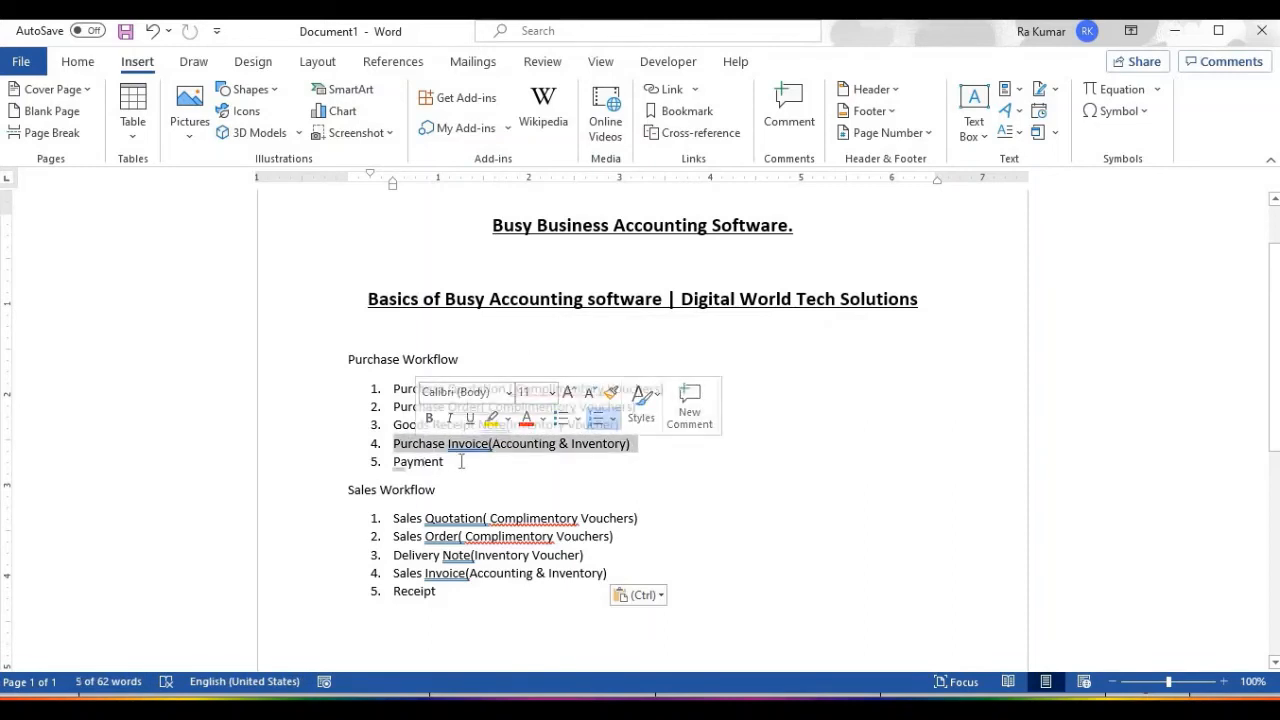
triple_click(382, 462)
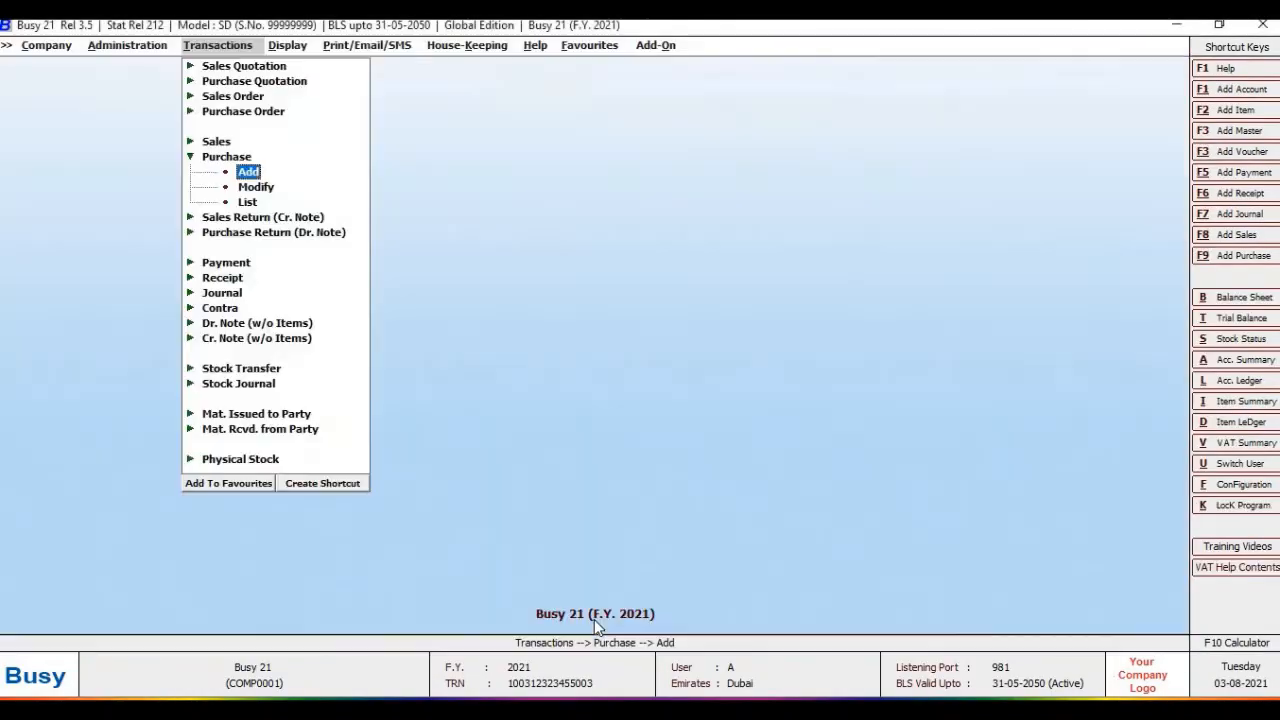
- Switch back to Busy 21 and start a Main series payment voucher dated 05-01-2021, type Regular, VAT nature Not Applicable
key("Left")
key("Down")
key("Down")
key("Down")
key("Right")
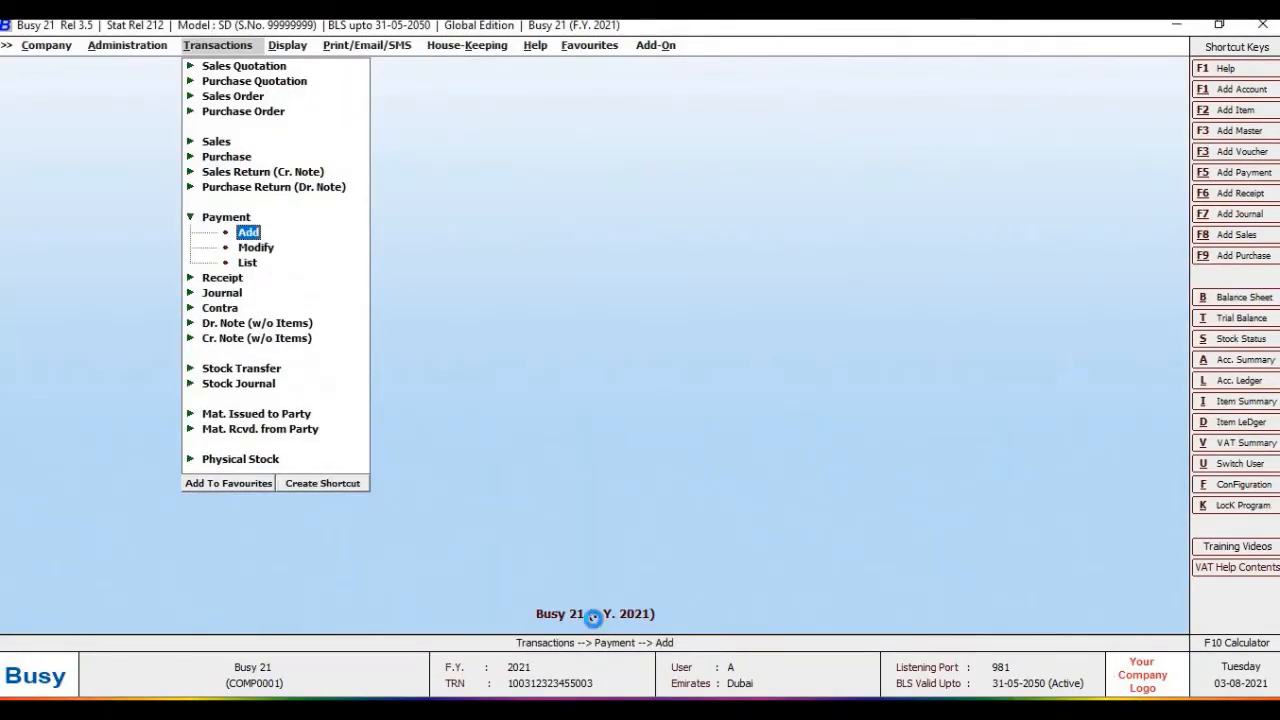
key("Return")
key("Return")
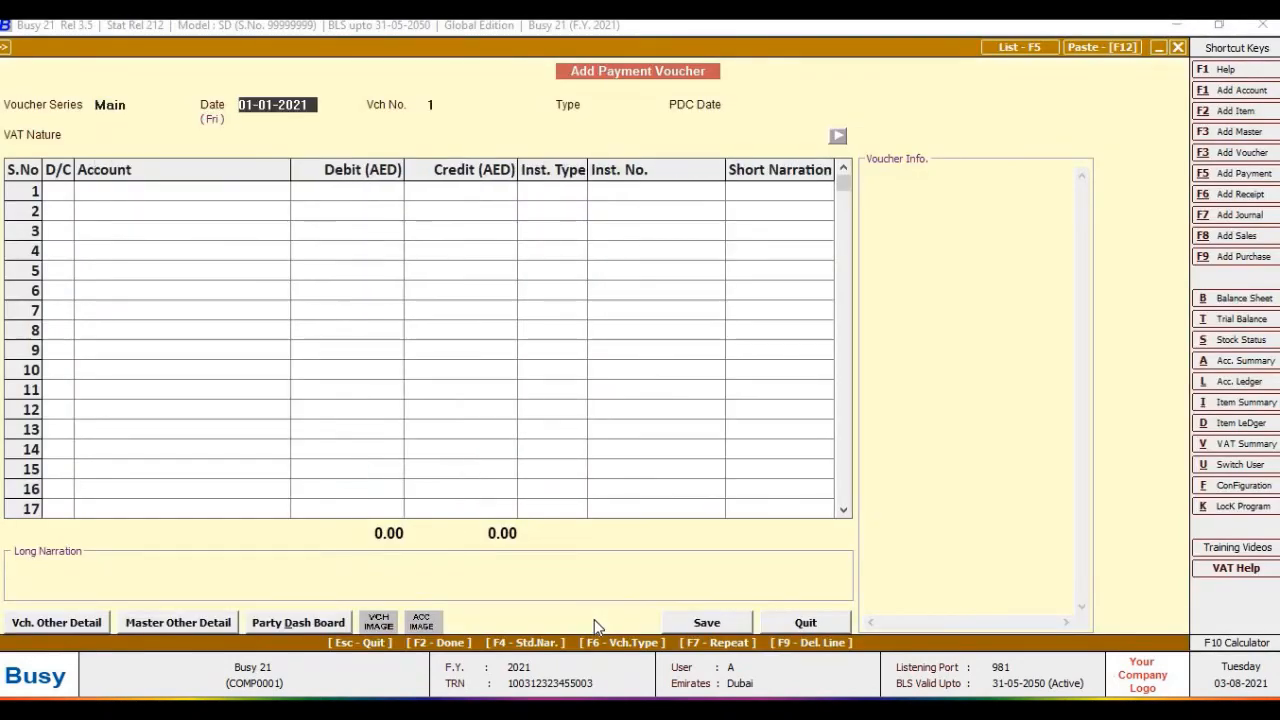
type("5")
key("Return")
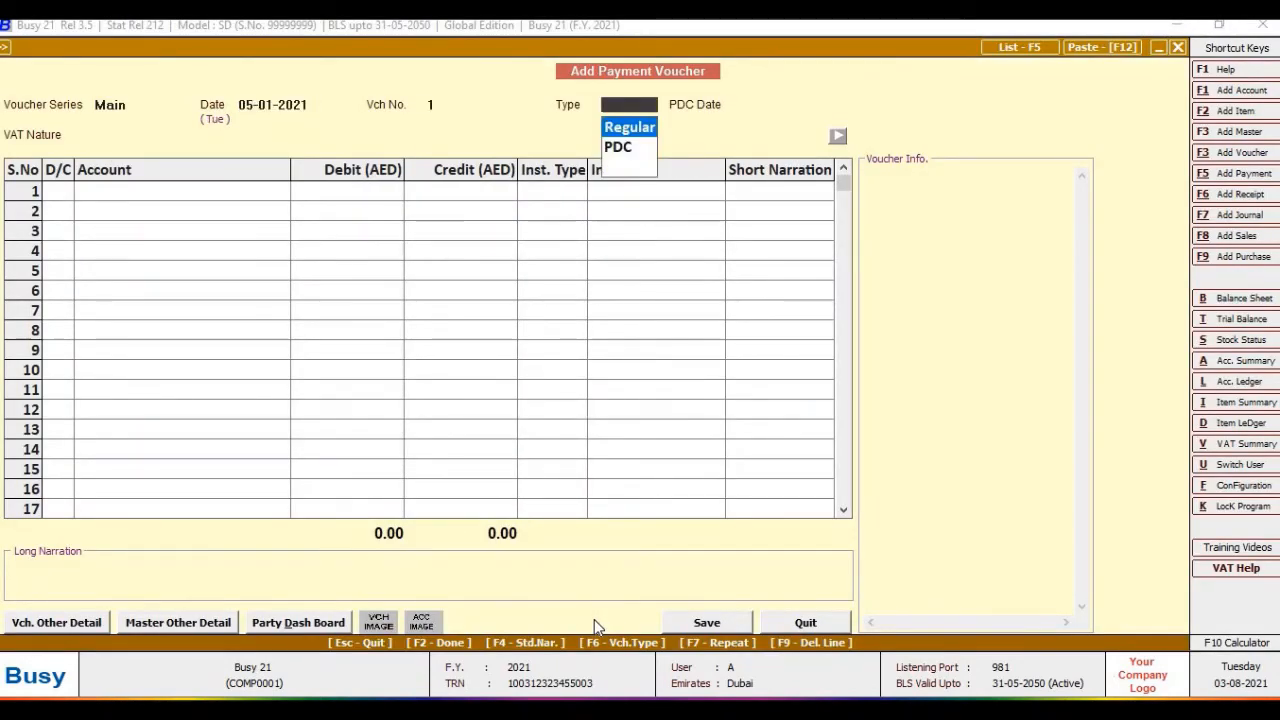
key("Return")
key("Return")
key("Return")
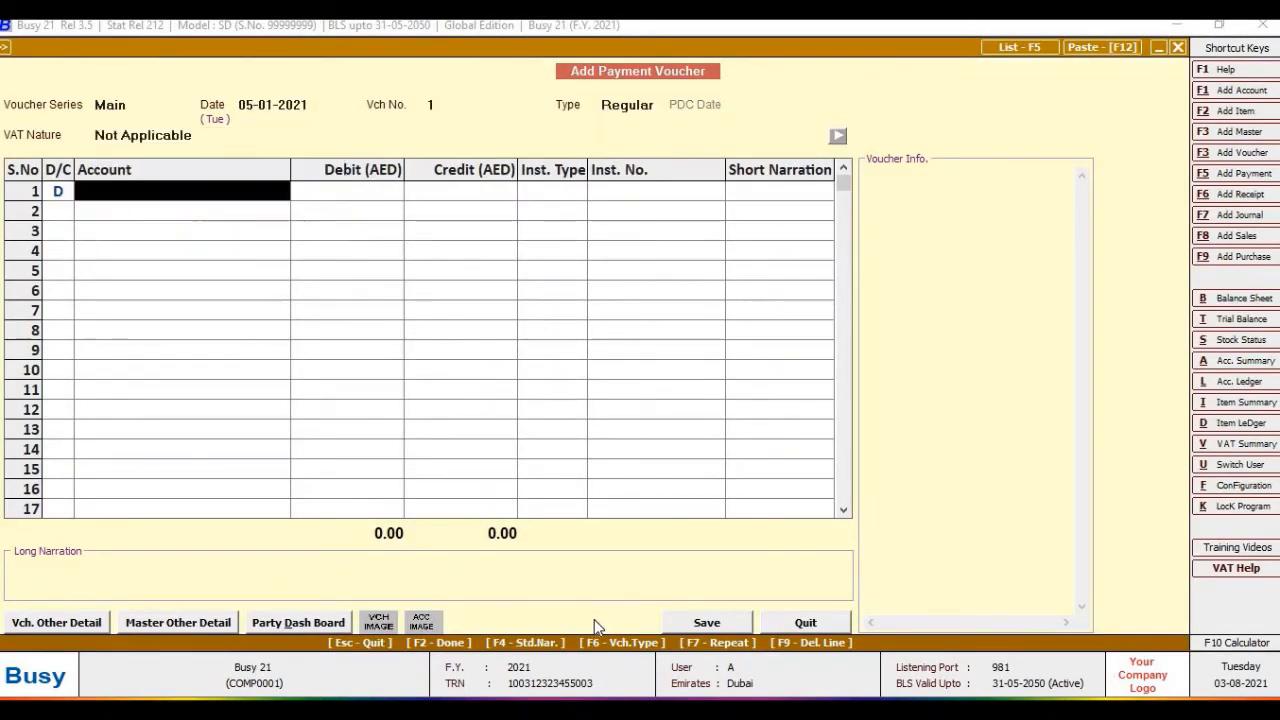
- Debit the supplier's account with AED 56,500 on the payment voucher's first line
type("aja")
key("Return")
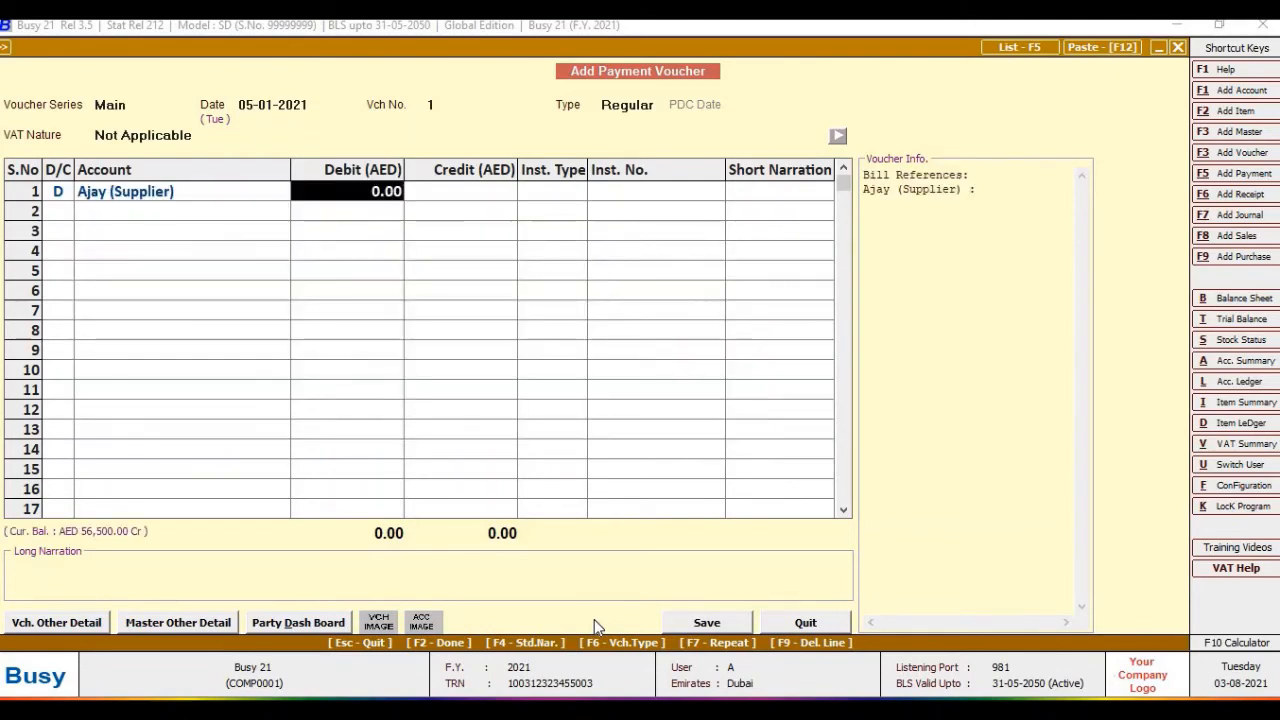
type("5")
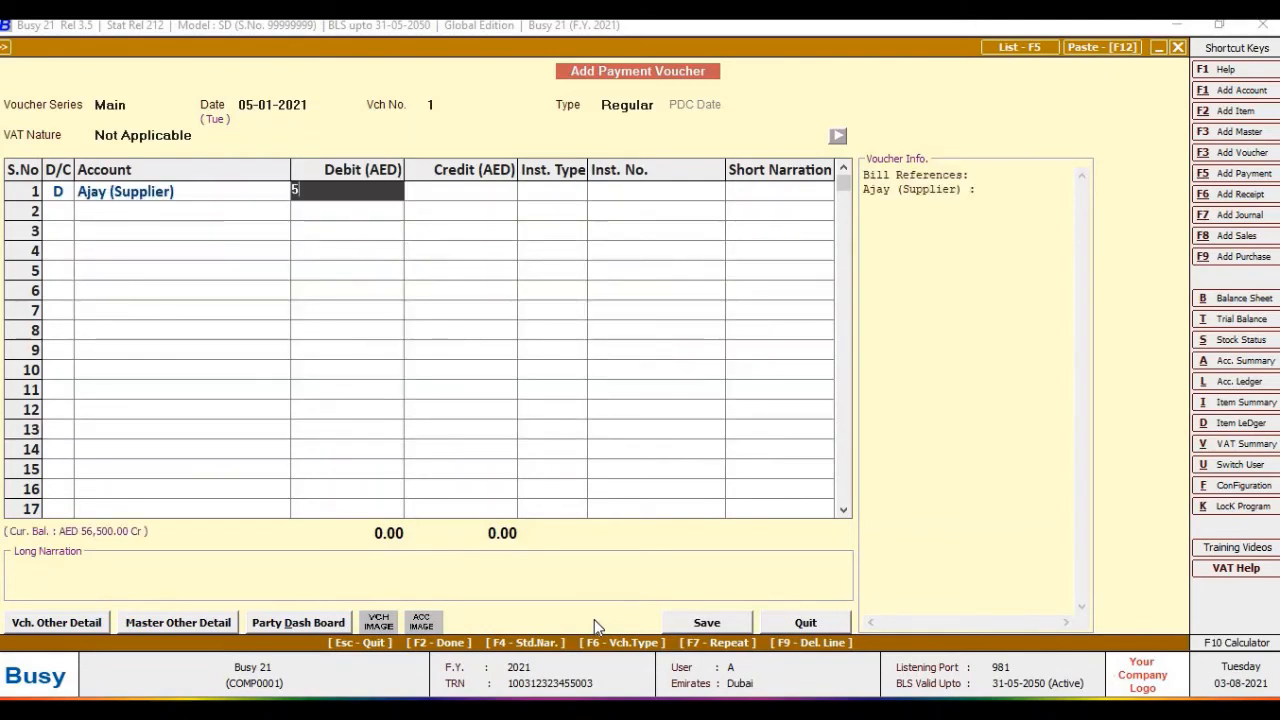
type("6500")
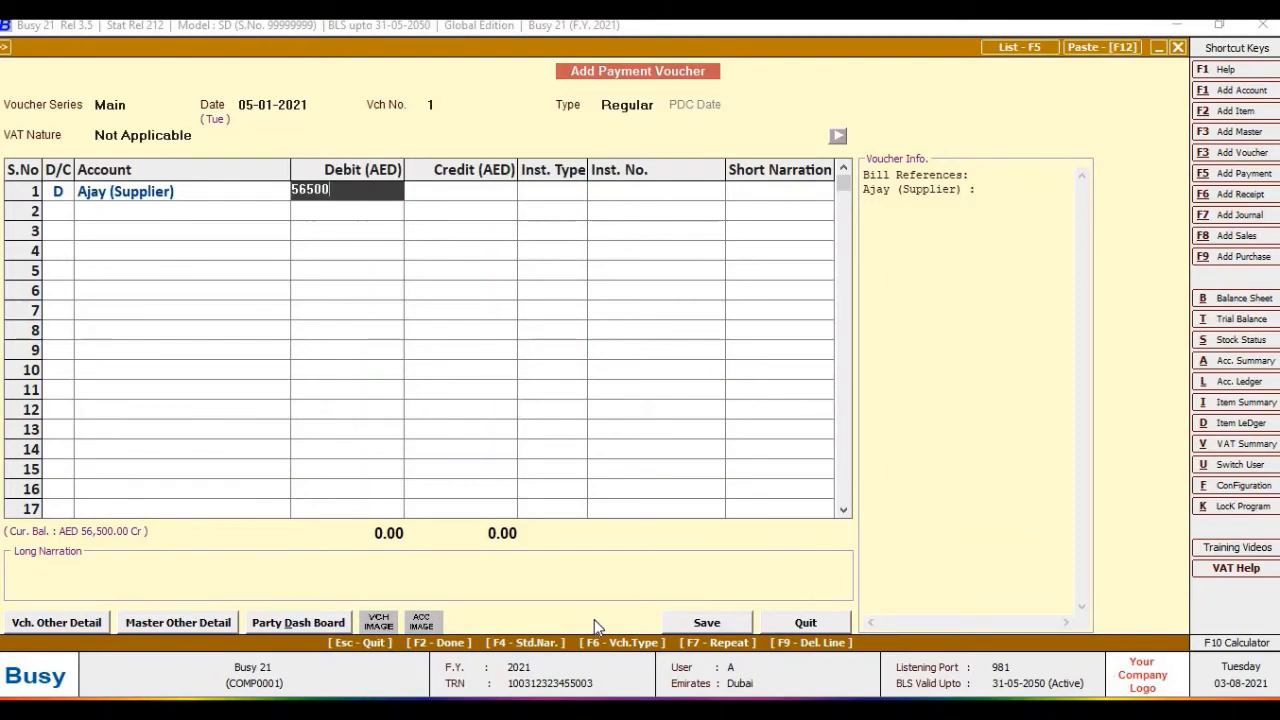
key("Return")
key("Return")
key("Return")
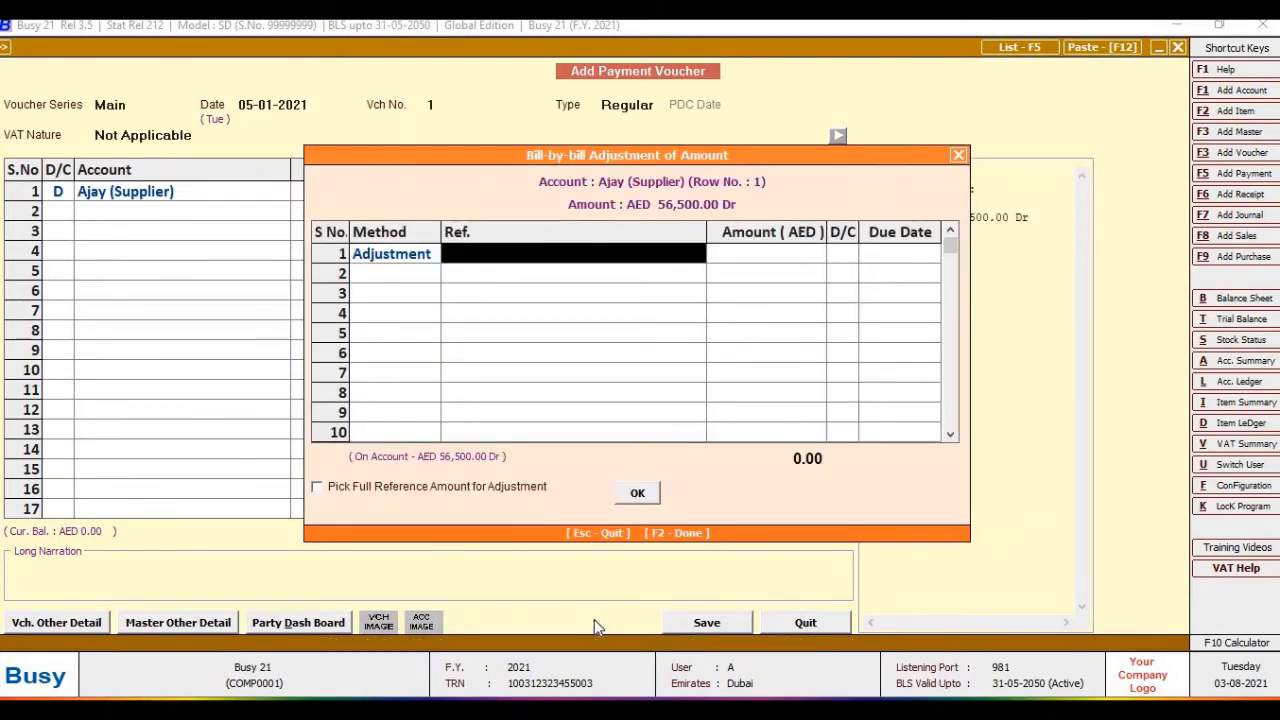
- Adjust the full AED 56,500 payment against the supplier's bill reference Sad
key("Return")
key("Return")
key("Return")
key("Return")
key("Return")
key("Return")
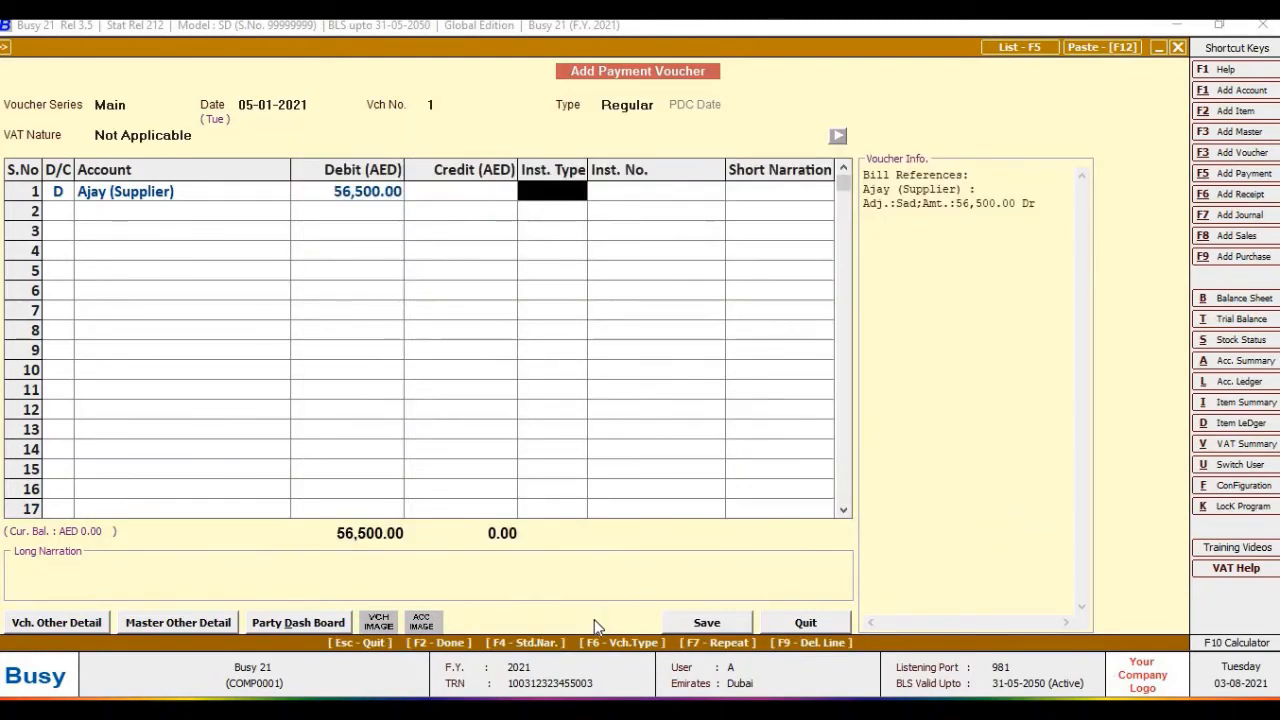
- Keep the debit line's instrument type as N.A. and credit the Cash account with AED 56,500
key("Return")
key("Return")
key("Return")
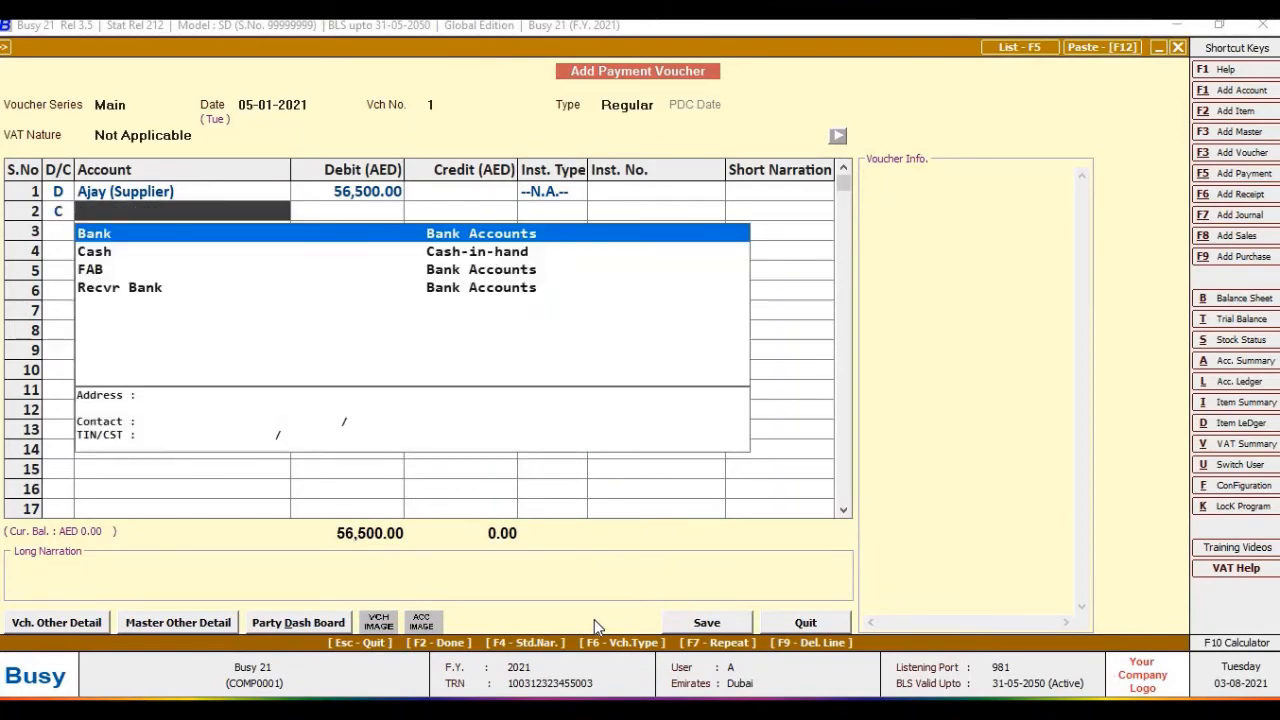
key("Down")
key("Return")
key("Return")
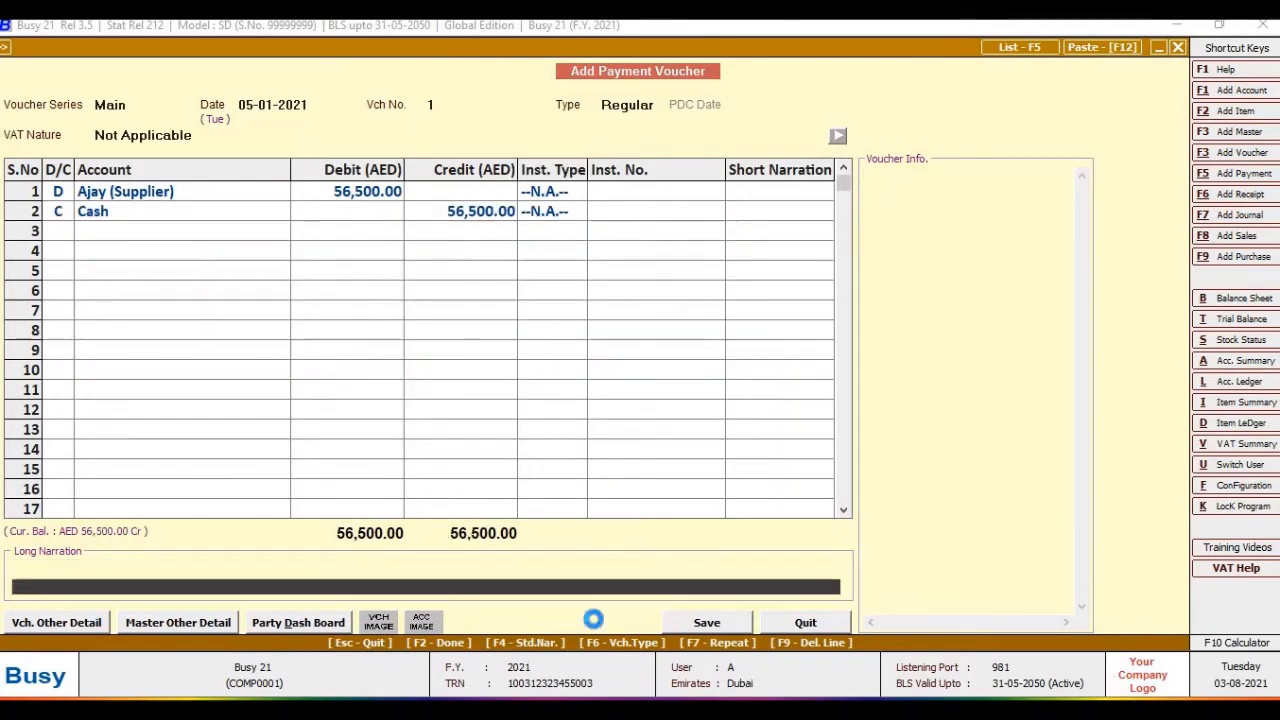
- Save the payment voucher without a long narration and close the entry form
key("Return")
key("Return")
key("Left")
key("Return")
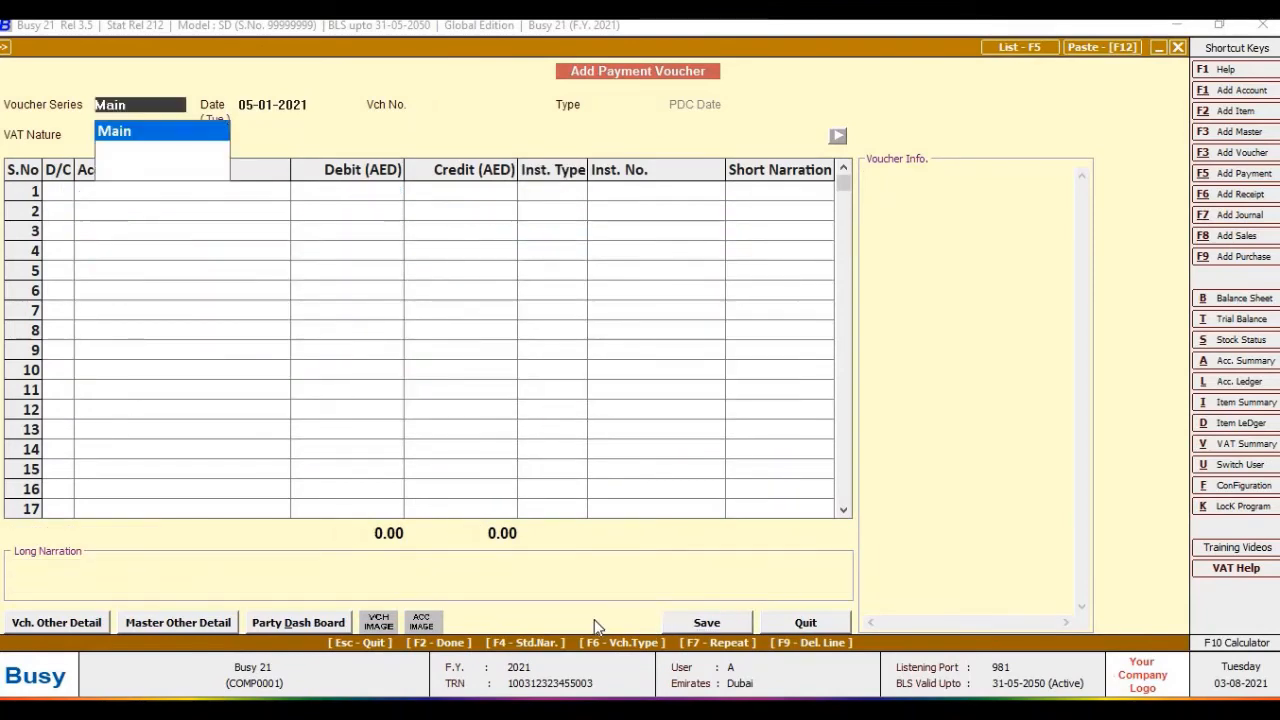
key("Escape")
key("Escape")
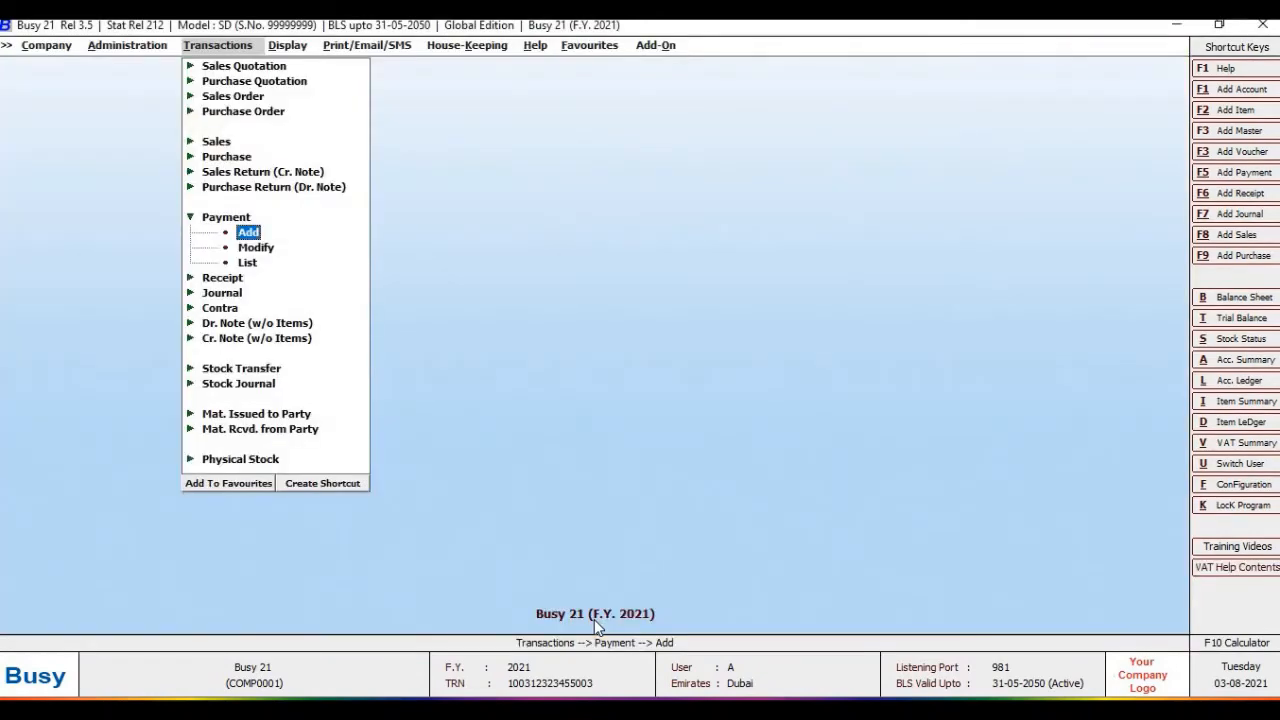
- Check the purchase and payment entries in the supplier's account ledger for 01-01-2021 to 05-01-2021
key("l")
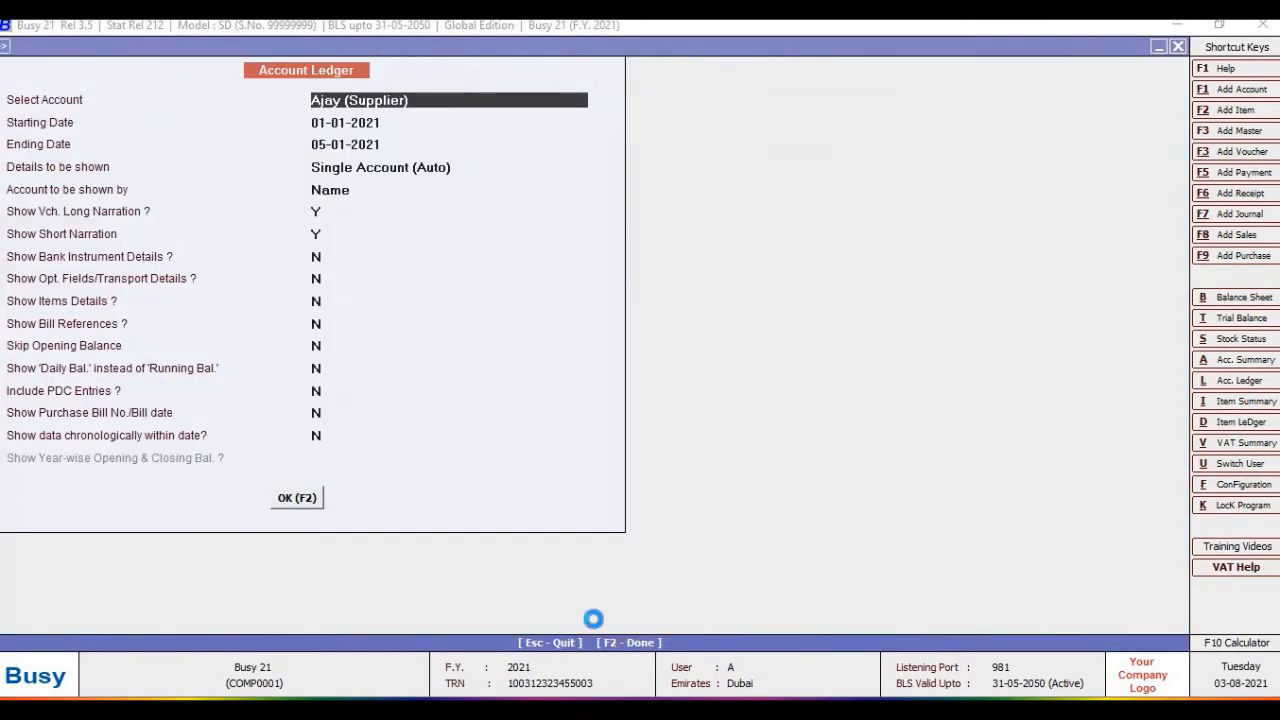
key("F2")
key("Down")
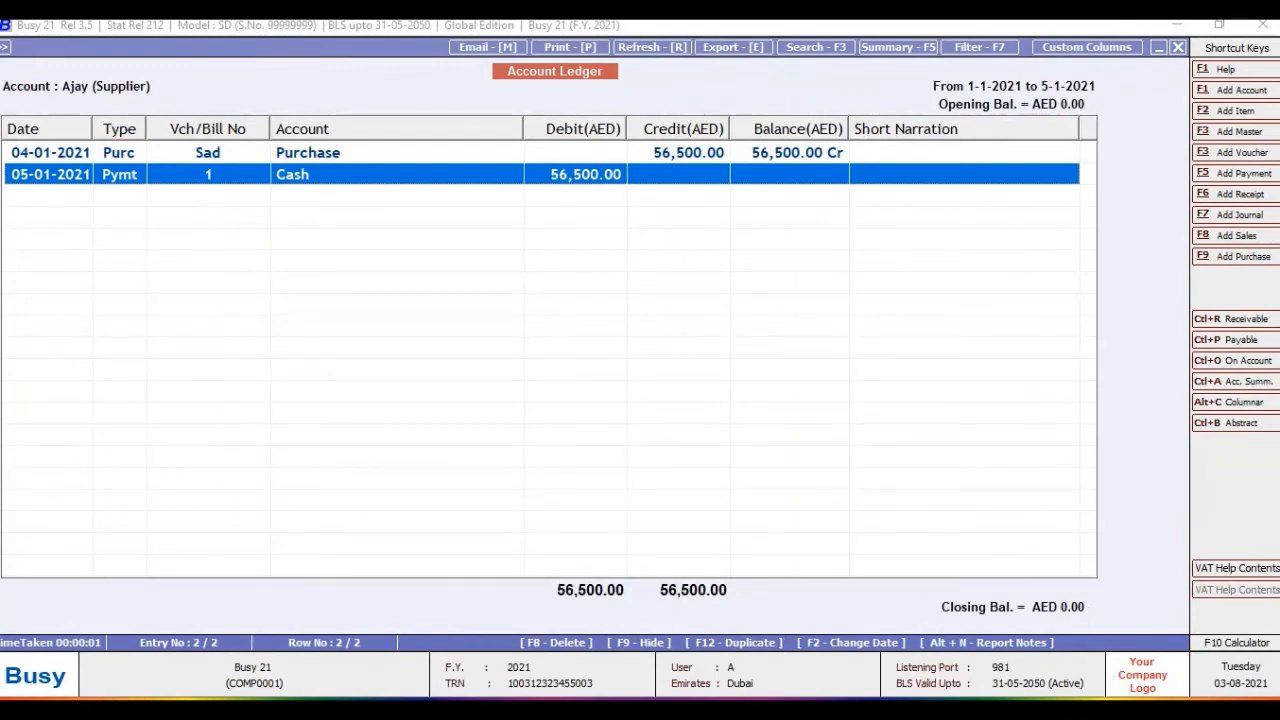
- Switch to the Word document and review the completed Purchase Workflow list and the Sales Workflow list
key("alt+Tab")
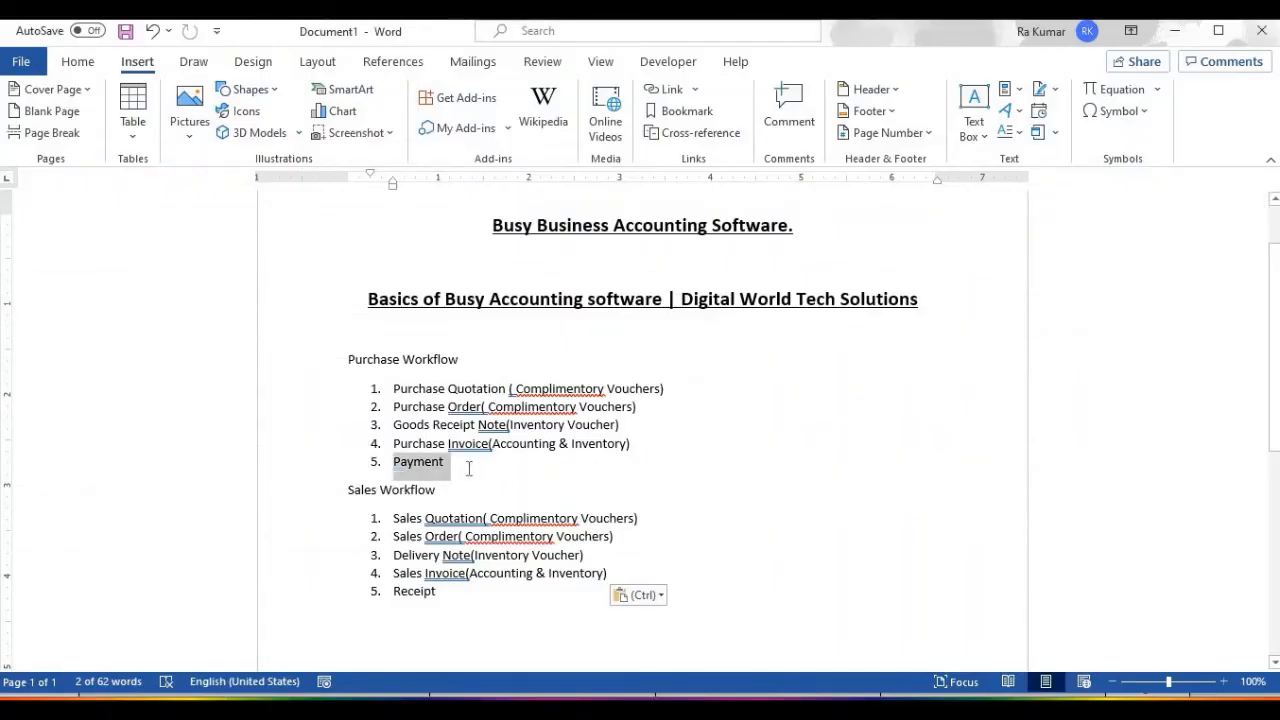
left_click_drag(447, 462, 395, 392)
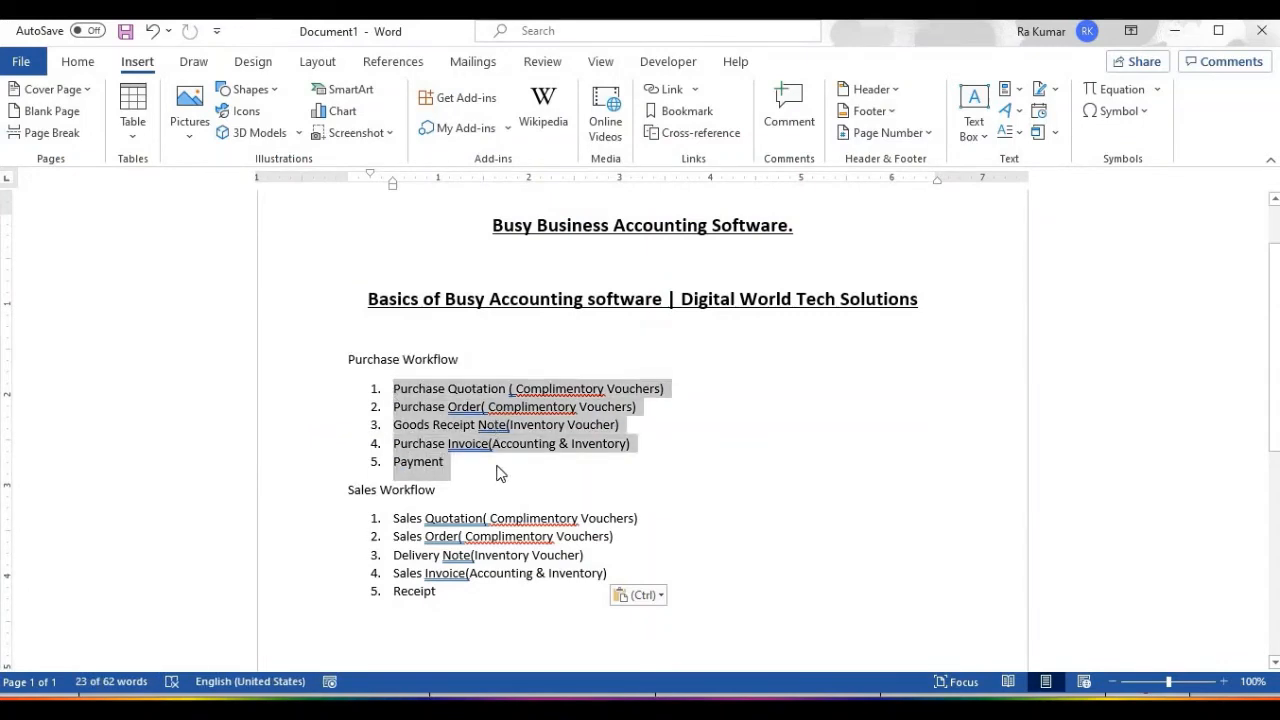
left_click(500, 473)
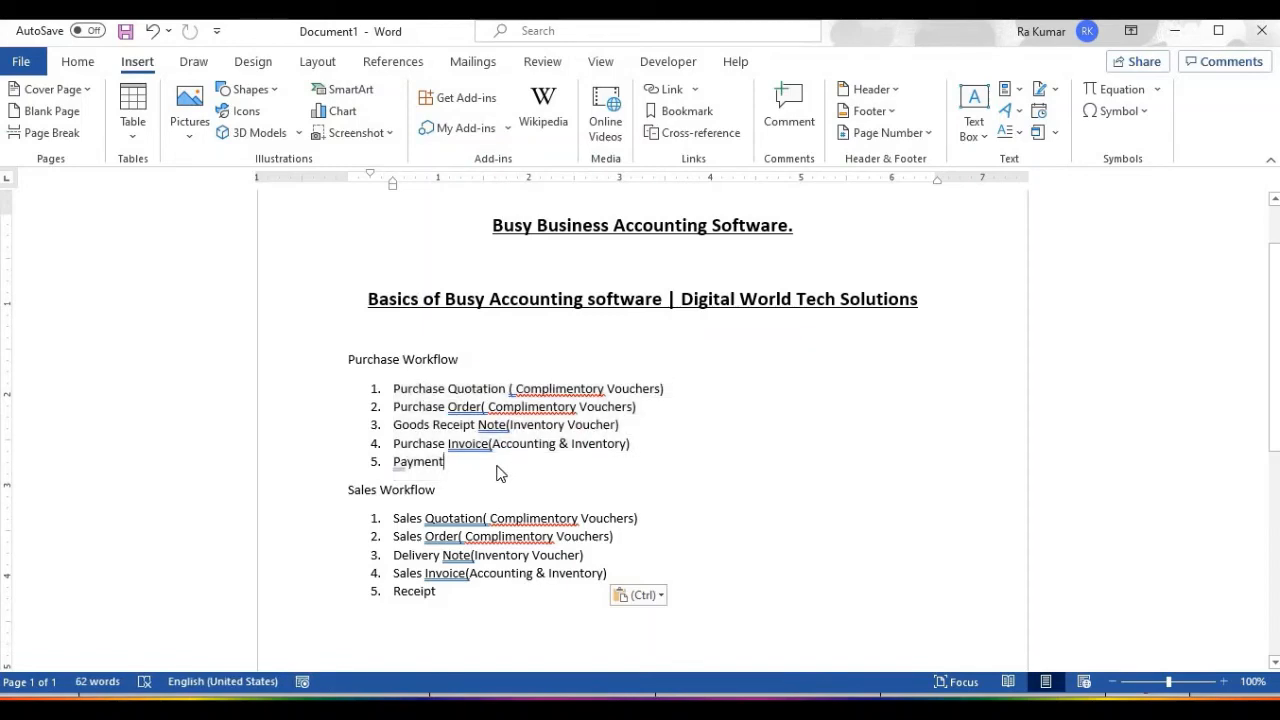
left_click(345, 493)
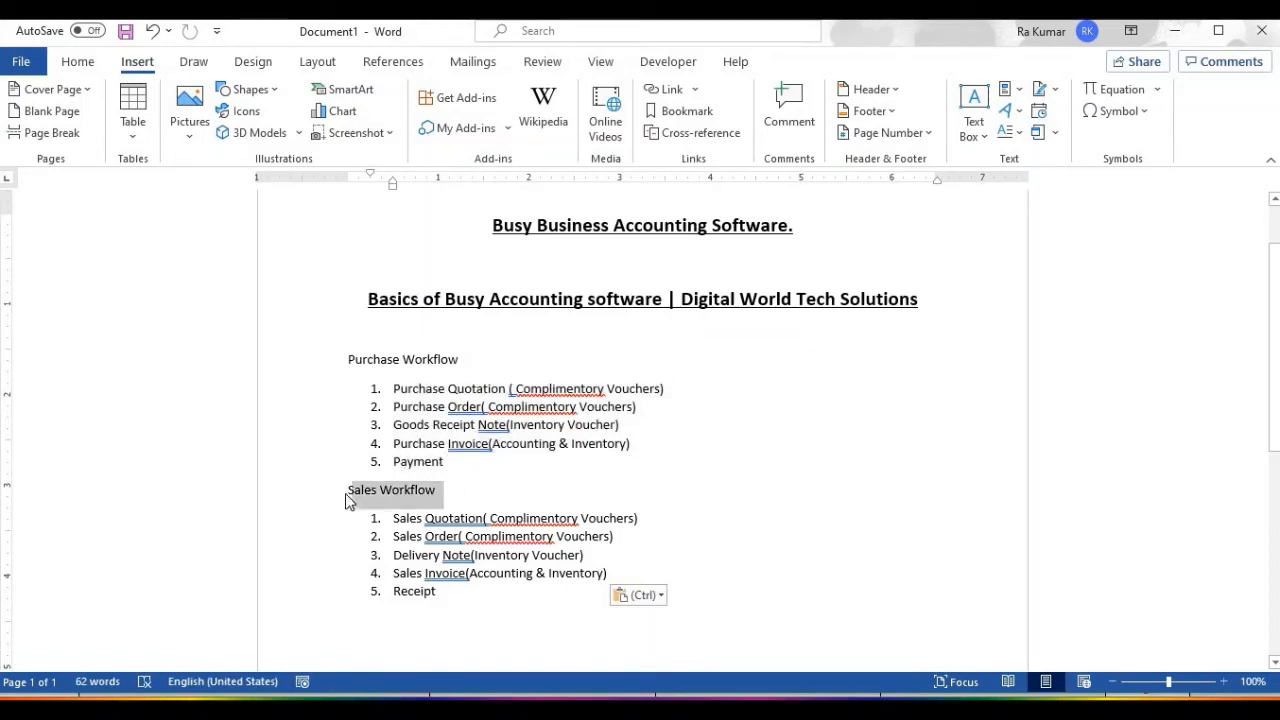
left_click(484, 591)
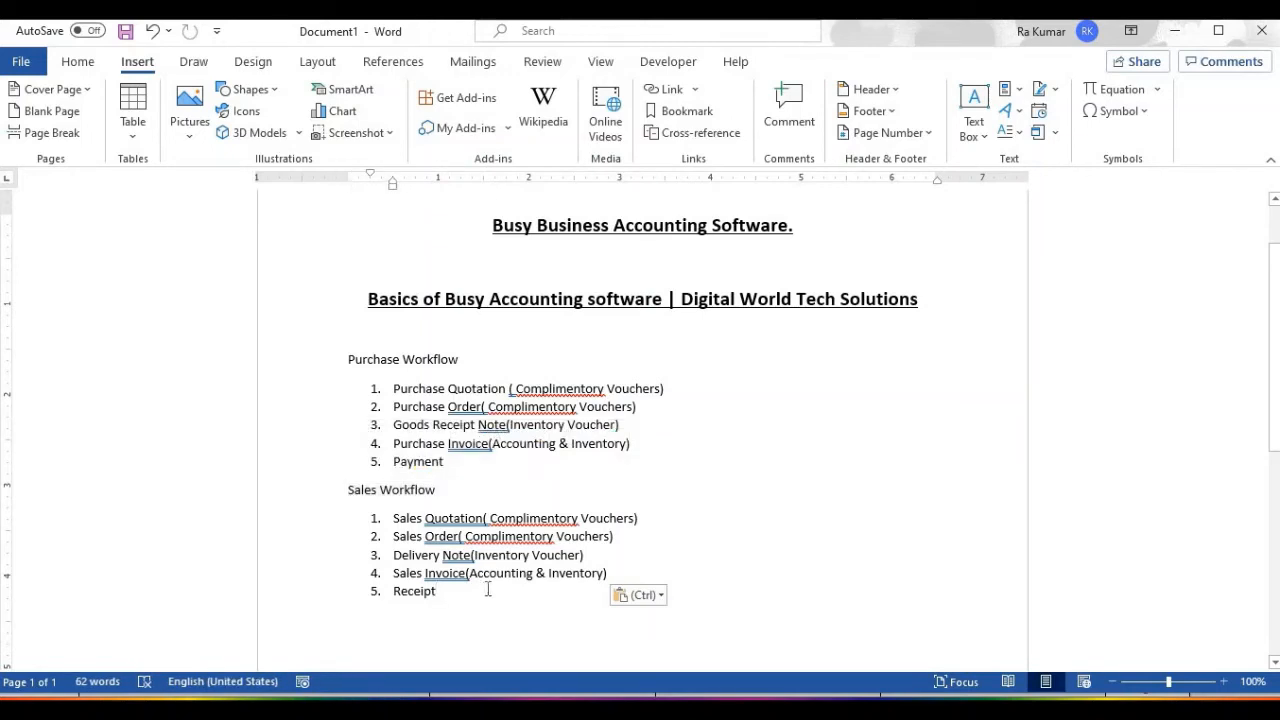
- Compare the Purchase Workflow entries with the corresponding Sales Workflow entries from quotation to receipt in the Word document
left_click_drag(393, 389, 506, 389)
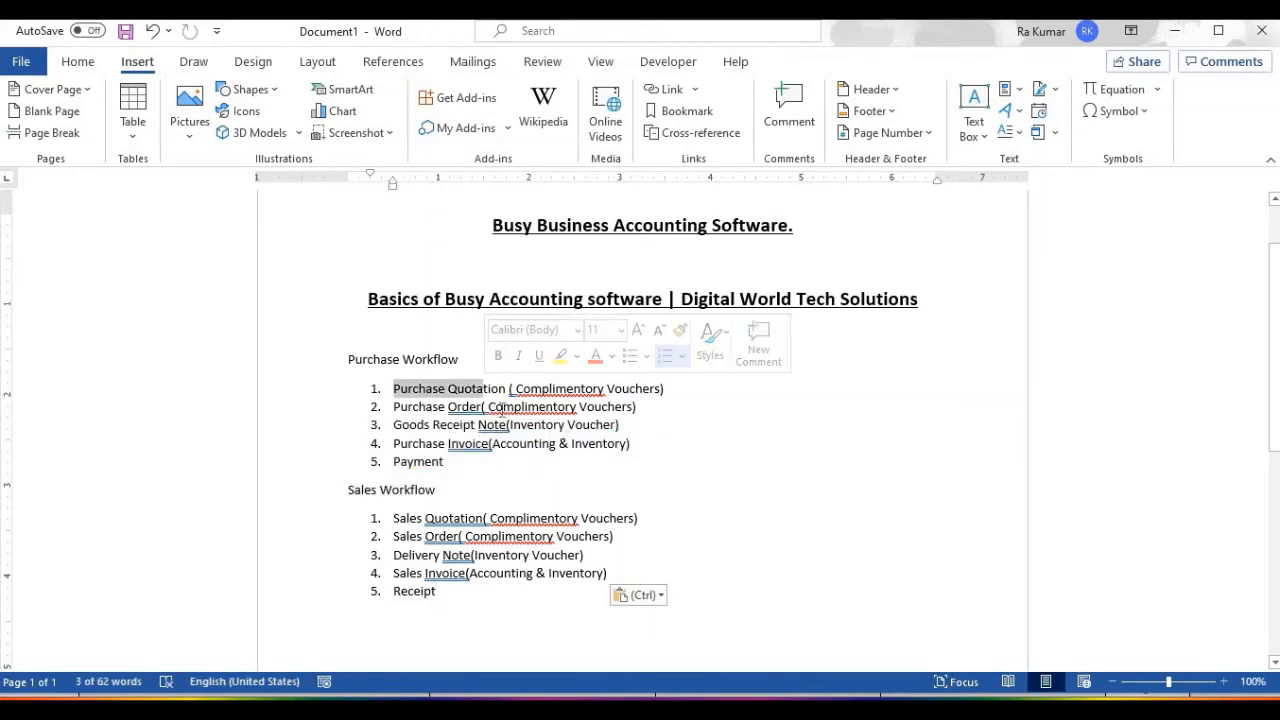
left_click_drag(393, 407, 503, 407)
left_click_drag(394, 518, 499, 522)
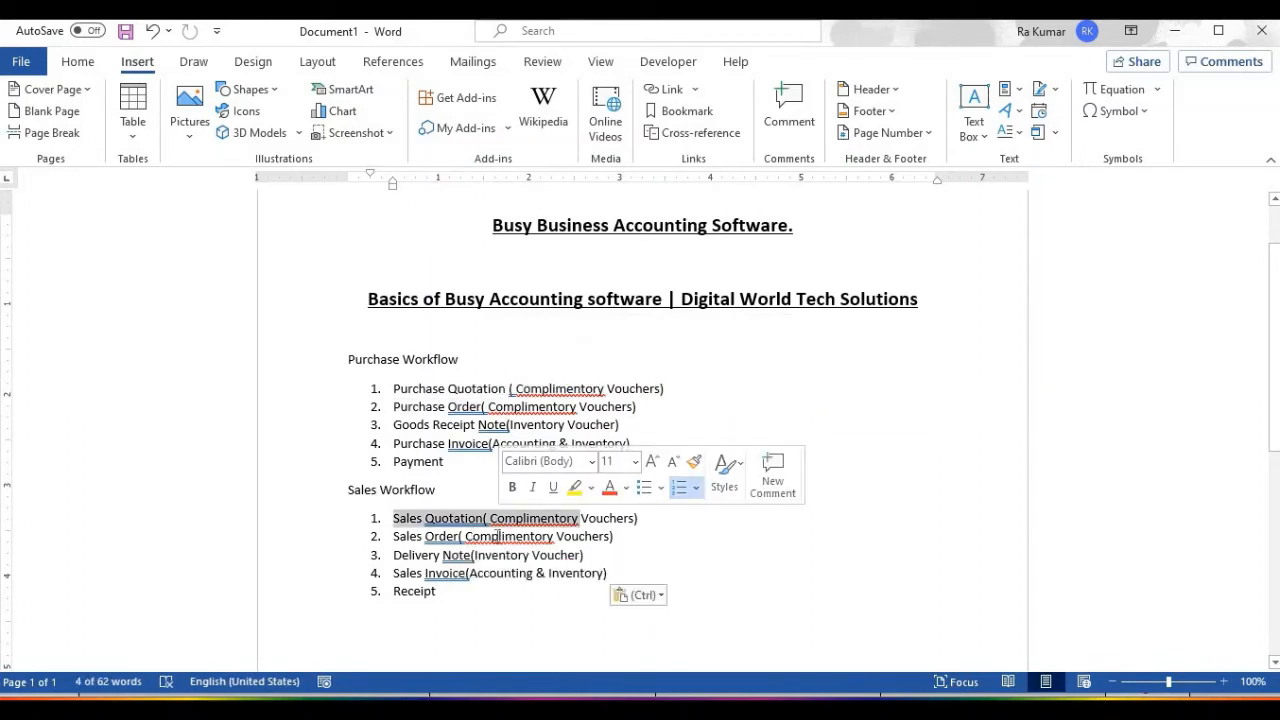
left_click_drag(393, 536, 556, 537)
left_click_drag(393, 555, 470, 555)
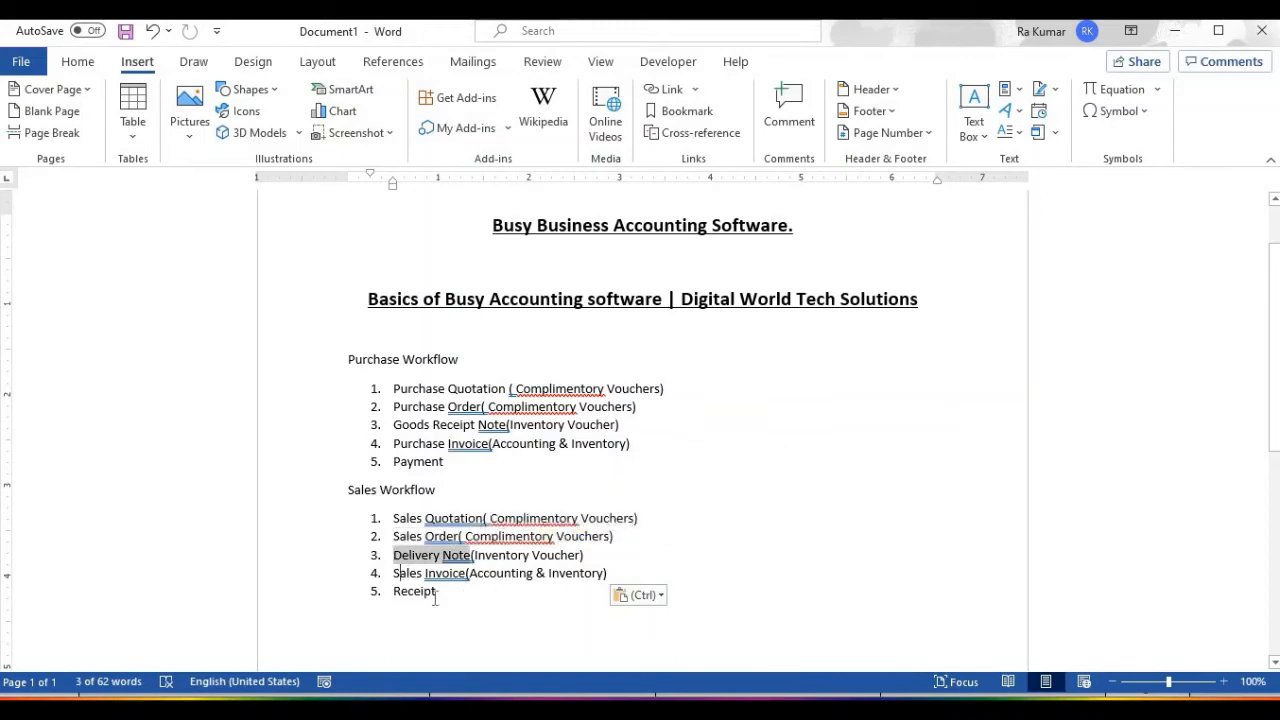
left_click_drag(393, 573, 503, 608)
left_click(504, 600)
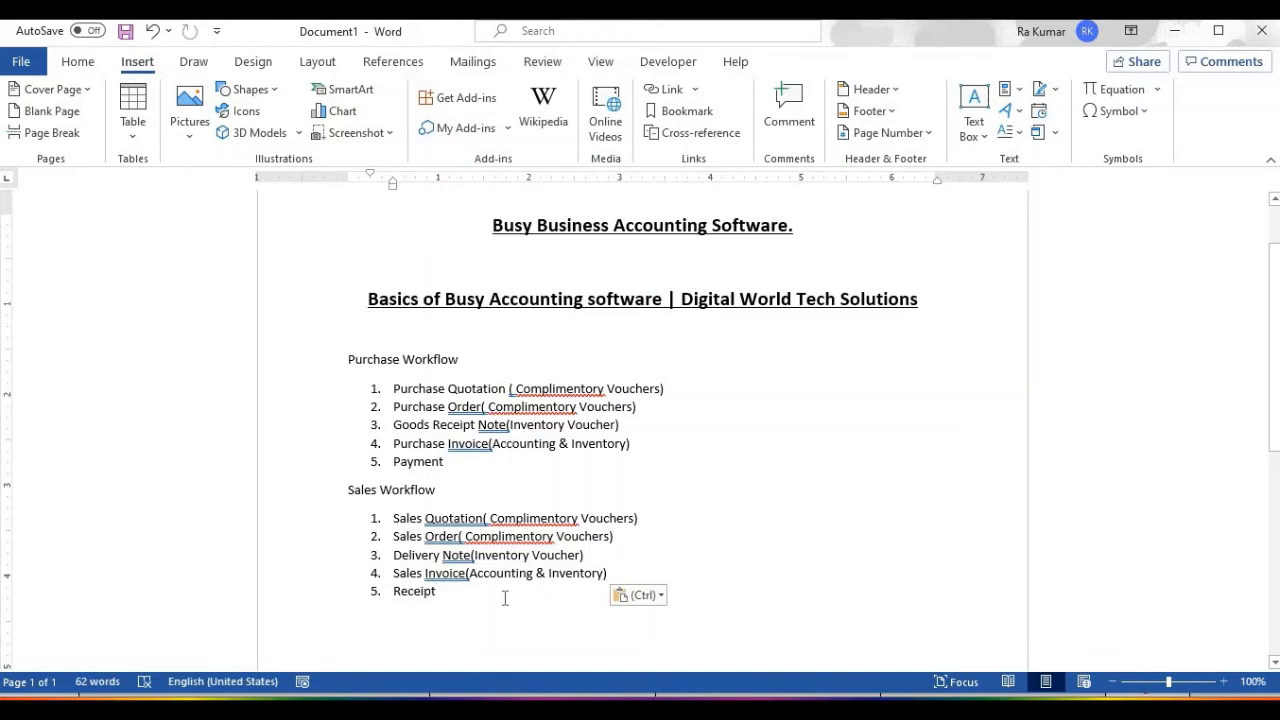
- Examine the order and voucher types of Sales Quotation, Sales Order, Delivery Note and Sales Invoice in the Sales Workflow list
left_click_drag(407, 518, 578, 520)
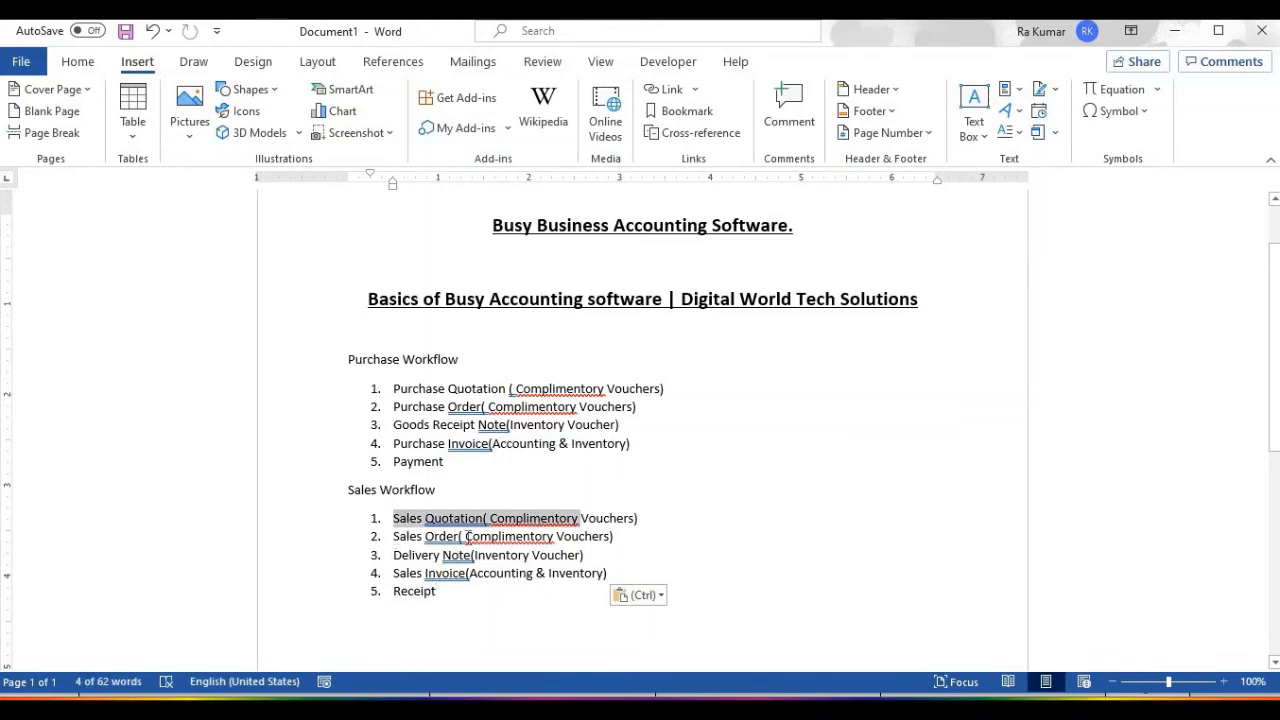
left_click_drag(395, 537, 530, 562)
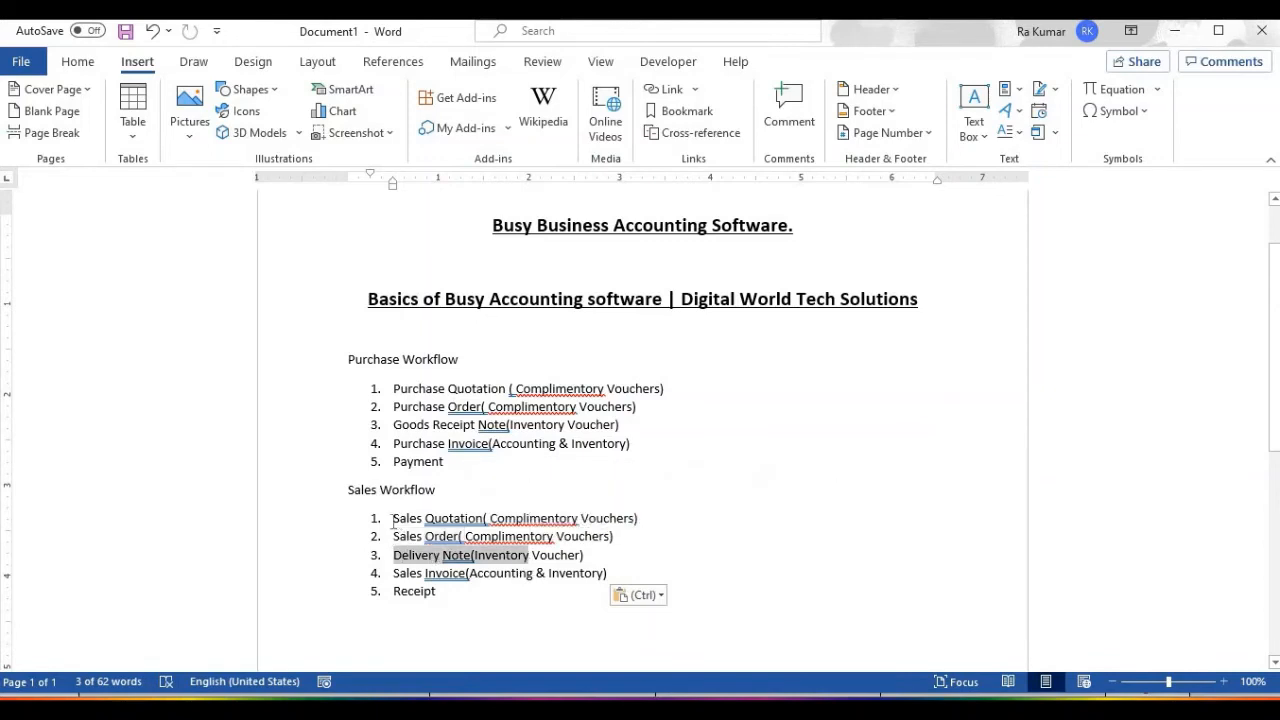
left_click_drag(395, 520, 578, 520)
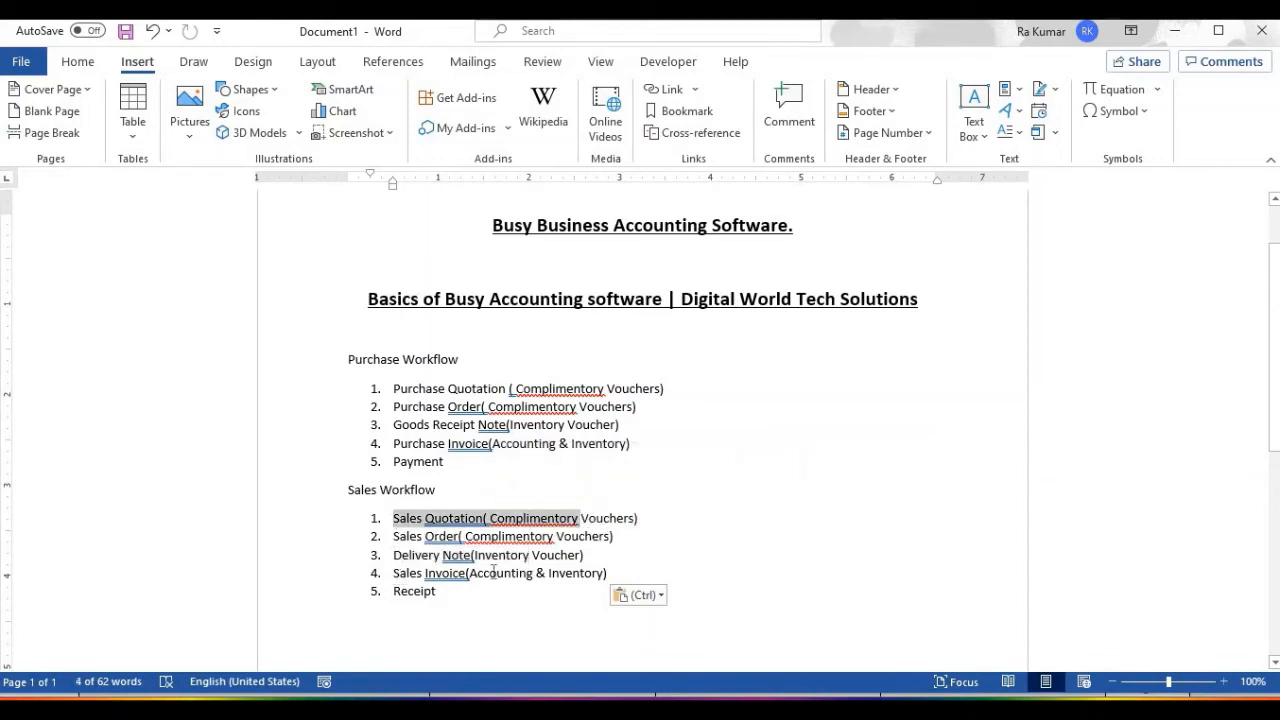
left_click_drag(395, 573, 498, 580)
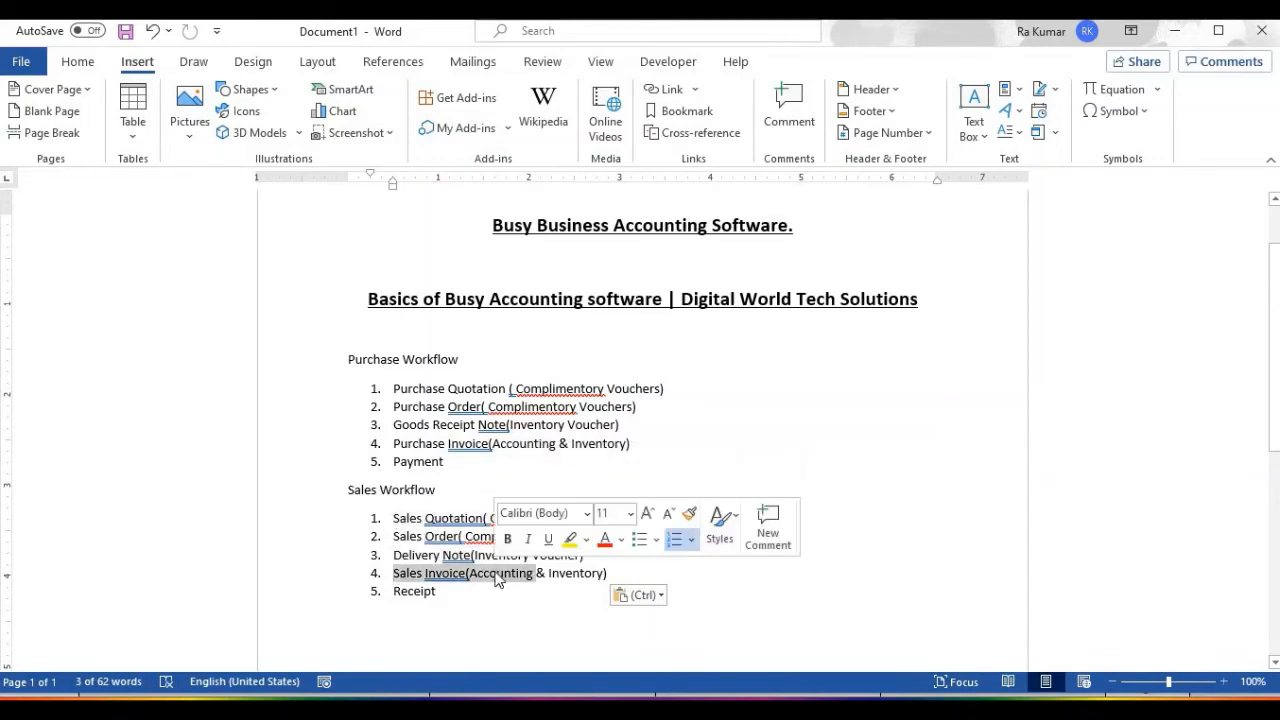
left_click(503, 578)
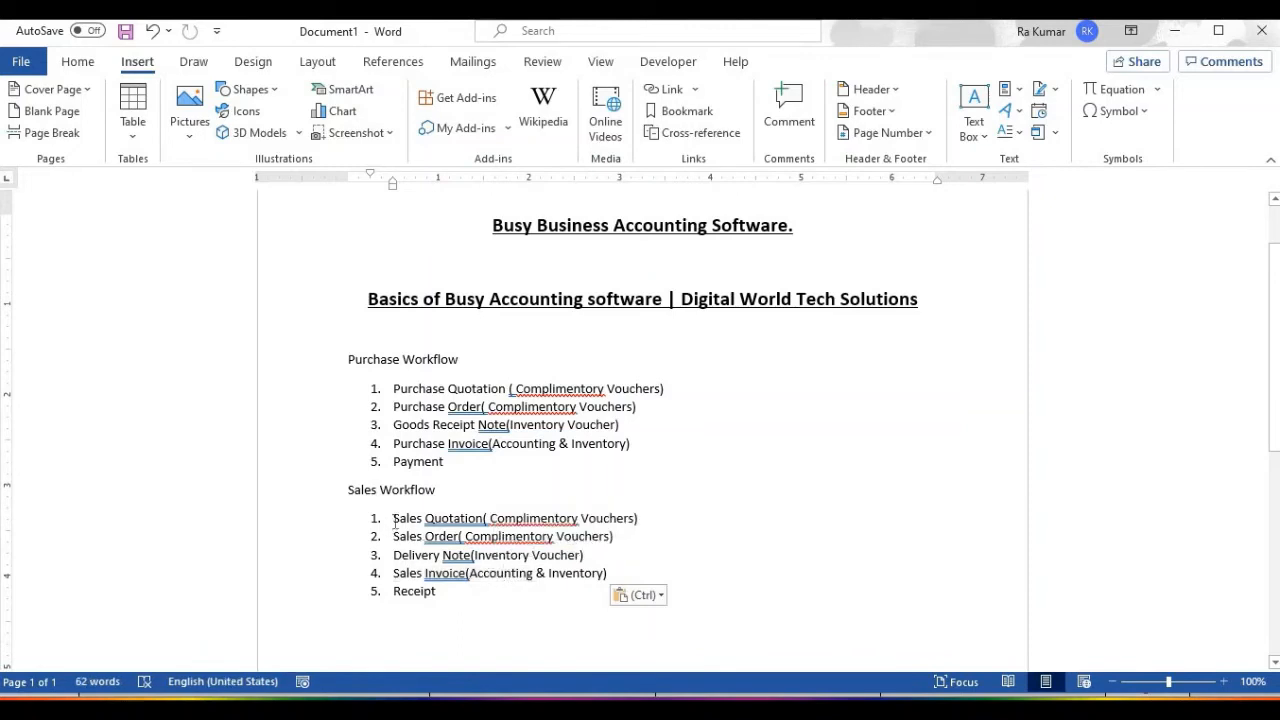
left_click_drag(393, 520, 579, 520)
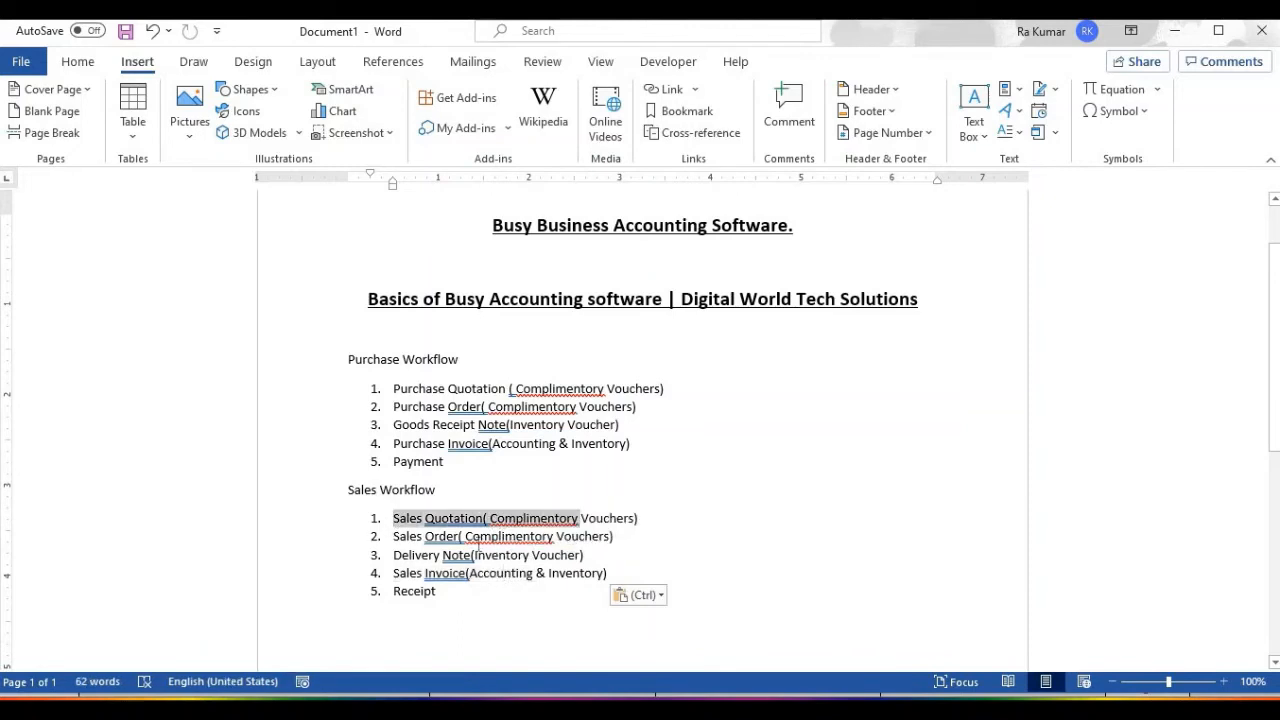
left_click_drag(395, 541, 484, 558)
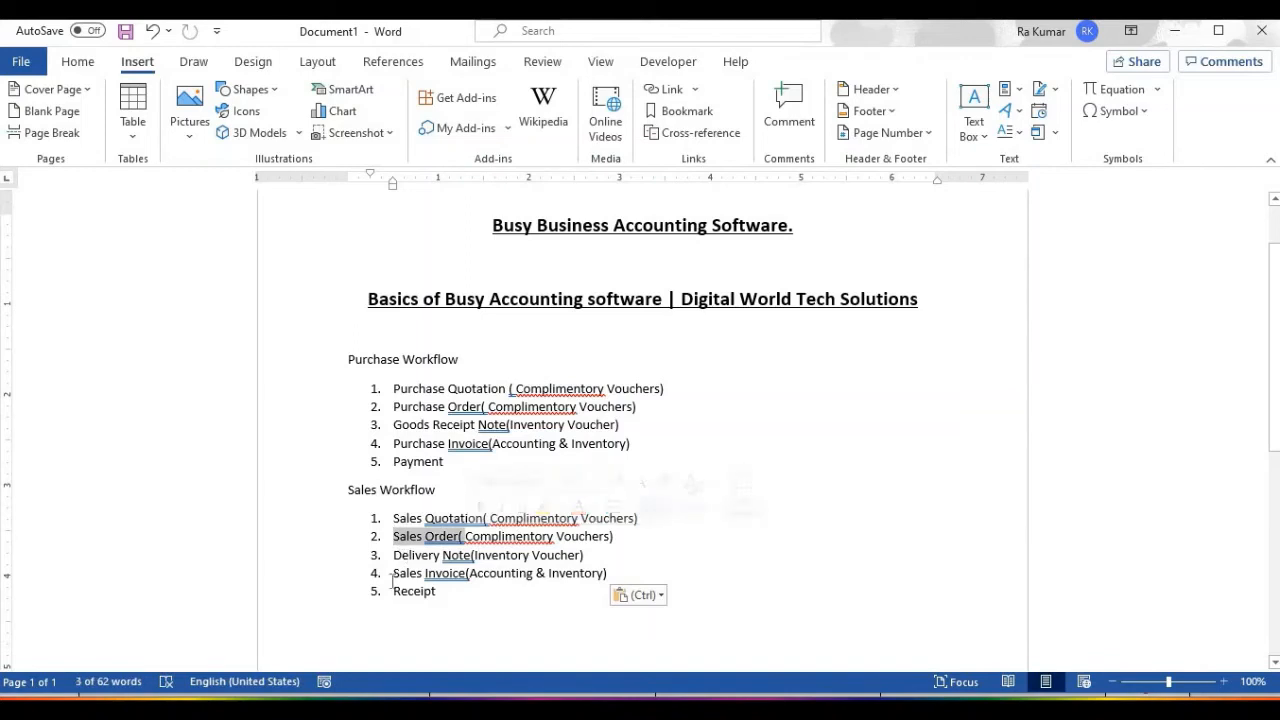
left_click_drag(393, 577, 467, 578)
left_click(483, 608)
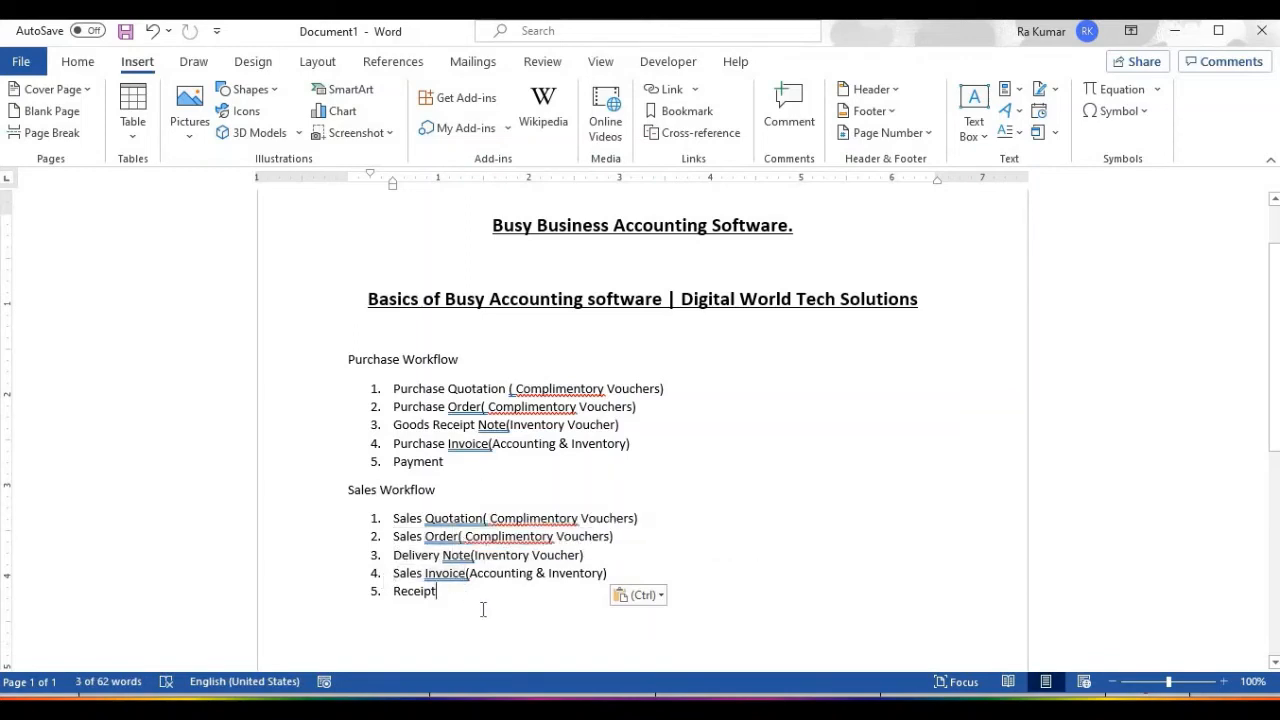
left_click_drag(393, 518, 580, 518)
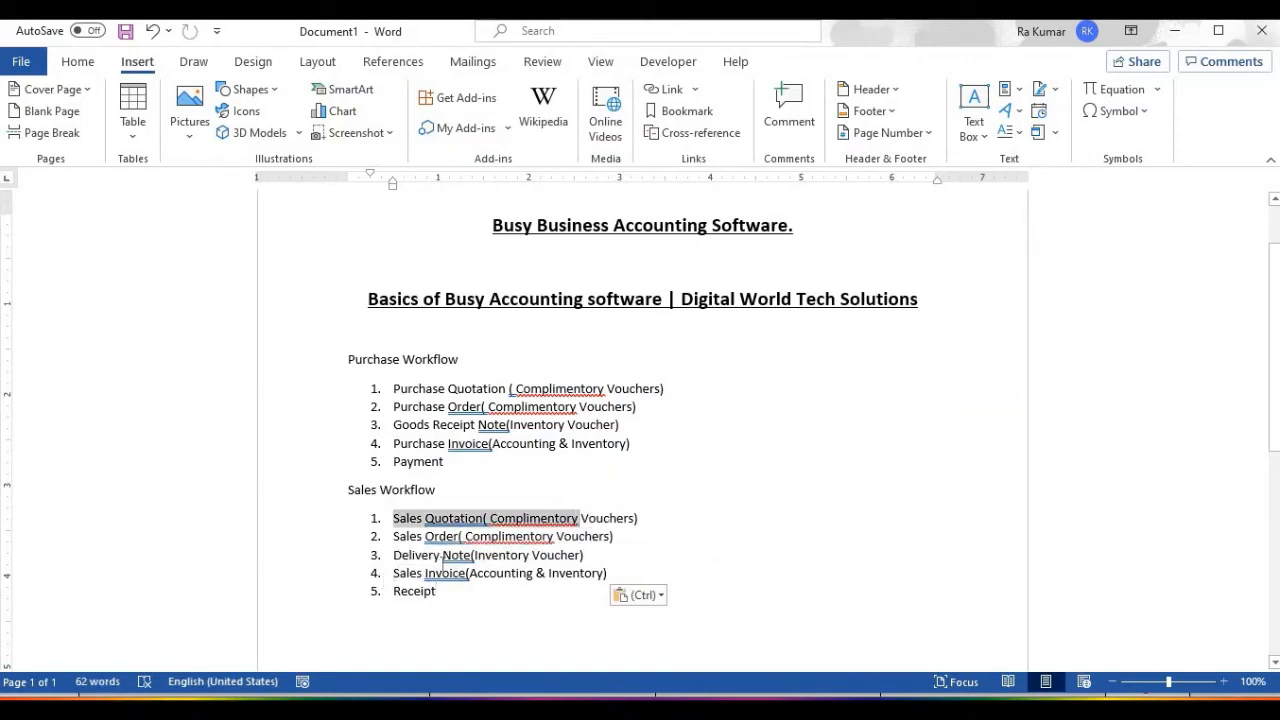
left_click_drag(393, 573, 491, 577)
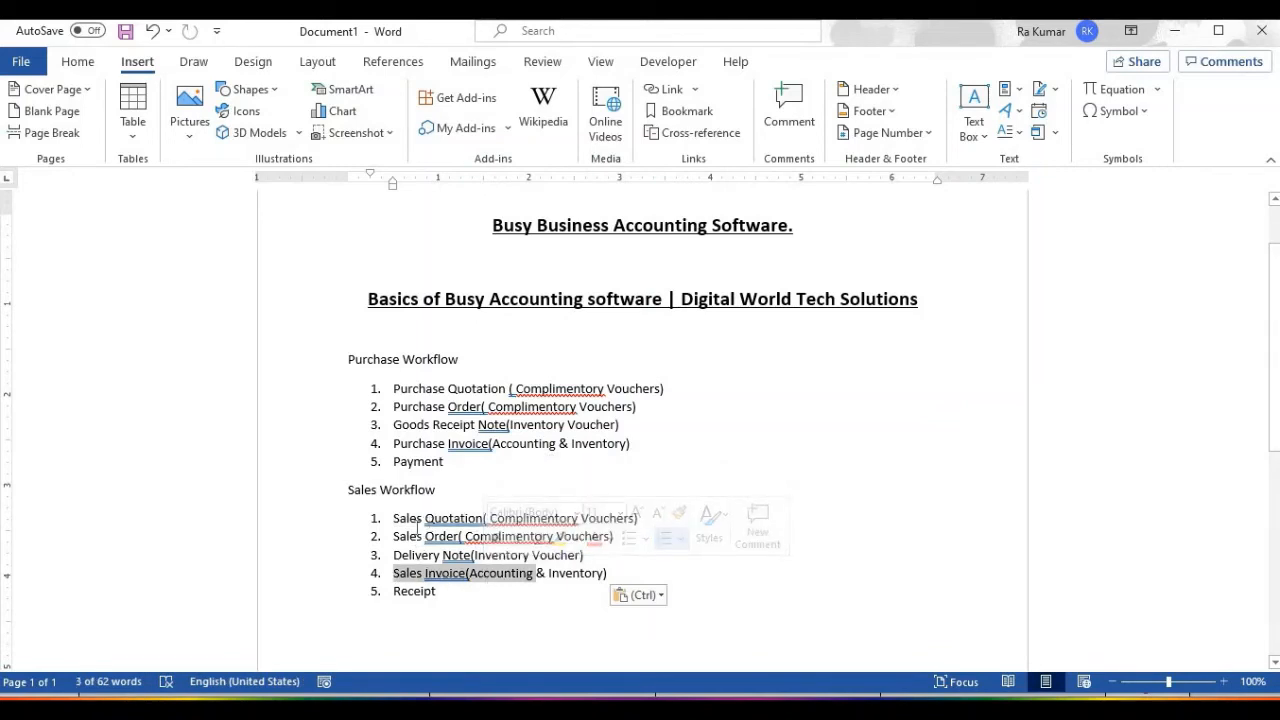
left_click_drag(393, 536, 462, 536)
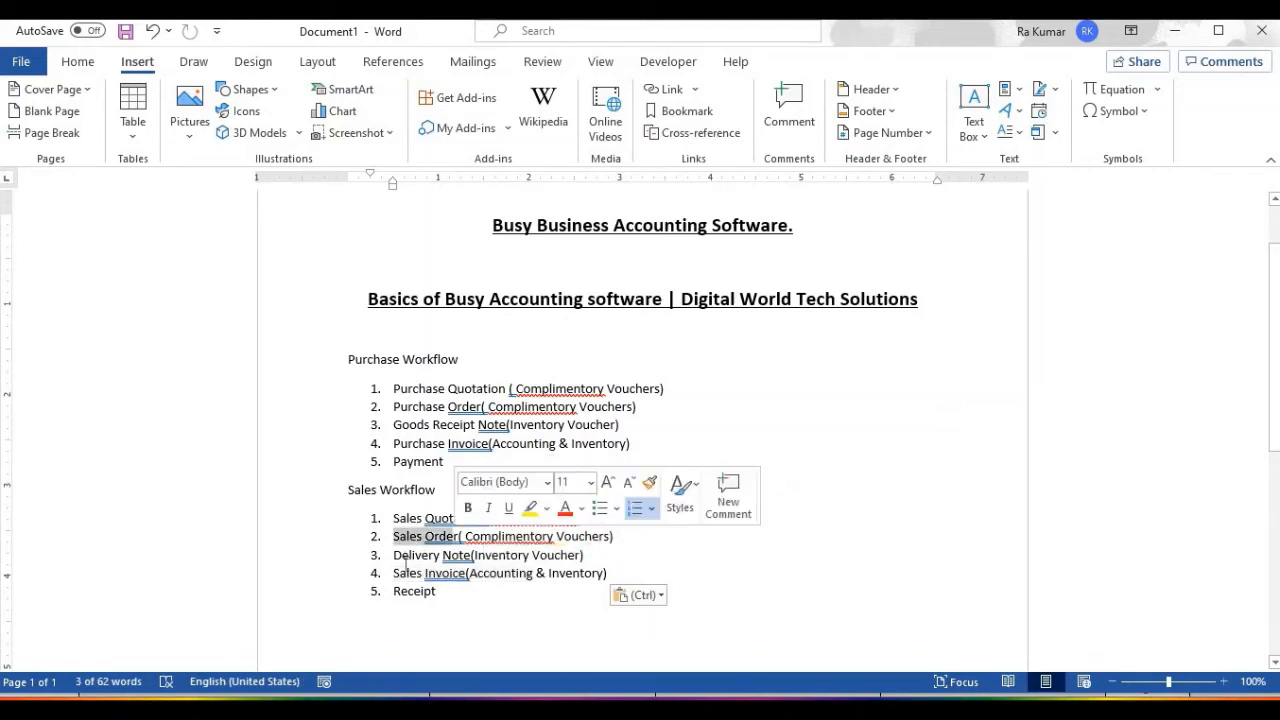
left_click_drag(393, 555, 476, 558)
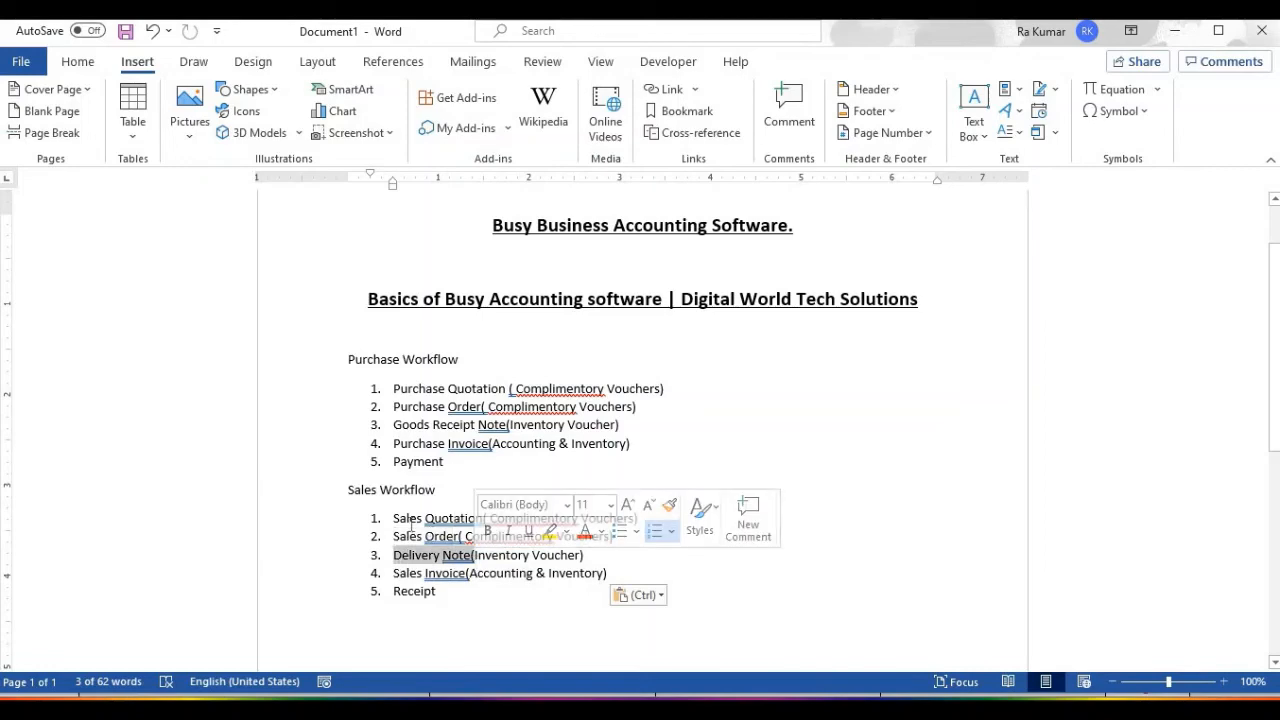
left_click_drag(393, 518, 425, 518)
- Switch to Busy 21, close the account ledger and open a new Sales Quotation voucher
key("alt+Tab")
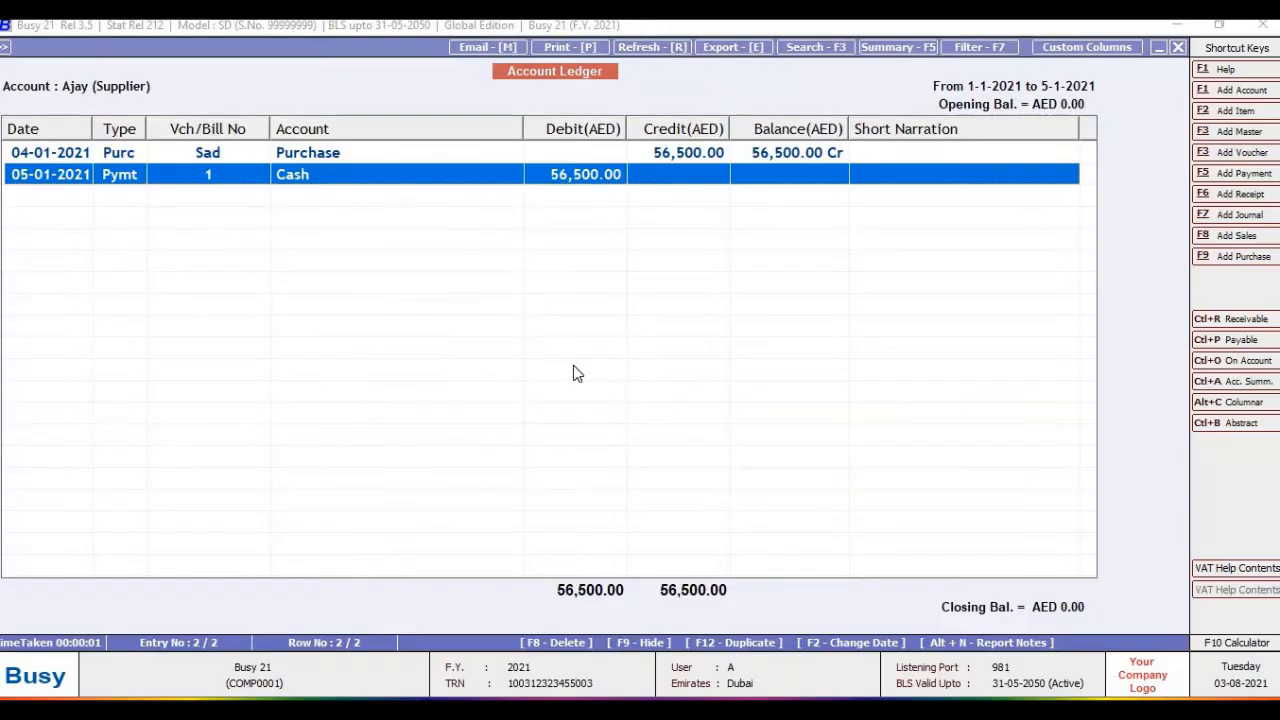
key("Escape")
key("Left")
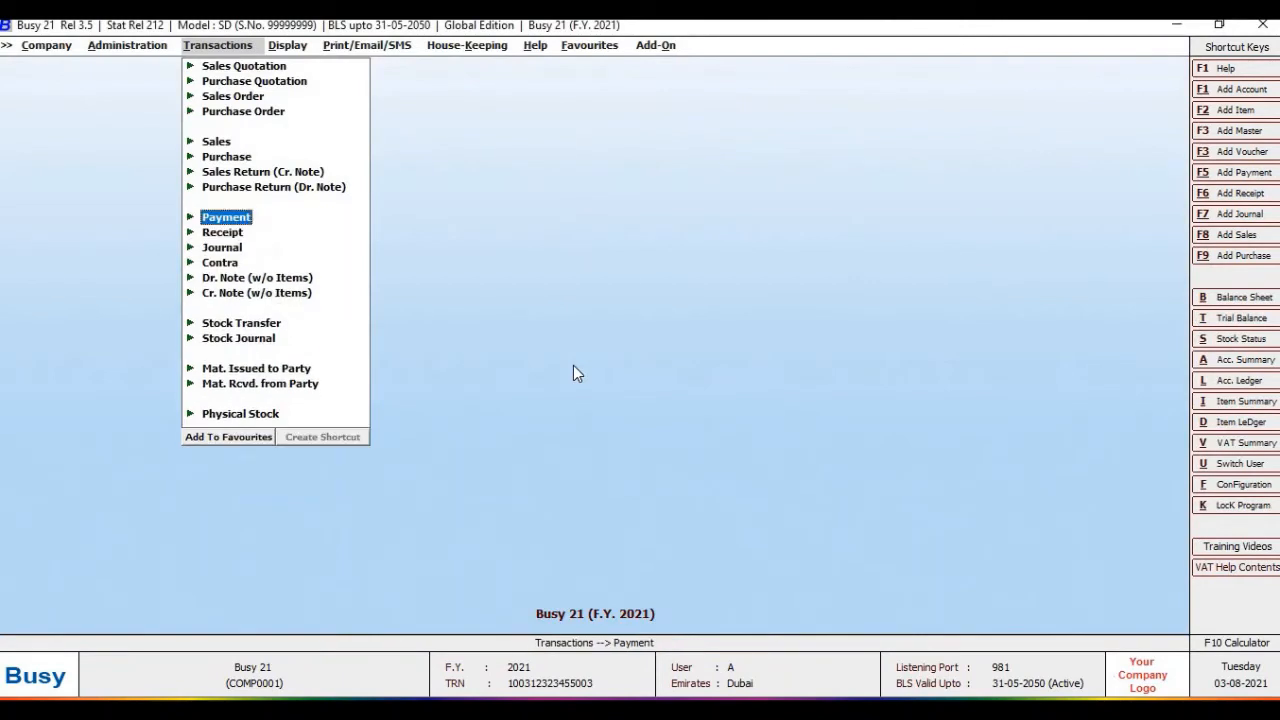
key("Up")
key("Up")
key("Up")
key("Up")
key("Up")
key("Up")
key("Up")
key("Up")
key("Return")
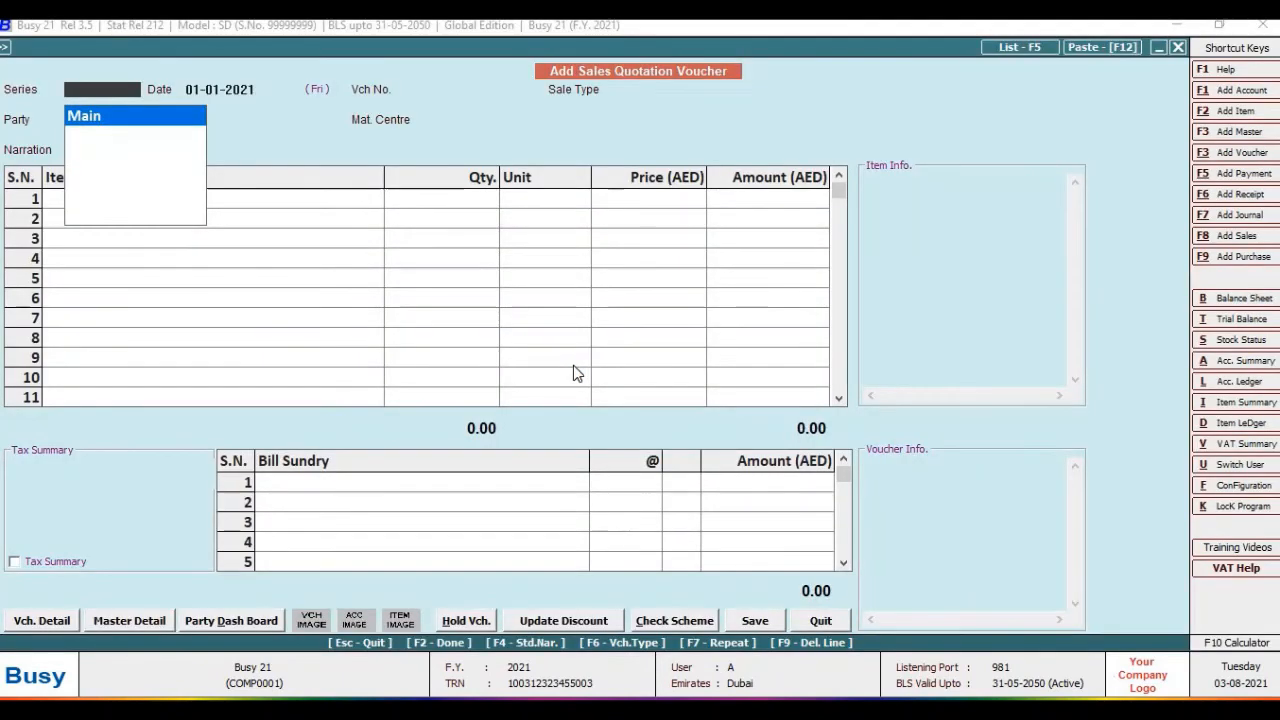
- Set the sales quotation's series to Main, keep the date 01-01-2021 and choose VAT/Exempt as the sale type
key("Return")
key("Return")
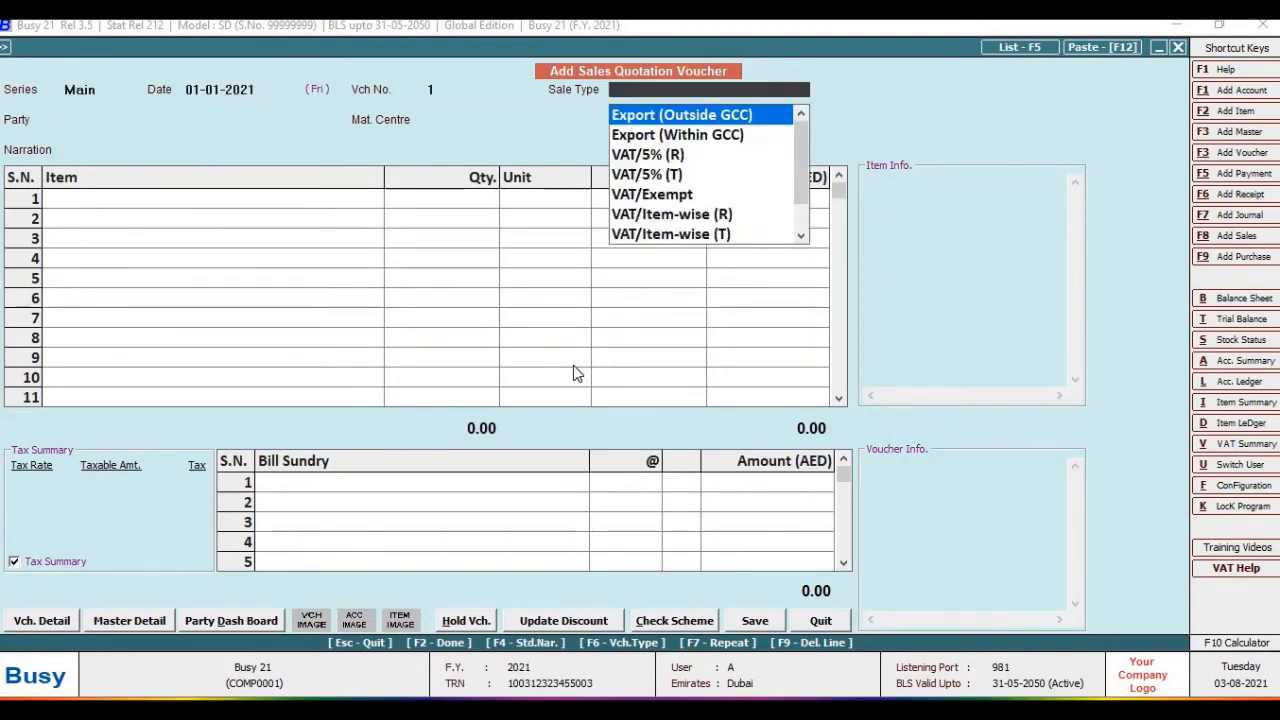
key("Down")
key("Down")
key("Down")
key("Down")
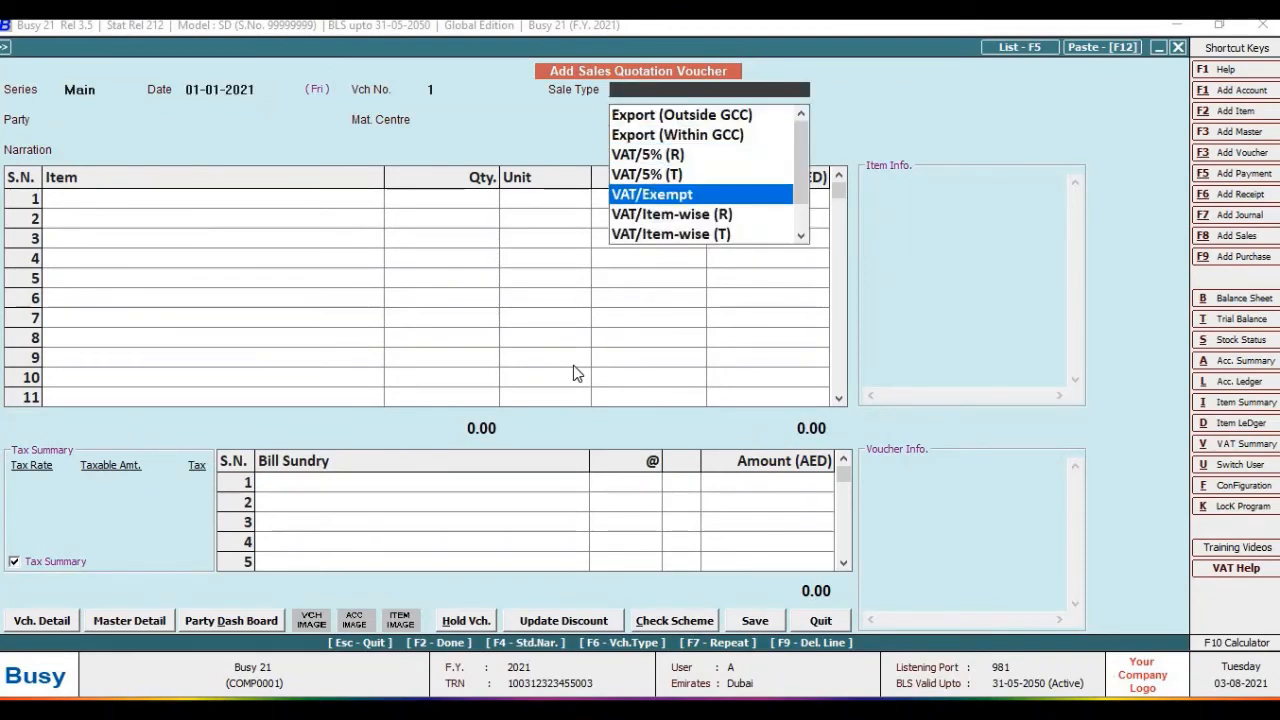
key("Return")
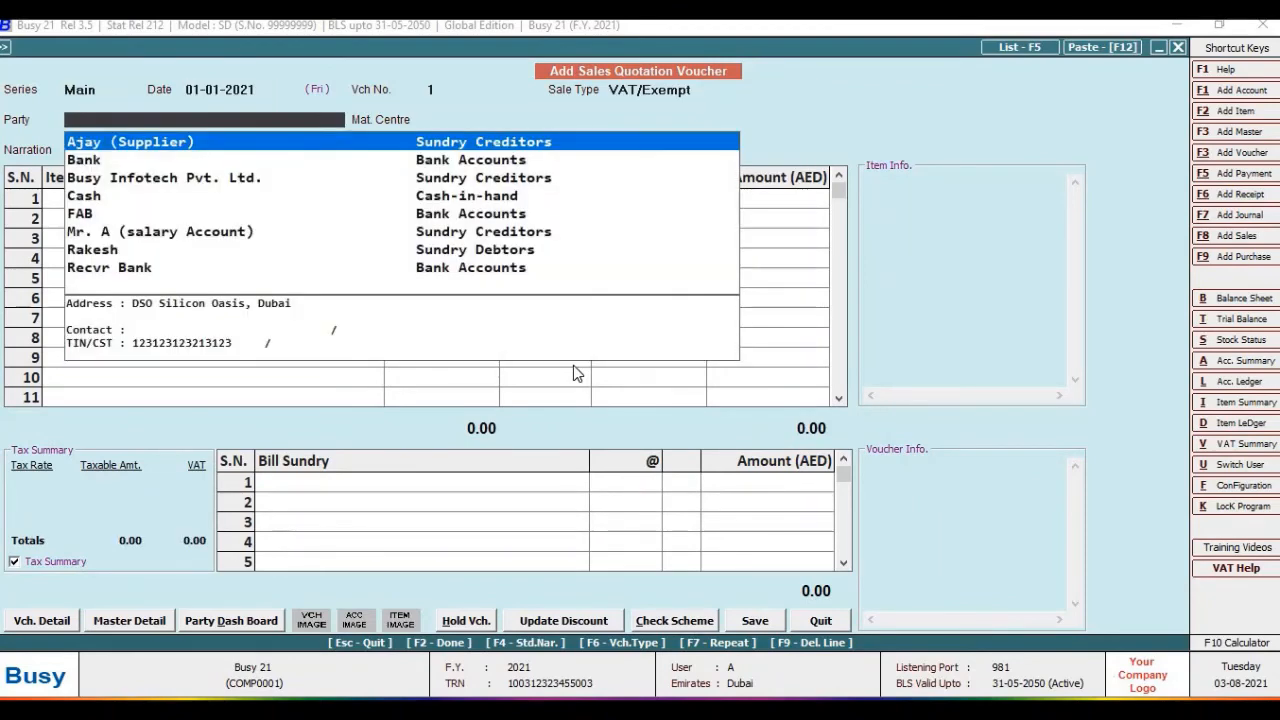
- Set the quotation's party to Busy Infotech Pvt. Ltd. and the material centre to Main Store
key("Down")
key("Down")
key("Return")
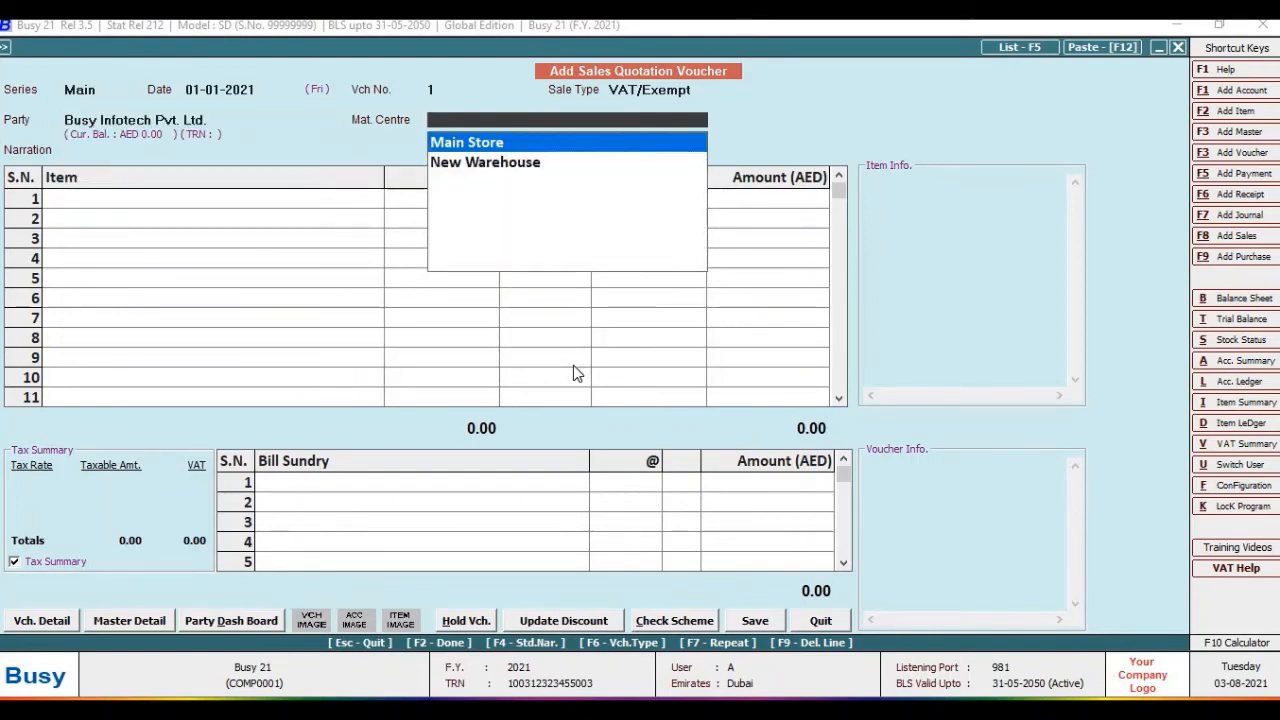
key("Return")
- Add the item Apple Iphone Pro 120 Gb without a description, quantity 5 Nos at AED 5,500 each
key("Down")
key("Down")
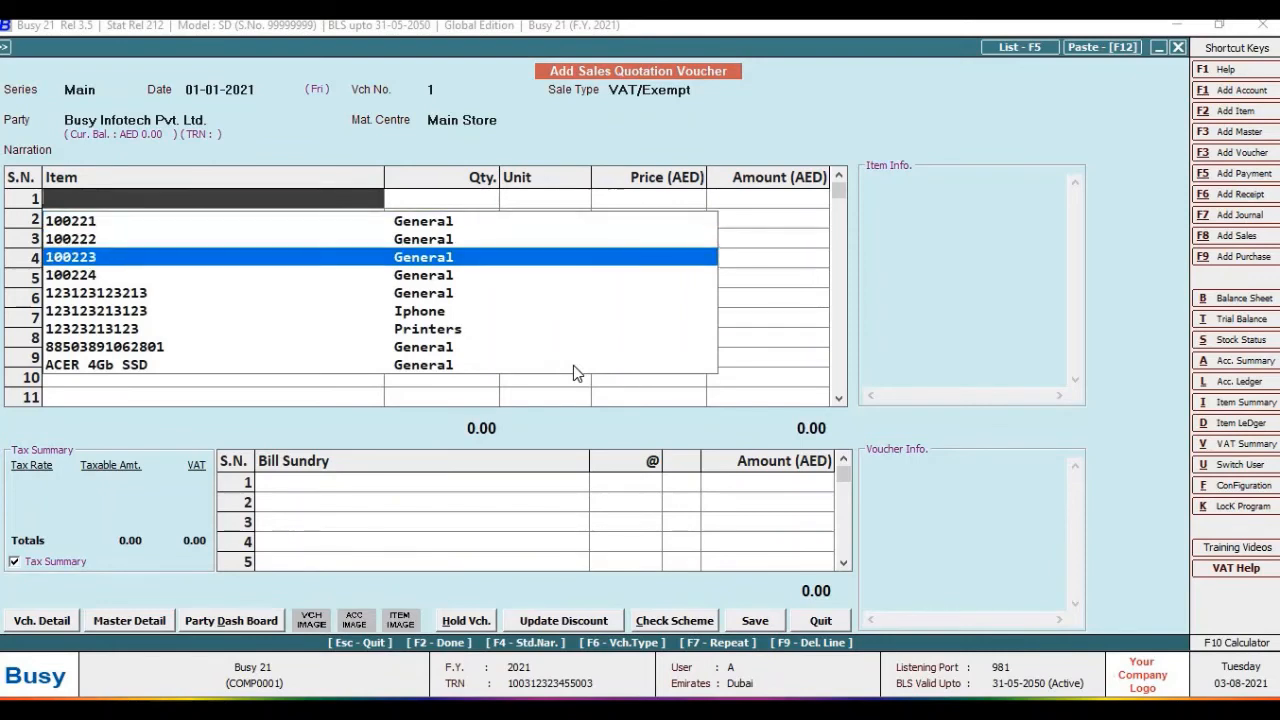
type("app")
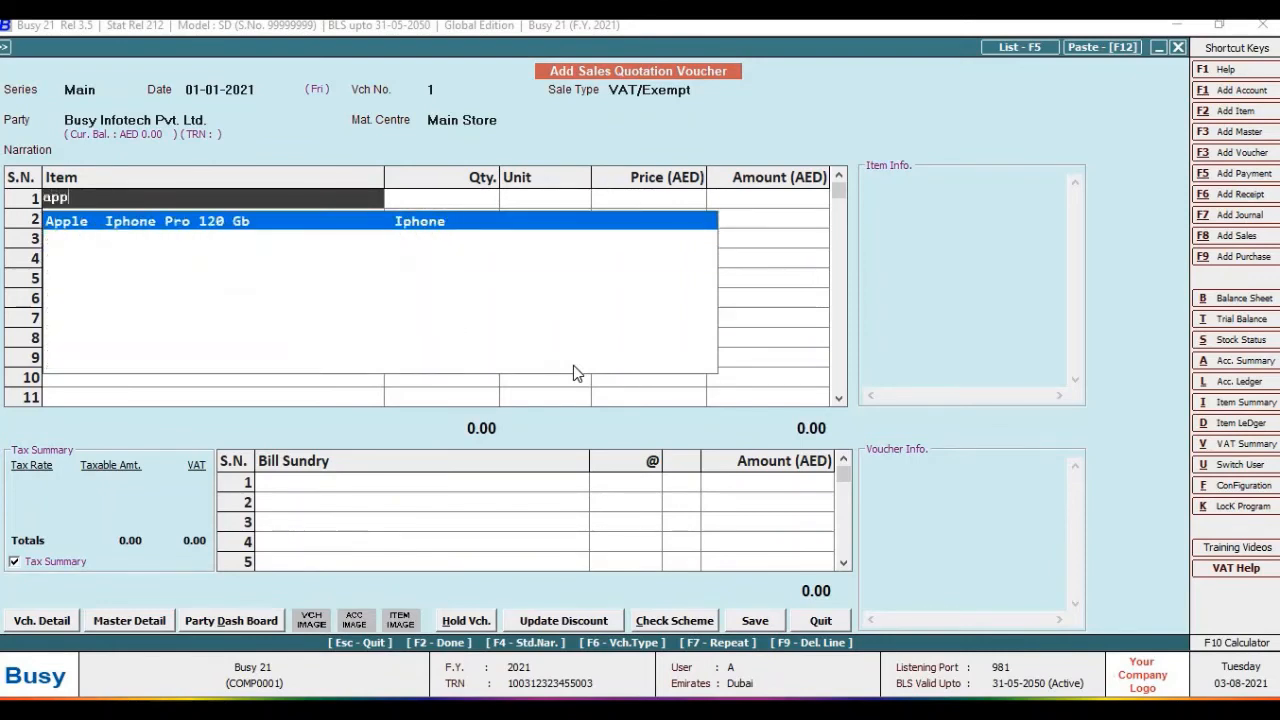
key("Return")
key("Return")
key("Return")
key("Return")
key("Return")
type("5")
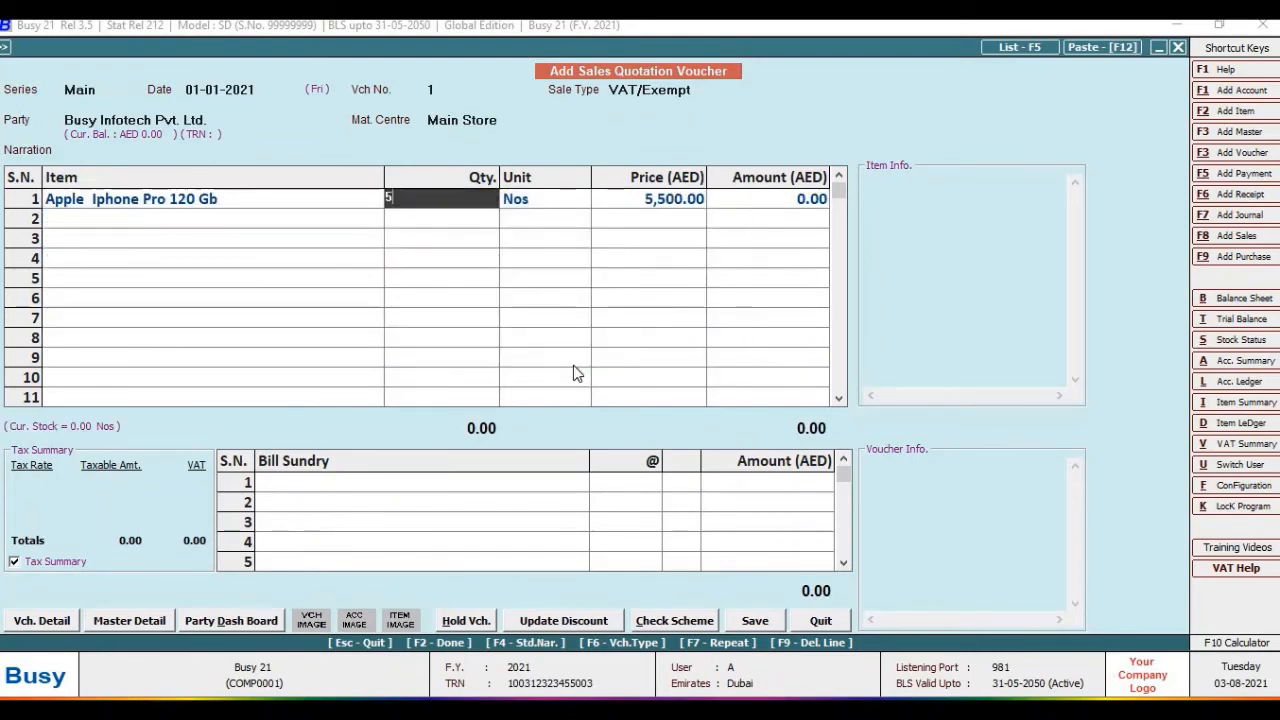
key("Return")
key("Return")
key("Return")
key("Return")
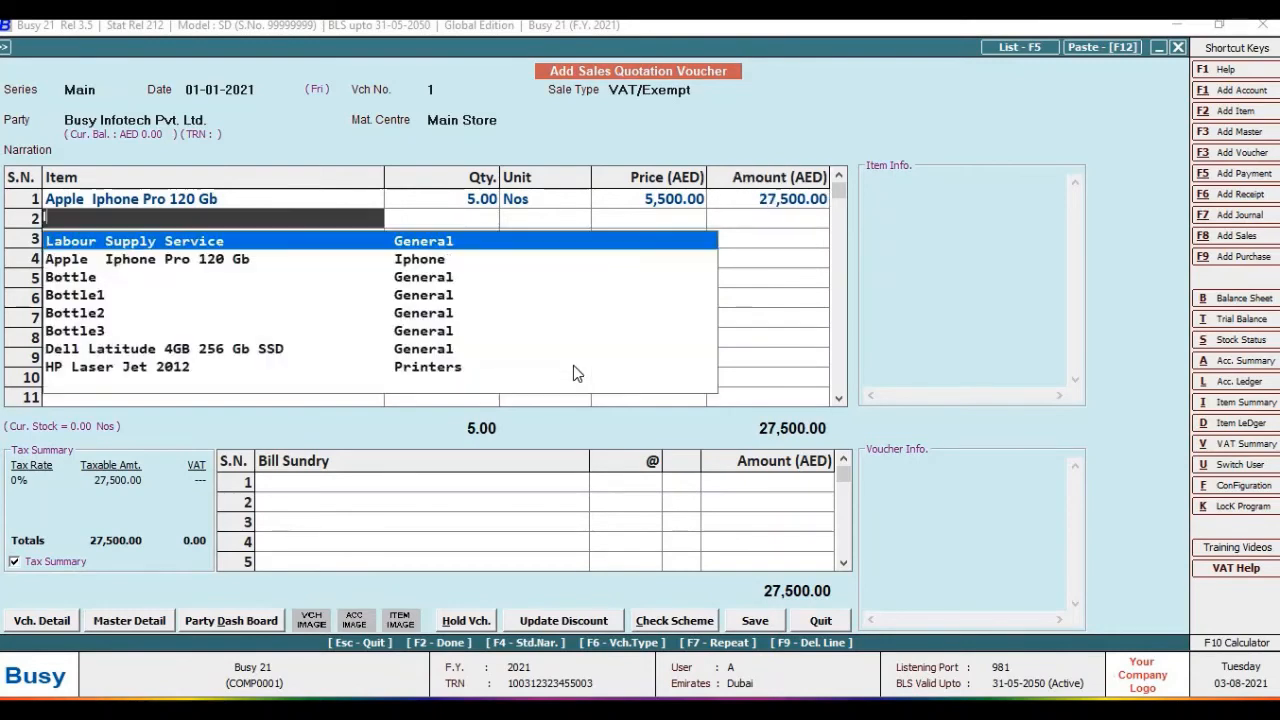
- Add the item HP Laser Jet 2012 without a description, quantity 5 Nos at AED 1,500 each
type("hp")
key("Return")
key("Return")
key("Return")
key("Return")
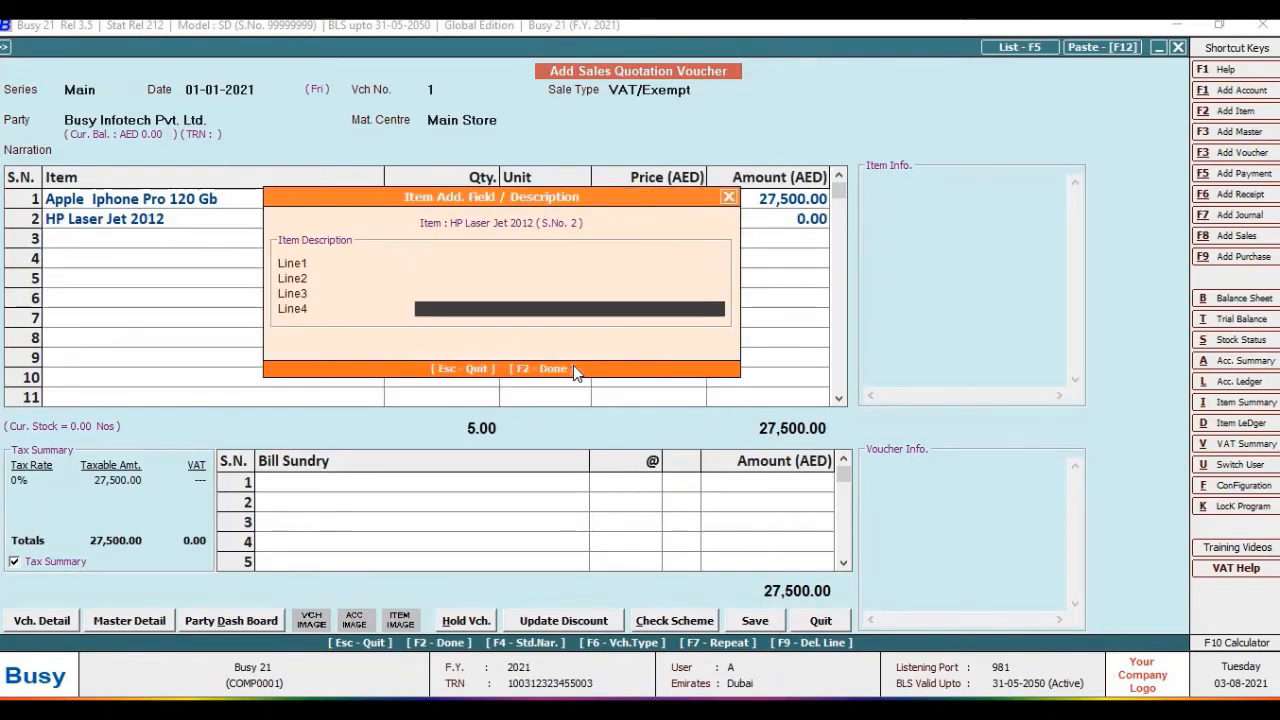
key("Return")
type("5")
key("Return")
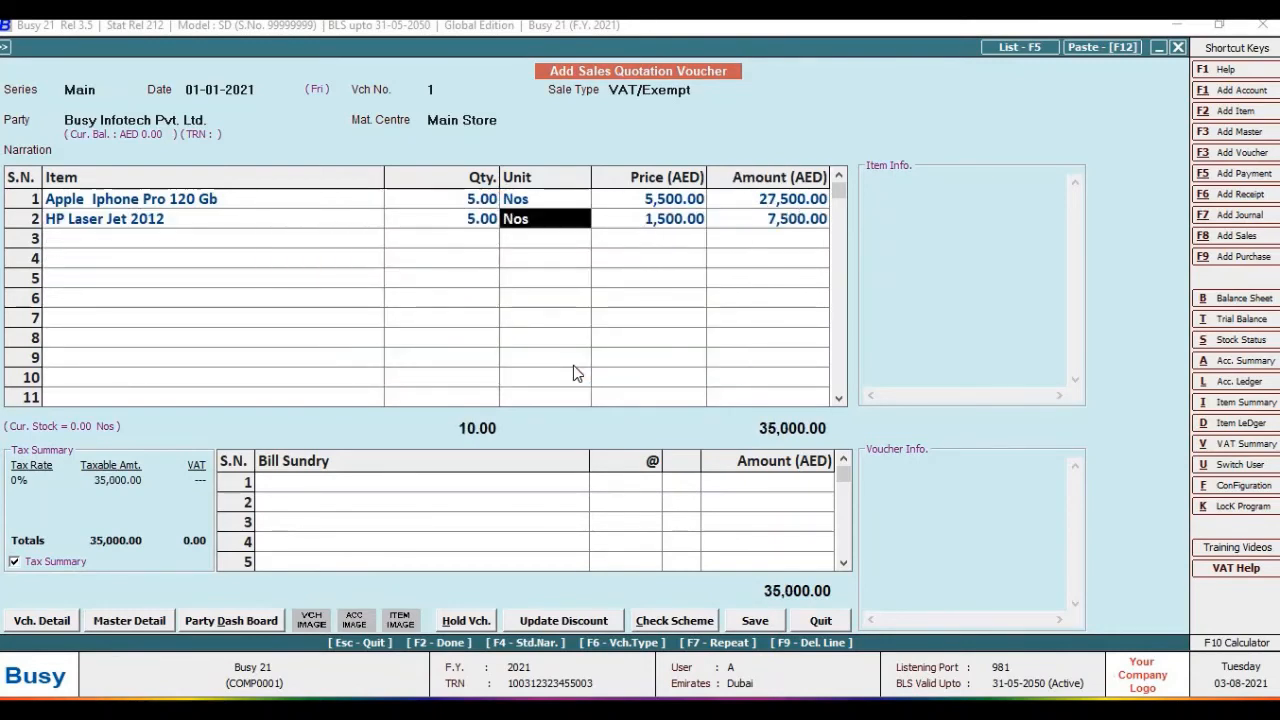
key("Return")
key("Return")
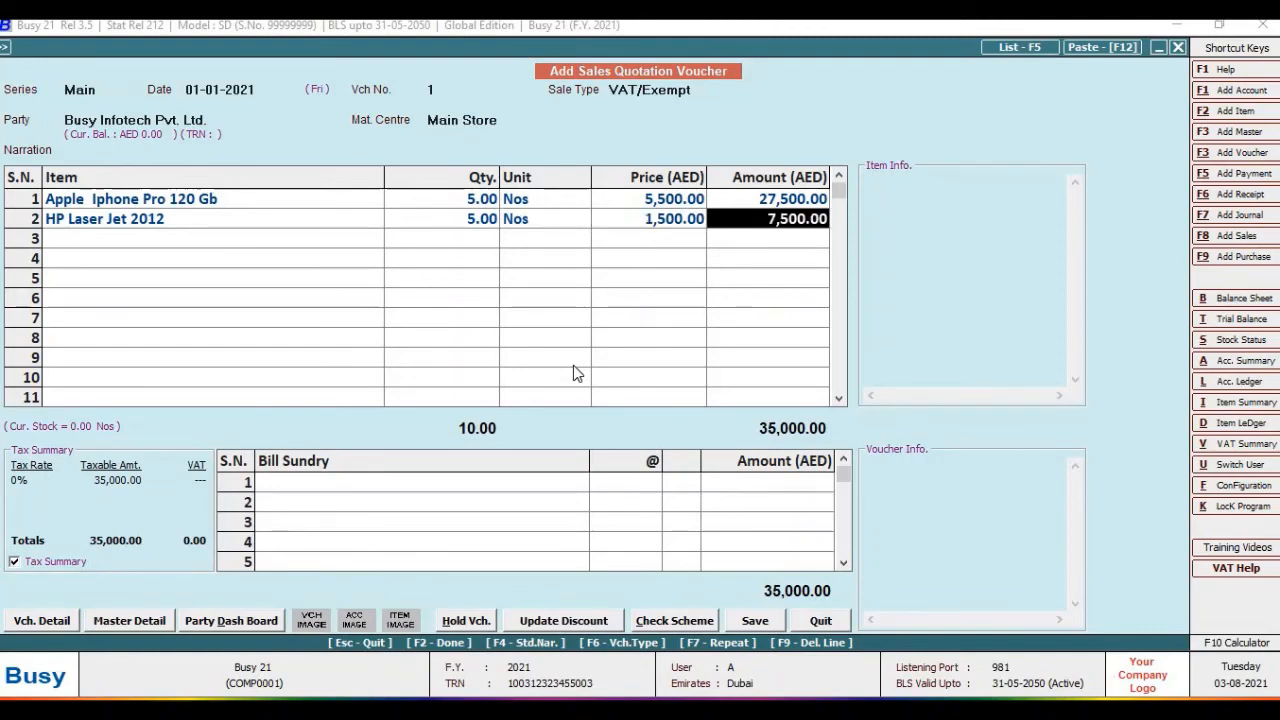
- Save the sales quotation voucher and check the Sales Quotation entry in the Word document's Sales Workflow list
left_click(759, 622)
left_click(686, 407)
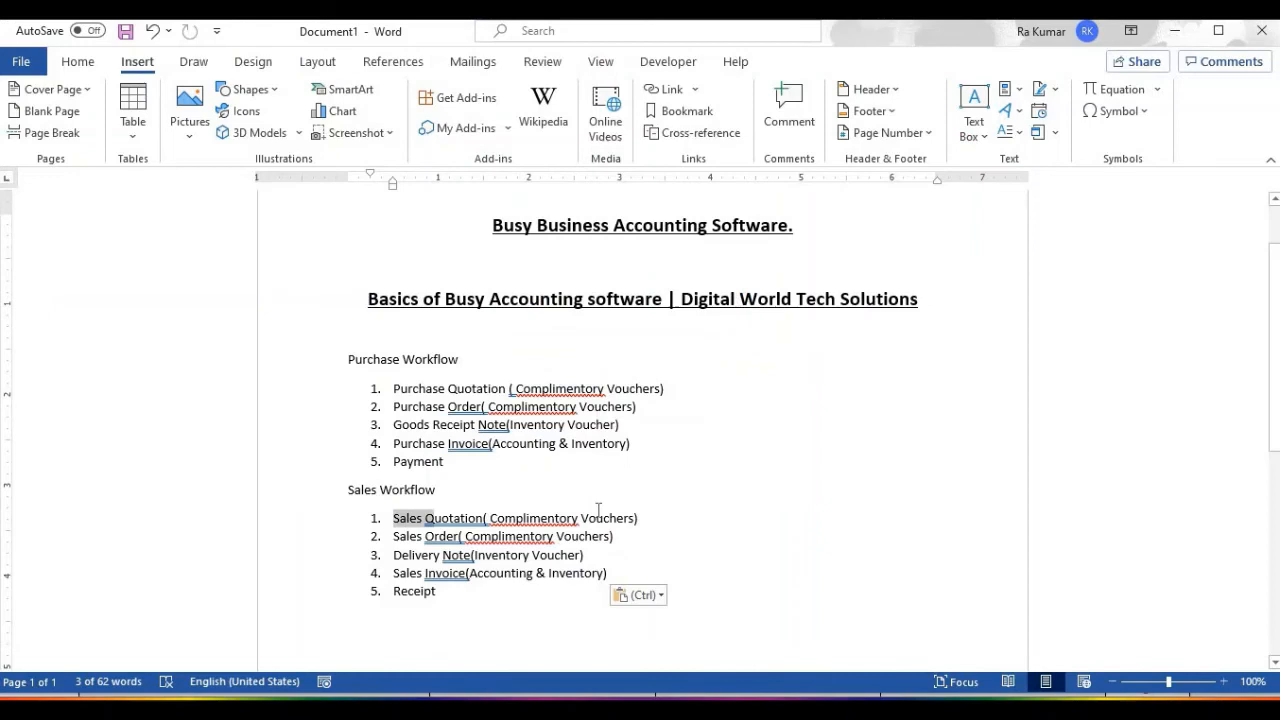
left_click(597, 518)
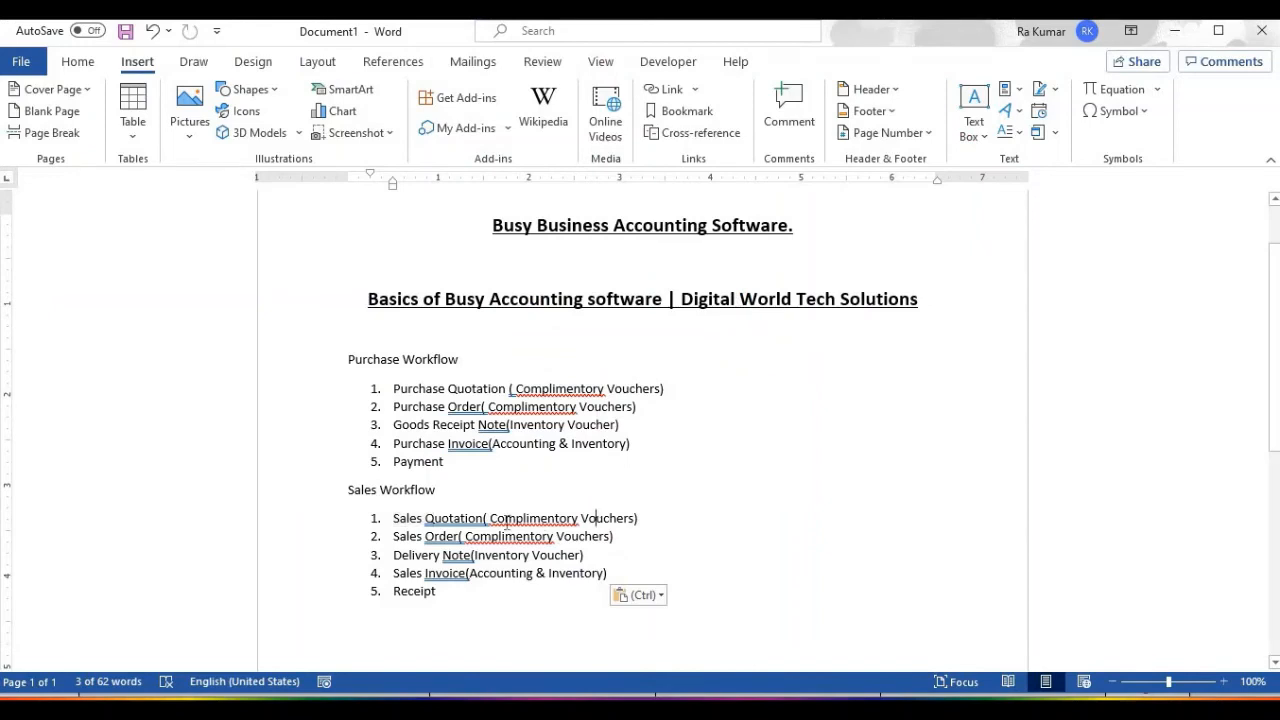
left_click_drag(492, 518, 463, 518)
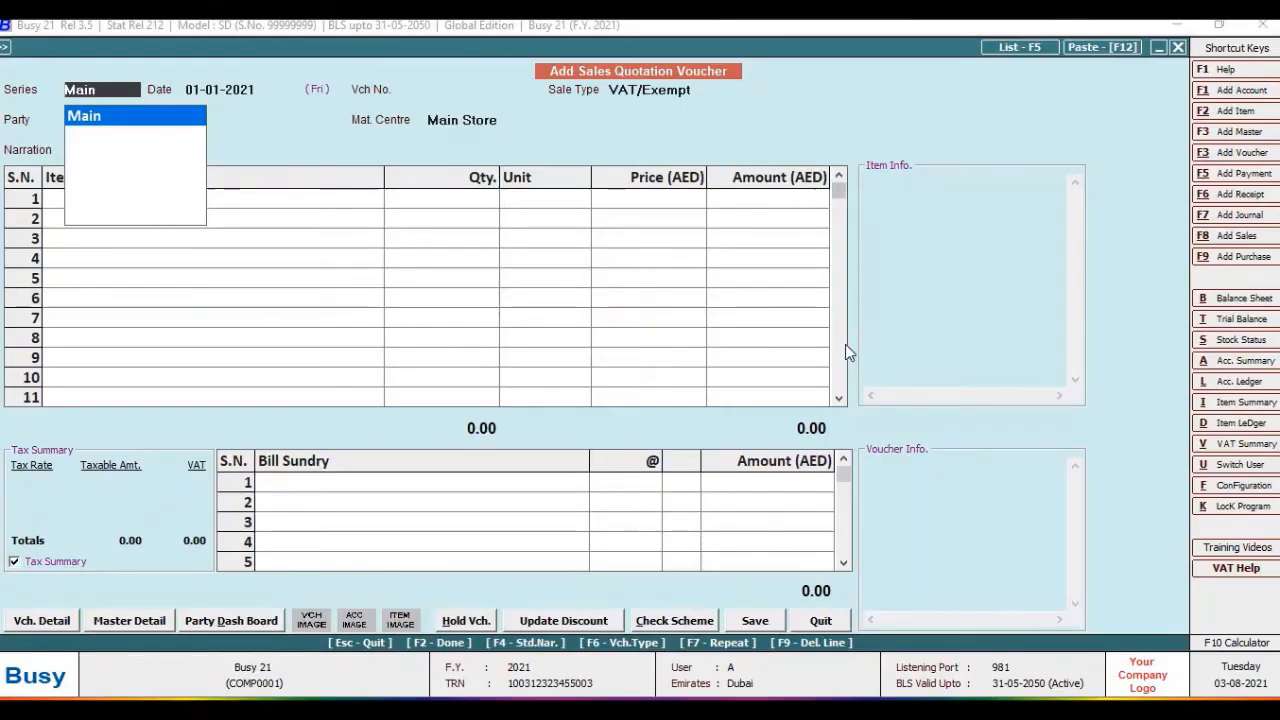
- Display the Stock Status report at the end of 05-01-2021 with item values and zero-balance groups, and check the Iphone and Printers groups
key("alt+s")
key("Return")
key("Return")
key("Return")
key("Return")
key("Return")
key("Return")
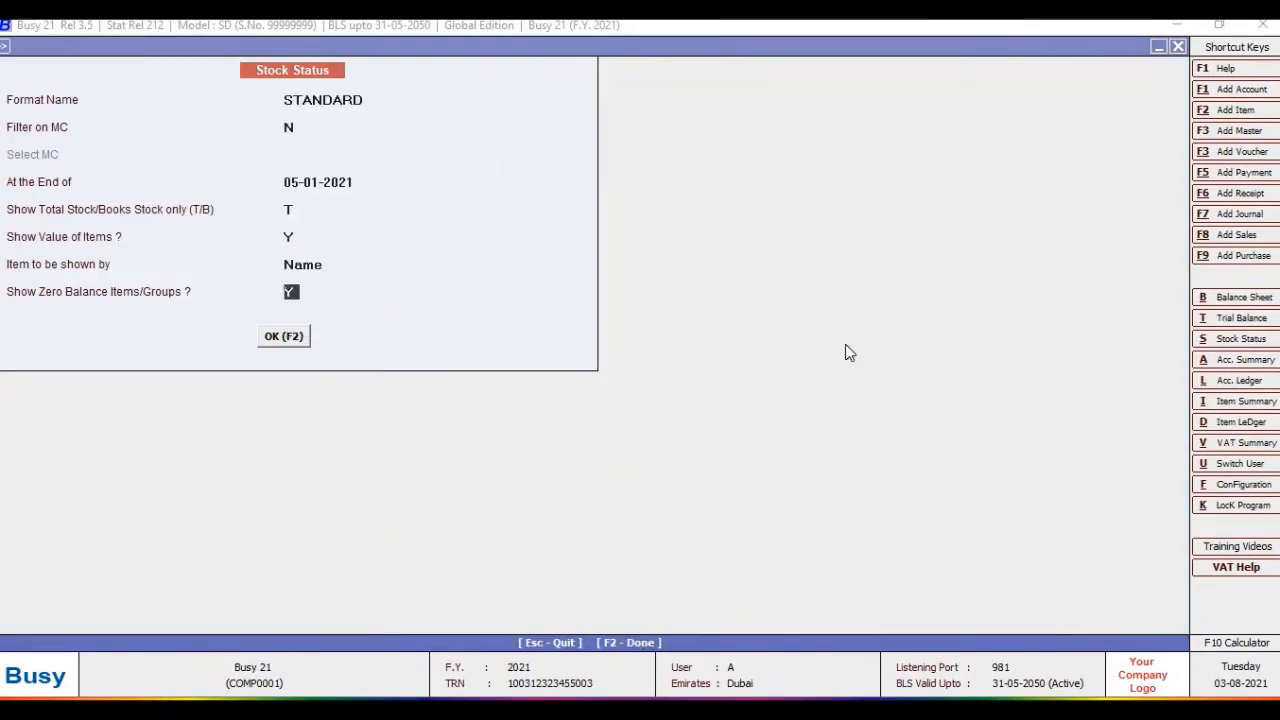
key("Return")
key("Return")
key("Down")
key("Down")
key("Up")
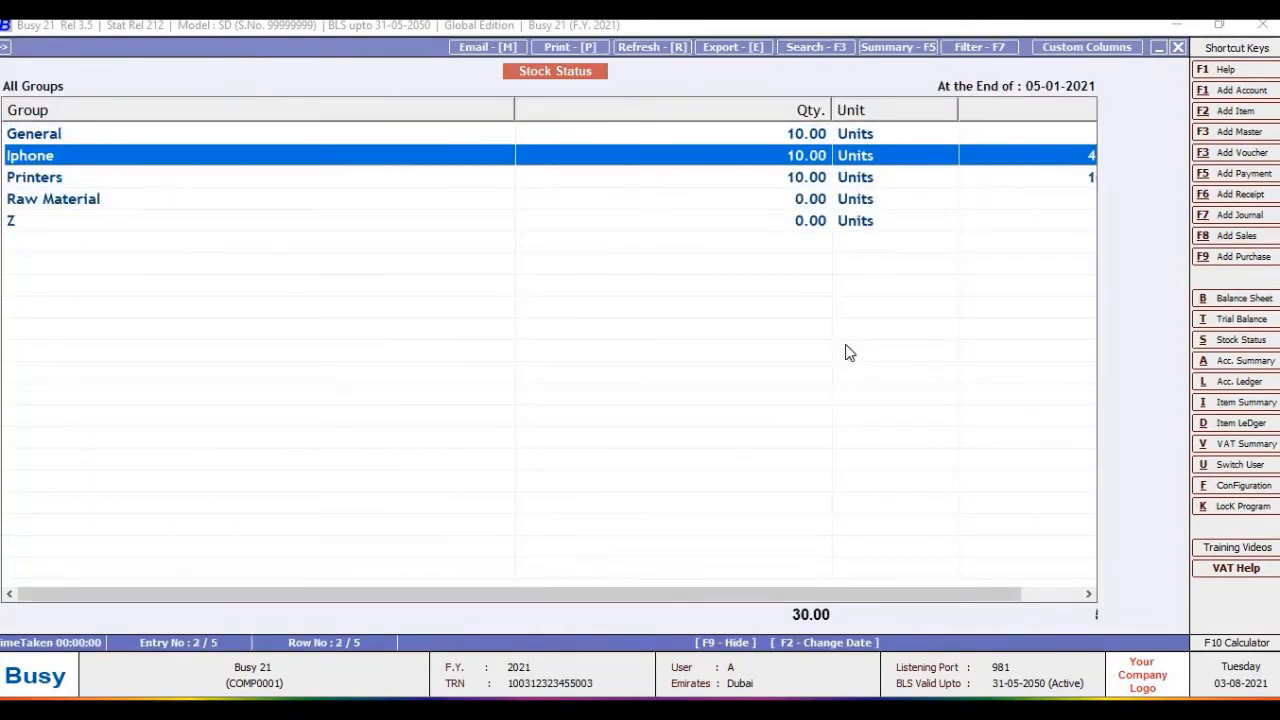
- Check the Iphone group's stock in the Stock Status report and close the report
key("Up")
key("Down")
key("Return")
key("Escape")
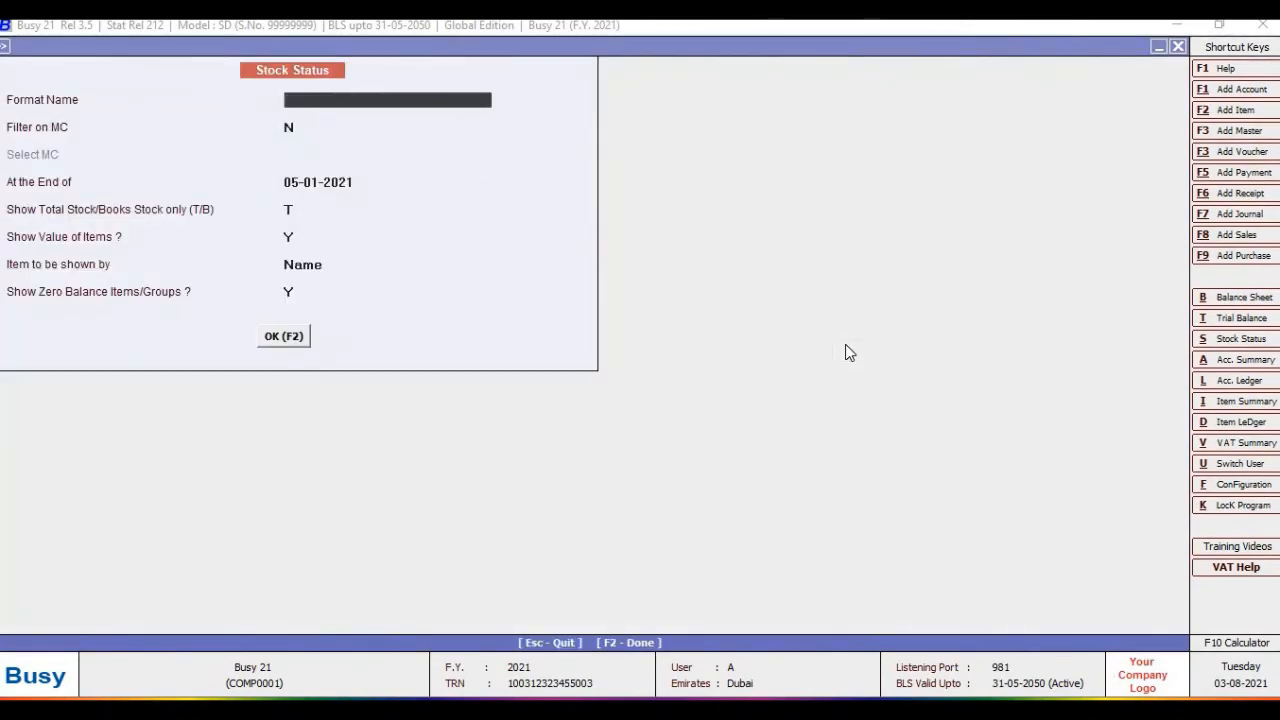
key("Escape")
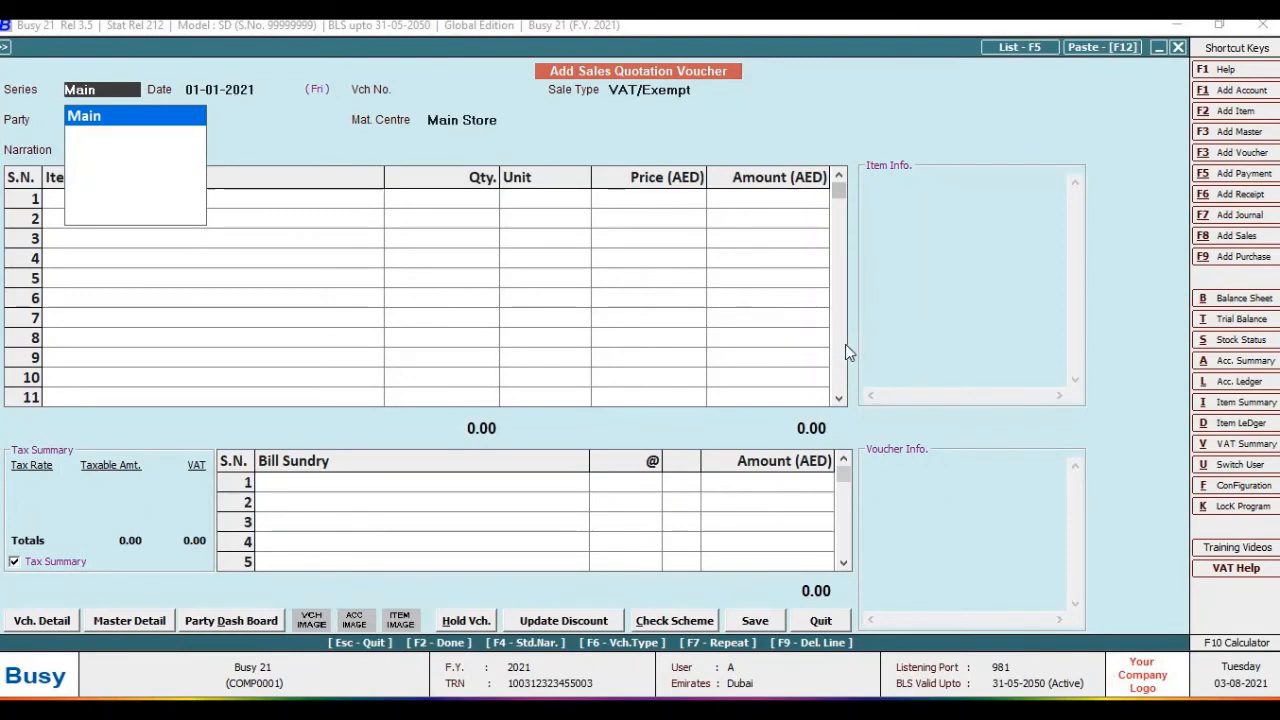
- Display the account ledger of Busy Infotech Pvt. Ltd. from 01-01-2021 to 31-01-2021, and exit to the main screen
key("alt+l")
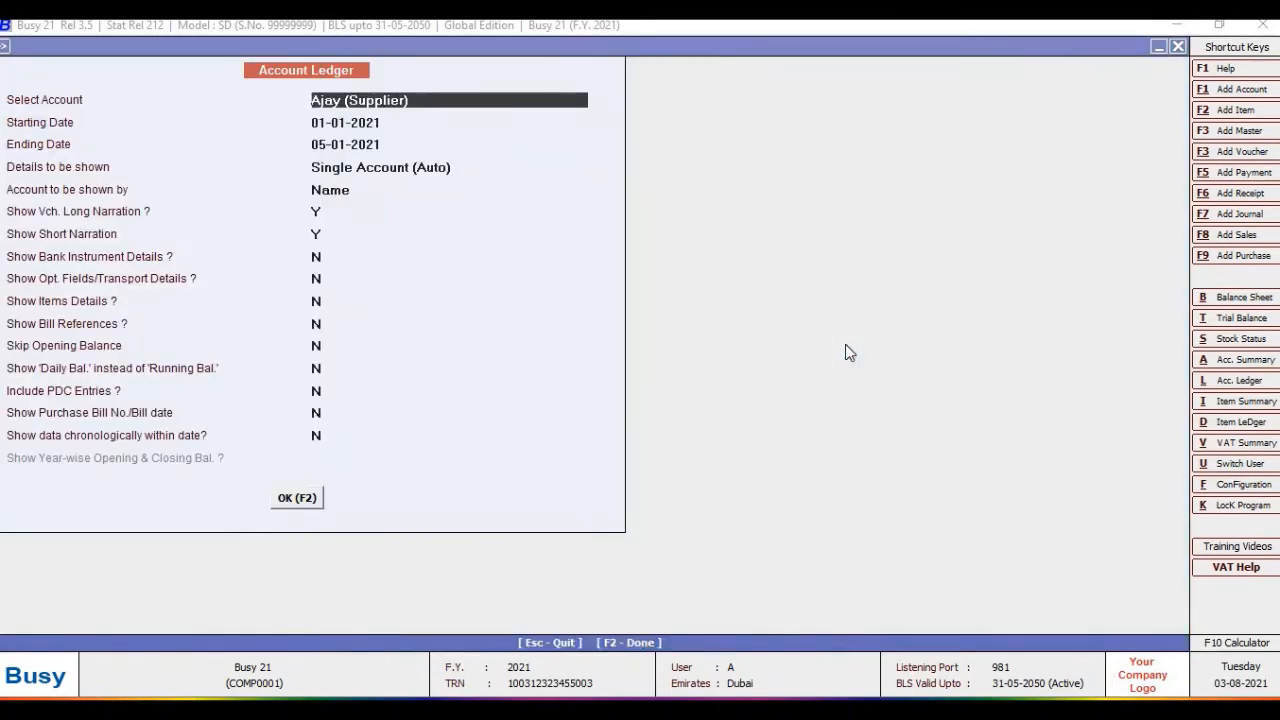
type("Busy")
key("Return")
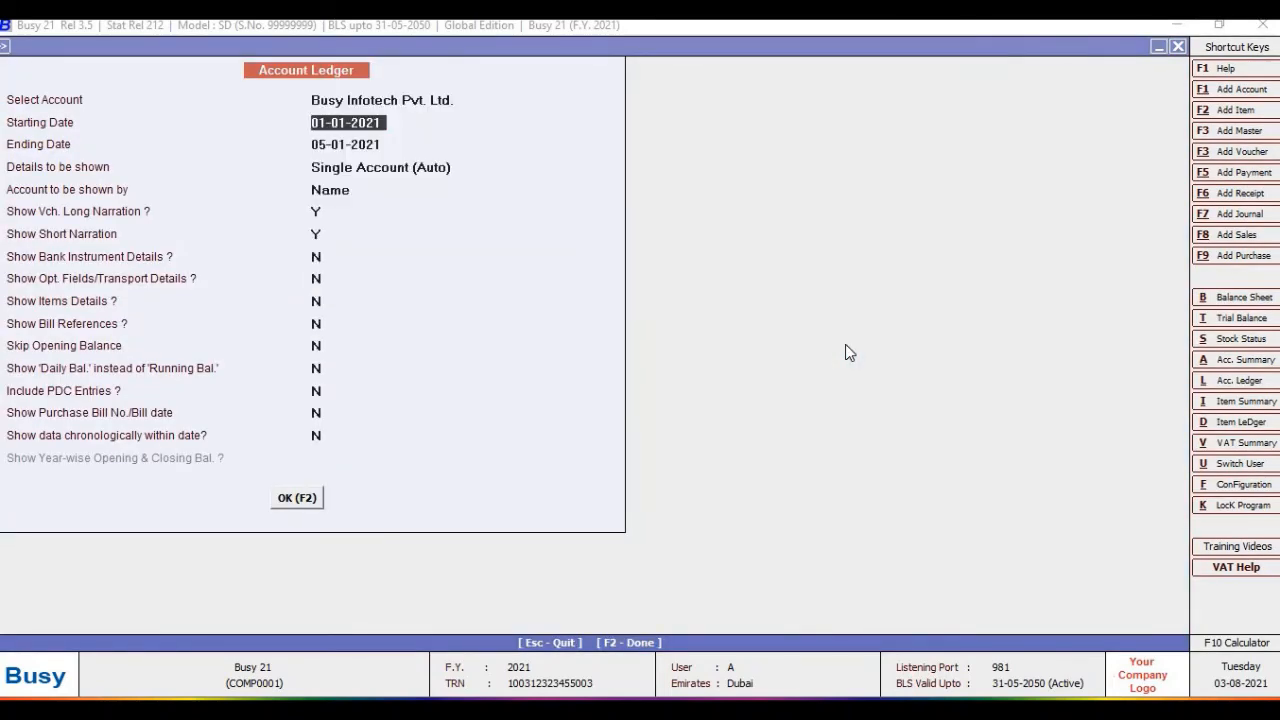
key("Return")
type("31")
key("Return")
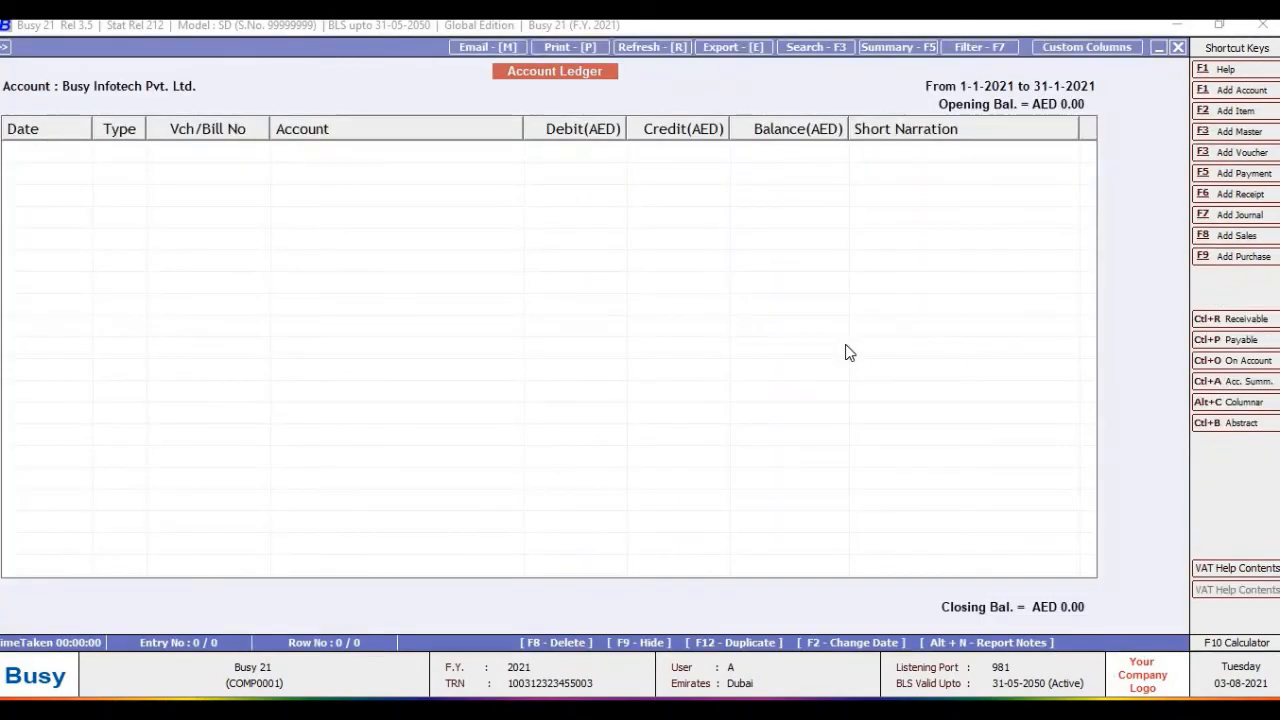
key("Escape")
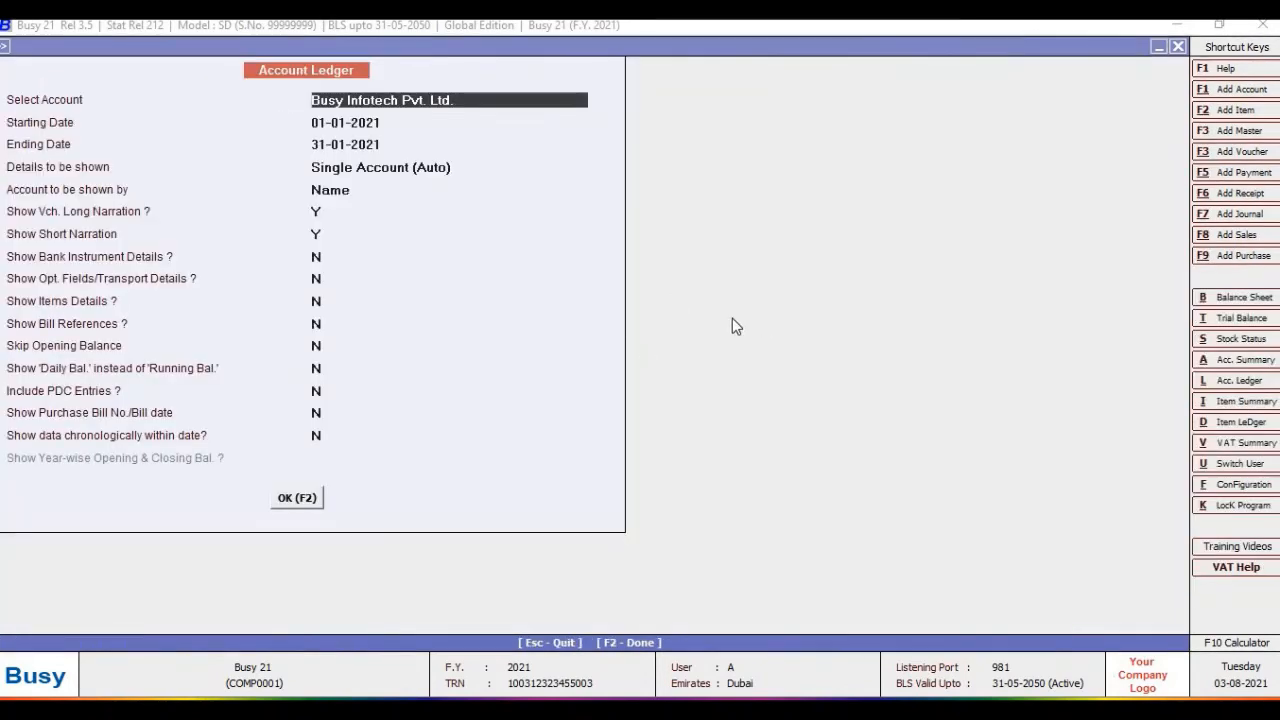
key("Escape")
key("Escape")
key("Return")
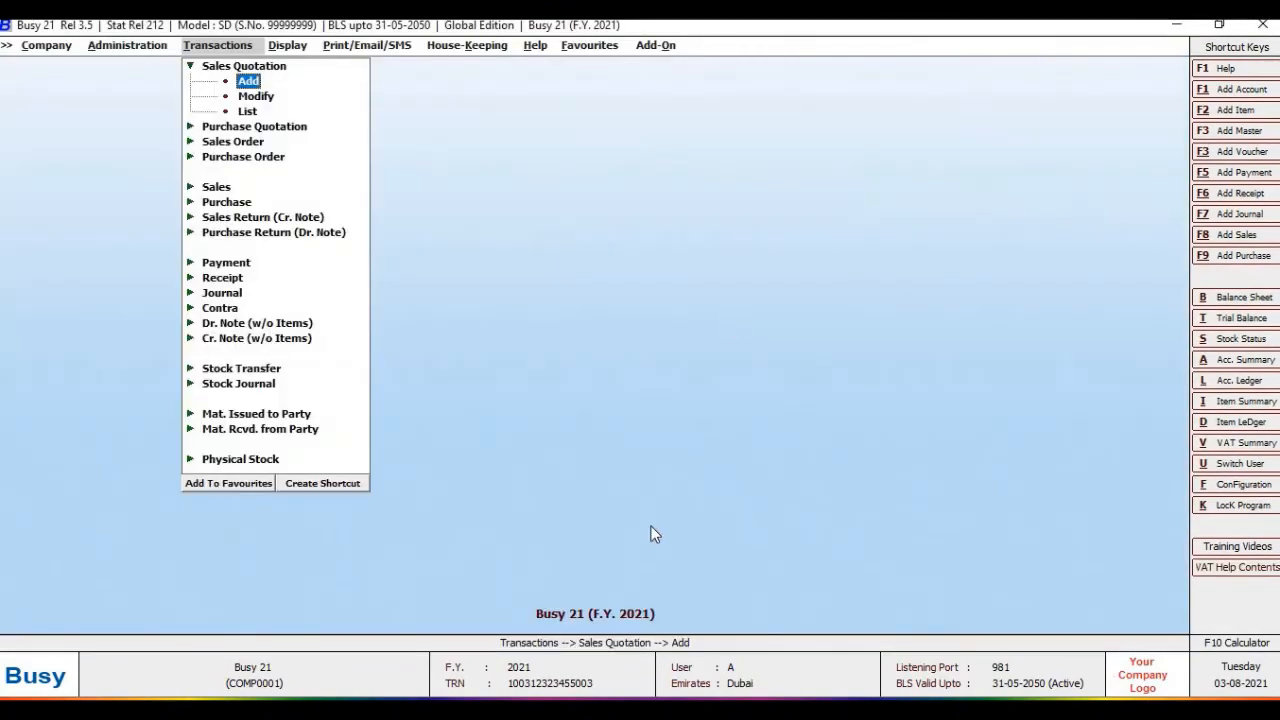
- Switch to the Word document and review the Sales Order and Delivery Note entries in the Sales Workflow list
key("alt+Tab")
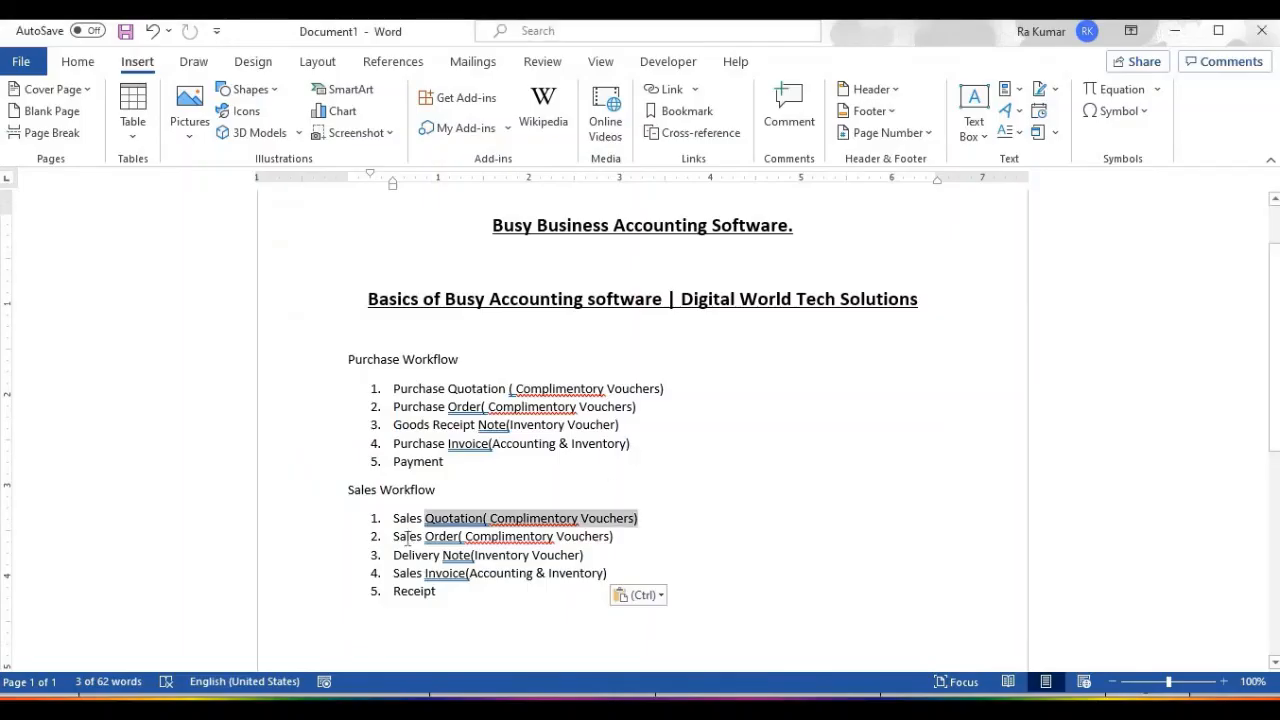
left_click_drag(580, 538, 410, 537)
left_click_drag(531, 556, 415, 567)
left_click(476, 556)
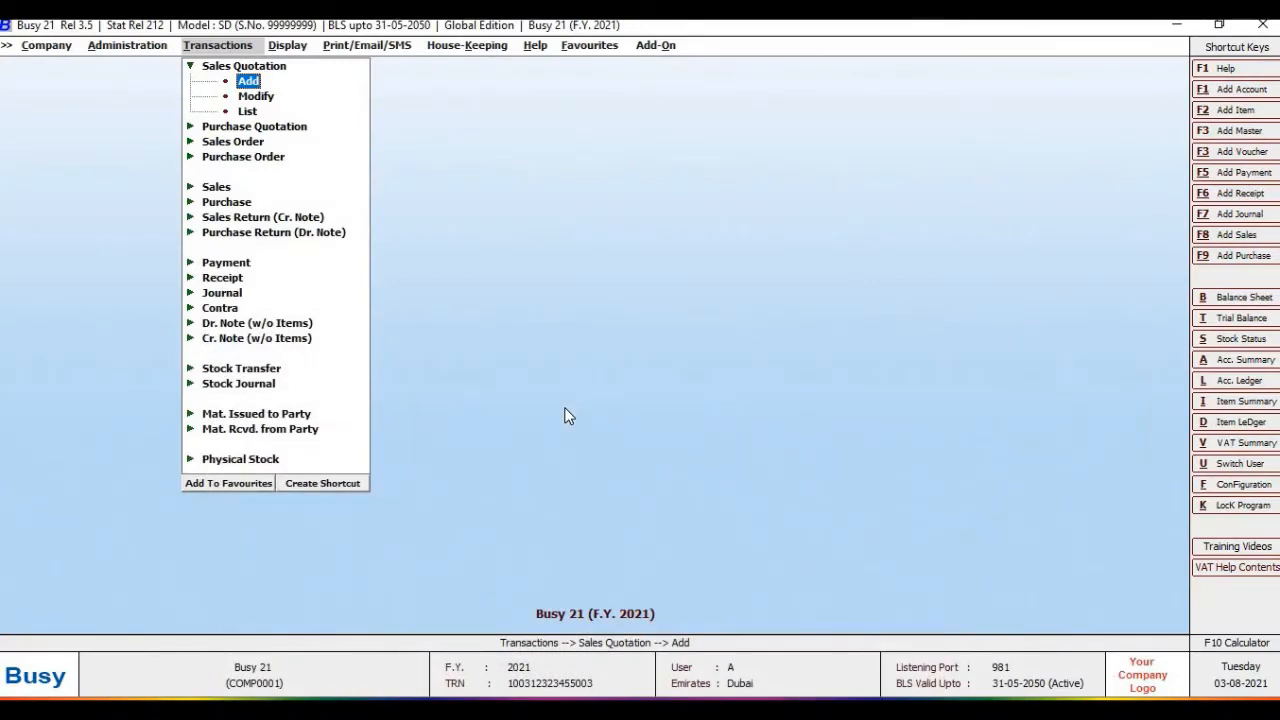
- Start a new sales order in Busy in the Main series, dated 03-01-2021, with voucher number Asd
key("Escape")
key("Down")
key("Down")
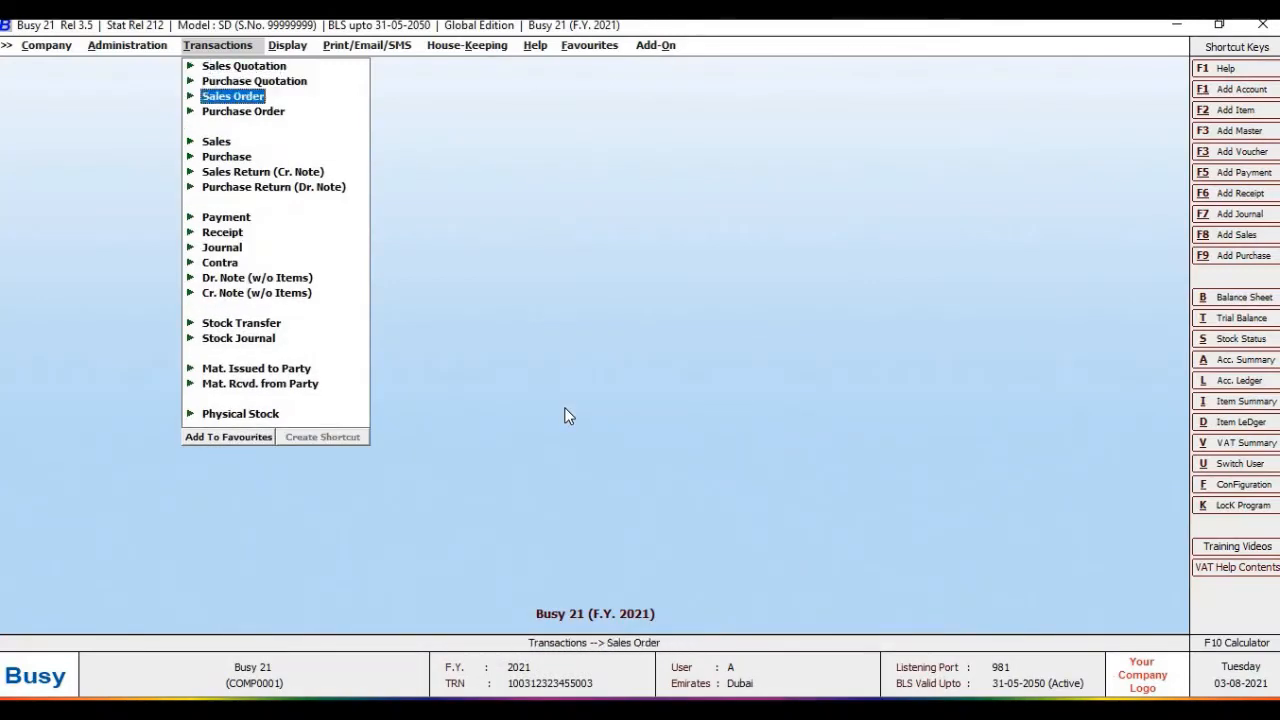
key("Return")
key("Return")
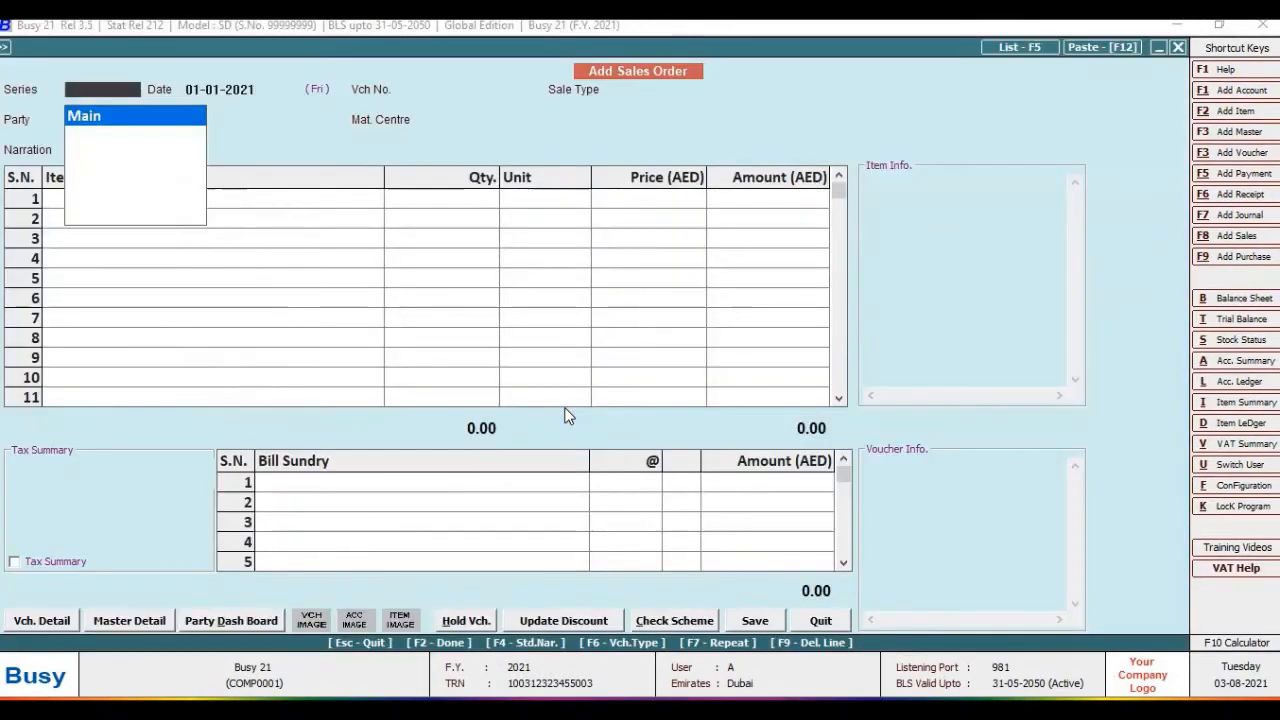
key("Return")
type("3")
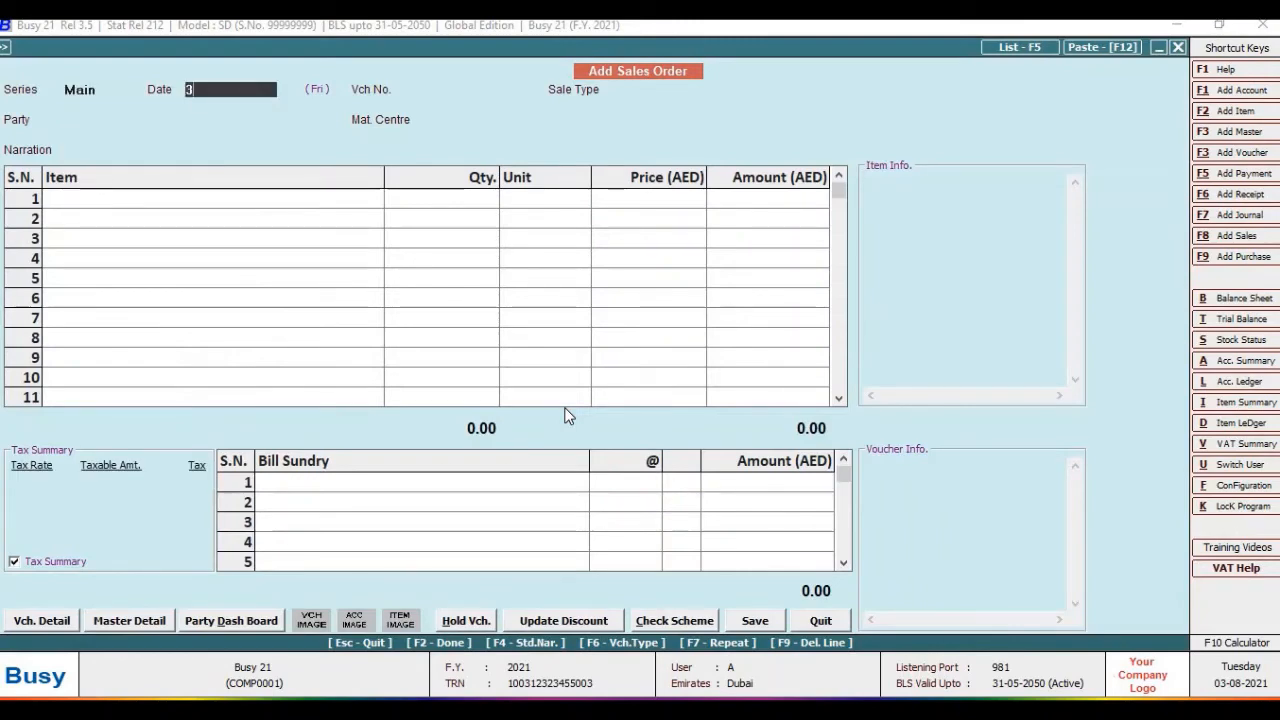
key("Return")
type("Asd")
key("Return")
- Set the sales order's sale type to VAT/Exempt, the party to Busy Infotech Pvt. Ltd. and the material centre to Main Store
key("Down")
key("Down")
key("Down")
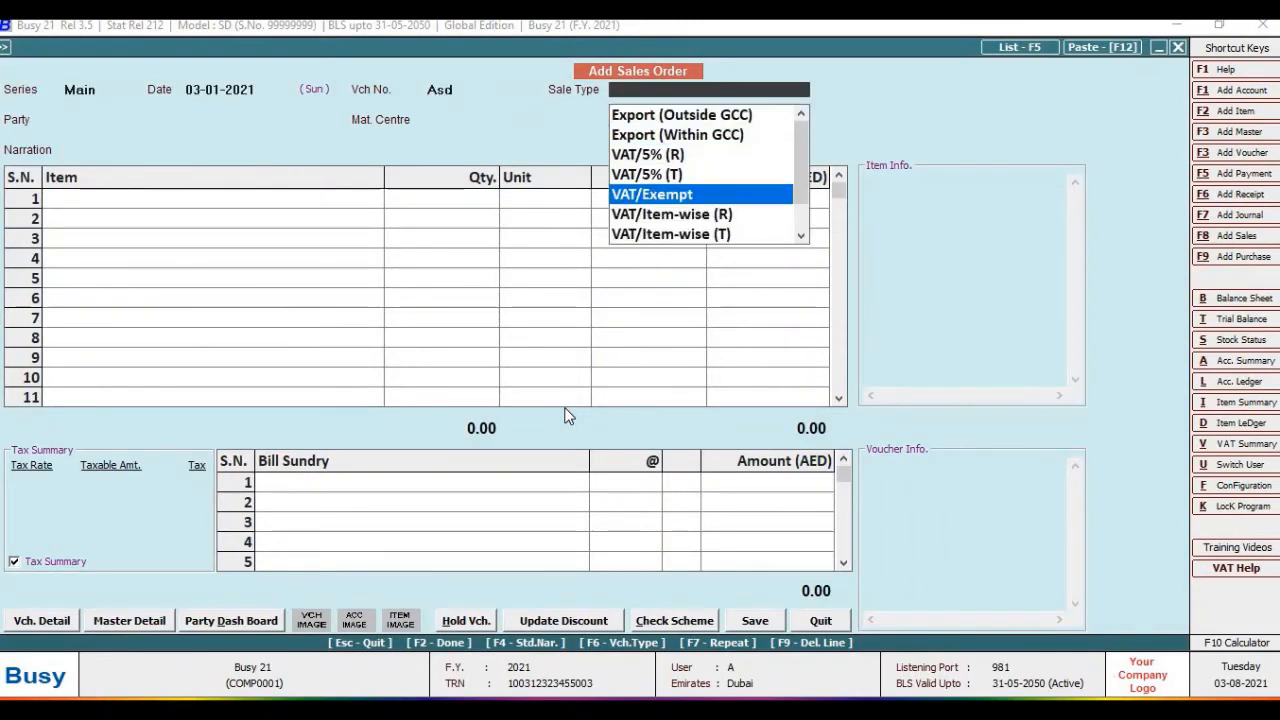
key("Return")
key("Down")
key("Down")
key("Return")
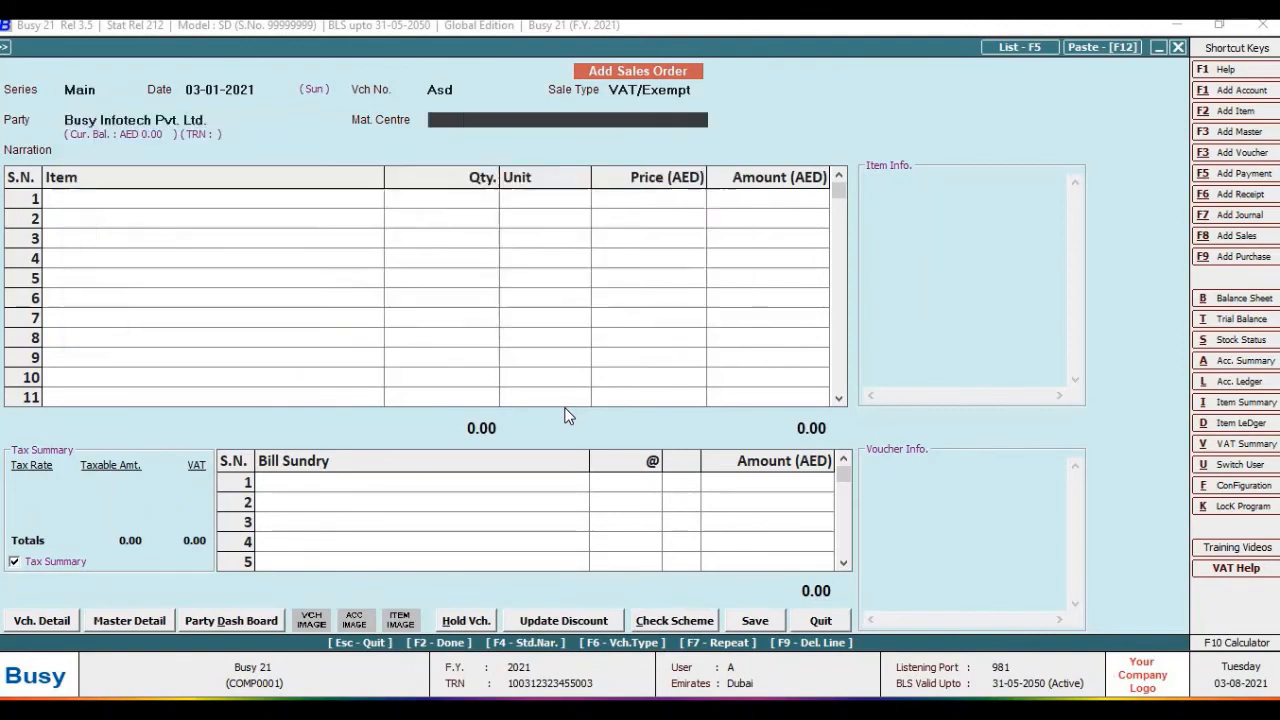
key("Return")
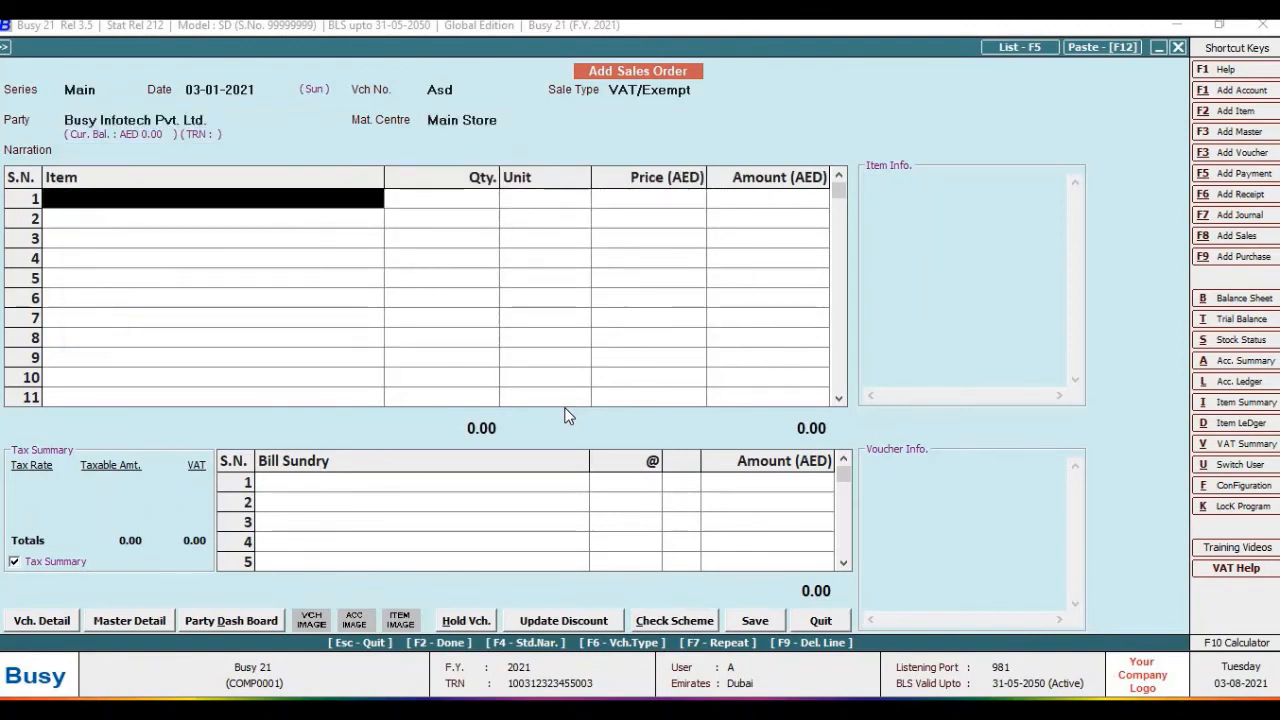
- Pick the items from pending quotation 1 into the sales order, and quit the voucher without saving
key("space")
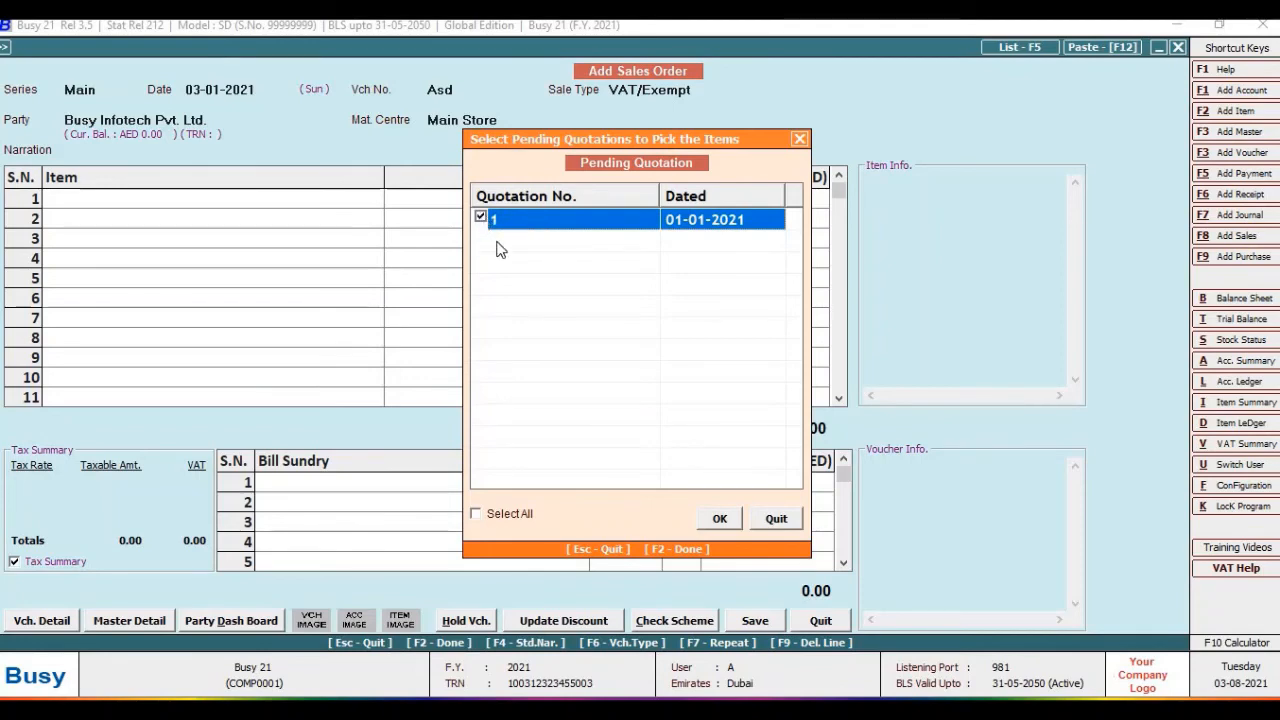
left_click(720, 518)
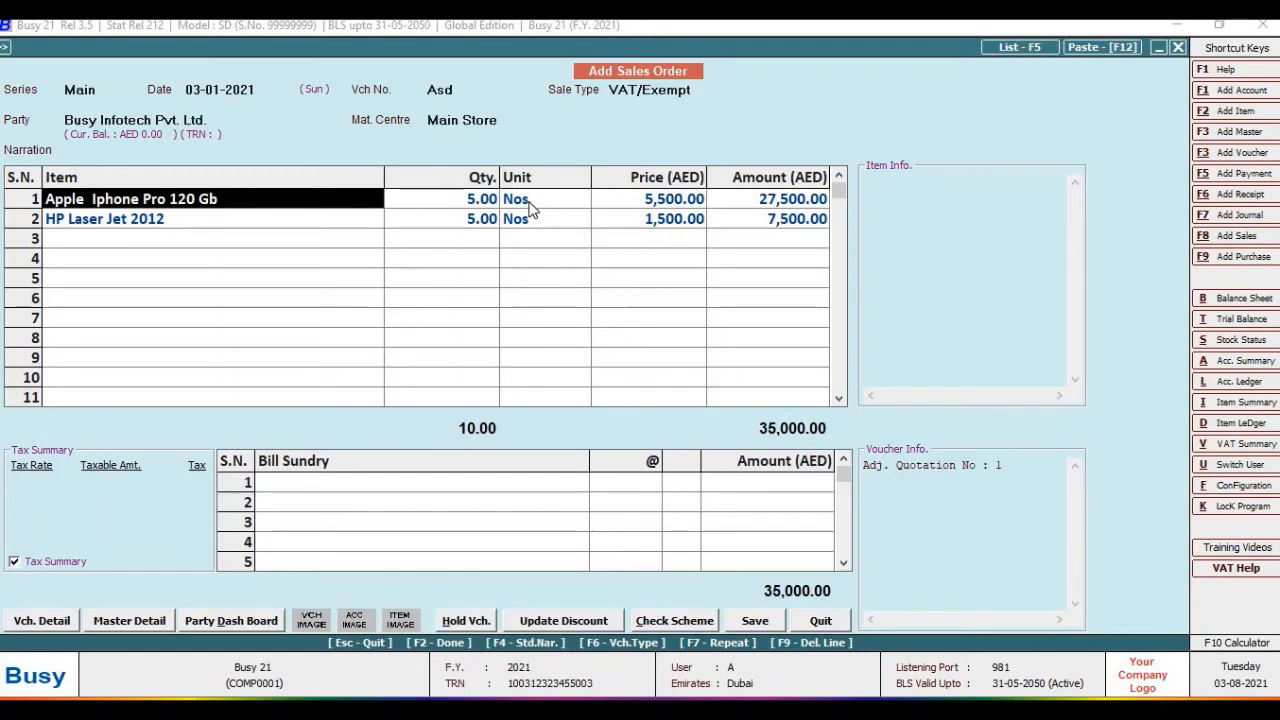
key("Escape")
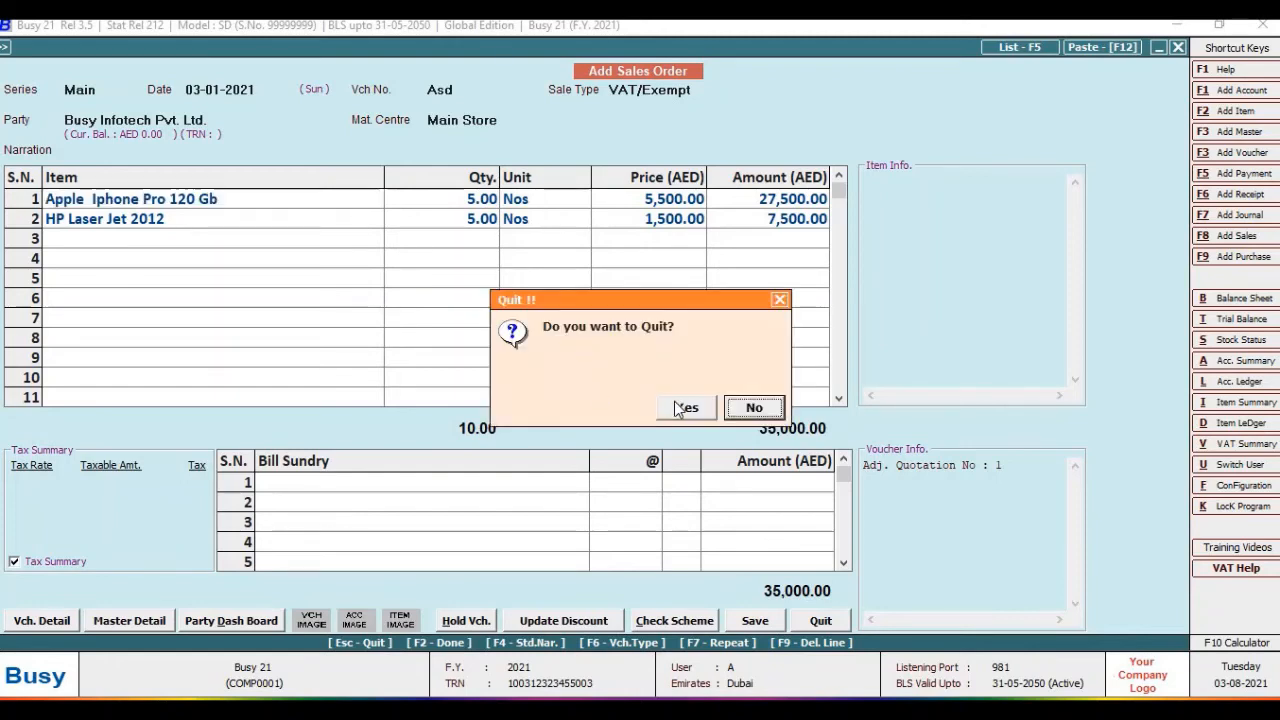
left_click(684, 405)
- Look over the Sales Order, Sales Quotation and Sales transaction options, and open and close the sales quotation modification form
left_click(257, 101)
left_click(246, 95)
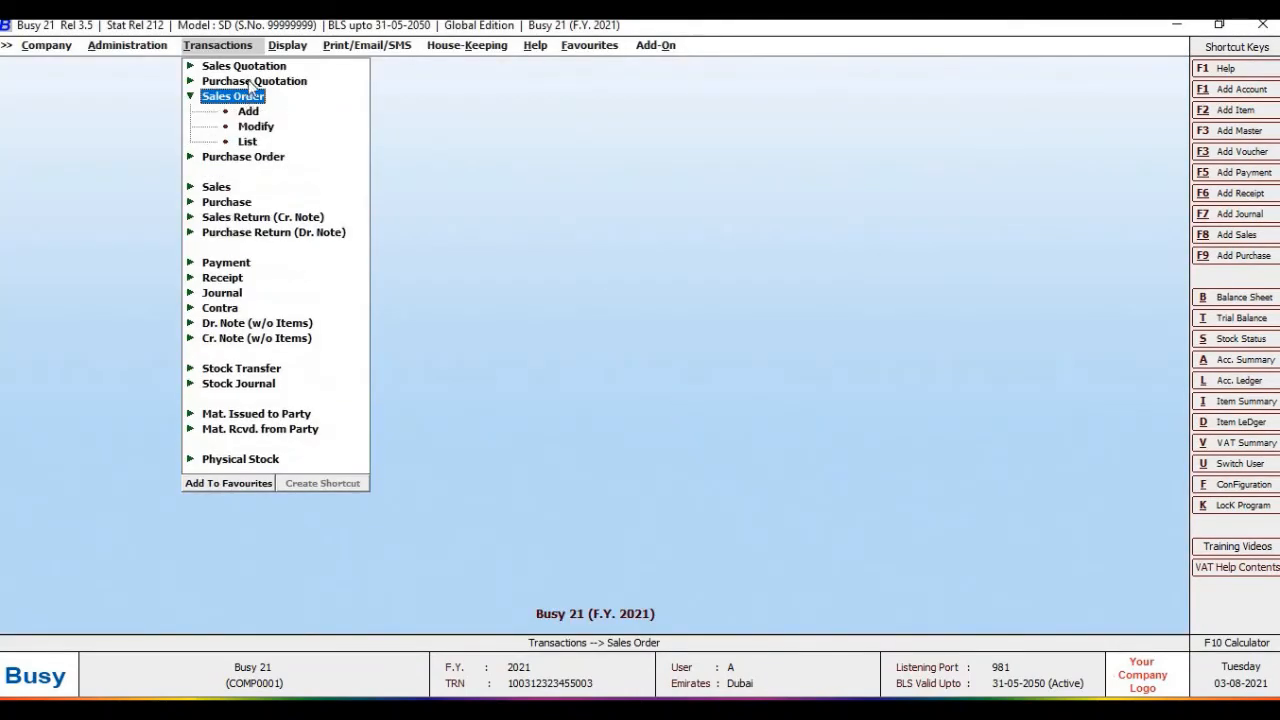
left_click(248, 67)
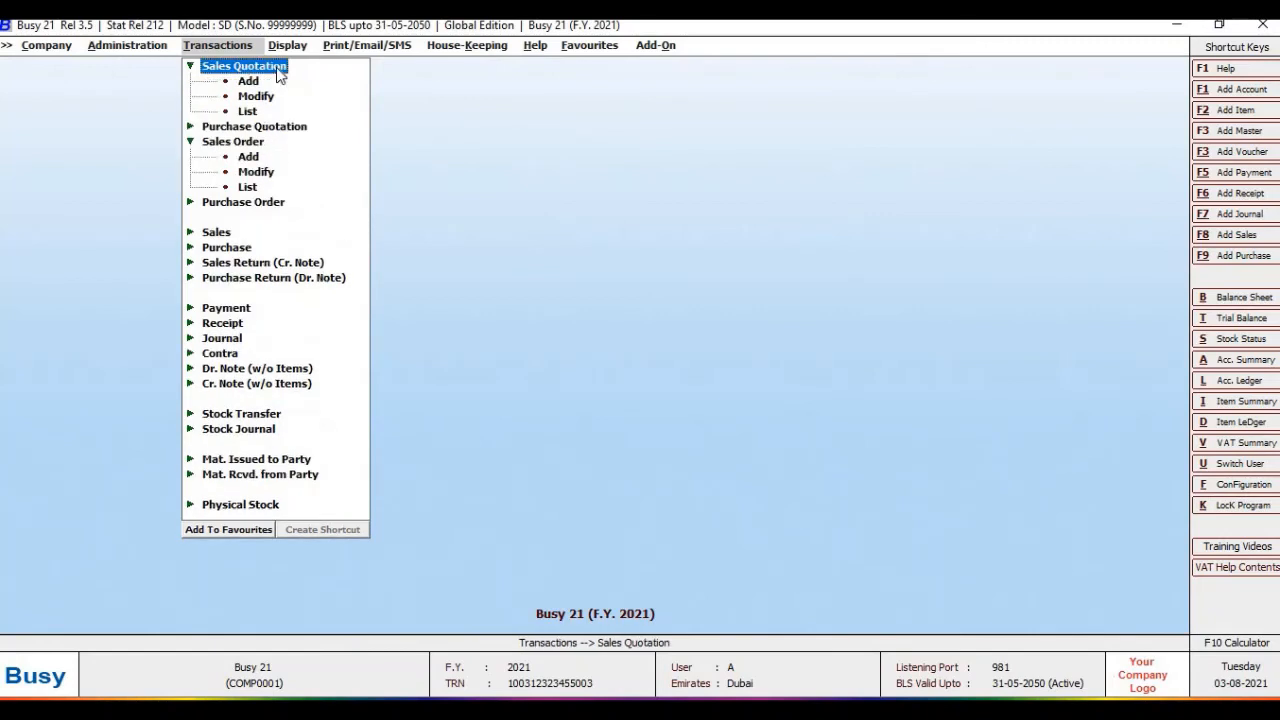
left_click(218, 232)
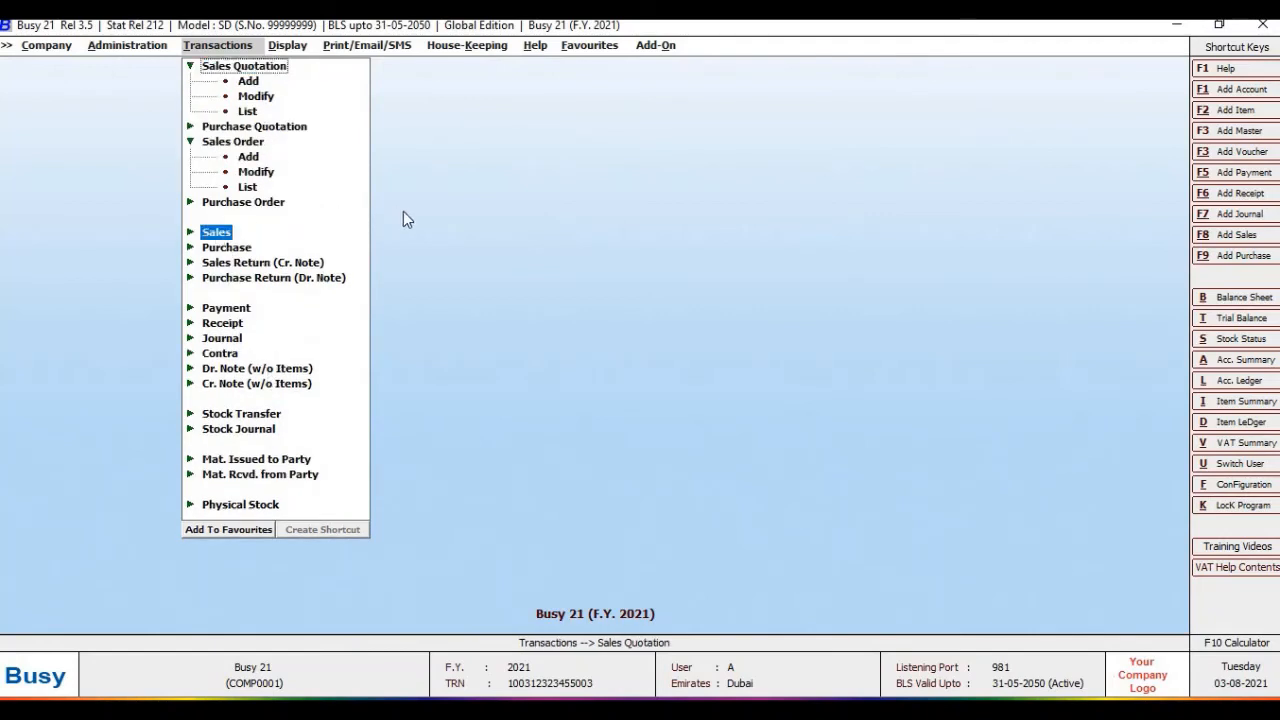
left_click(256, 96)
left_click(168, 217)
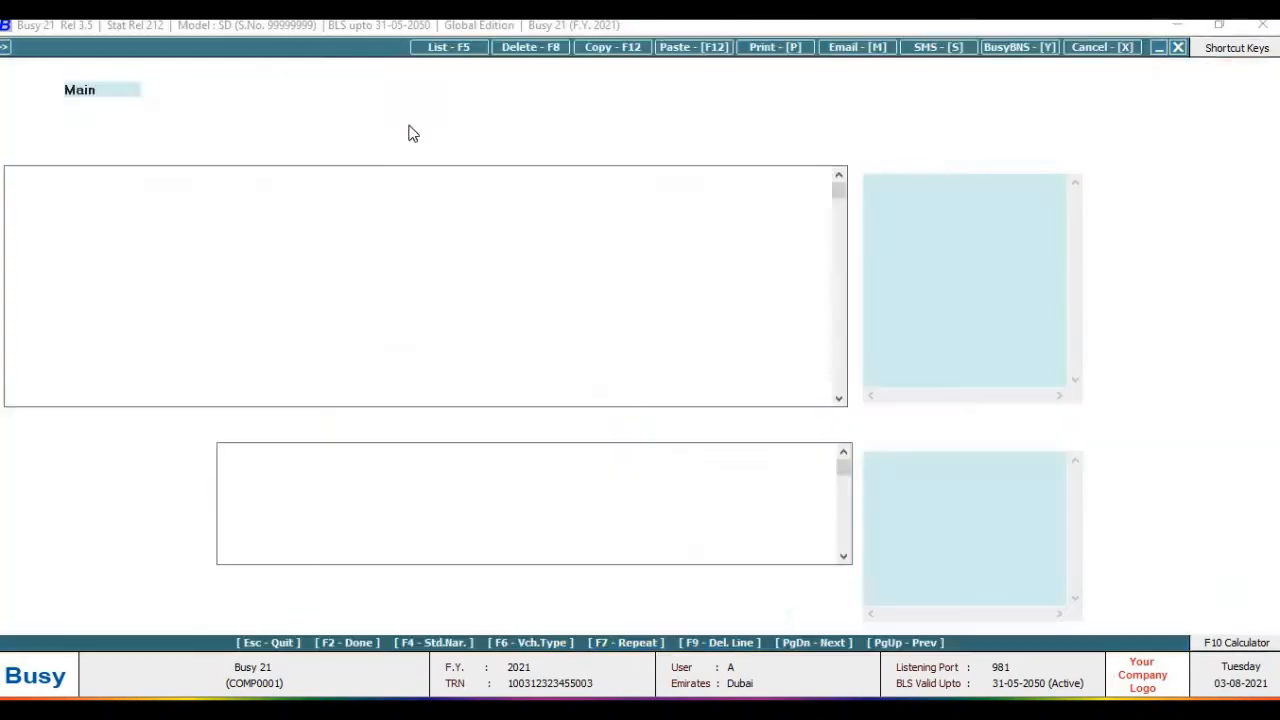
key("Escape")
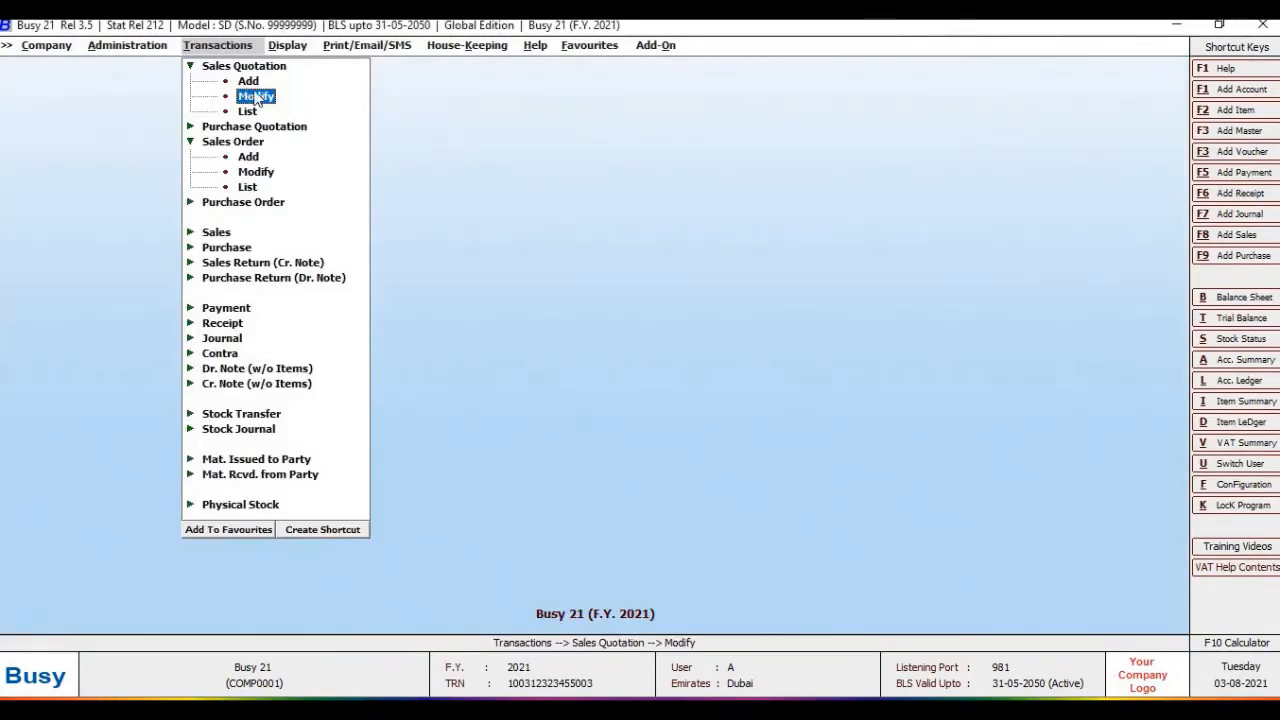
key("Escape")
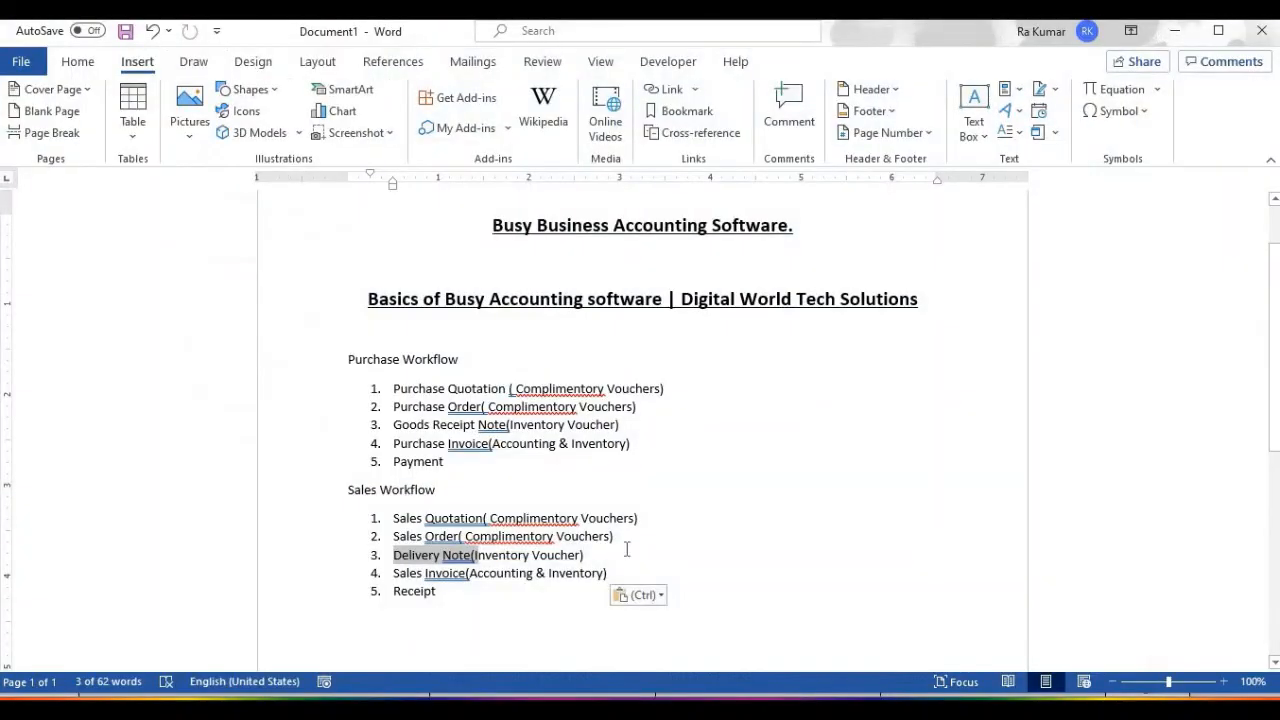
- Colour the Sales Order and Delivery Note lines of the Word document's Sales Workflow list red
triple_click(444, 536)
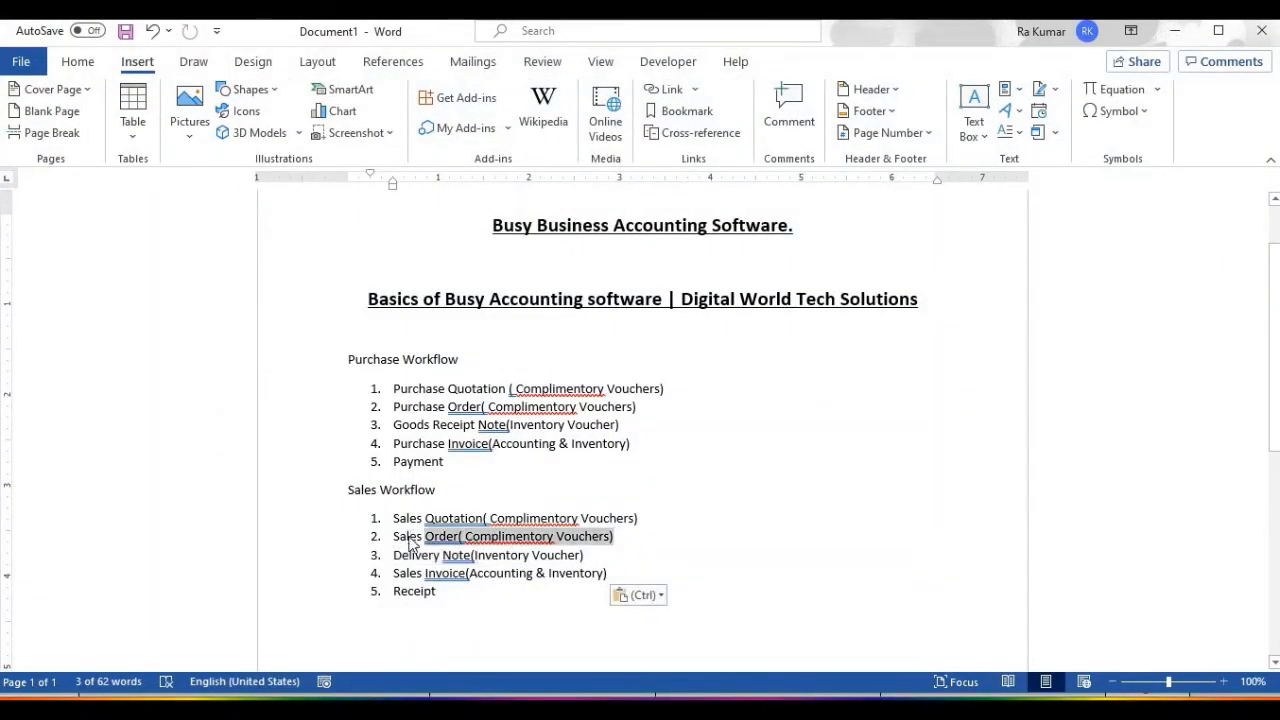
left_click(77, 62)
left_click(398, 130)
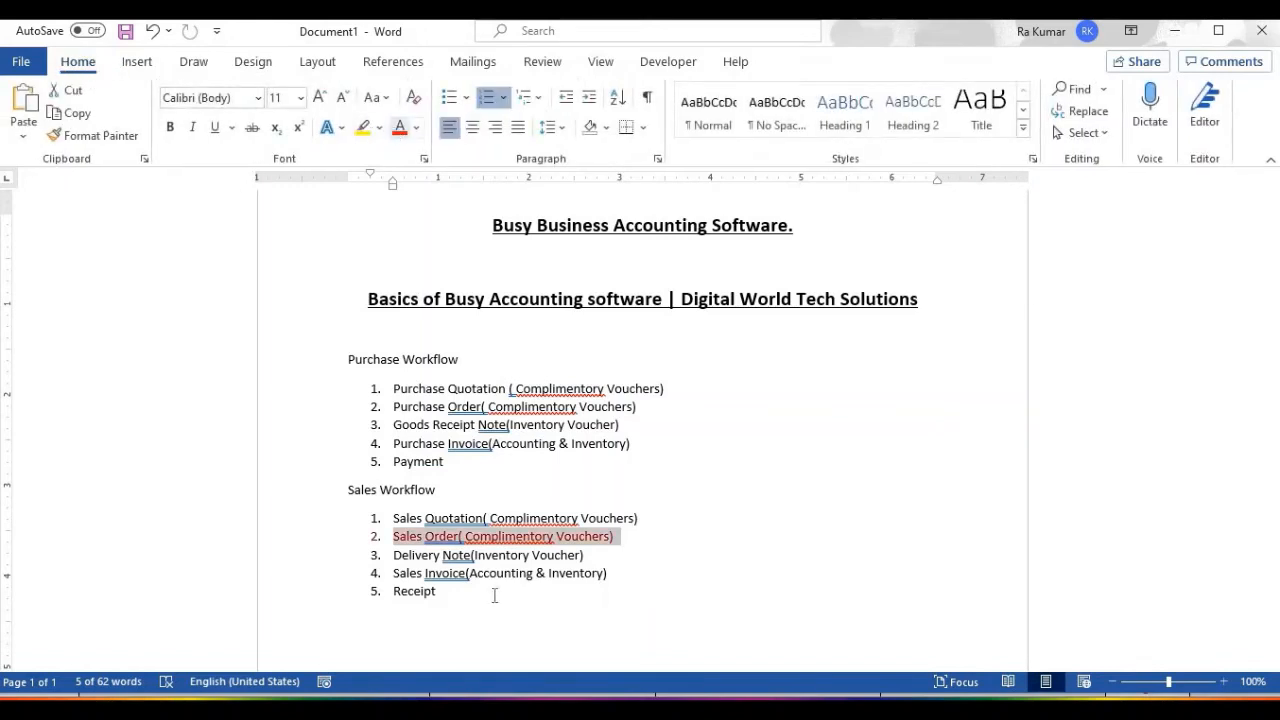
left_click(506, 574)
triple_click(386, 556)
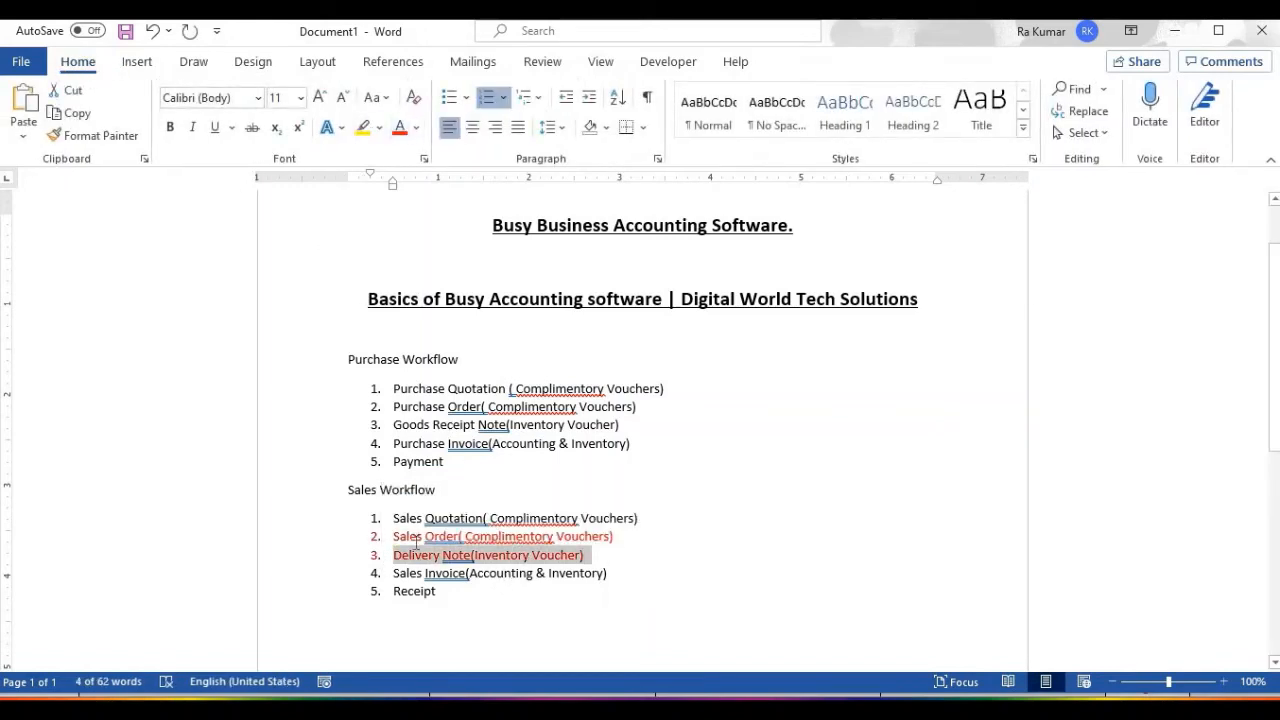
- Compare the red Sales Order and Delivery Note lines with the Purchase Order and Goods Receipt Note lines
left_click(601, 556)
left_click_drag(386, 548, 386, 537)
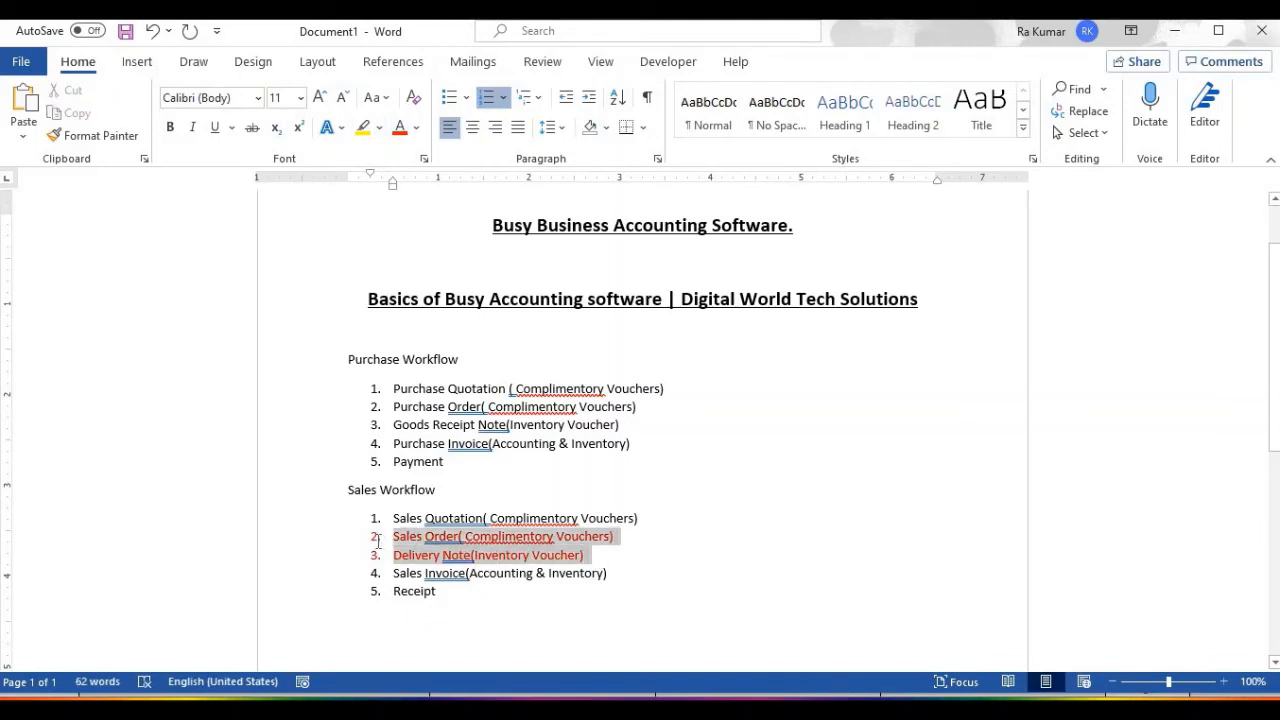
left_click_drag(607, 424, 380, 412)
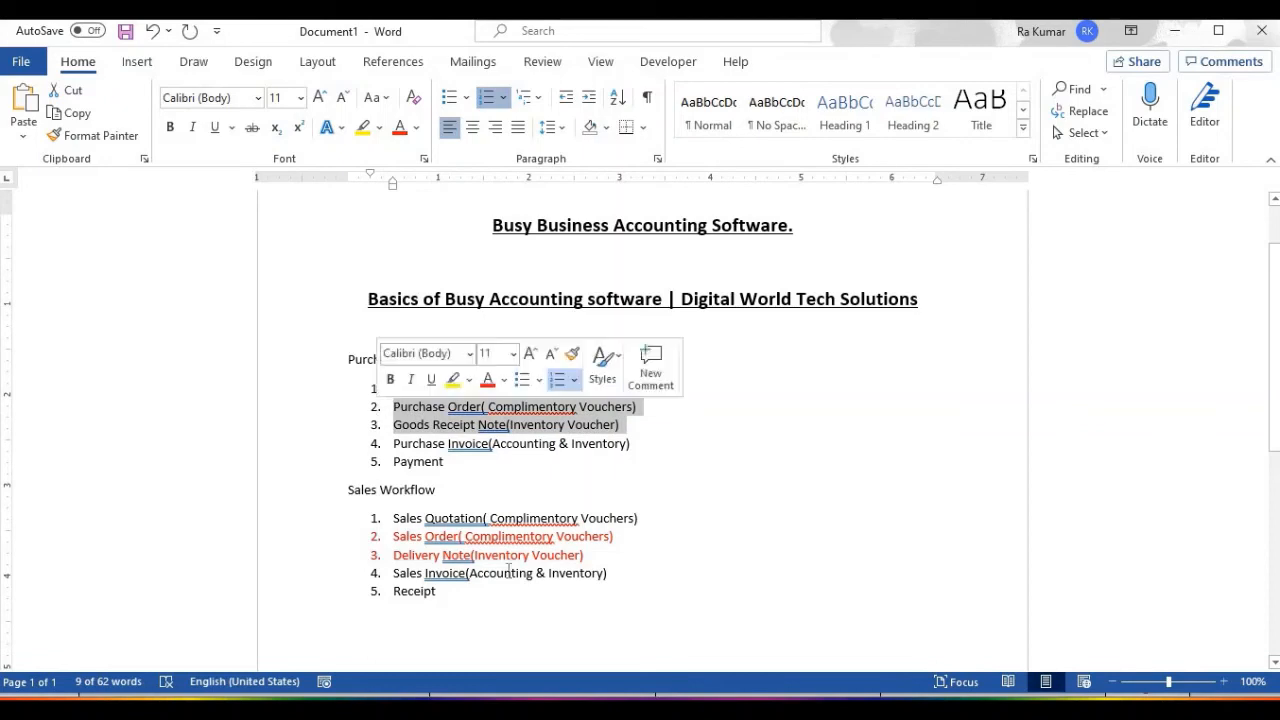
left_click_drag(606, 559, 384, 538)
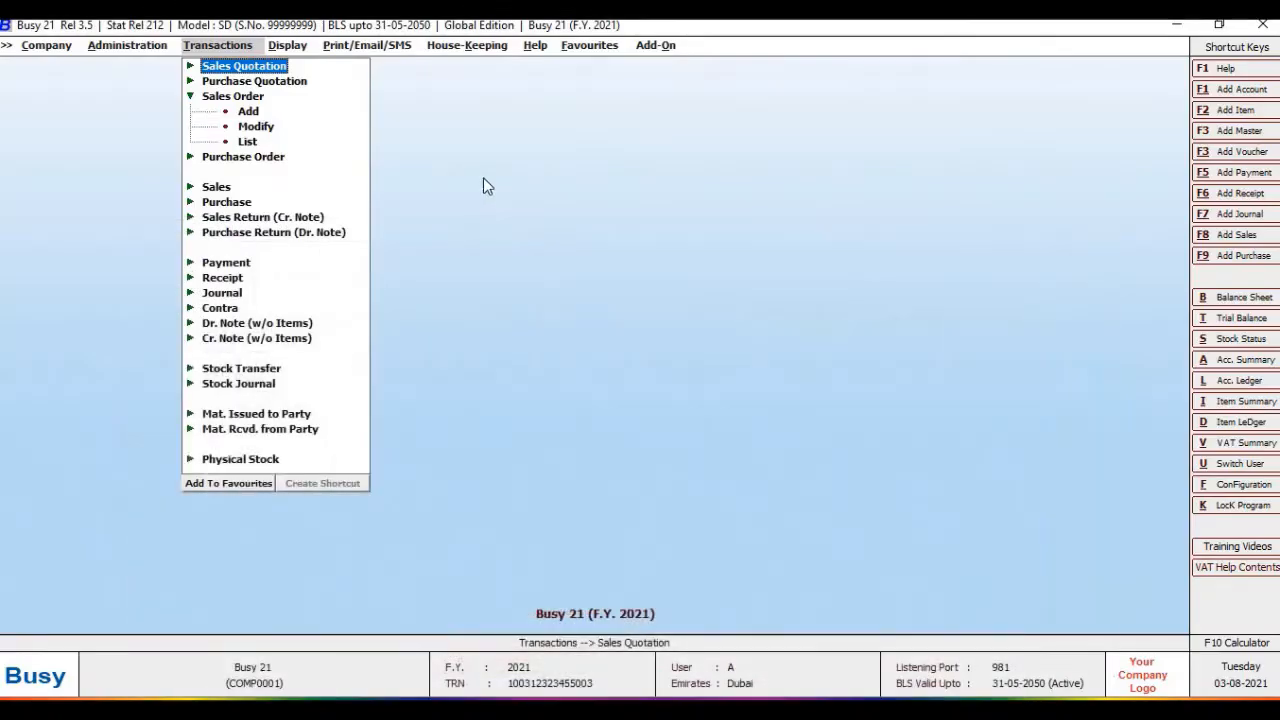
- Start a new sales voucher in Busy in the Main series, dated 03-01-2021, with type Direct
left_click(216, 186)
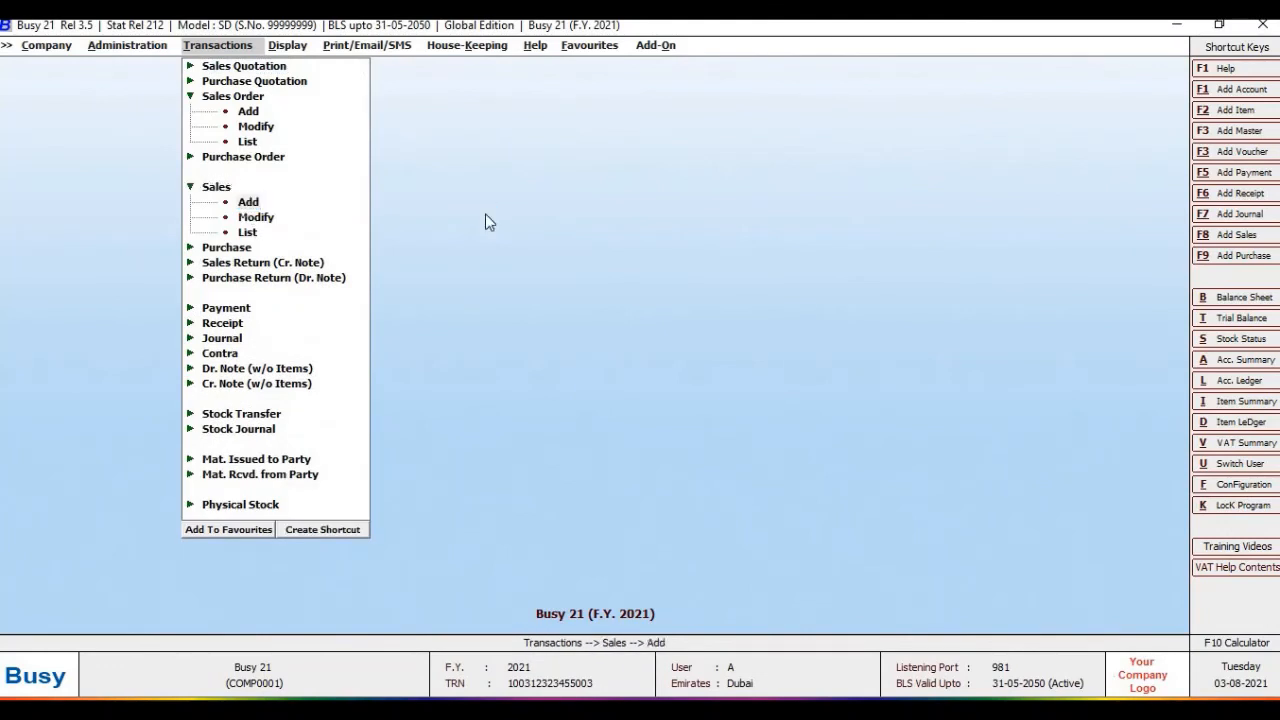
key("Return")
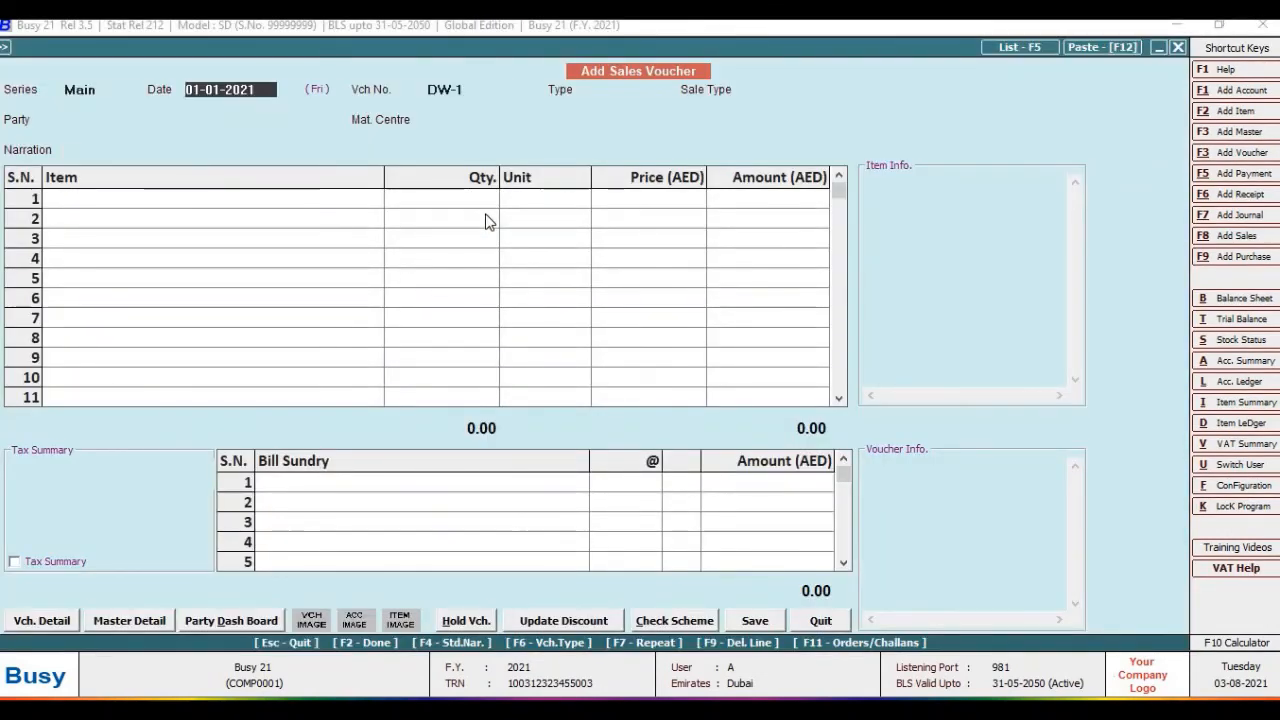
type("3")
key("Return")
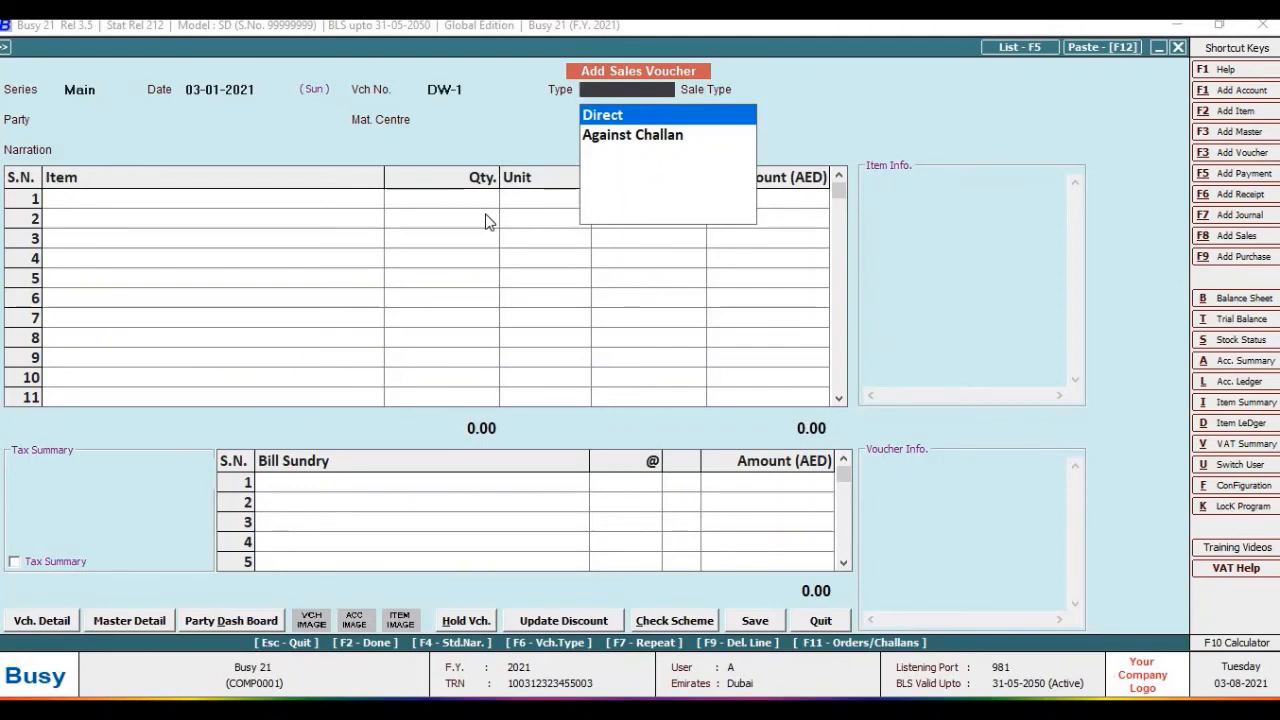
key("Down")
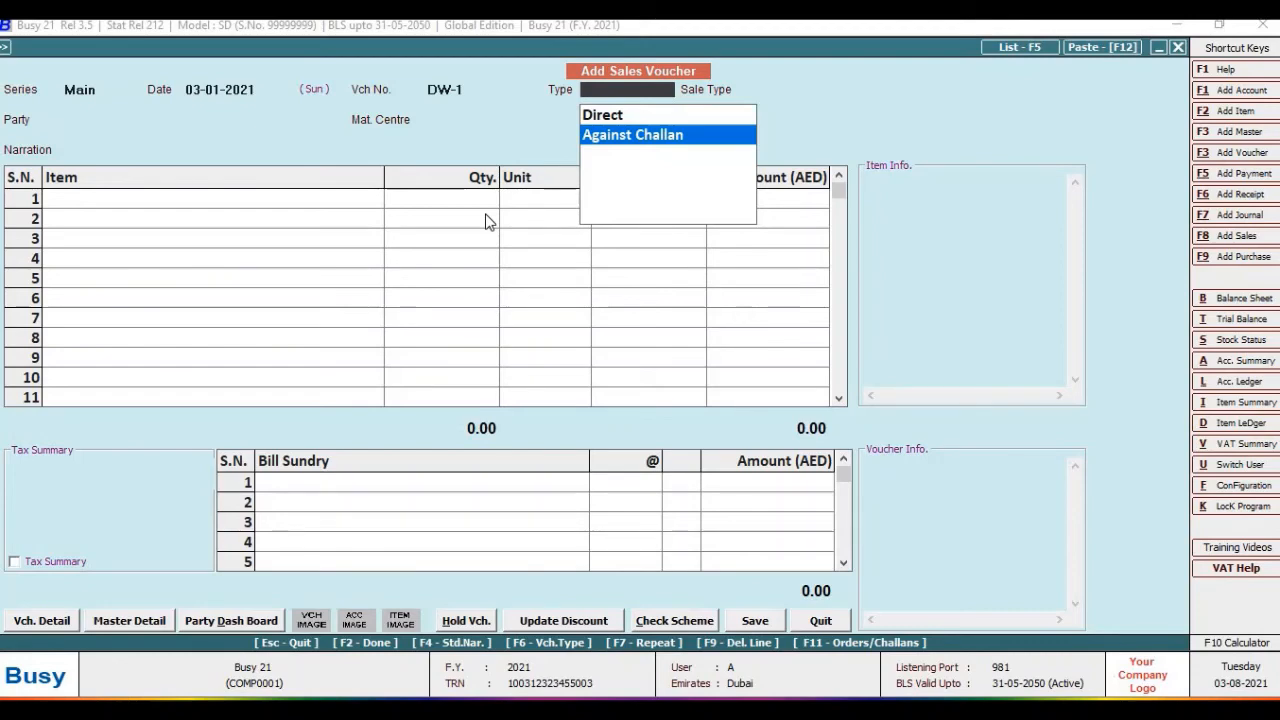
key("Up")
key("Return")
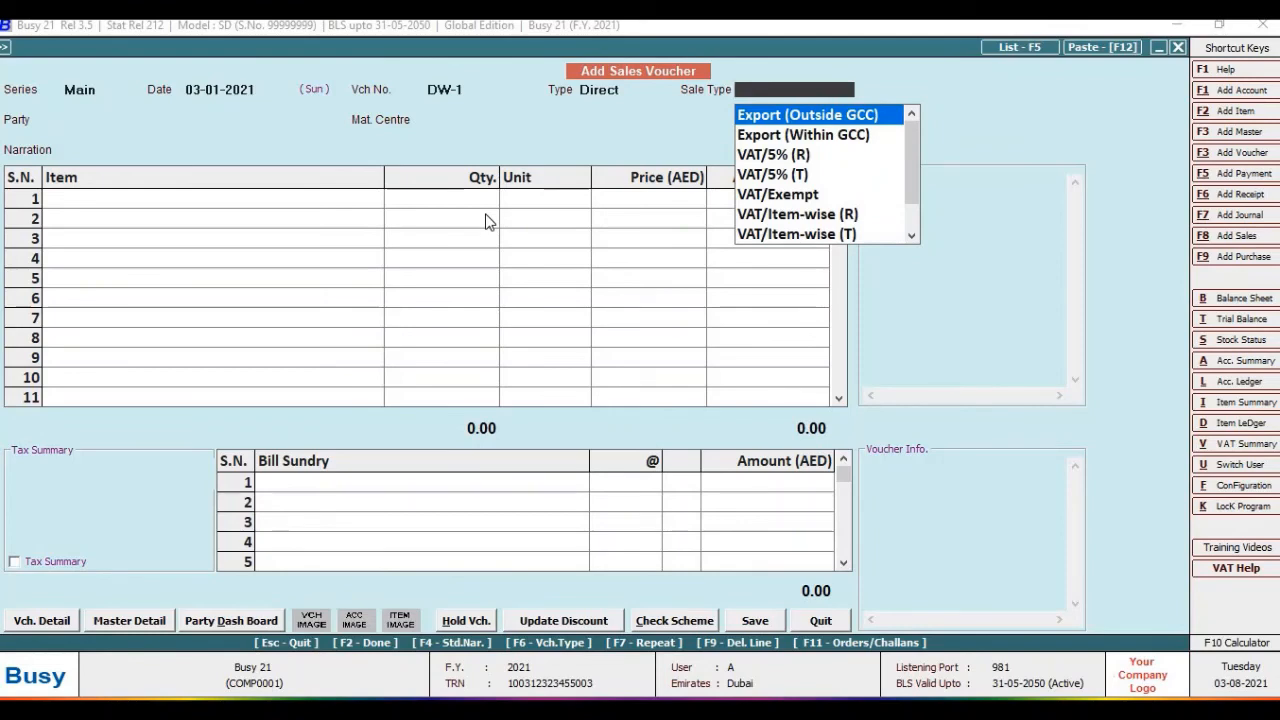
- Fill in the voucher header with sale type Export (Outside GCC), party Busy Infotech Pvt. Ltd. and material centre Main Store
key("Return")
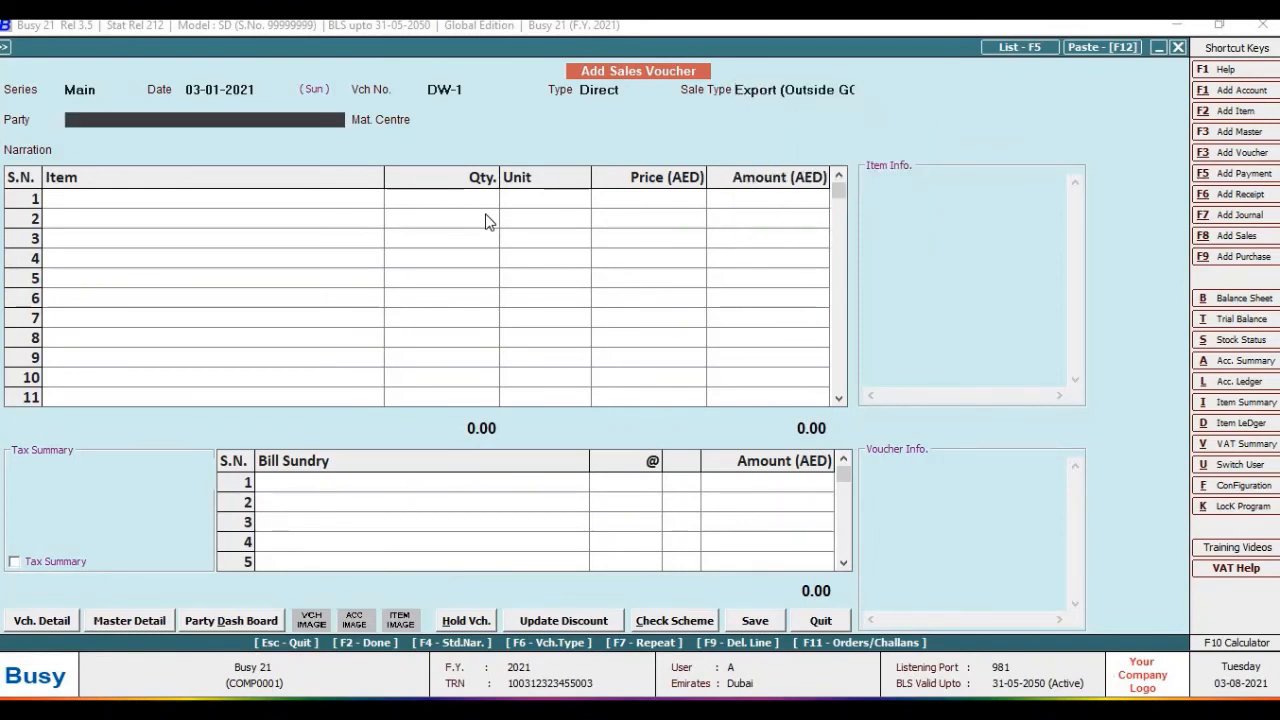
key("Down")
key("Down")
key("Return")
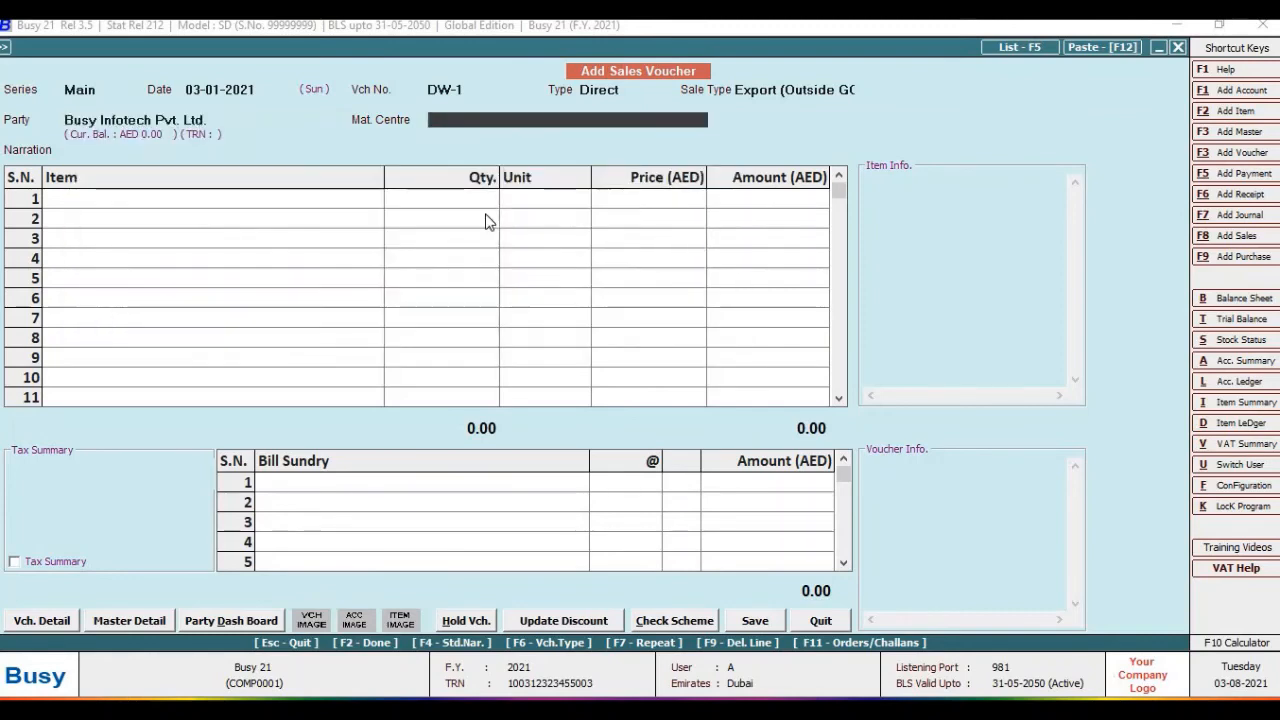
key("Return")
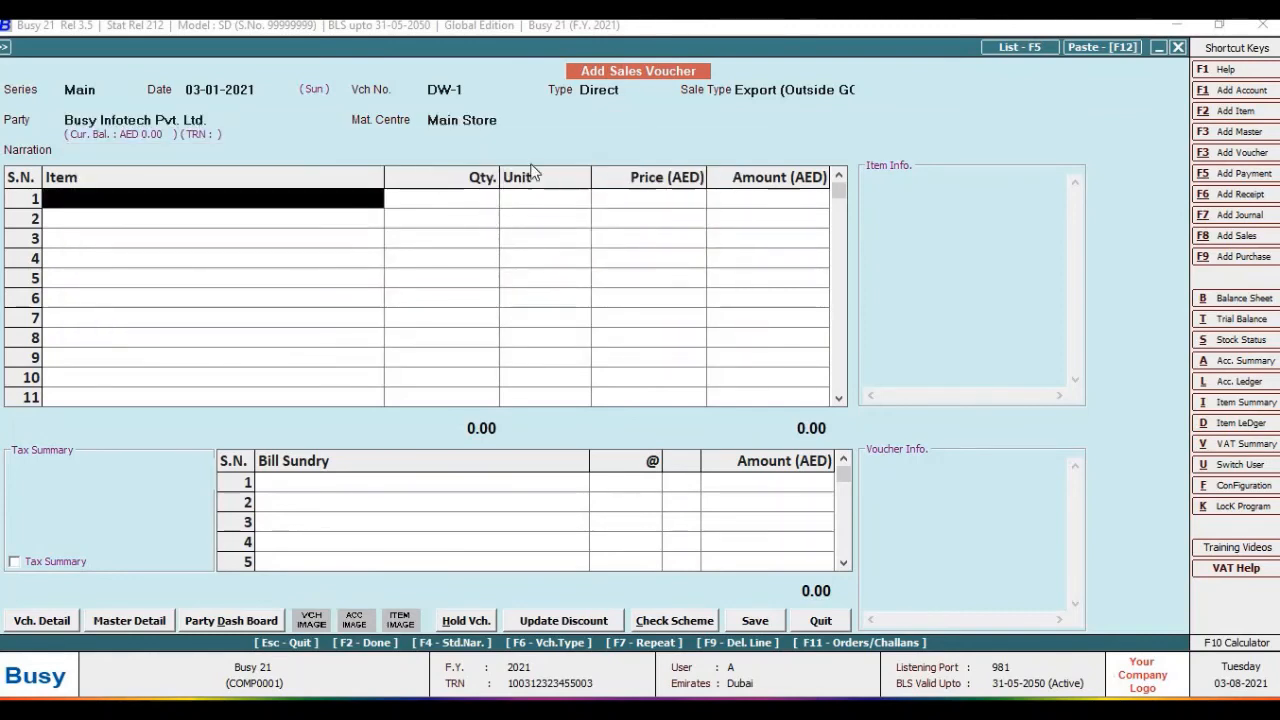
- Reconfirm the header with type Direct, view the pending quotations offered for the party, and close the list without picking any
left_click(636, 87)
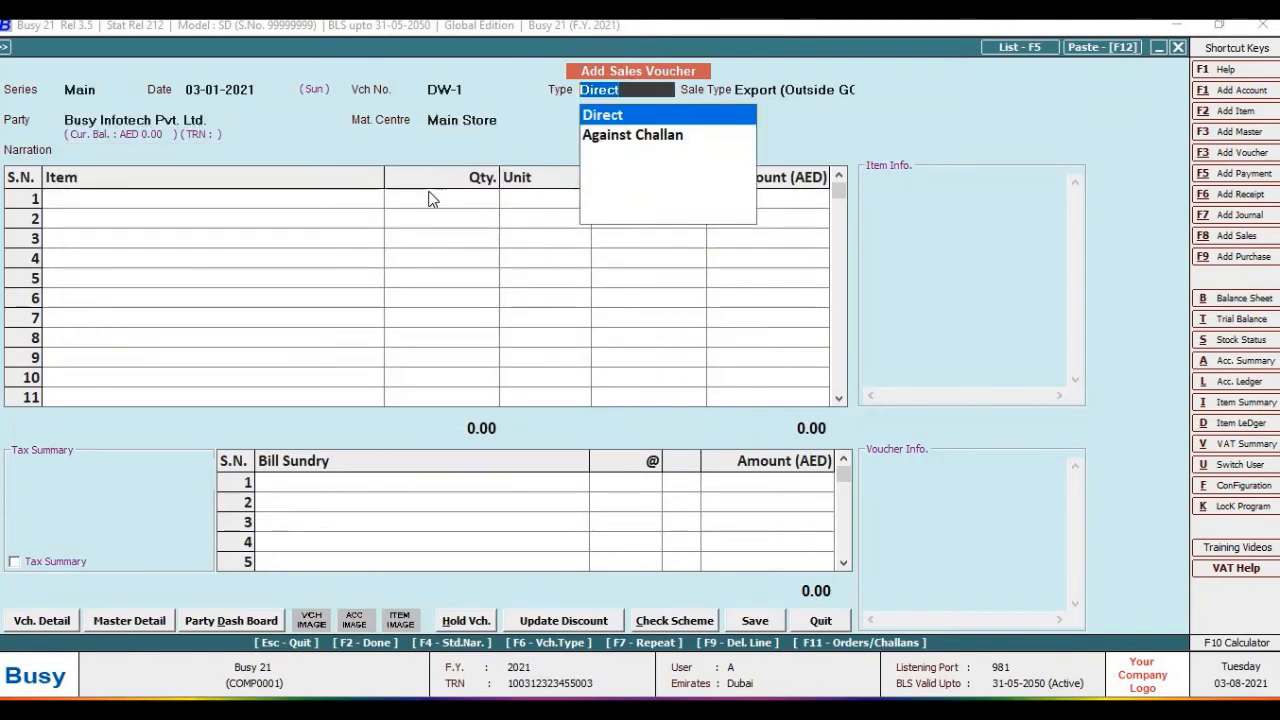
key("Return")
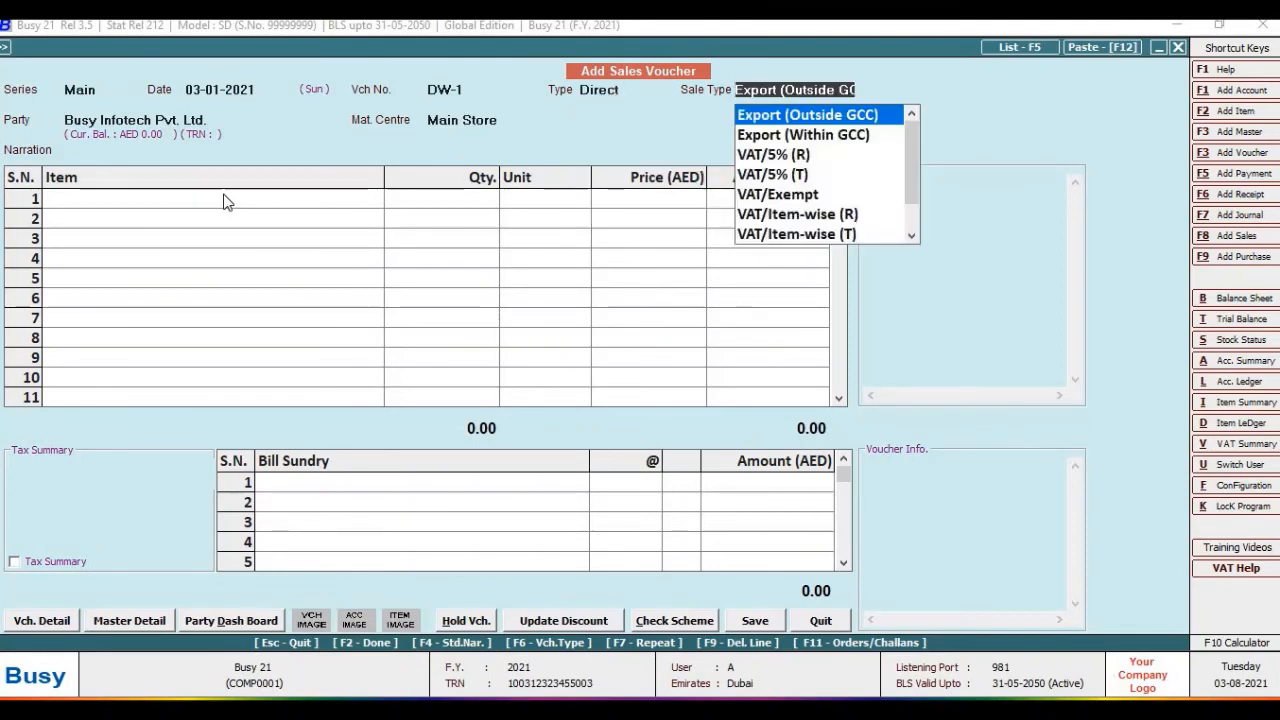
key("Return")
key("Return")
key("Return")
key("Return")
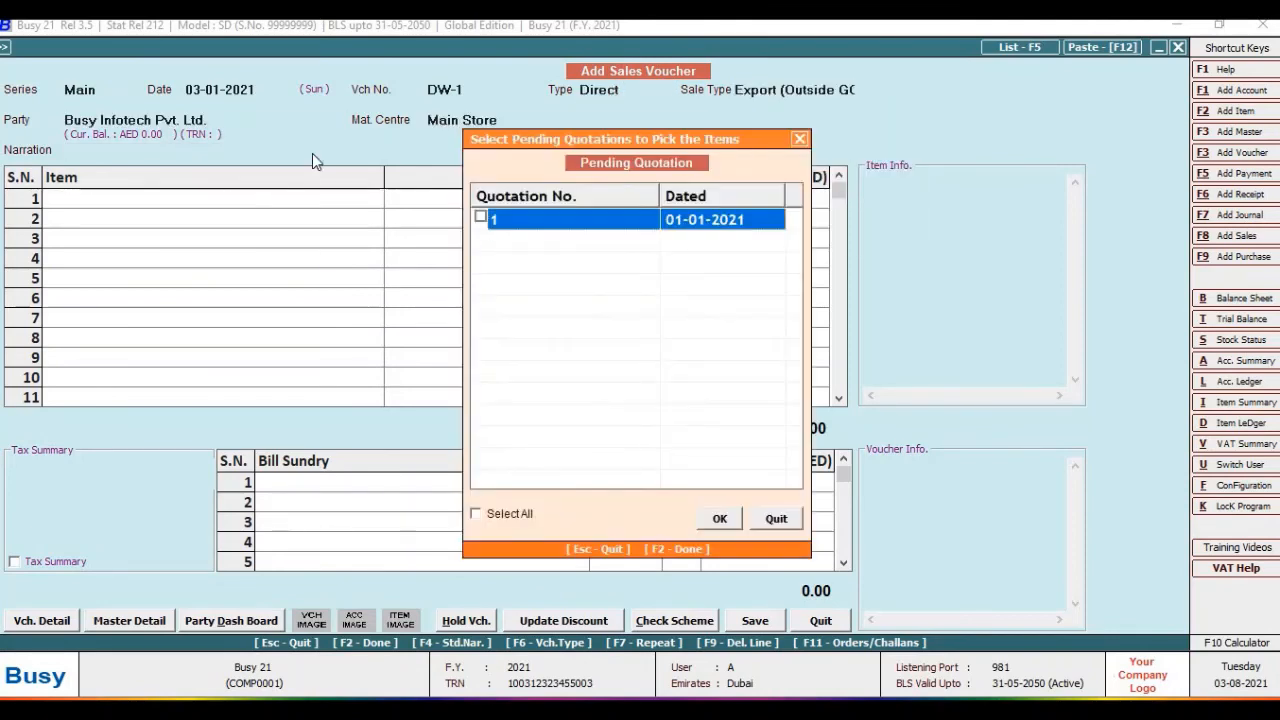
left_click(480, 217)
left_click(798, 520)
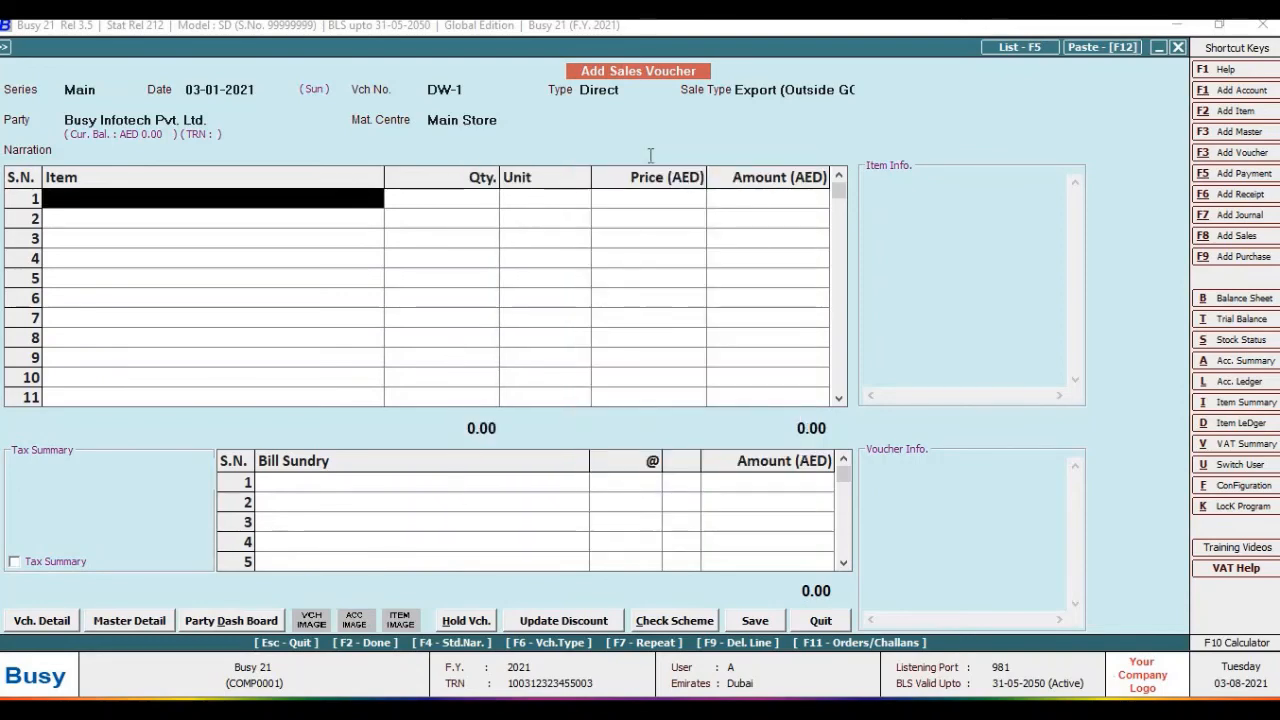
- Switch the voucher type to Against Challan, check the party's pending challans, and close the list
left_click(645, 90)
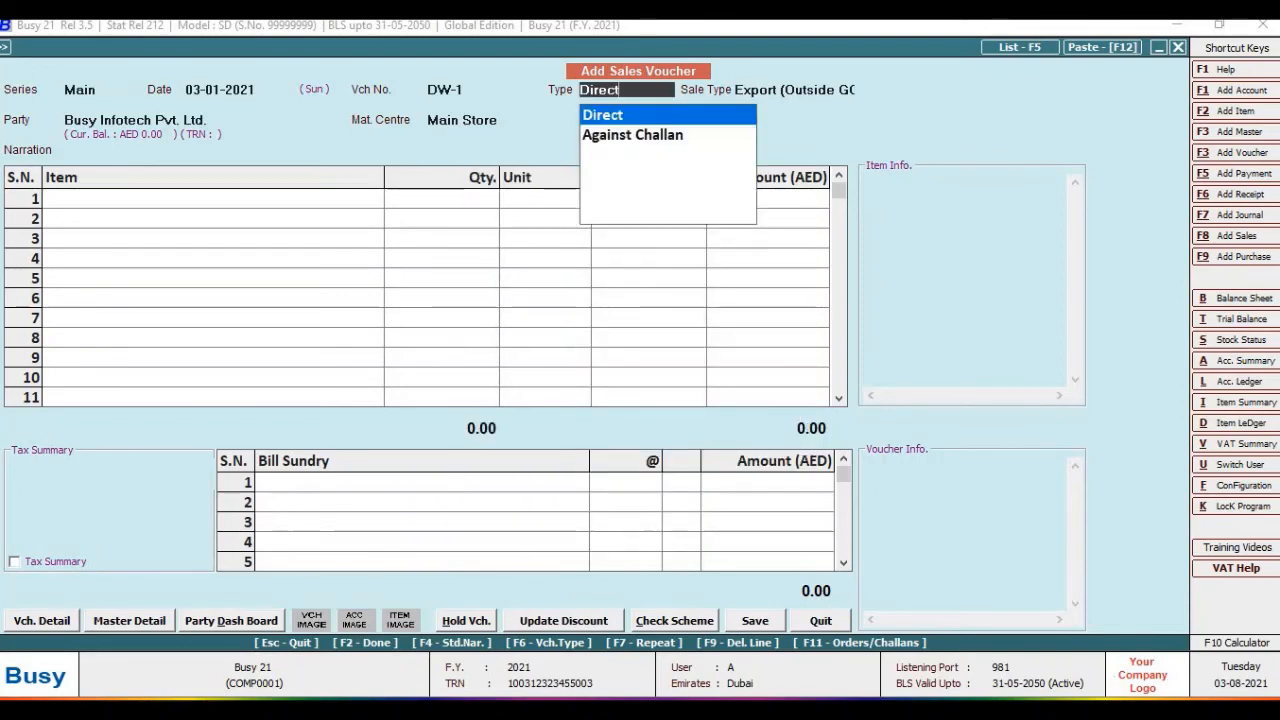
key("Down")
key("Return")
key("Return")
key("Return")
key("Return")
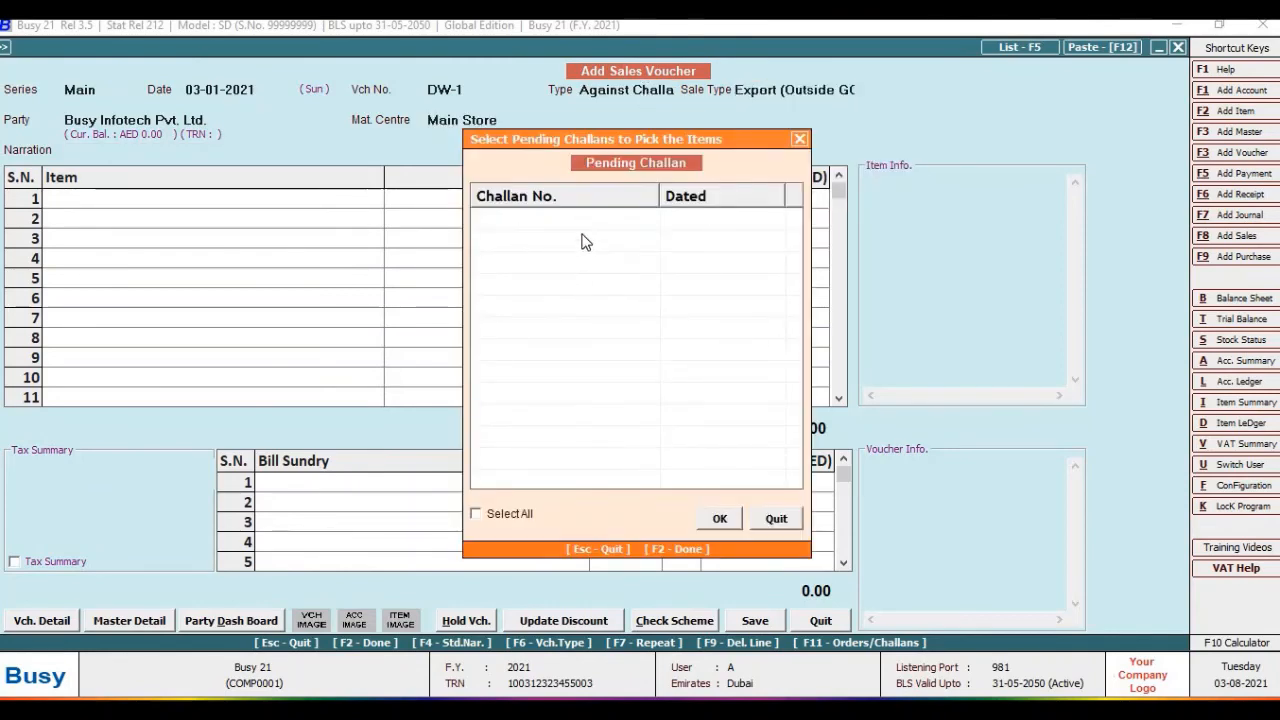
left_click(779, 518)
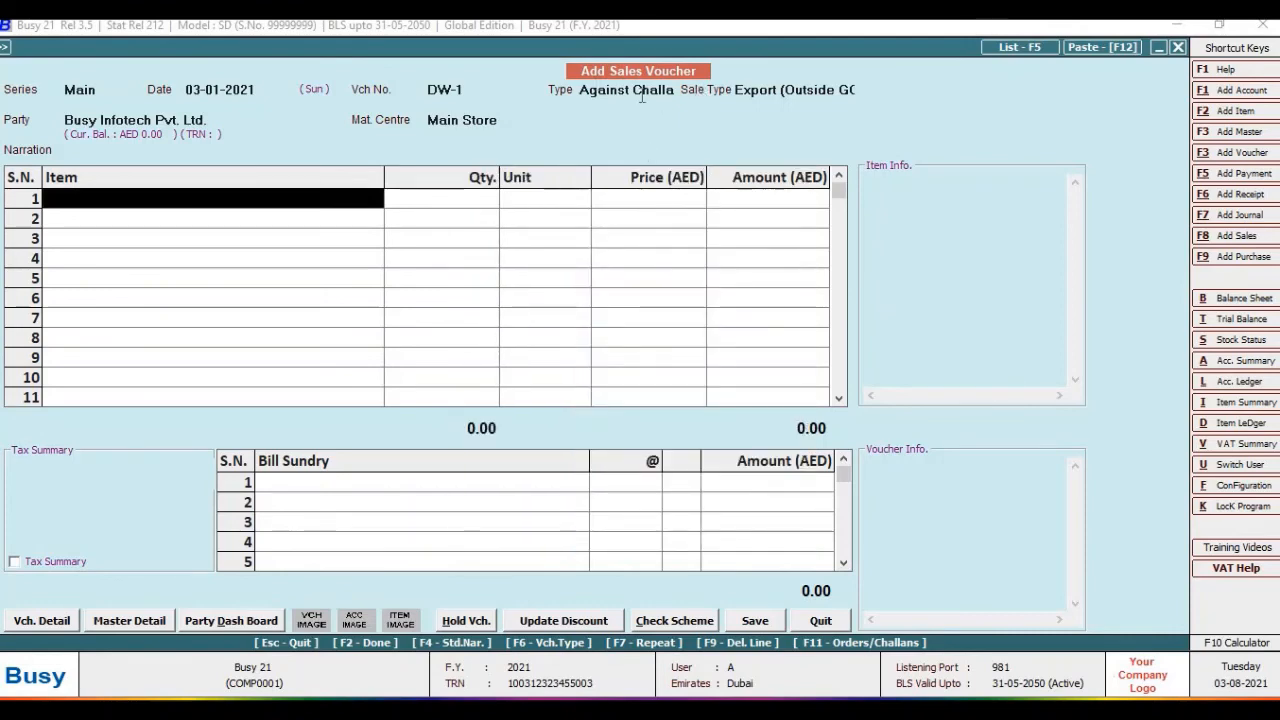
- Set the voucher type to Direct and the sale type to VAT/Exempt, keeping the same party and material centre
left_click(640, 90)
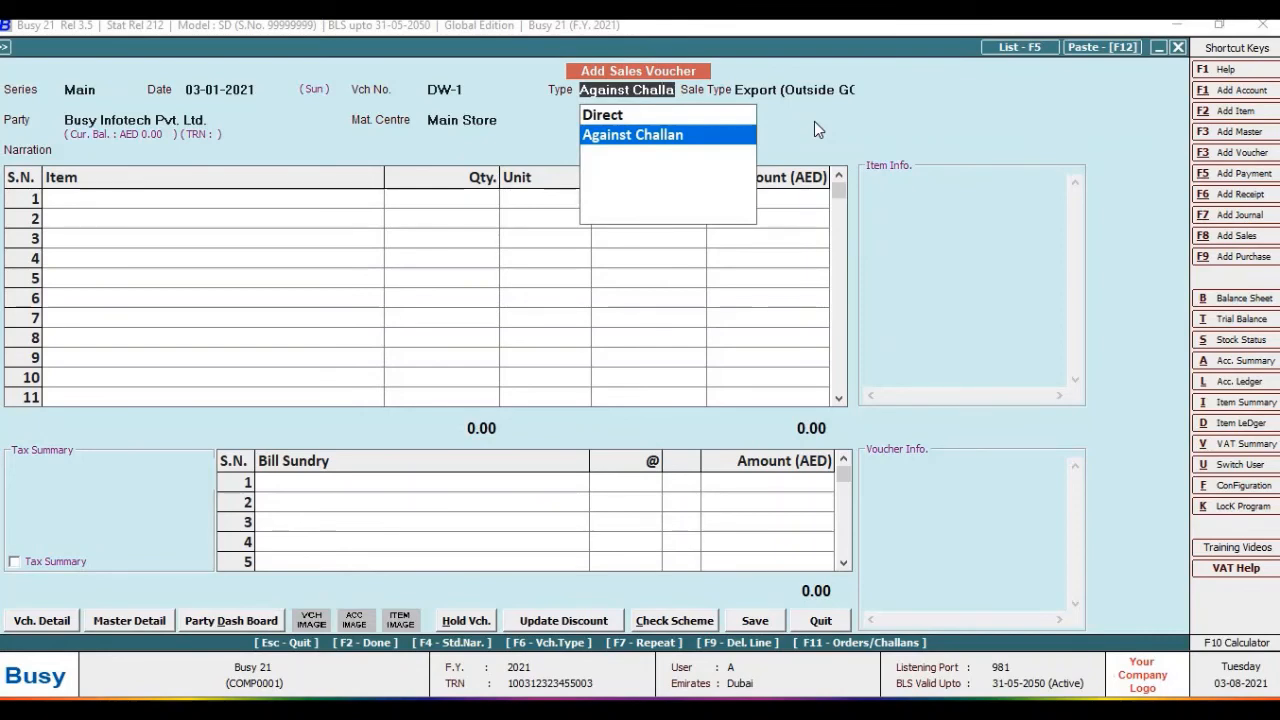
key("Up")
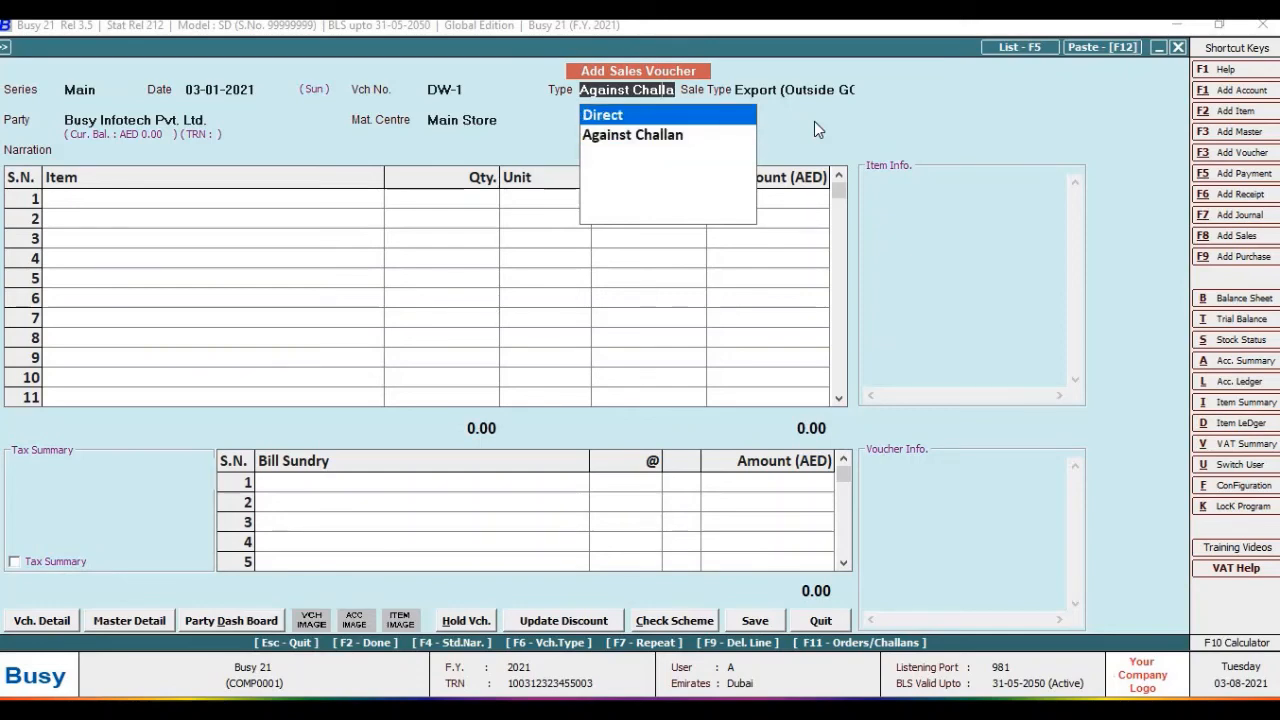
key("Return")
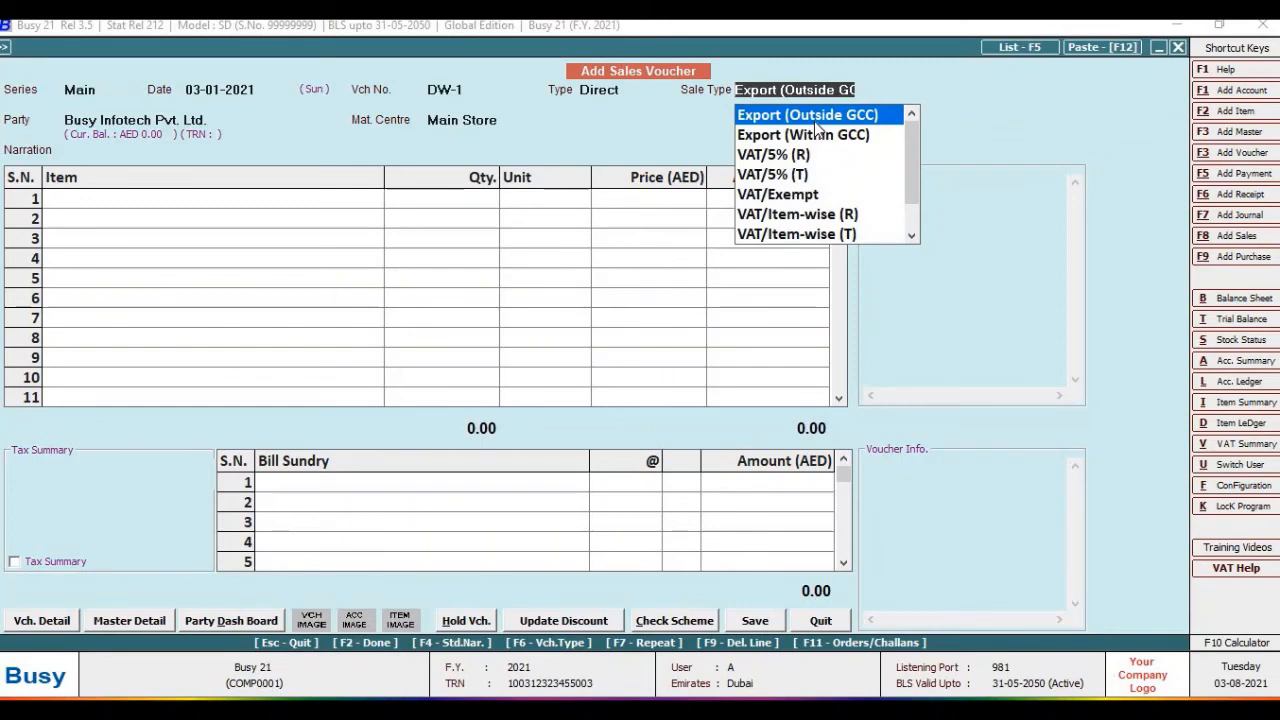
key("Down")
key("Down")
key("Down")
key("Down")
key("Return")
key("Return")
key("Return")
key("Return")
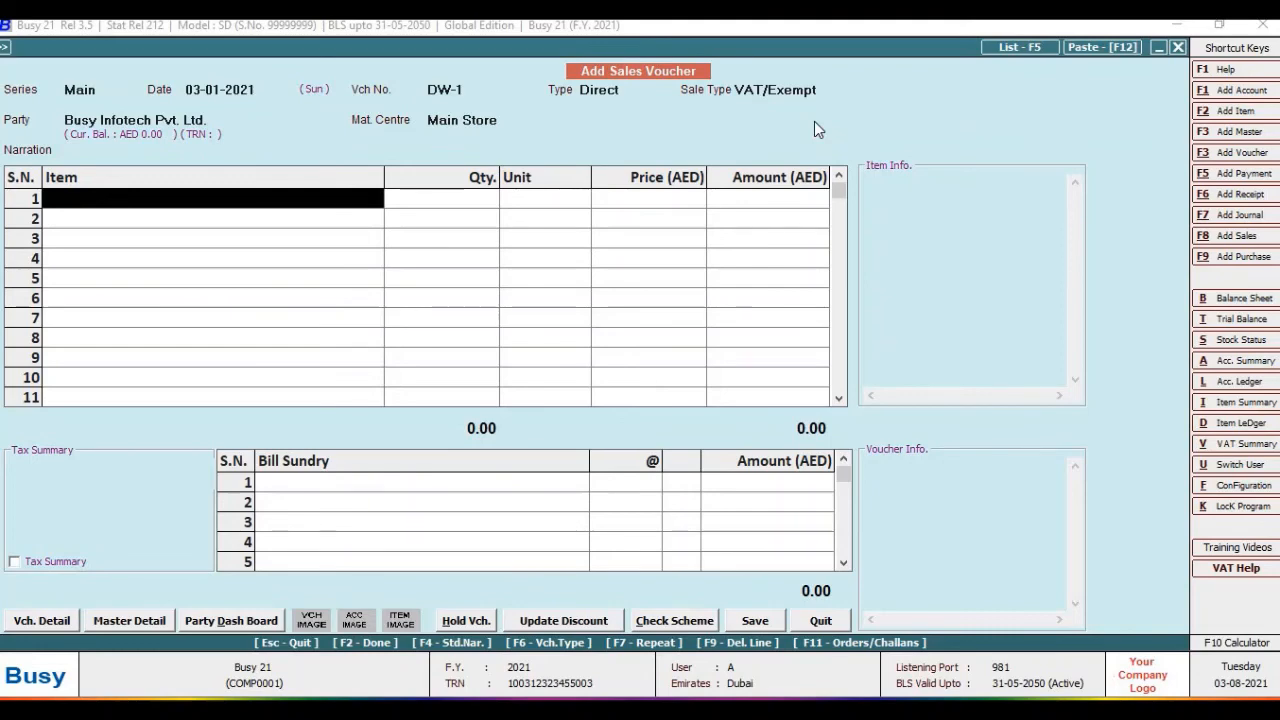
- Bring the items of pending quotation 1, dated 01-01-2021, into the sales voucher
key("F11")
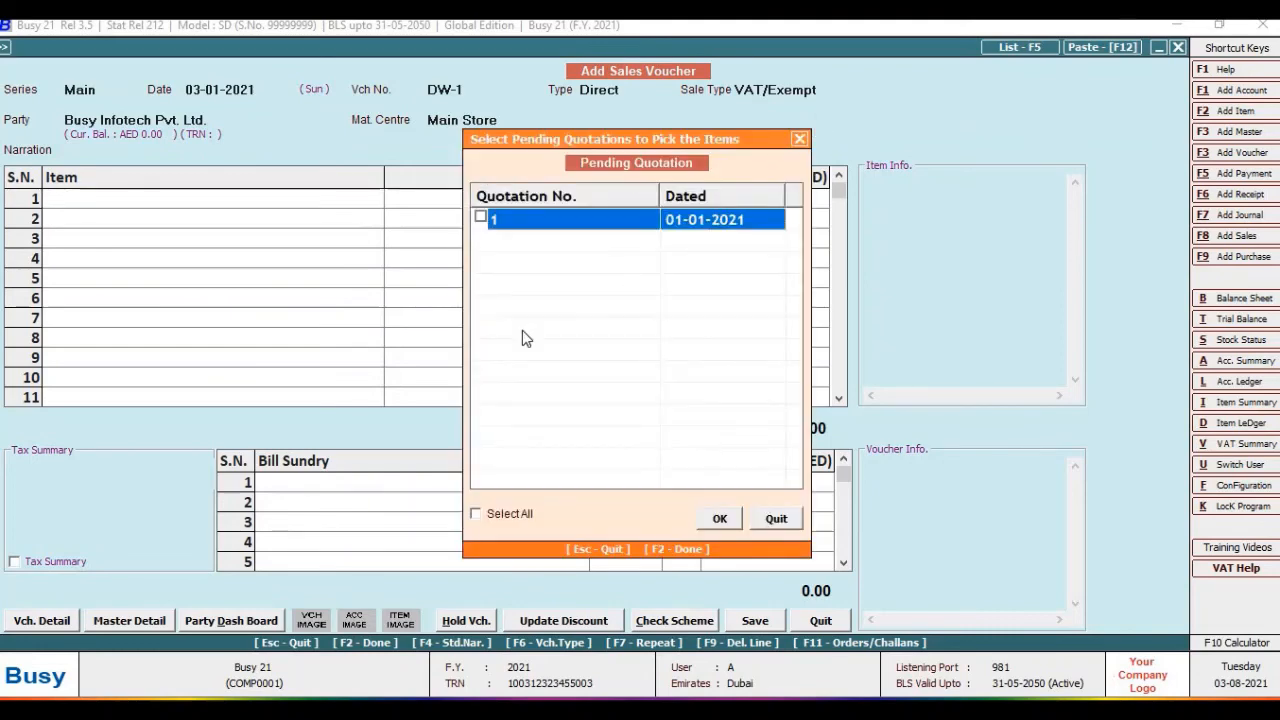
left_click(480, 217)
left_click(718, 517)
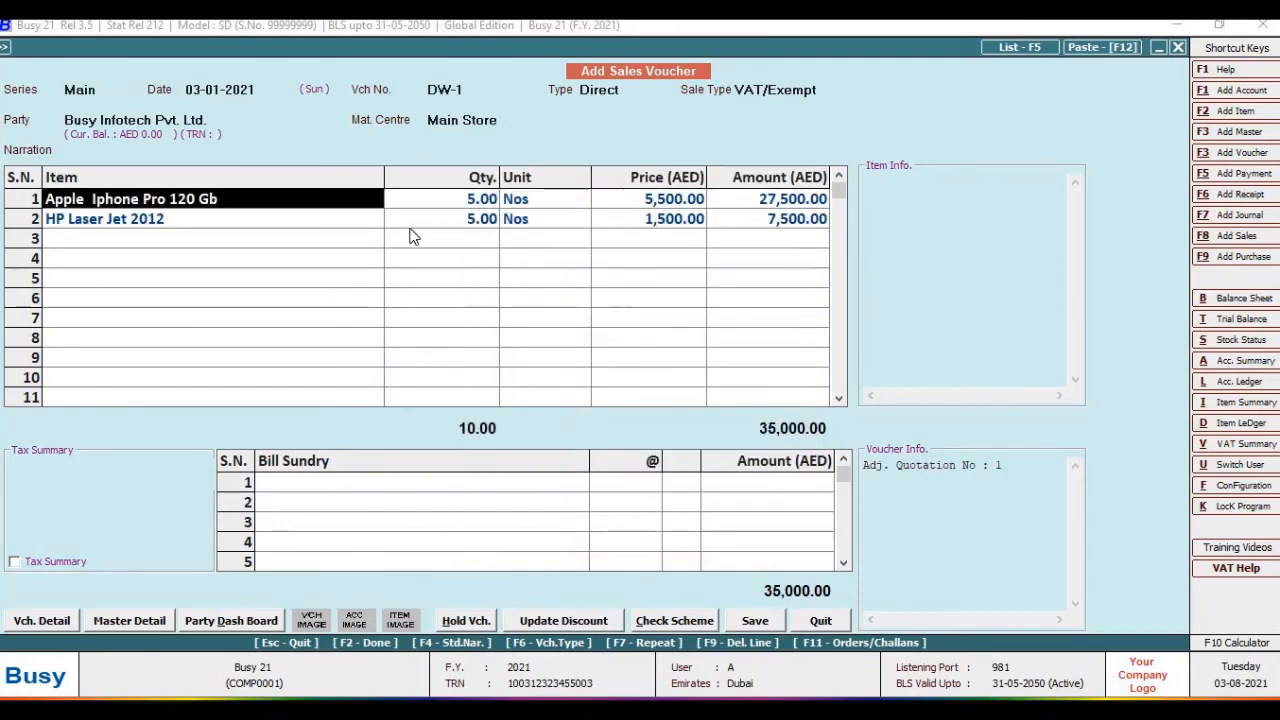
- Check the quantity, unit, price and amount of the Apple Iphone Pro 120 Gb and HP Laser Jet 2012 rows
left_click(430, 198)
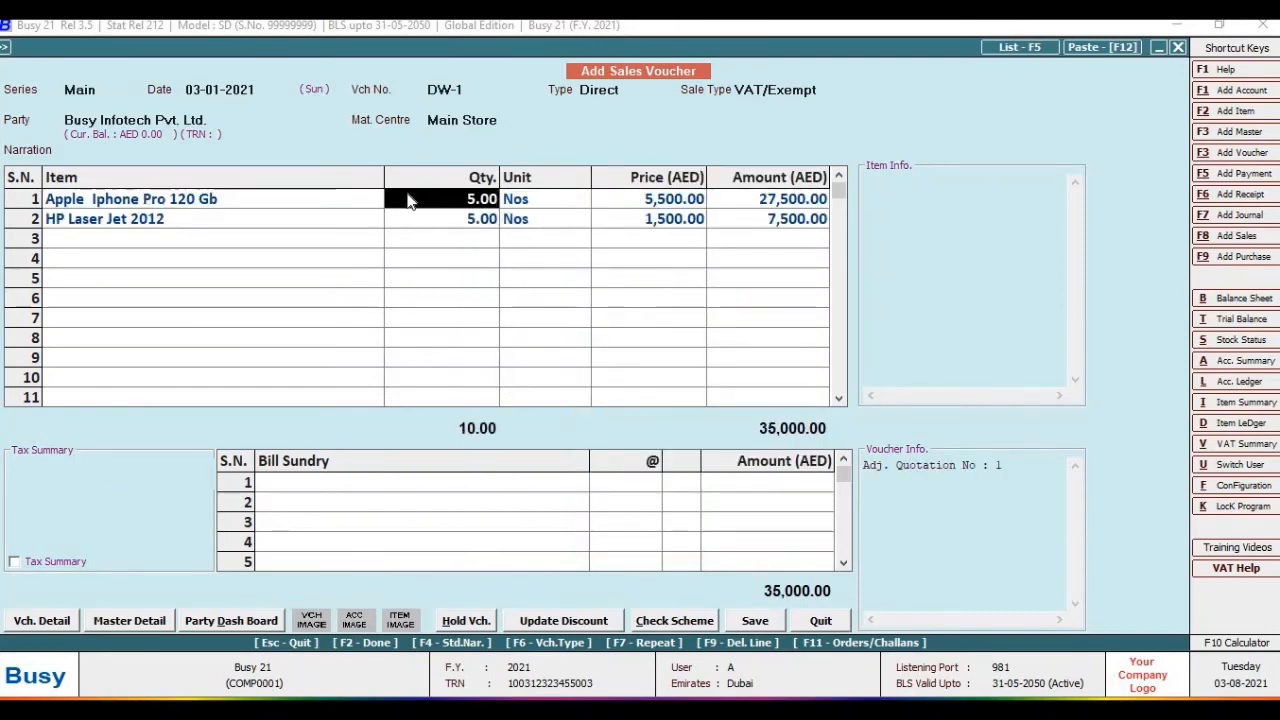
left_click(296, 193)
key("Return")
key("Return")
key("Return")
key("Return")
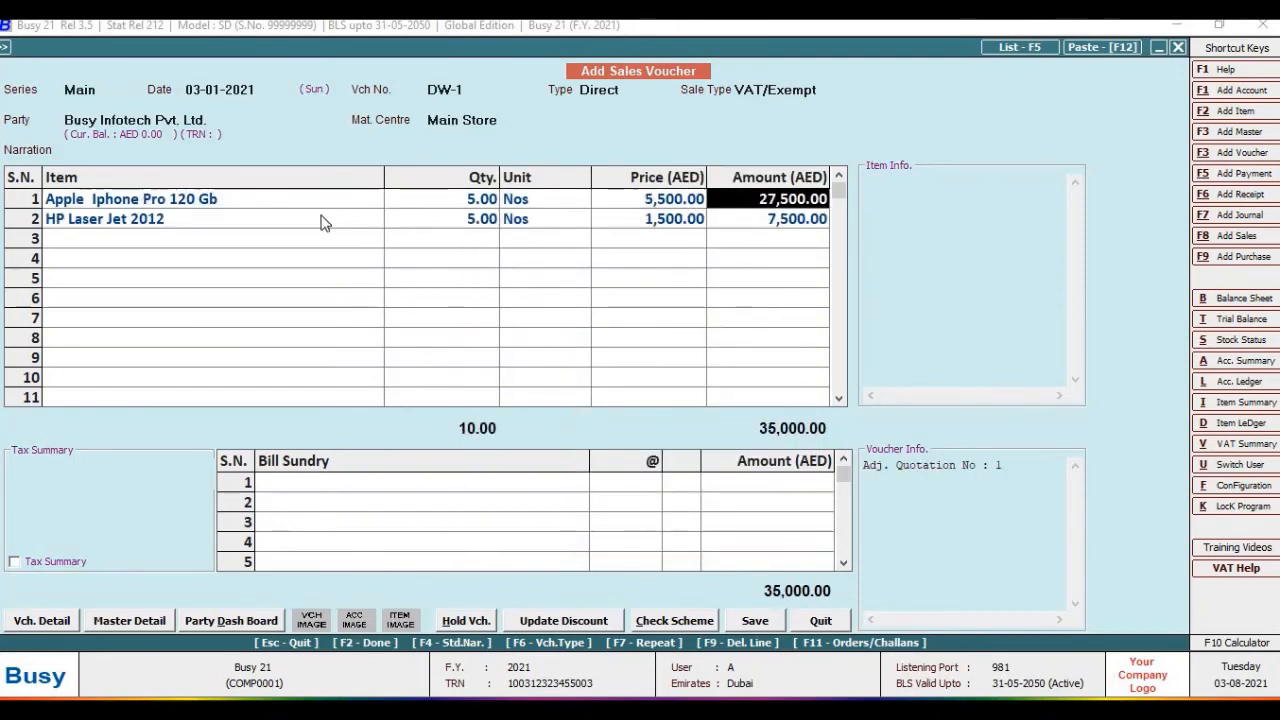
key("Return")
key("Return")
key("Return")
key("Return")
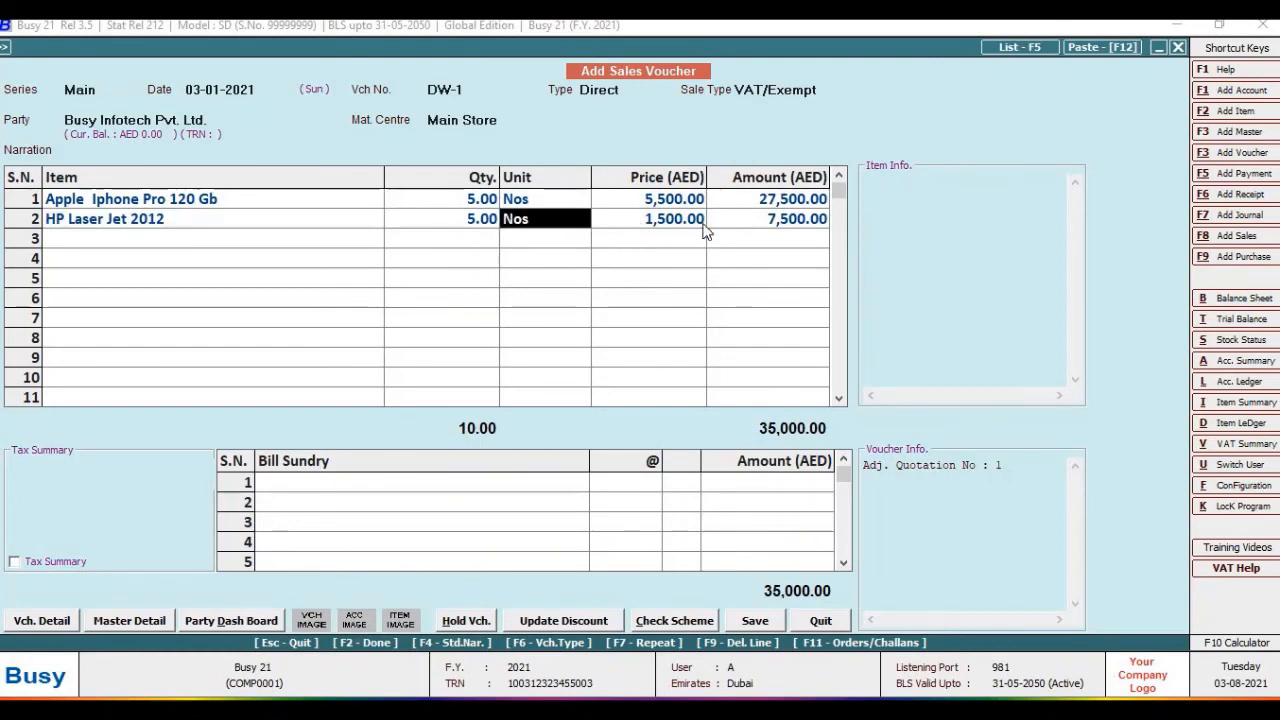
key("Return")
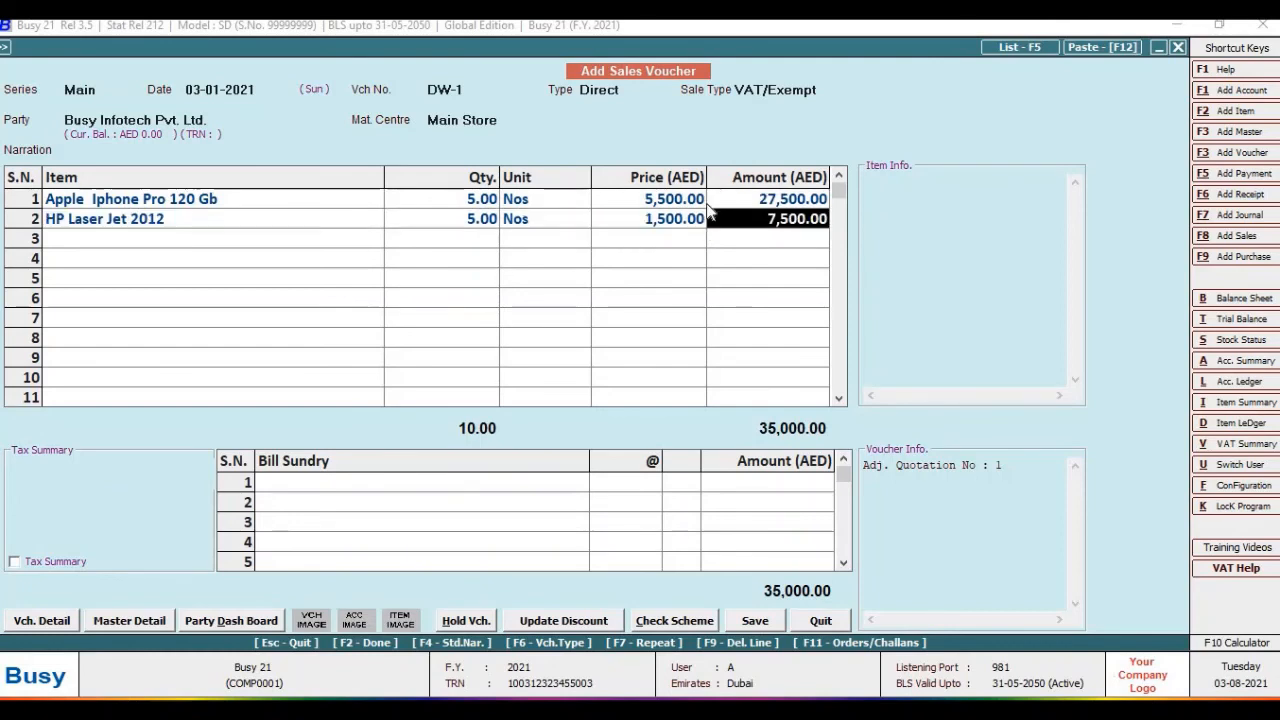
- Save the sales voucher despite the invalid tax queries, accepting the bill-by-bill adjustment as New Ref. DW-1 due 03-01-2021
left_click(757, 622)
left_click(694, 411)
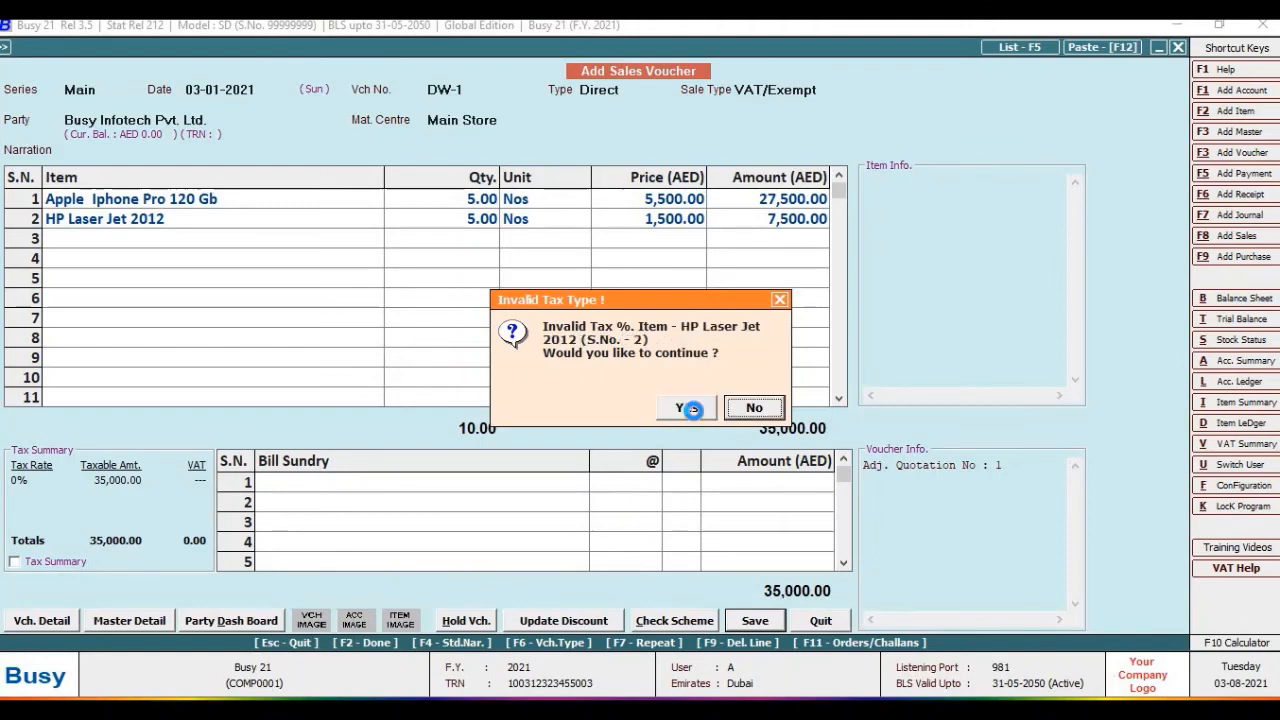
left_click(694, 411)
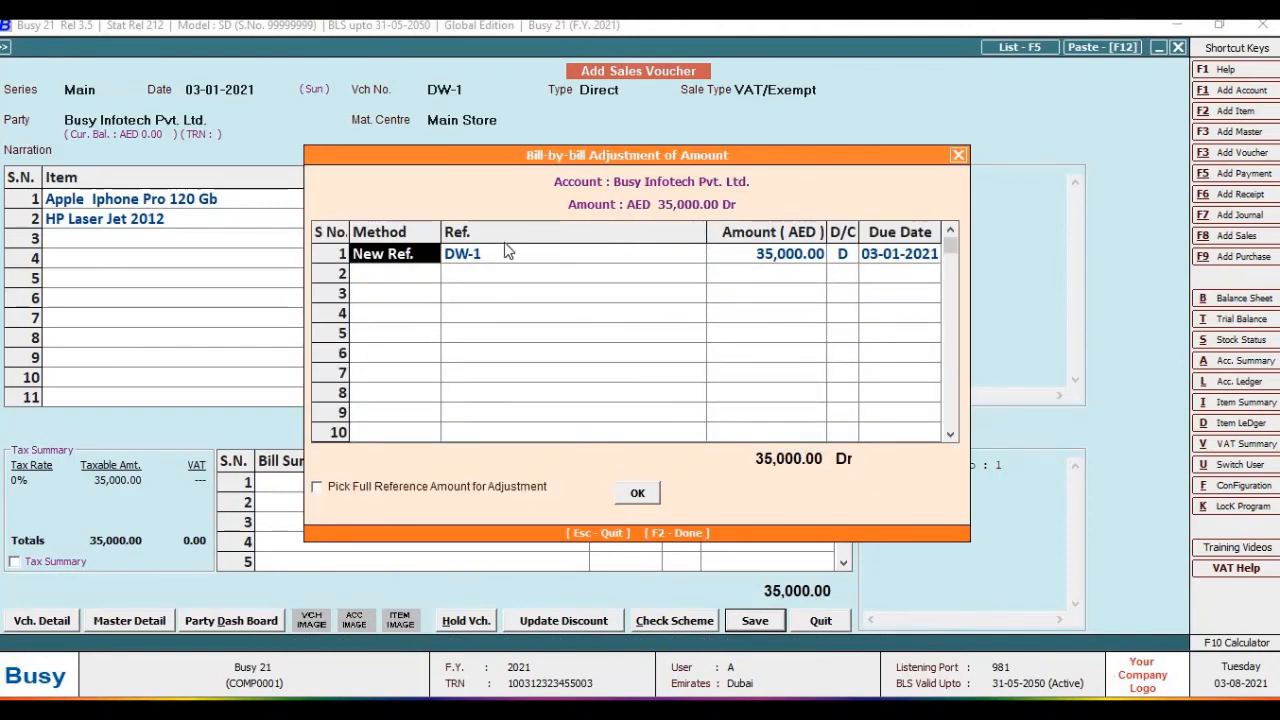
key("Return")
key("Return")
key("Return")
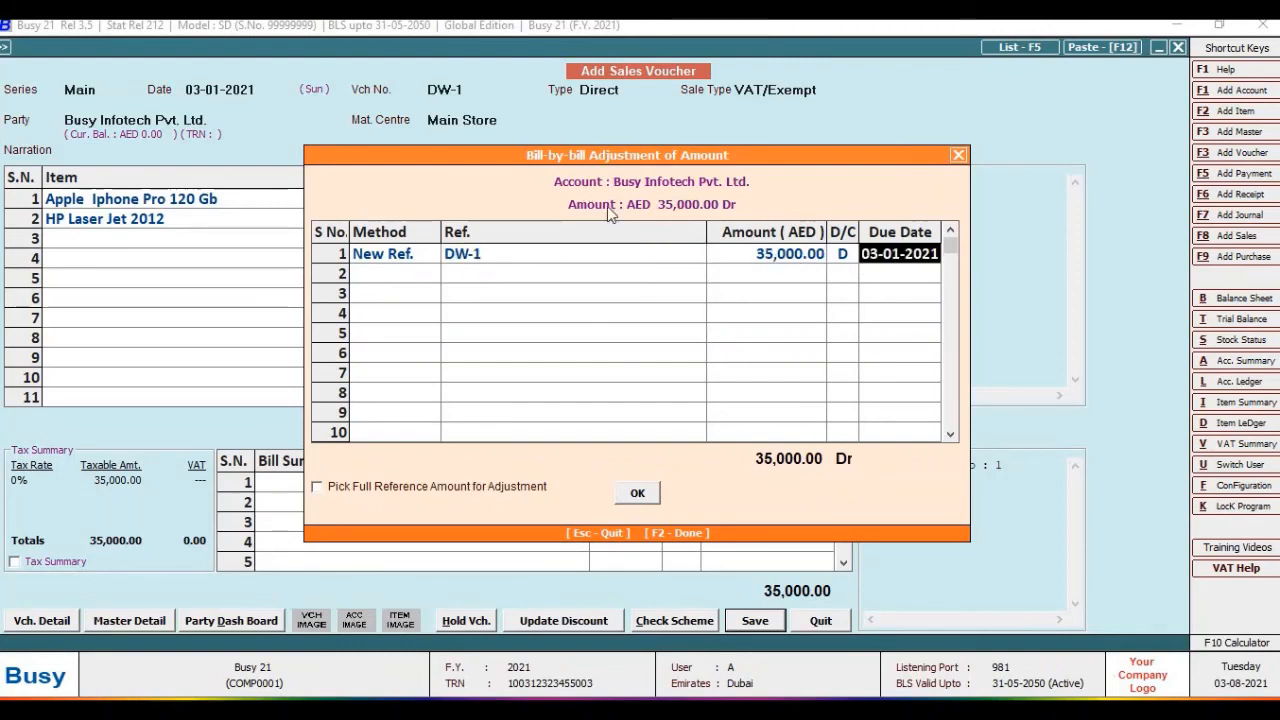
left_click(638, 494)
- Preview the sales invoice in the STANDARD print format, read it through to the grand total, and close it
left_click(697, 413)
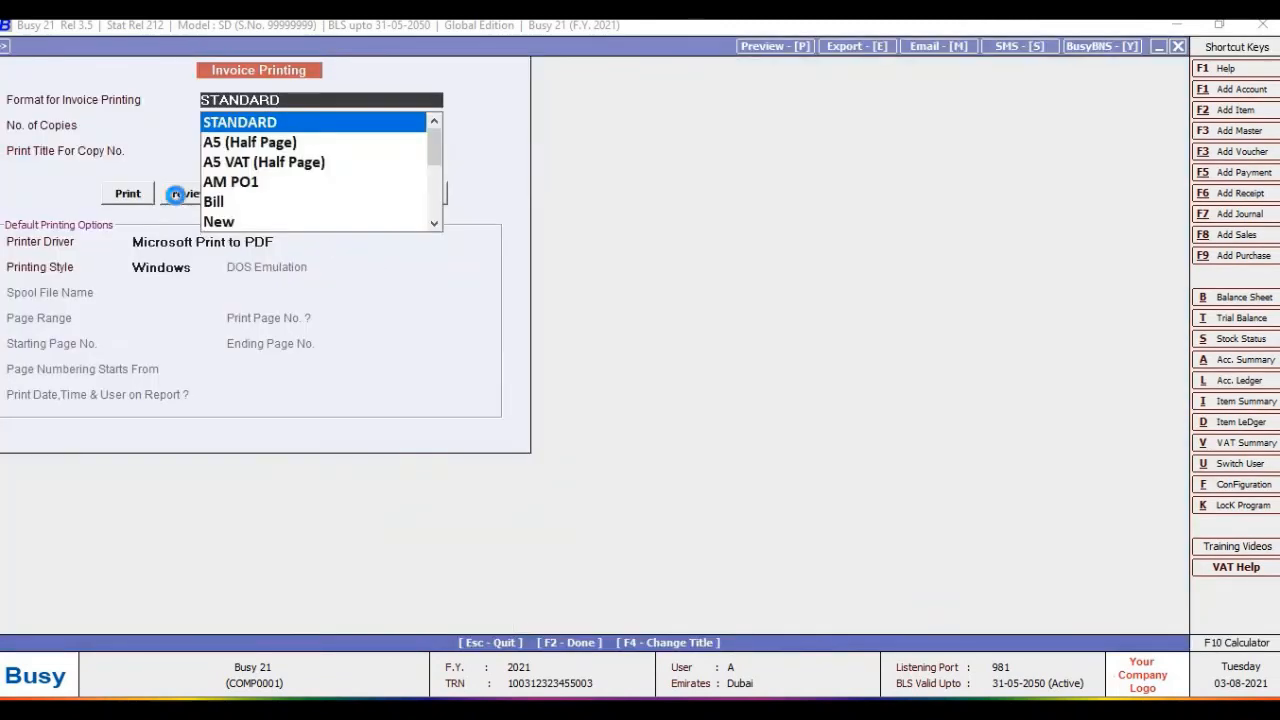
left_click(175, 194)
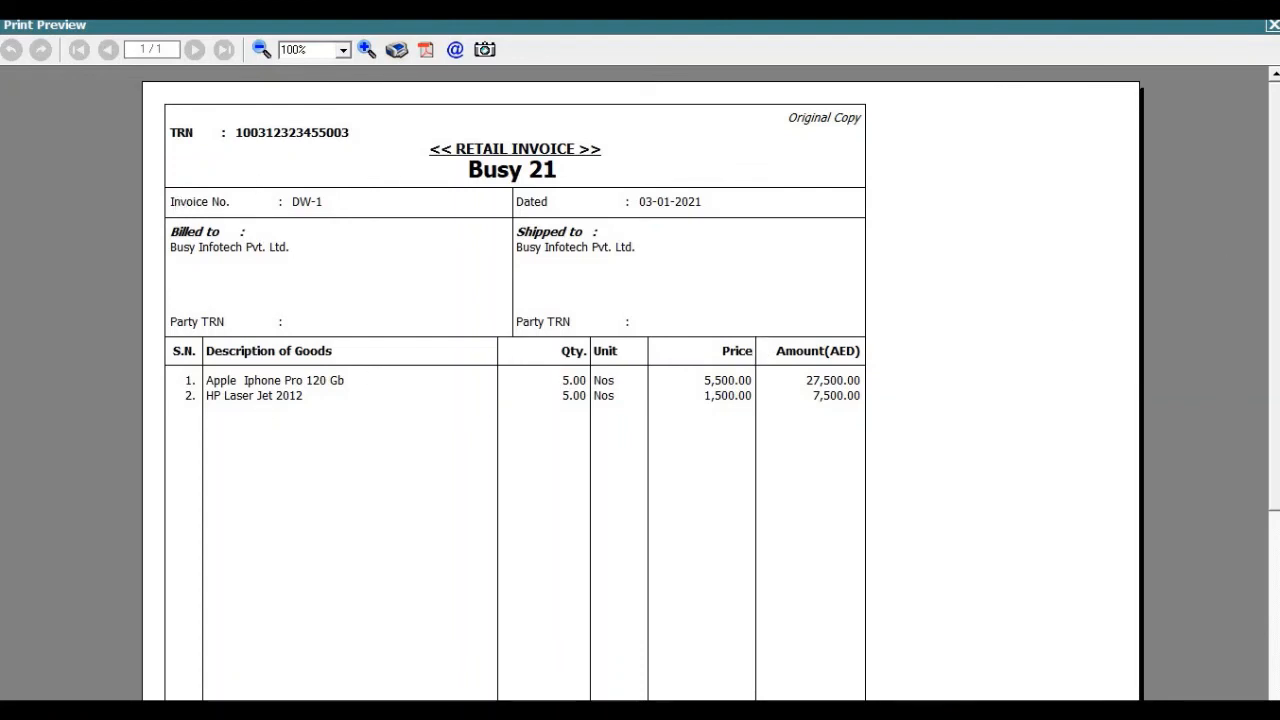
scroll(1277, 177, "down", 5)
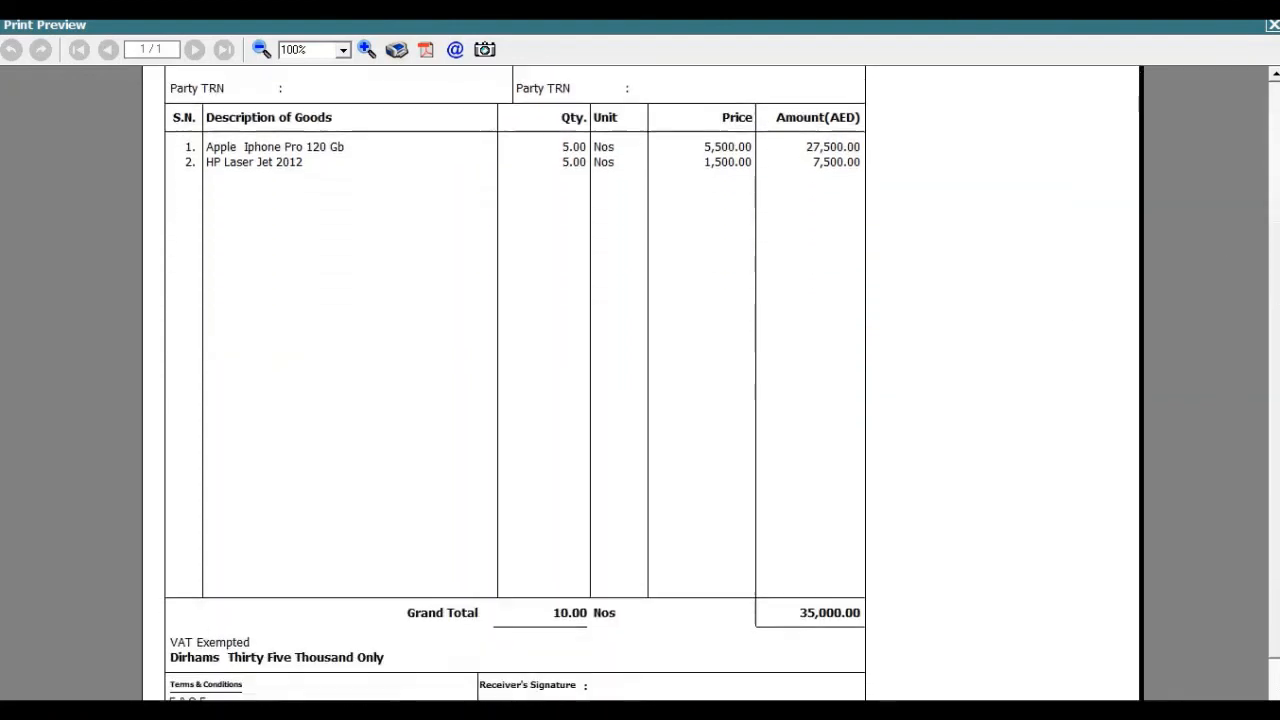
scroll(640, 380, "up", 5)
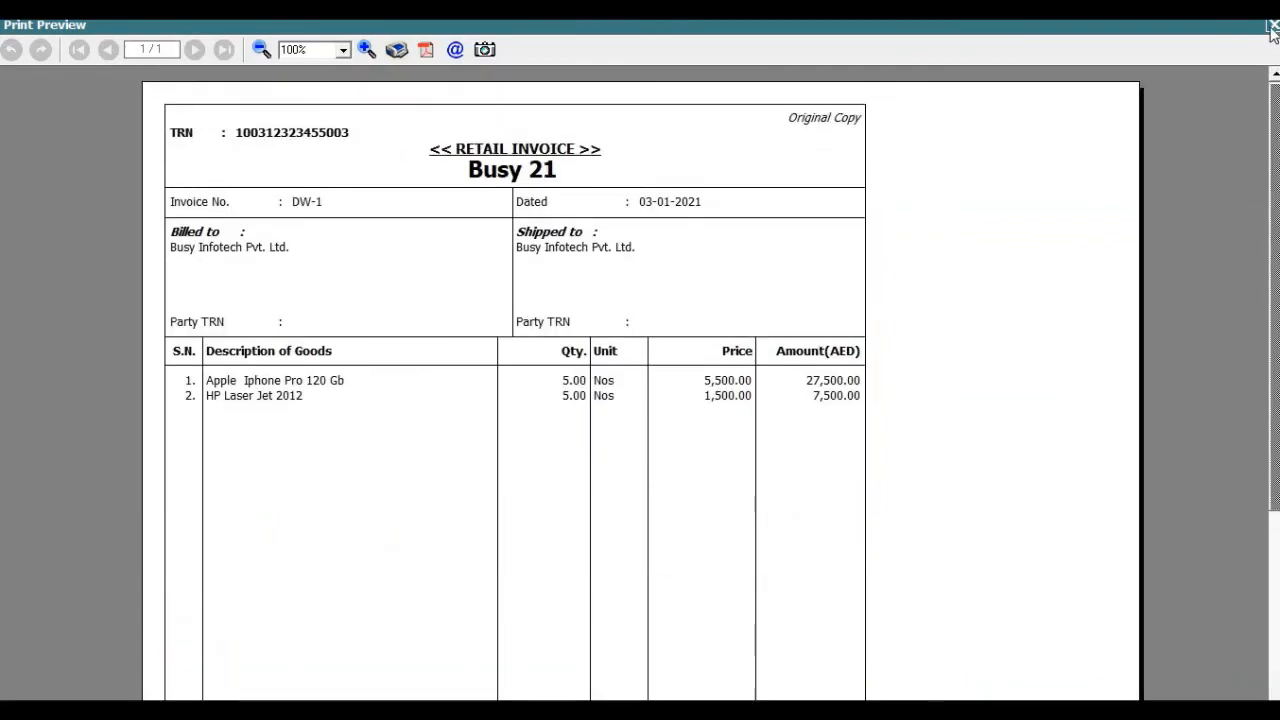
key("Escape")
key("Escape")
key("Escape")
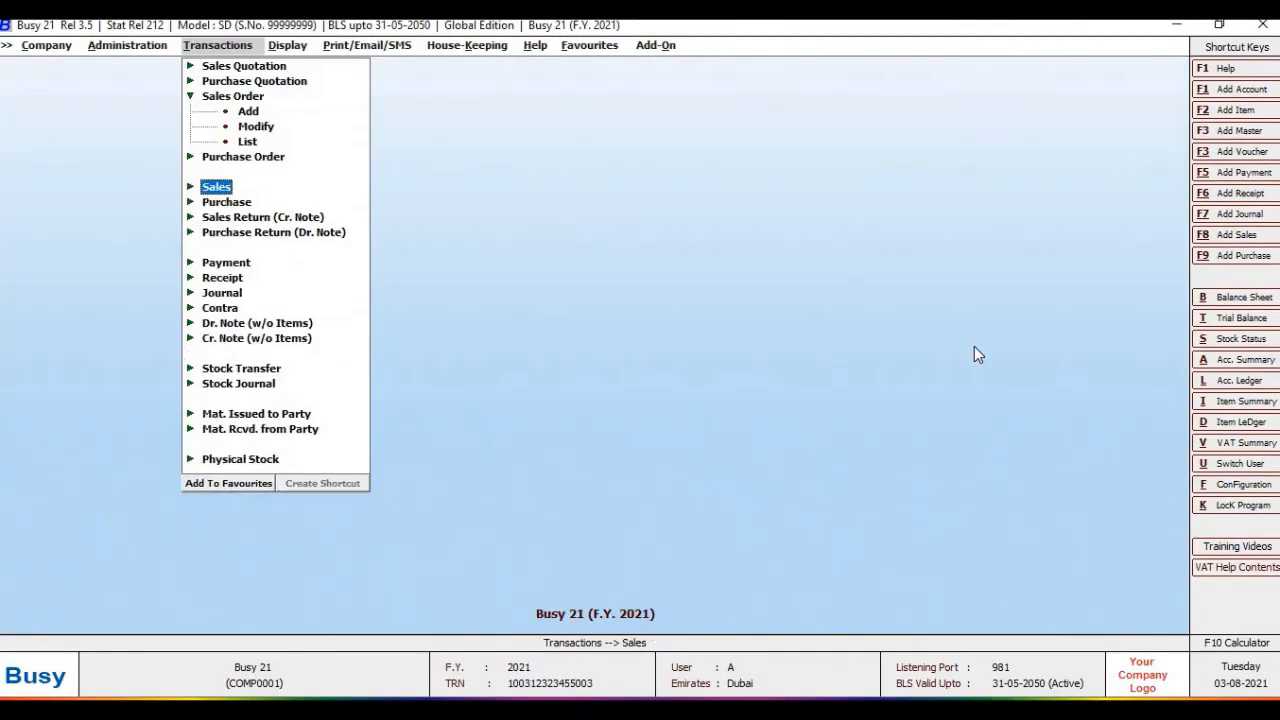
- Open the Stock Status report for all item groups as at the end of 05-01-2021
key("Down")
key("Down")
key("Down")
key("Down")
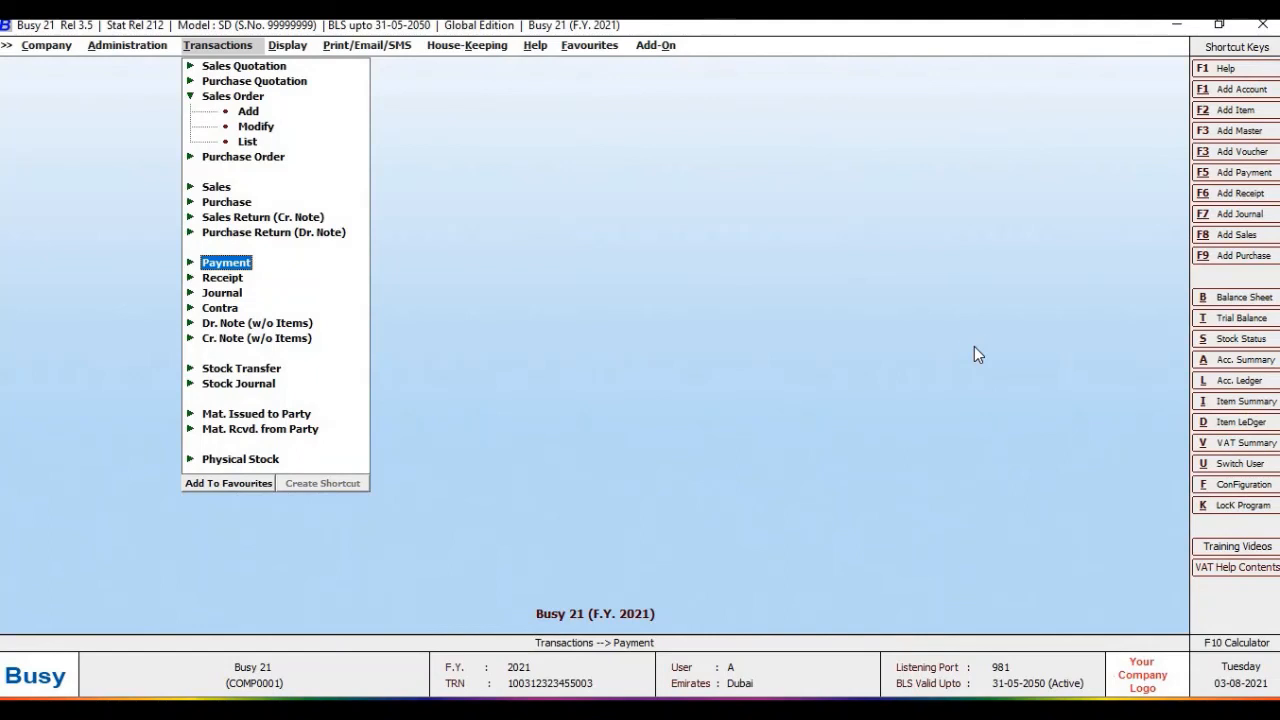
key("alt+s")
key("Return")
key("Return")
key("Return")
key("Return")
key("Return")
key("Return")
key("Return")
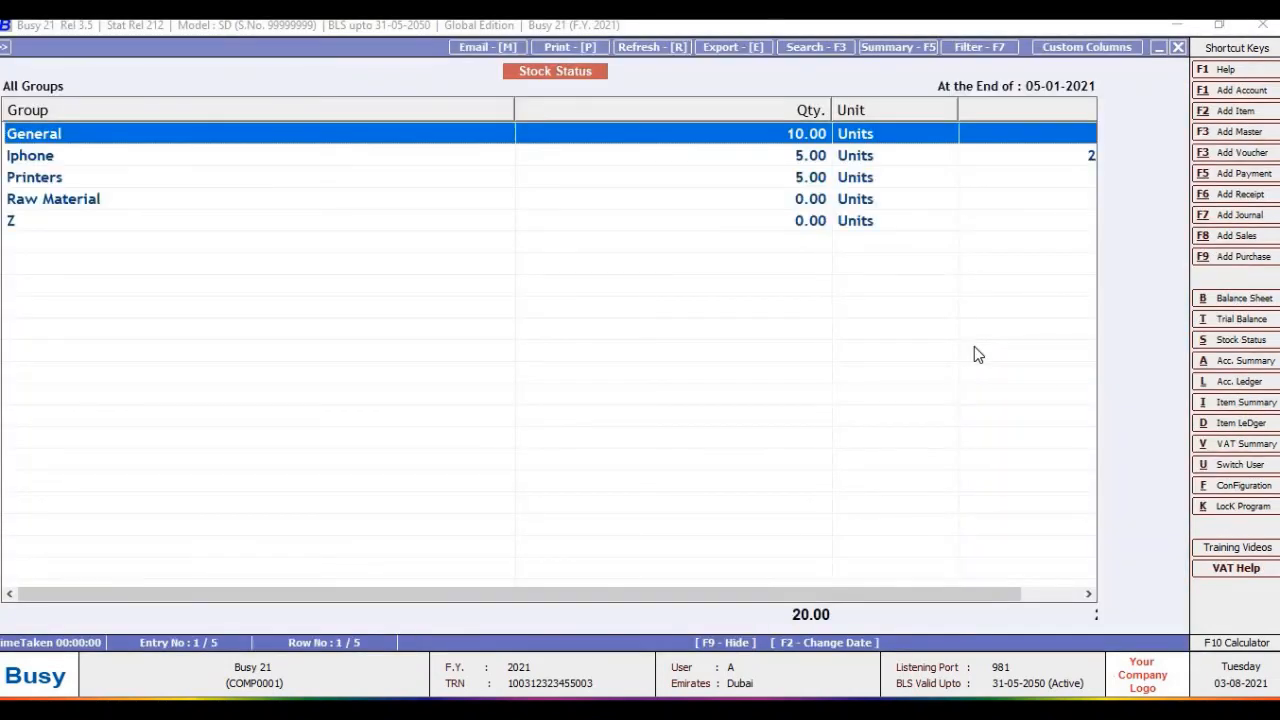
- Compare the Iphone and Printers groups' quantities and amounts, and open the Iphone group to examine its item stock
key("Down")
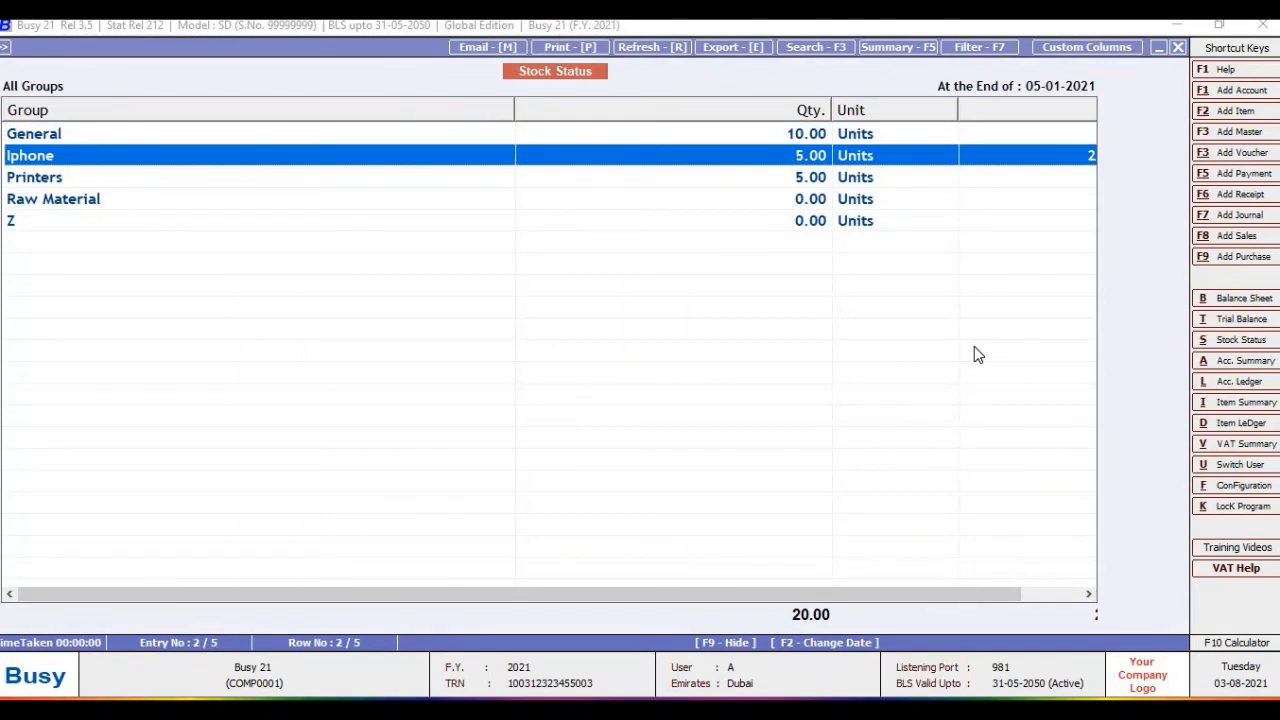
key("Down")
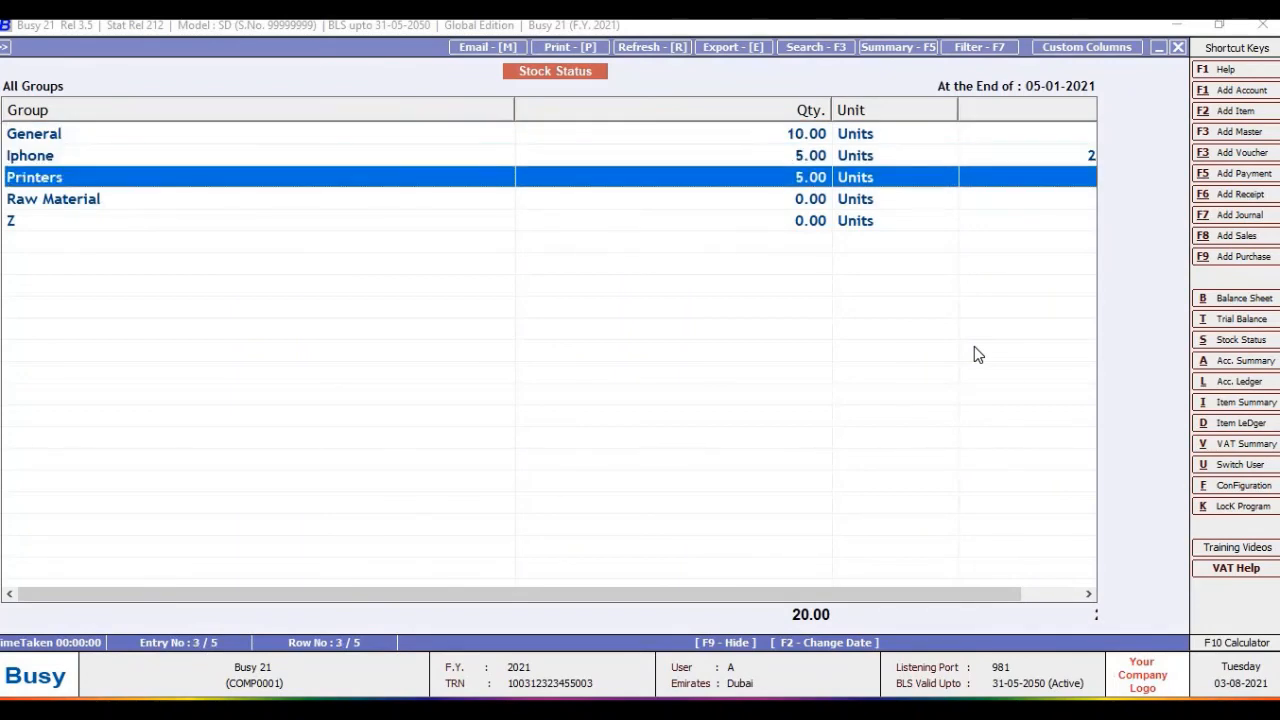
key("Right")
key("Right")
key("Right")
key("Up")
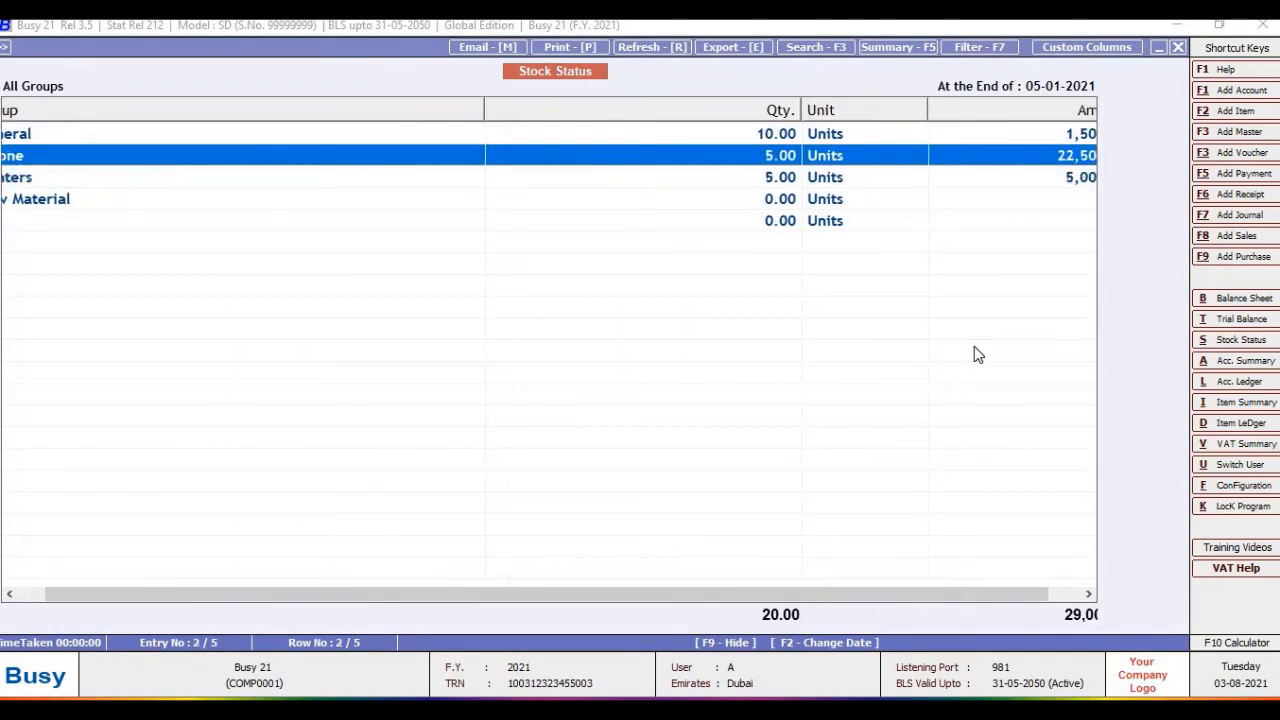
key("Return")
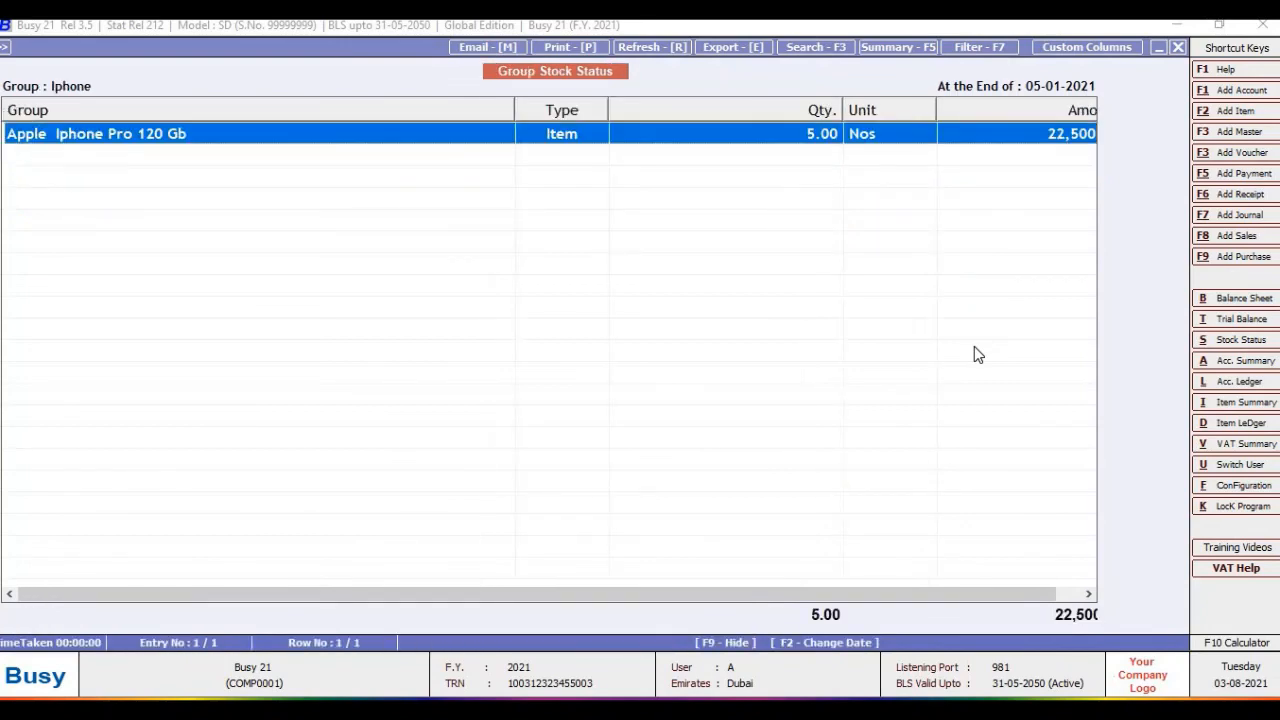
key("Right")
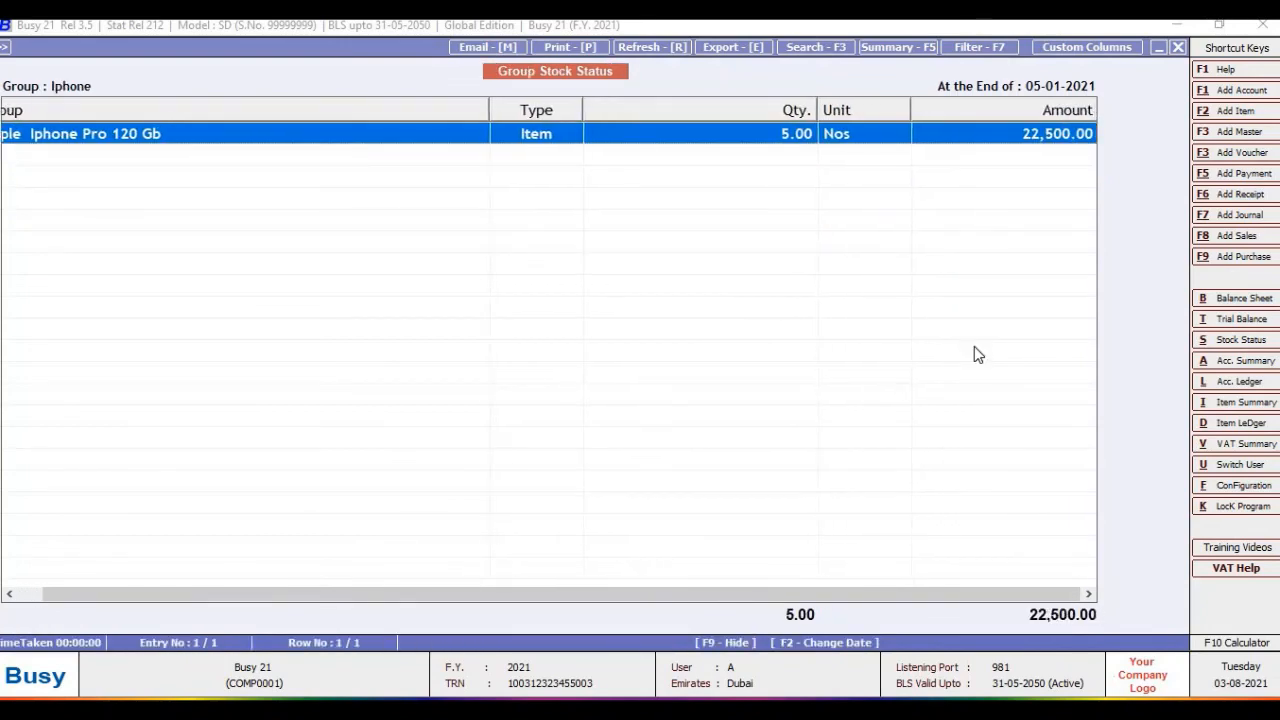
- Drill into the Apple Iphone Pro 120 Gb item's January stock ledger, examine its receipt and sale DW-1 entries, and close the stock reports
key("Return")
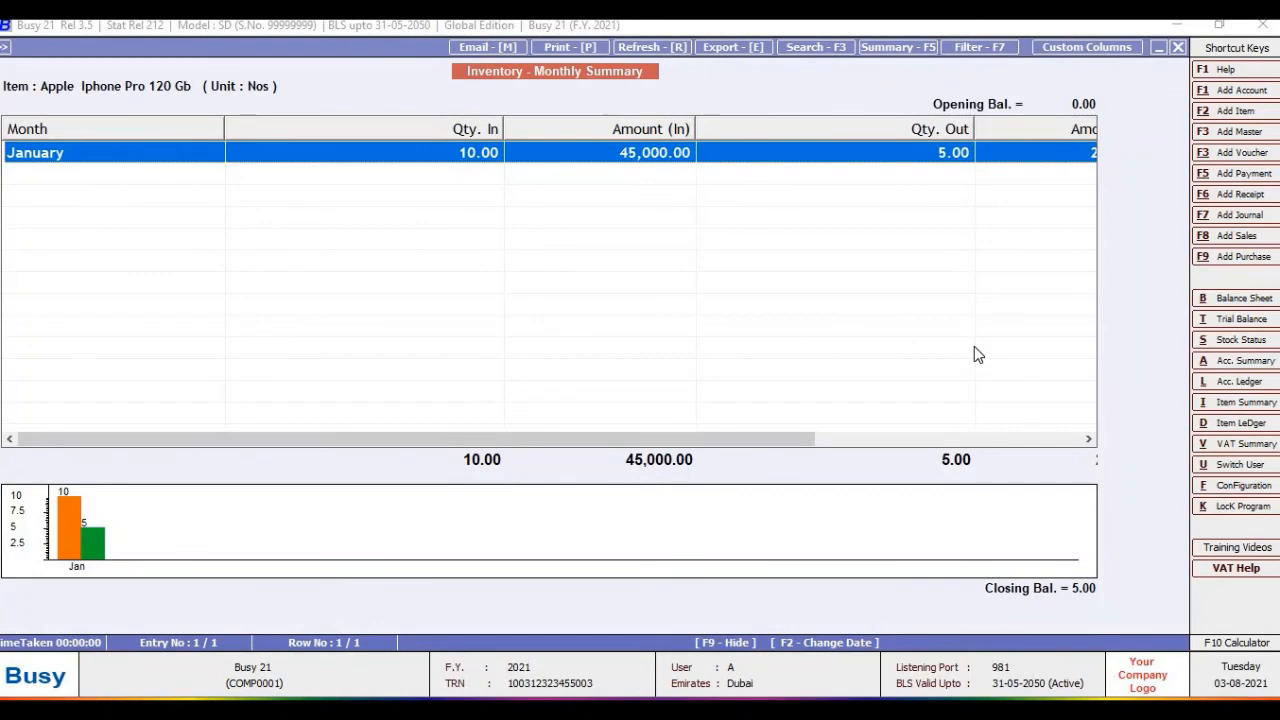
key("Return")
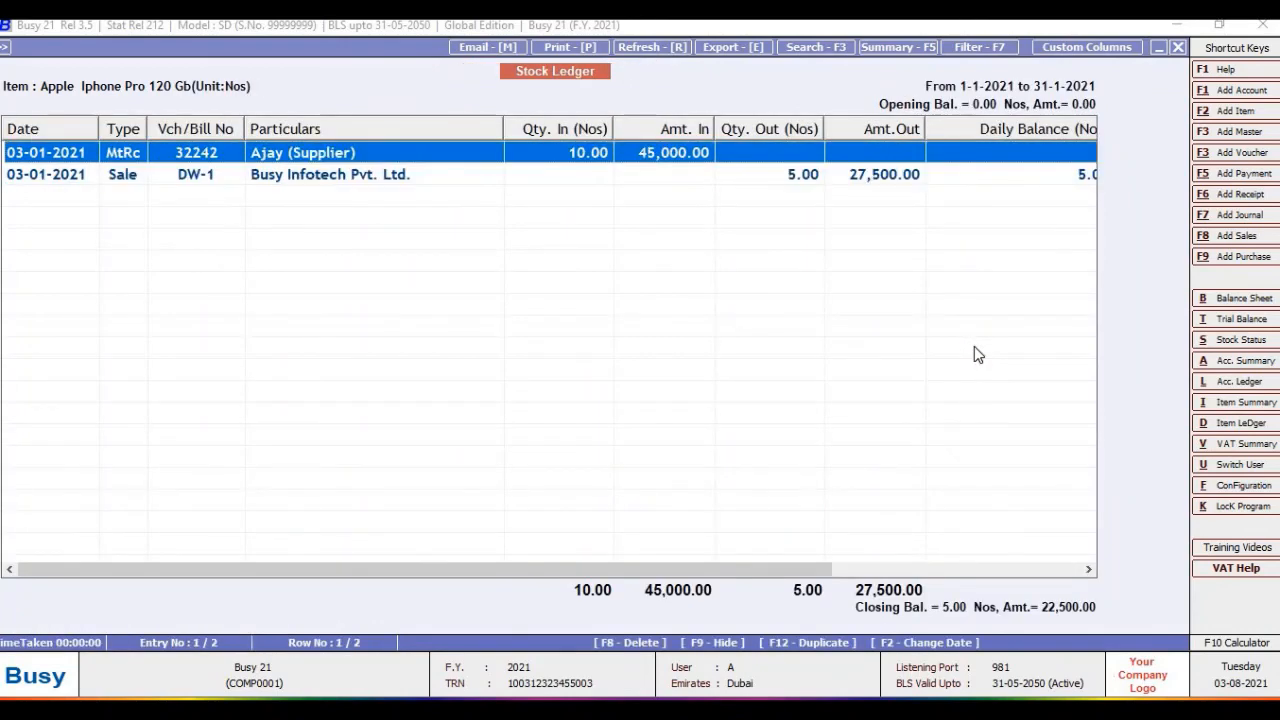
key("Down")
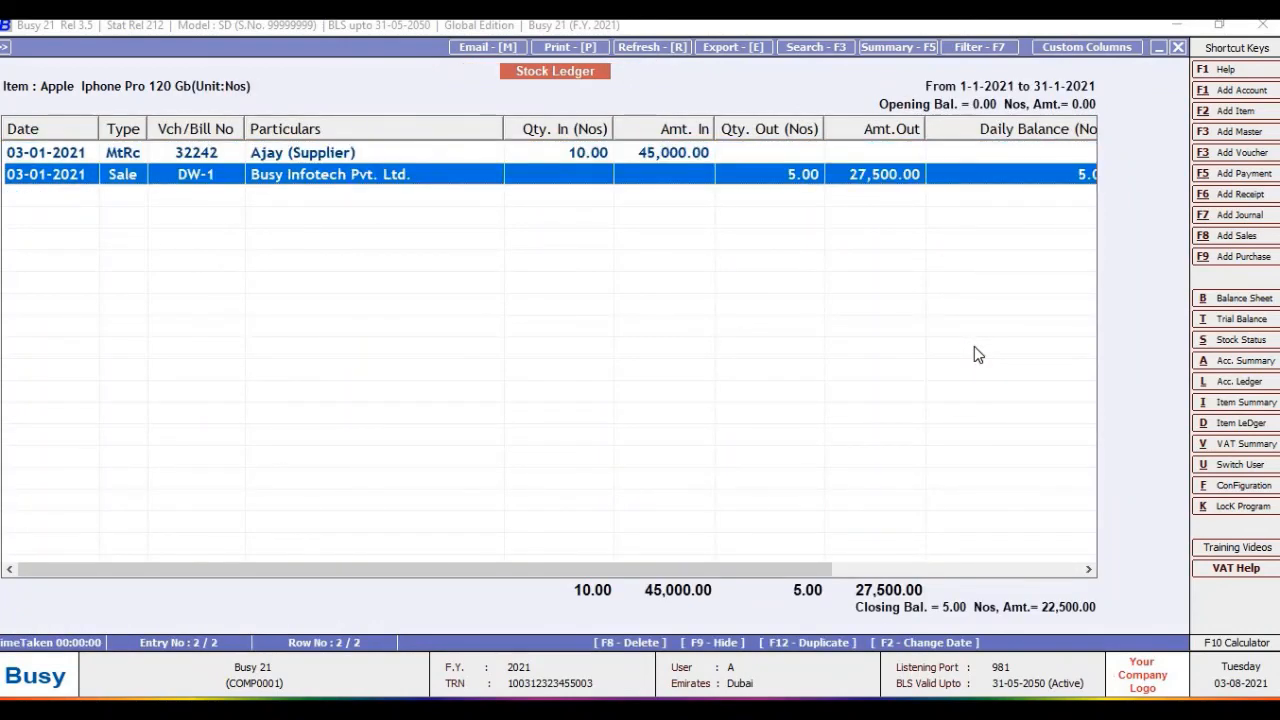
key("Escape")
key("Escape")
key("Escape")
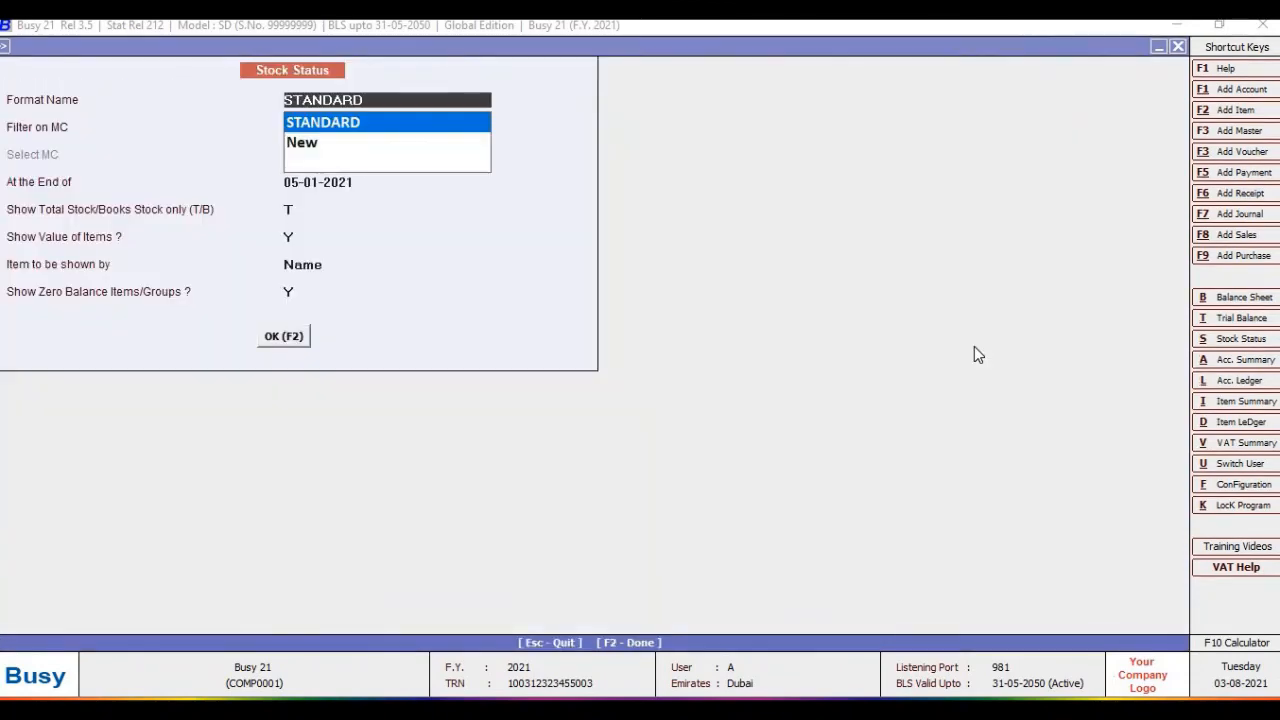
key("Escape")
key("Escape")
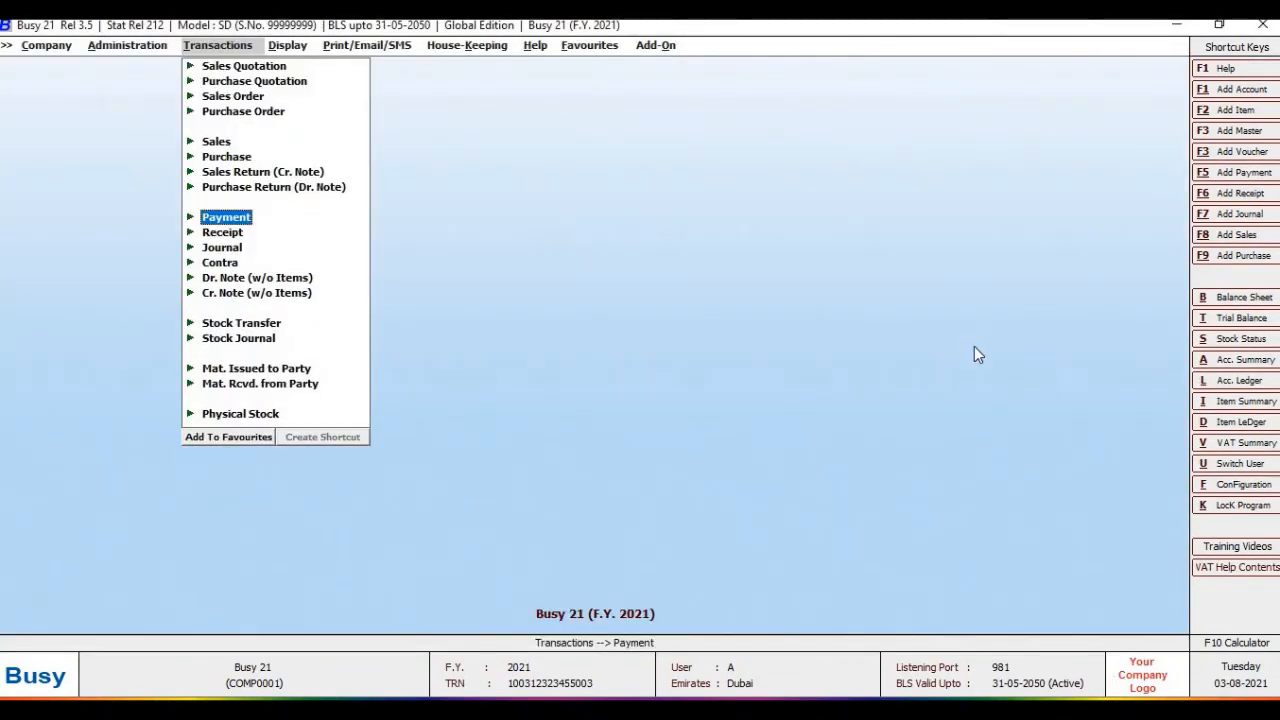
- Display the Busy Infotech Pvt. Ltd. account ledger from 01-01-2021 to 05-01-2021, check its closing balance, and close the report
key("alt+l")
key("Return")
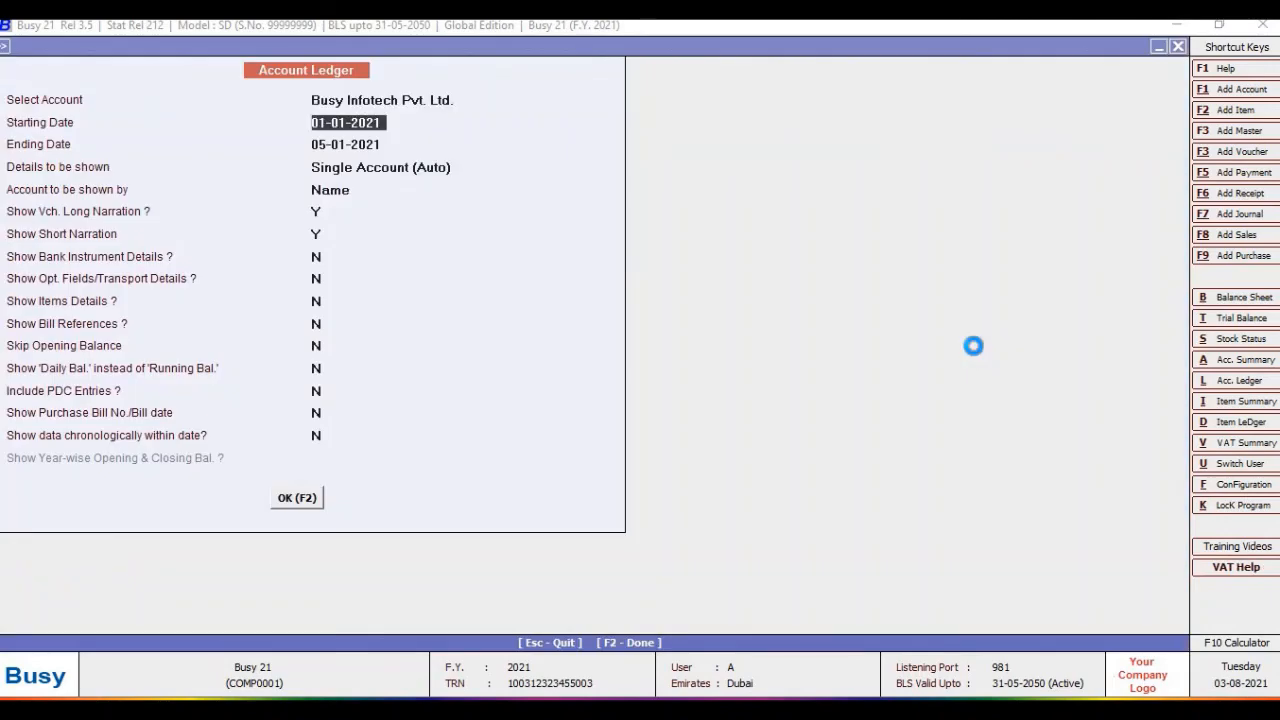
key("F2")
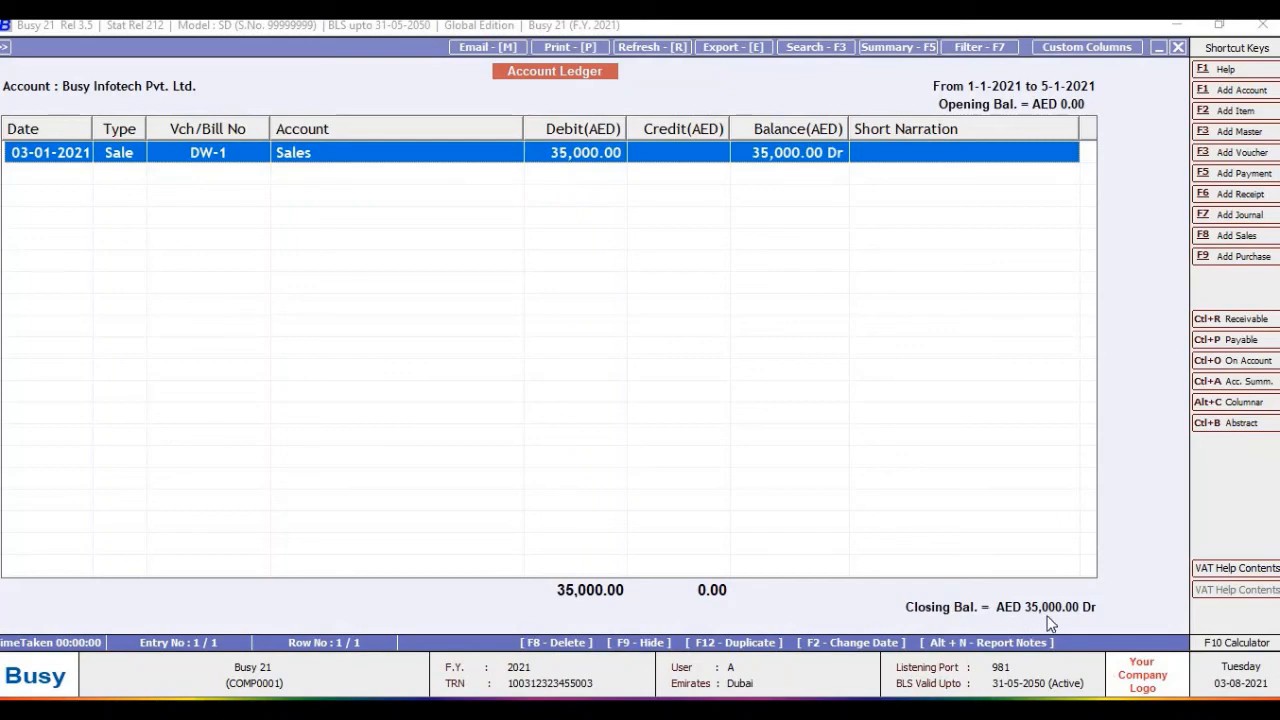
key("Escape")
key("Escape")
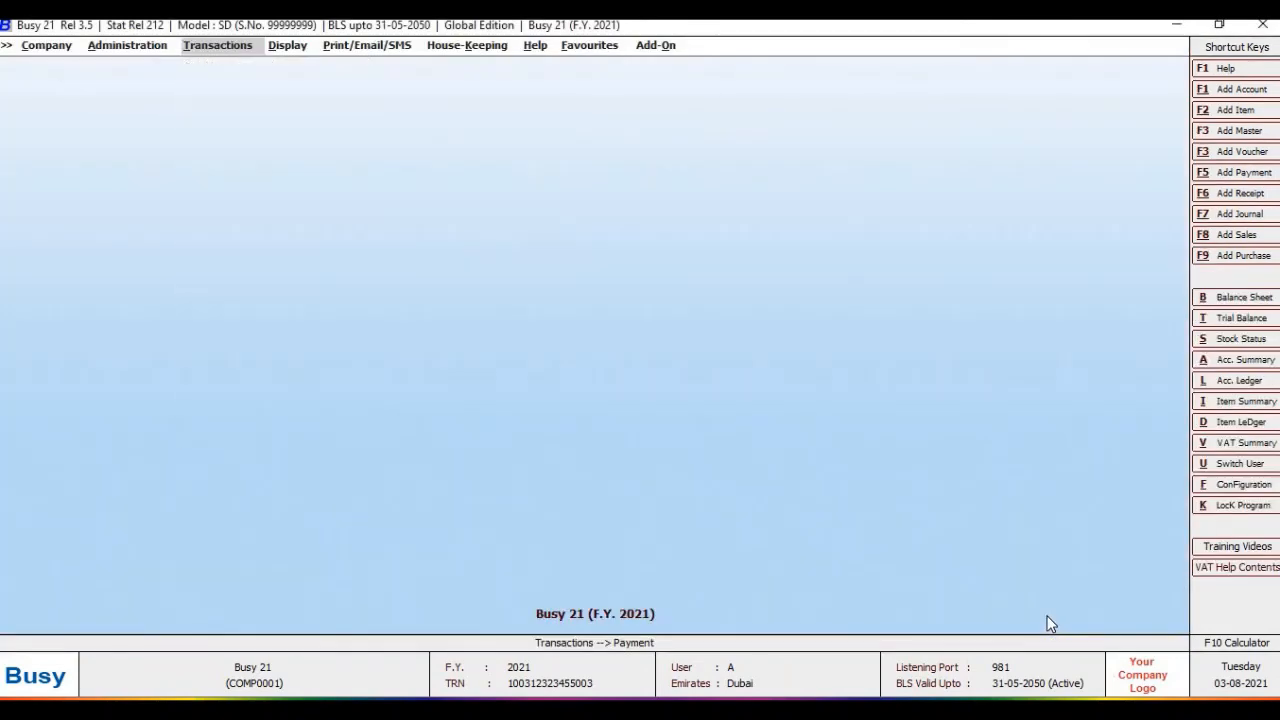
- Start a new receipt voucher in the Main series dated 31-01-2021 with type Regular
key("Down")
key("Return")
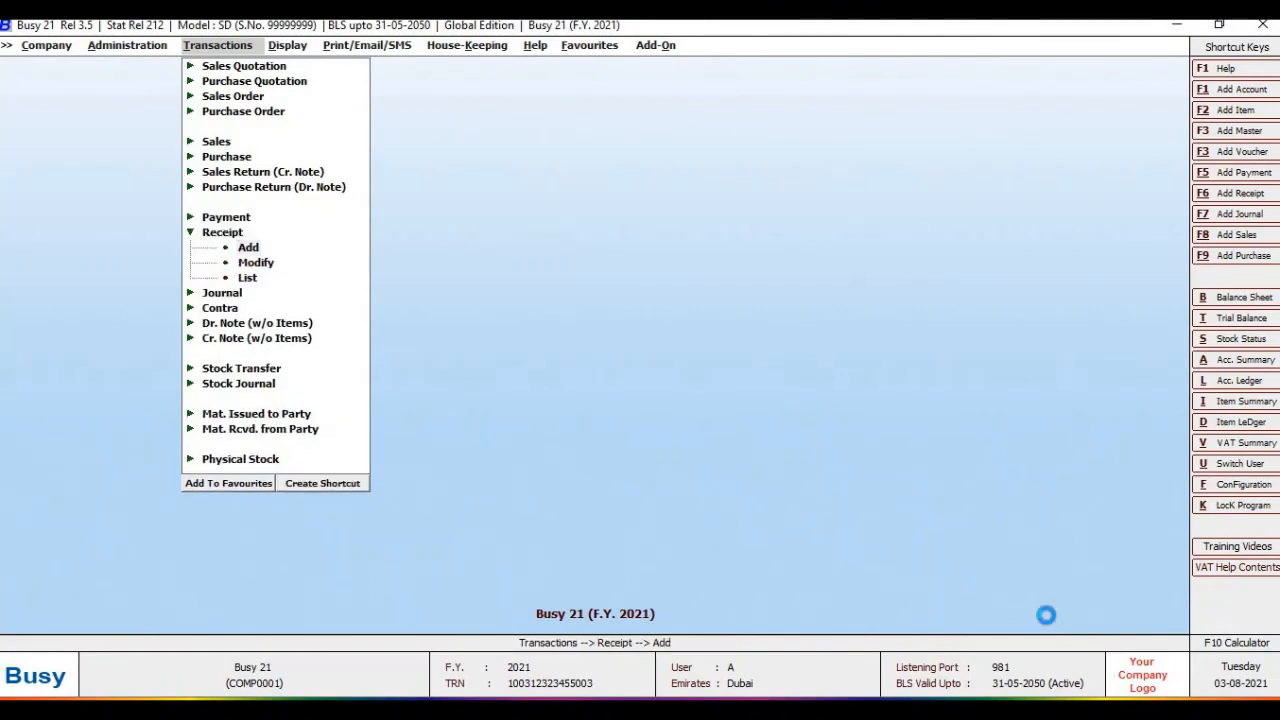
key("Return")
key("Return")
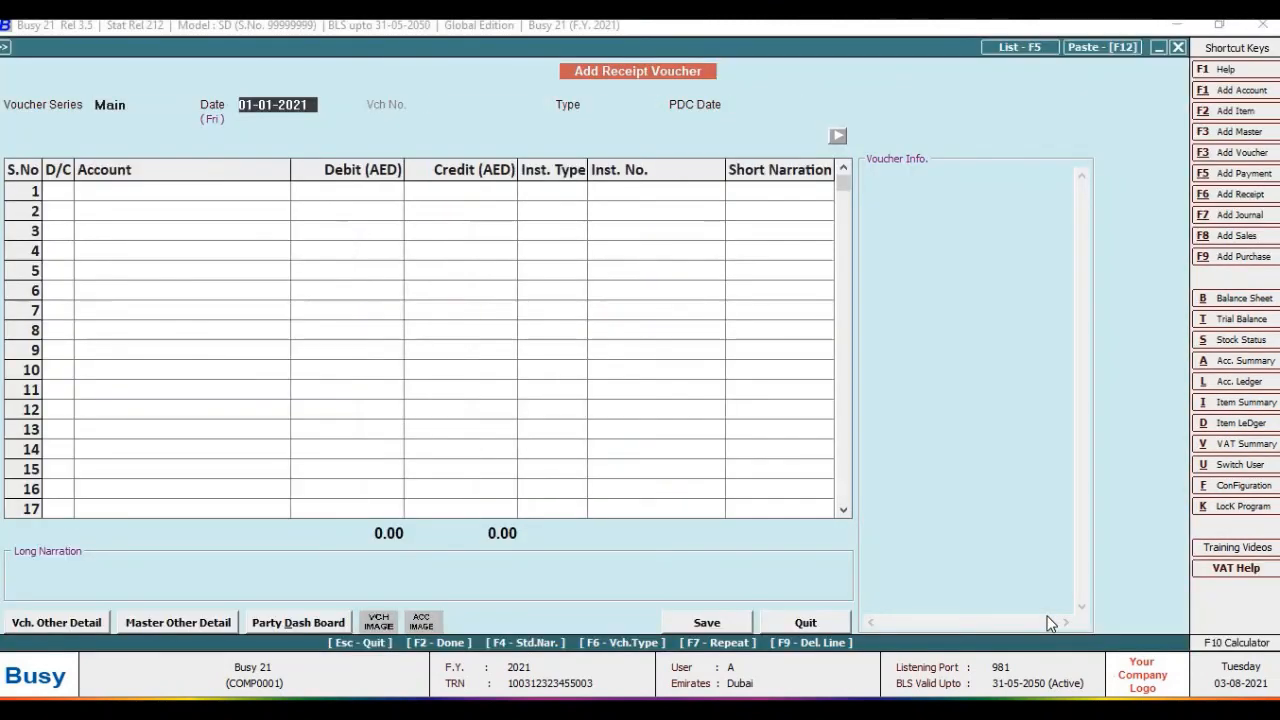
type("5")
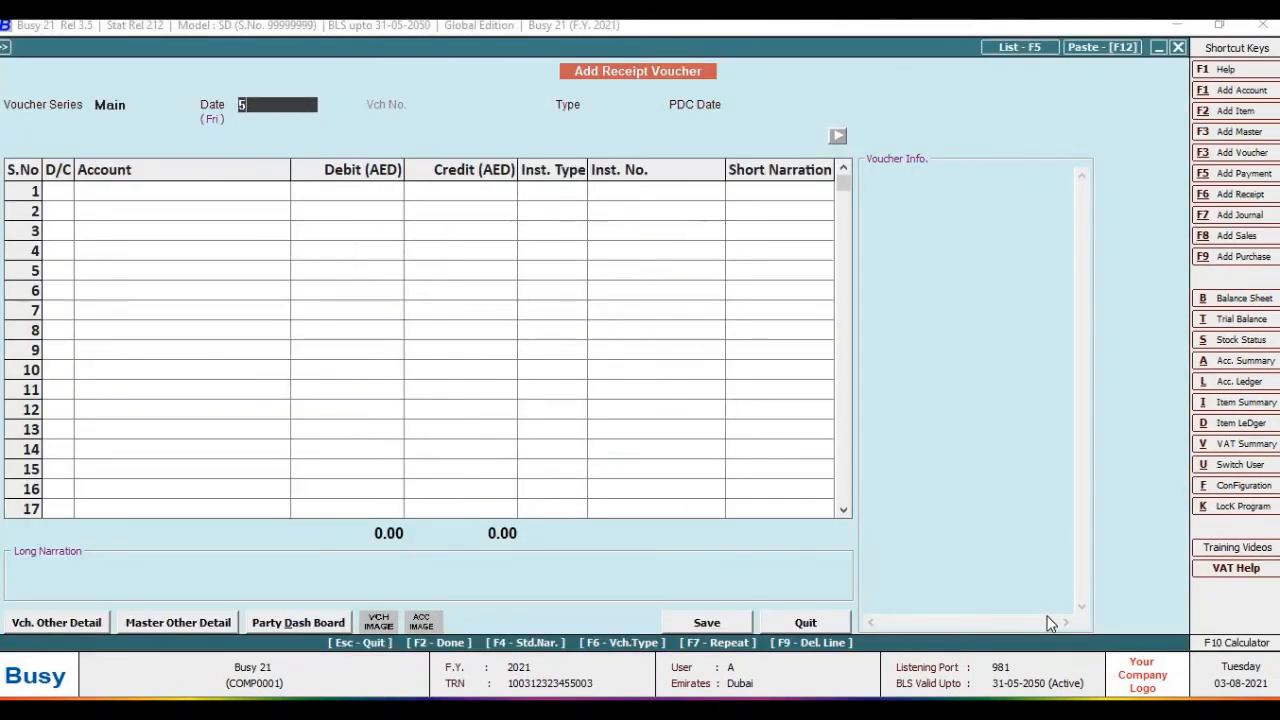
type("1")
key("Return")
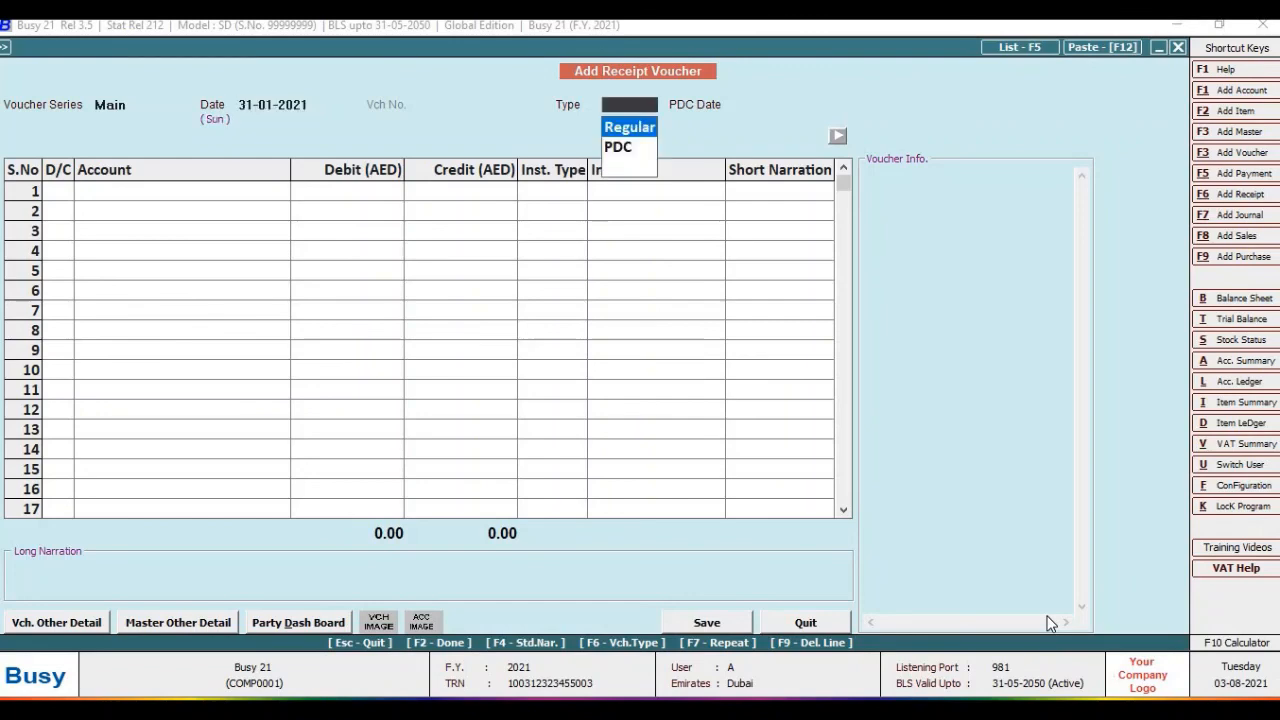
key("Return")
key("Return")
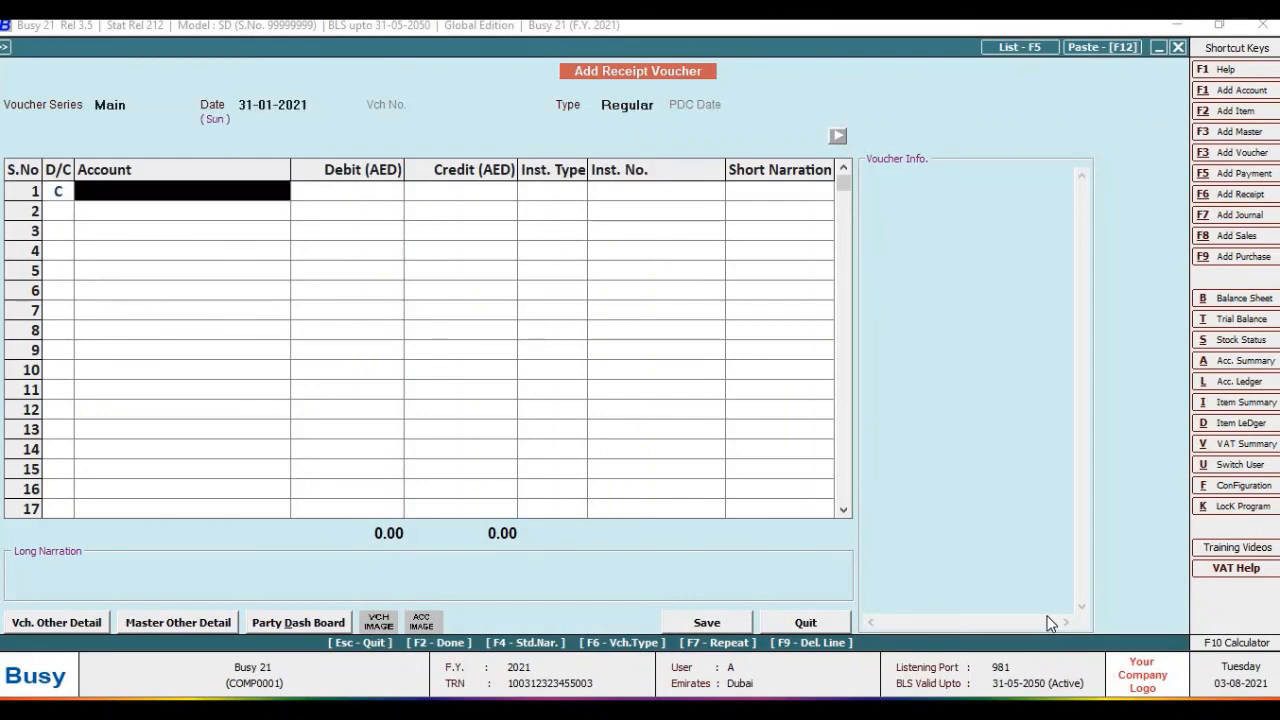
- Credit Busy Infotech Pvt. Ltd. with AED 20,000 on the first line of the receipt voucher
type("busy")
key("Return")
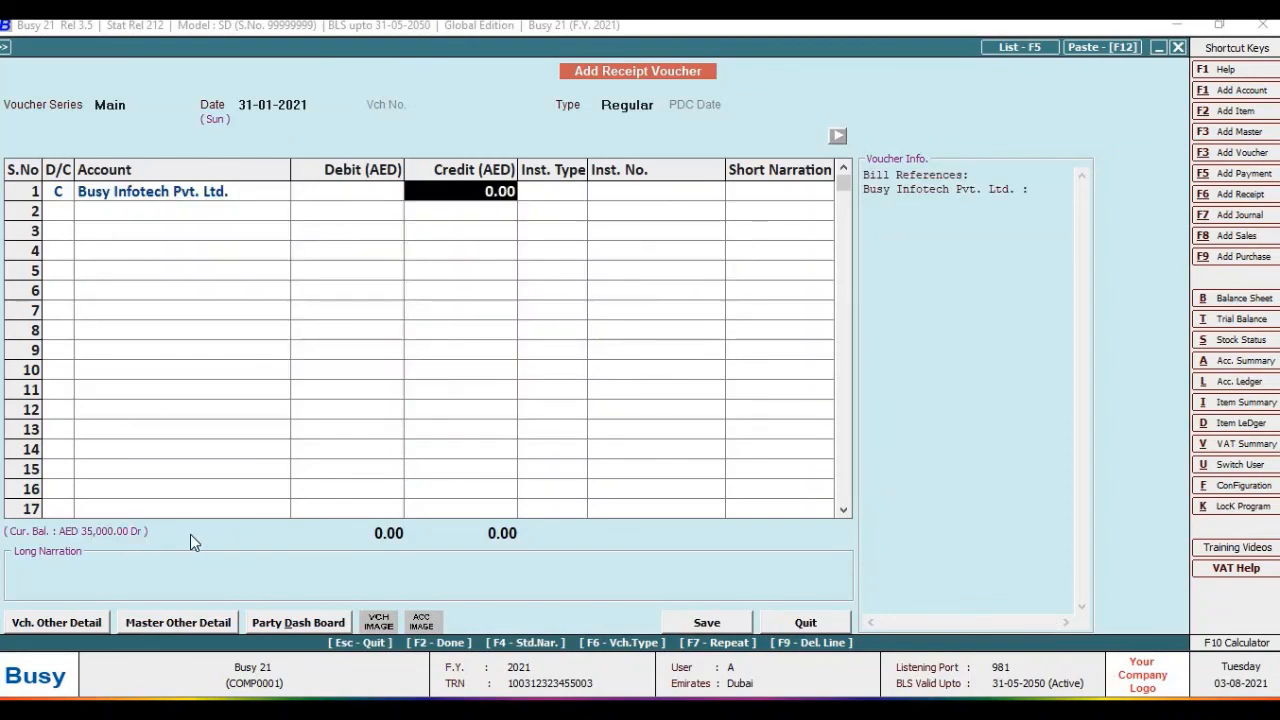
type("35000")
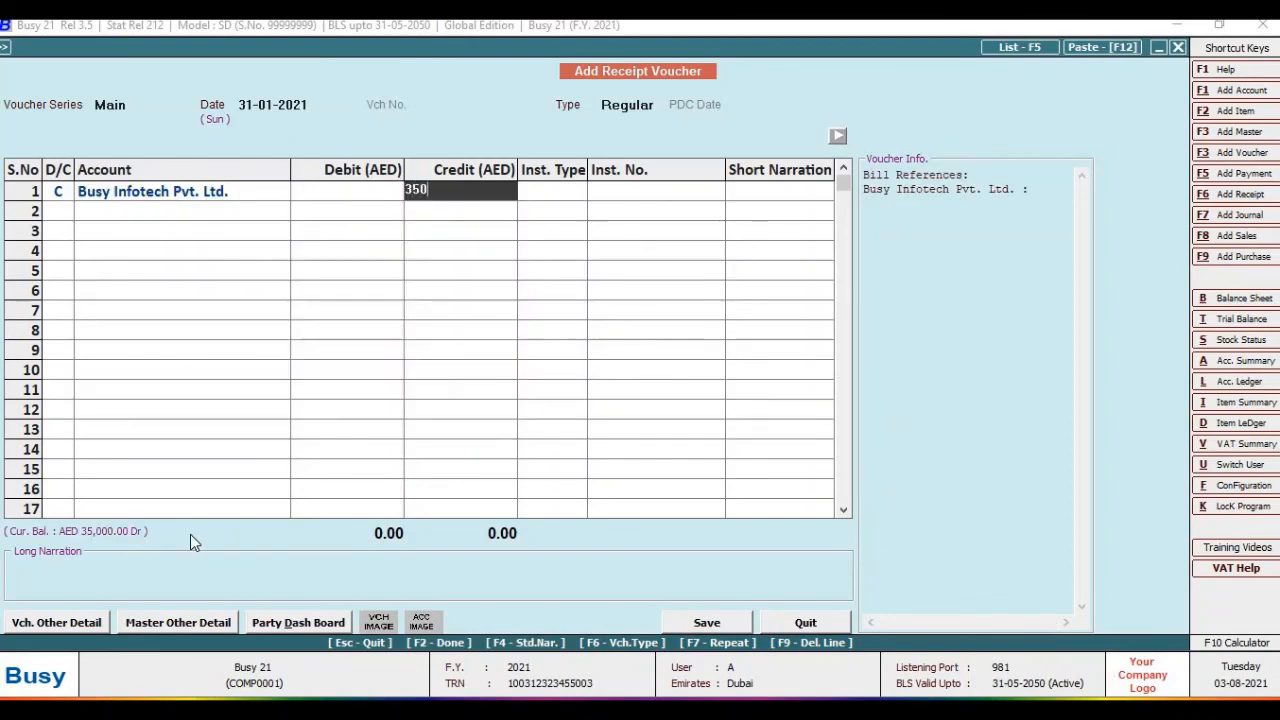
key("BackSpace")
key("BackSpace")
key("BackSpace")
key("BackSpace")
key("BackSpace")
type("20000")
key("Return")
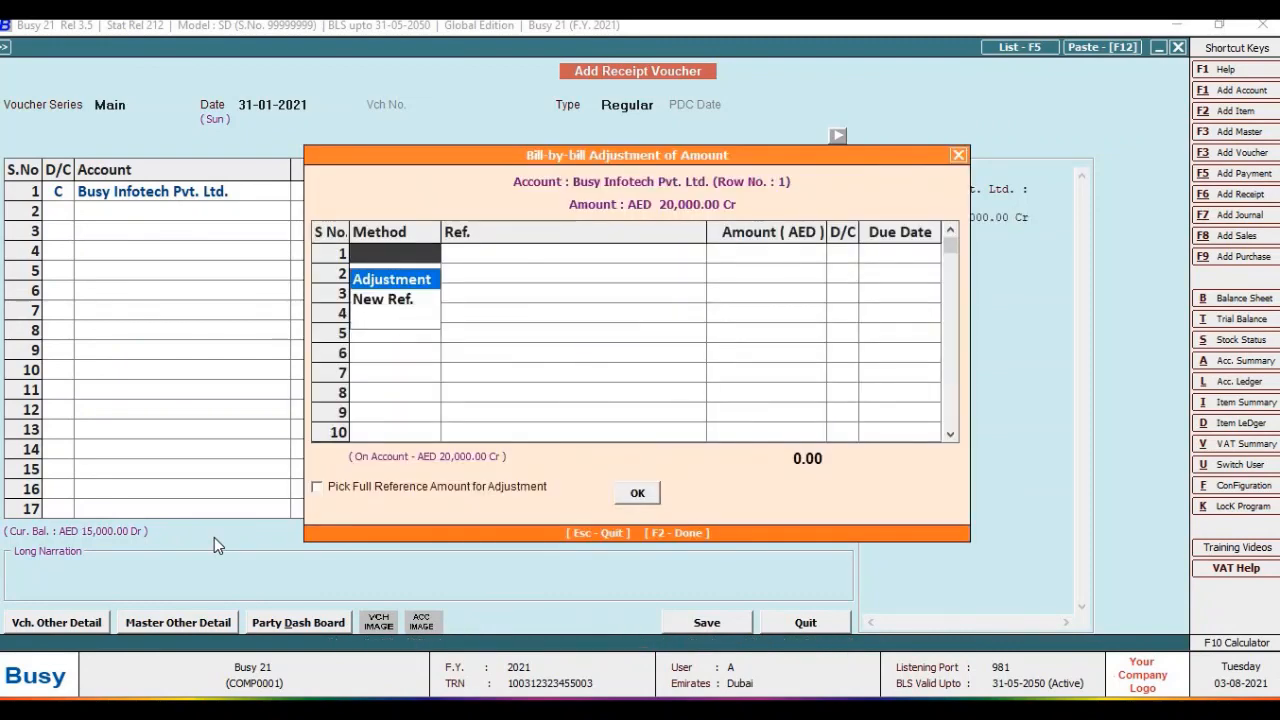
- Allocate the AED 20,000 receipt as an Adjustment against bill reference DW-1
key("Return")
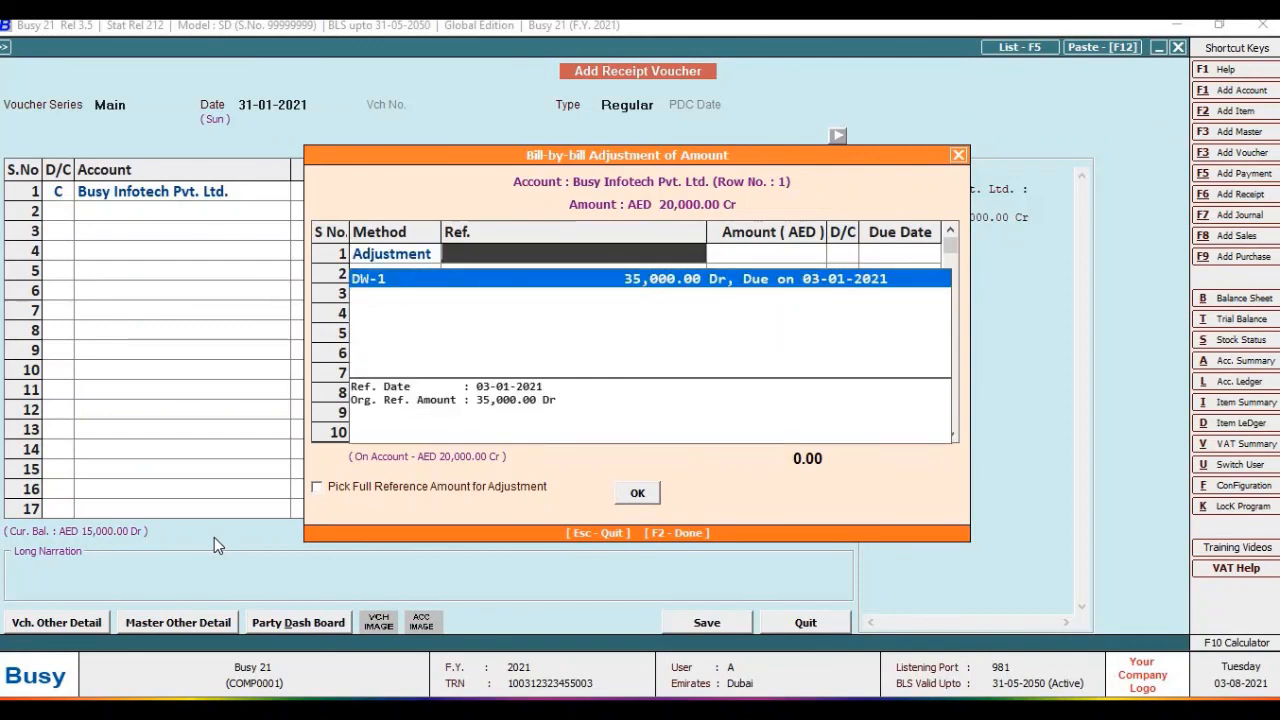
key("Return")
key("Return")
key("Return")
key("Return")
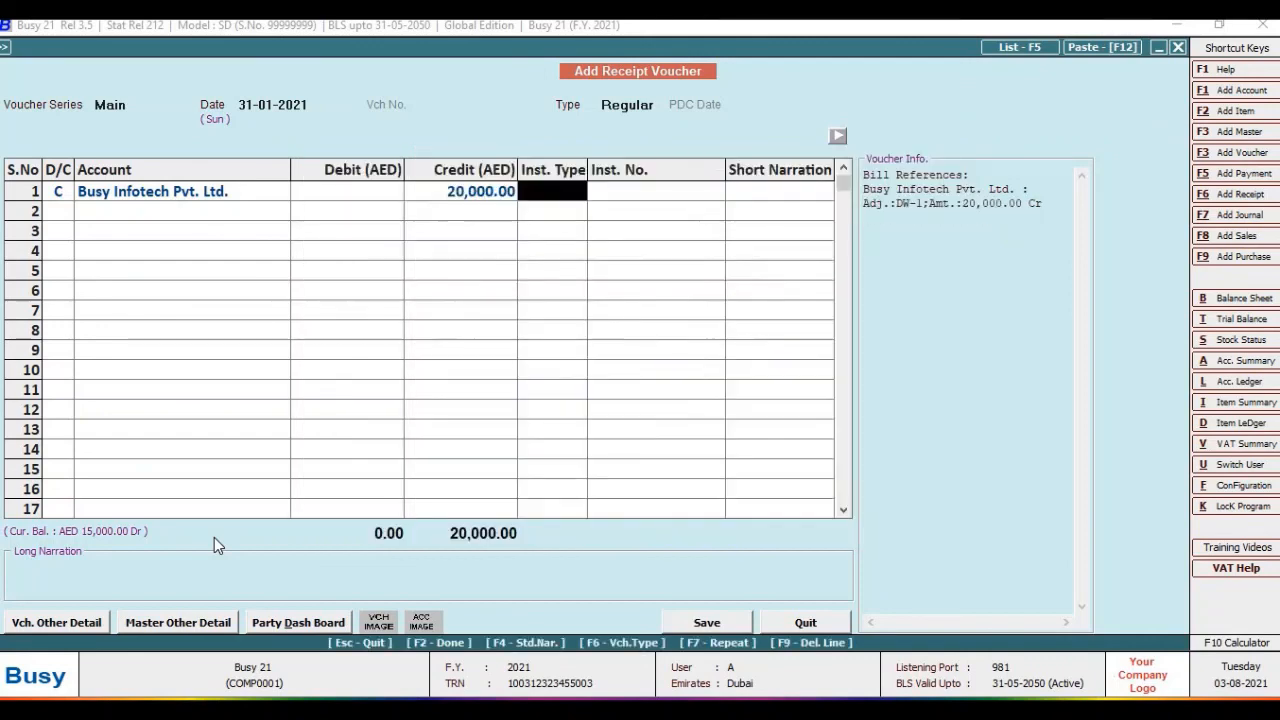
- Set the instrument type to --N.A.--, choose the debit account for the second line, and save the receipt voucher
key("Return")
key("Return")
key("Return")
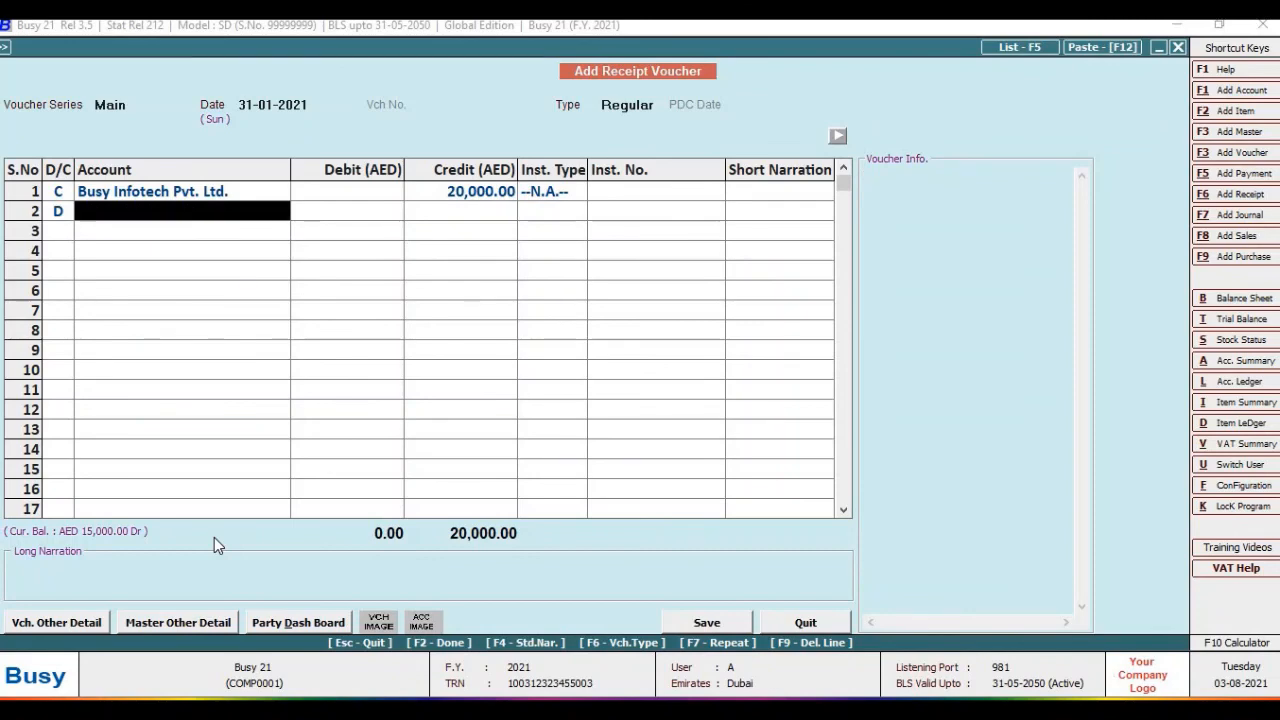
key("Down")
key("Return")
key("F2")
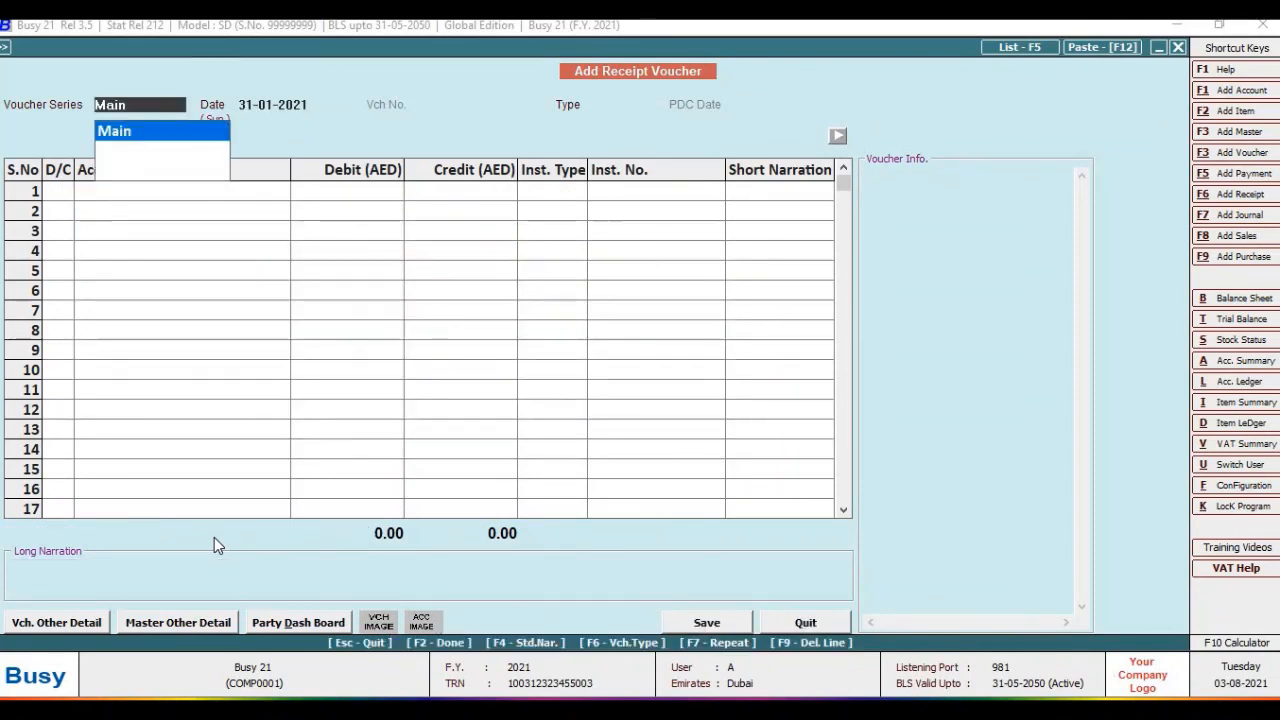
- Display the Busy Infotech Pvt. Ltd. account ledger from 01-01-2021 to 31-01-2021 to check the effect of the receipt
key("alt+l")
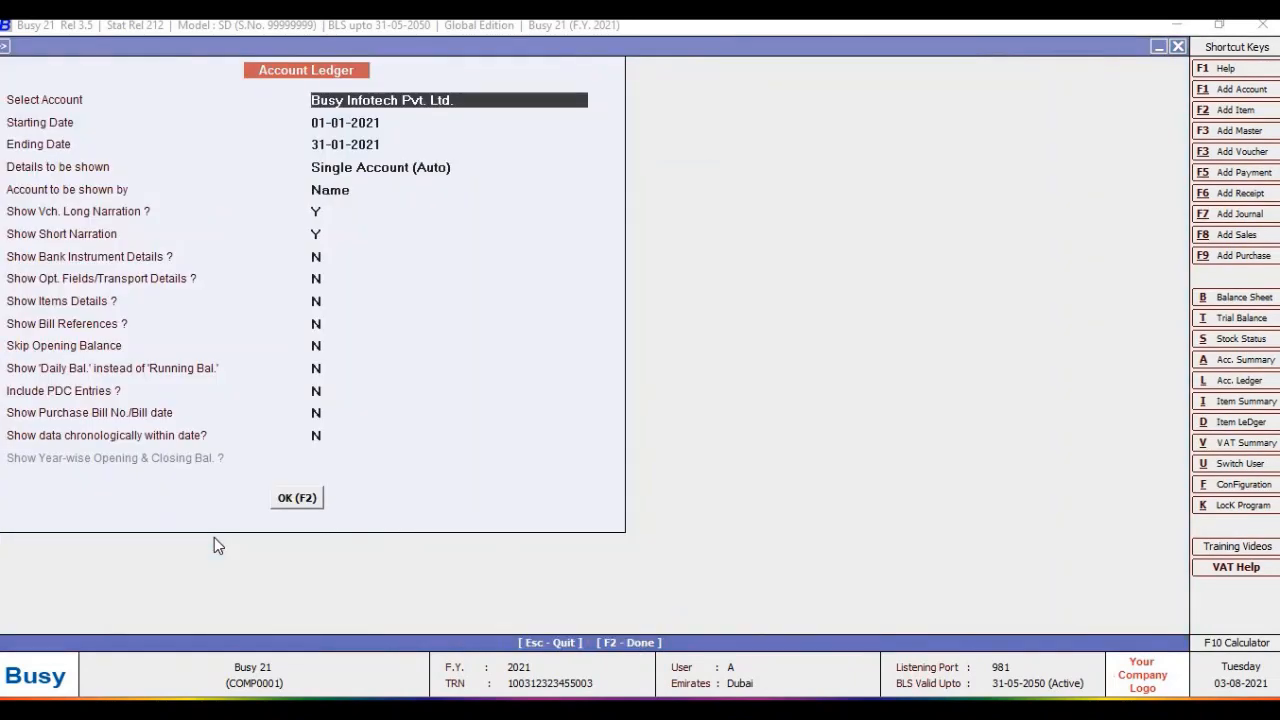
key("F2")
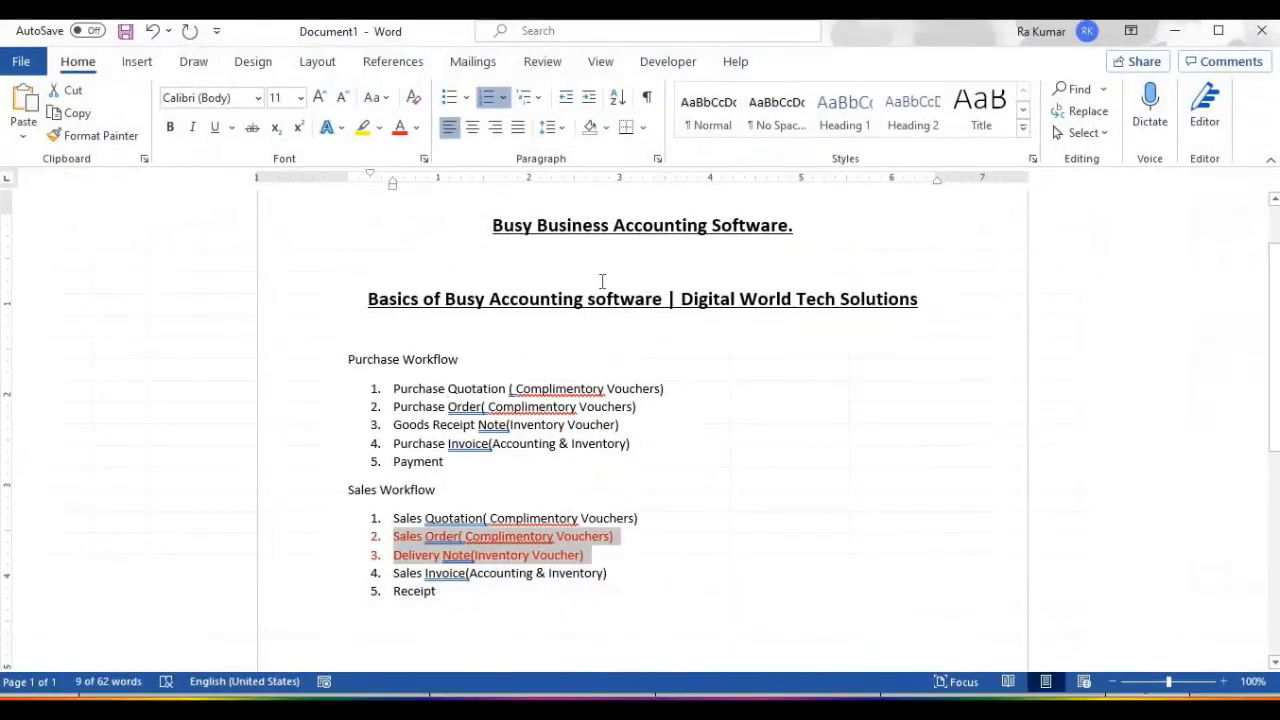
- Review the purchase and sales workflow lists and the titles in the Word document, and switch to the Digital World - Tech Solutions YouTube channel
left_click(498, 592)
left_click_drag(442, 594, 406, 500)
left_click_drag(451, 600, 345, 365)
left_click(472, 468)
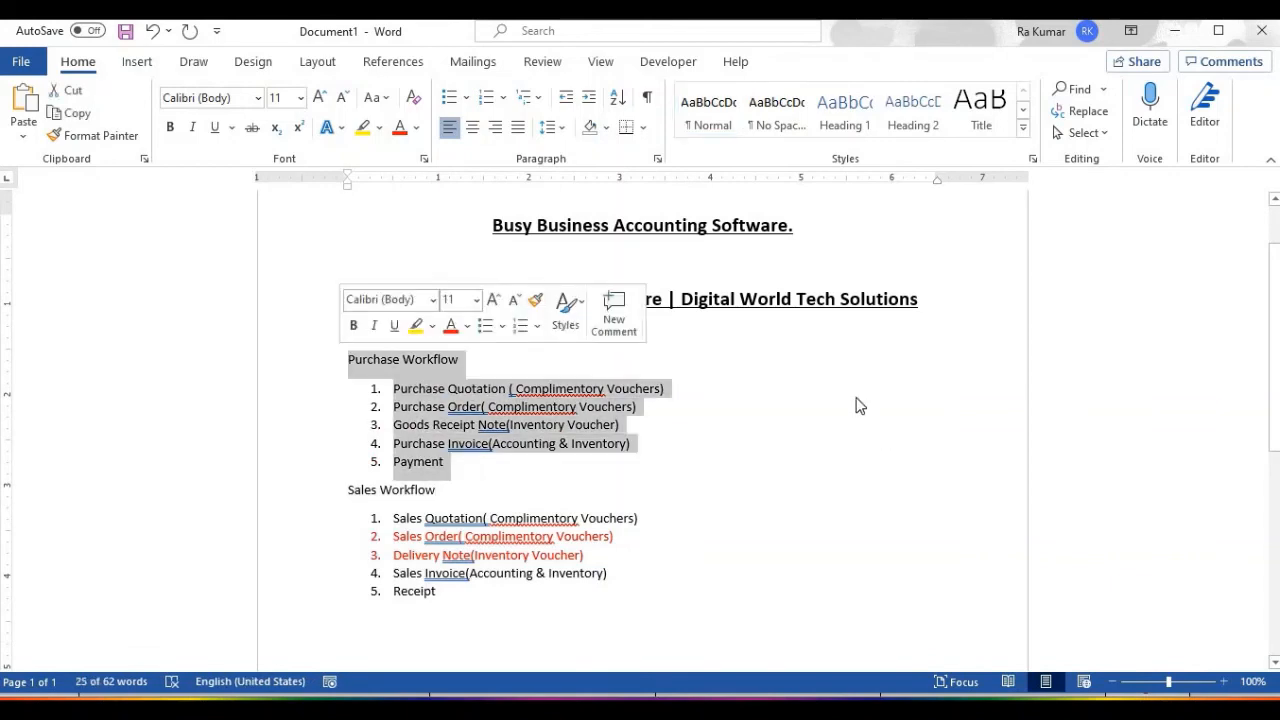
left_click_drag(918, 299, 443, 220)
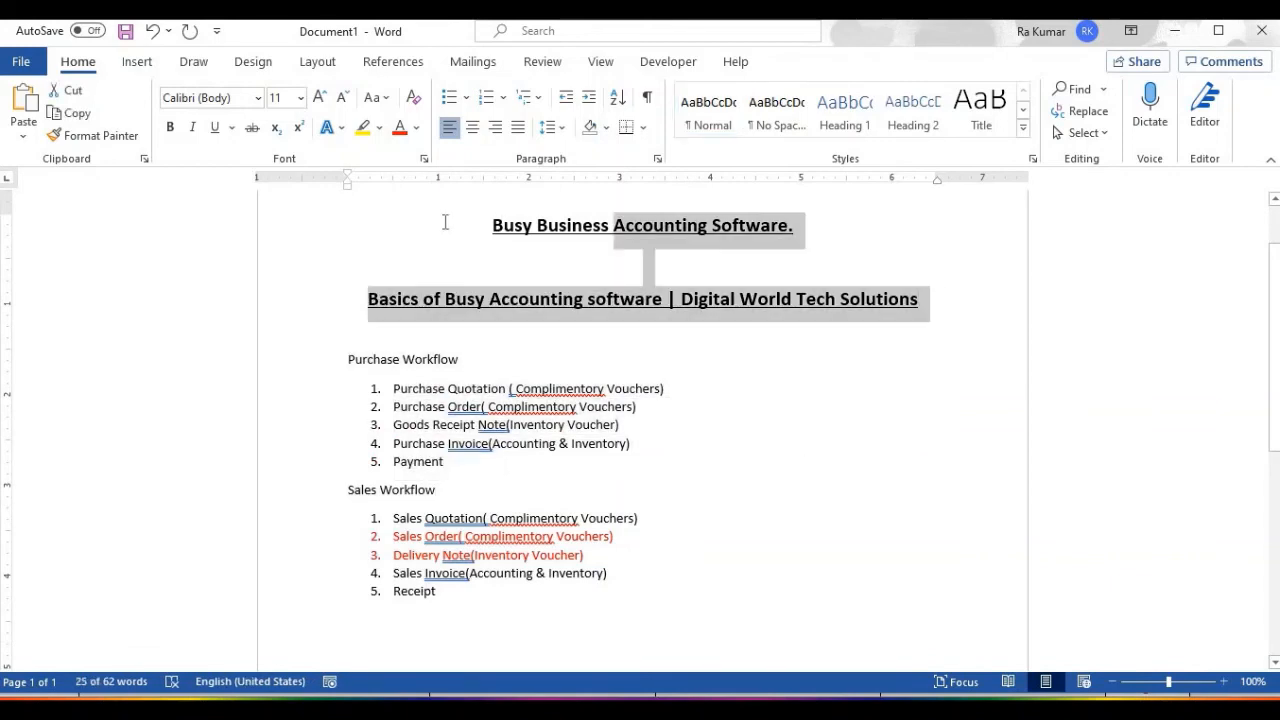
left_click(491, 225)
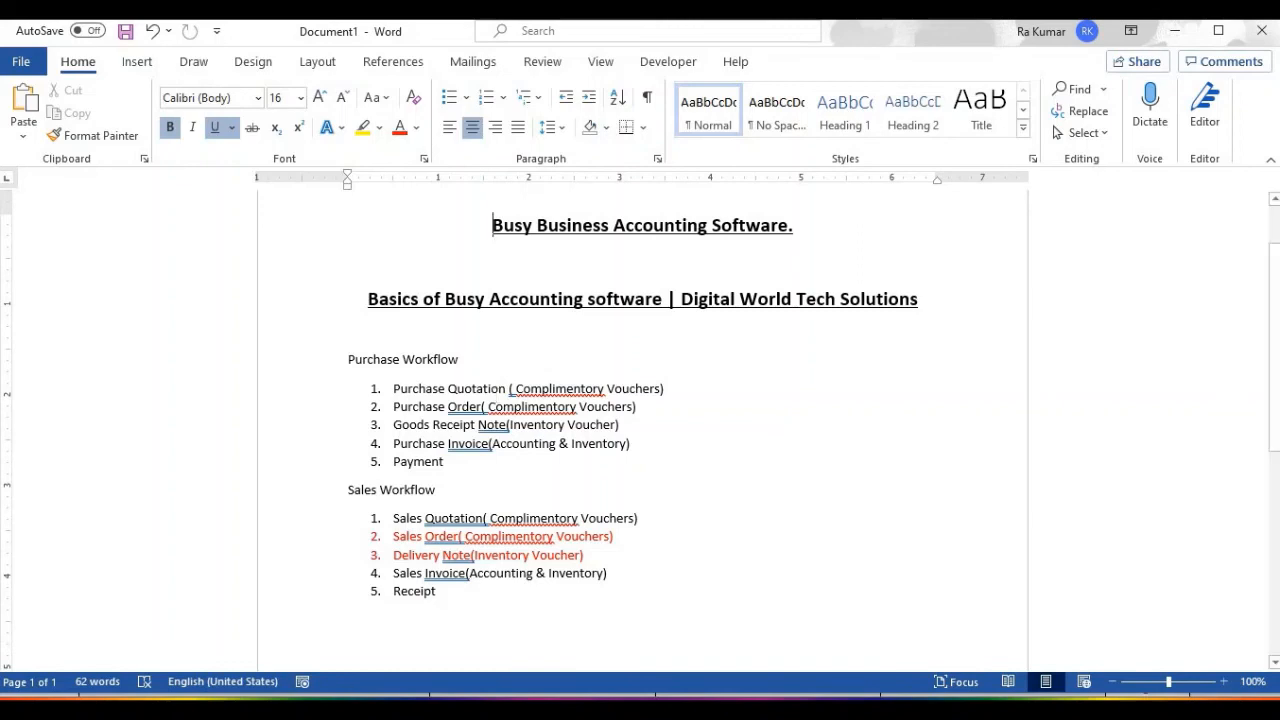
key("alt+Tab")
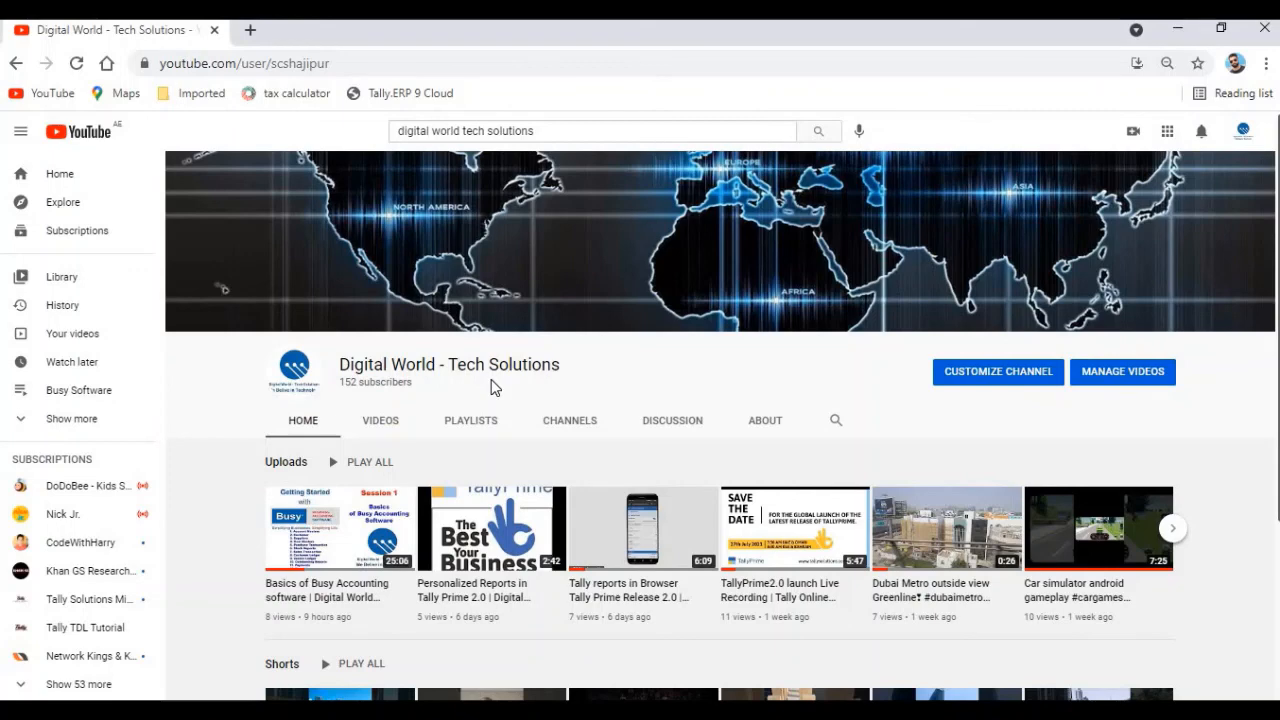